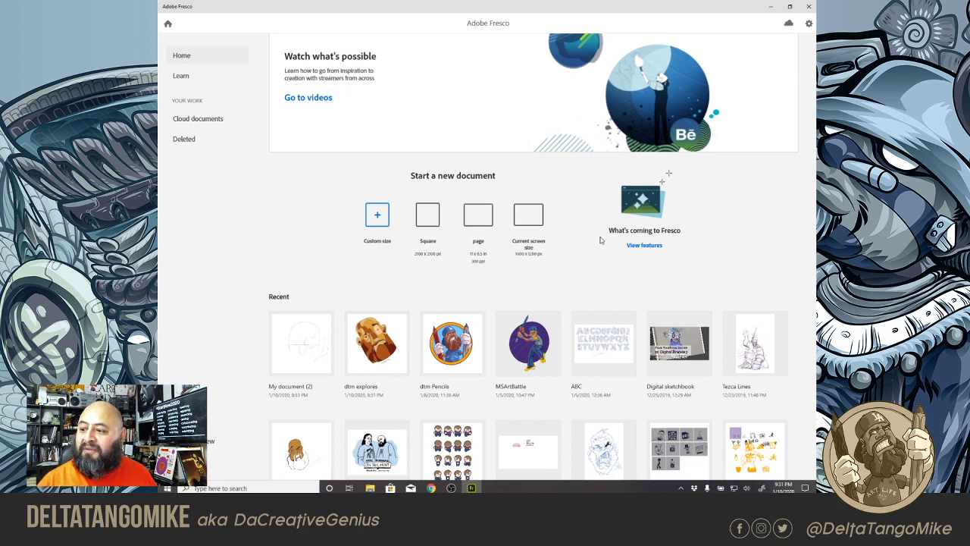
# Step: Create a new document from the Square preset and sketch a tall rectangular frame near the middle of the canvas
pyautogui.scroll(-1, 600, 240)
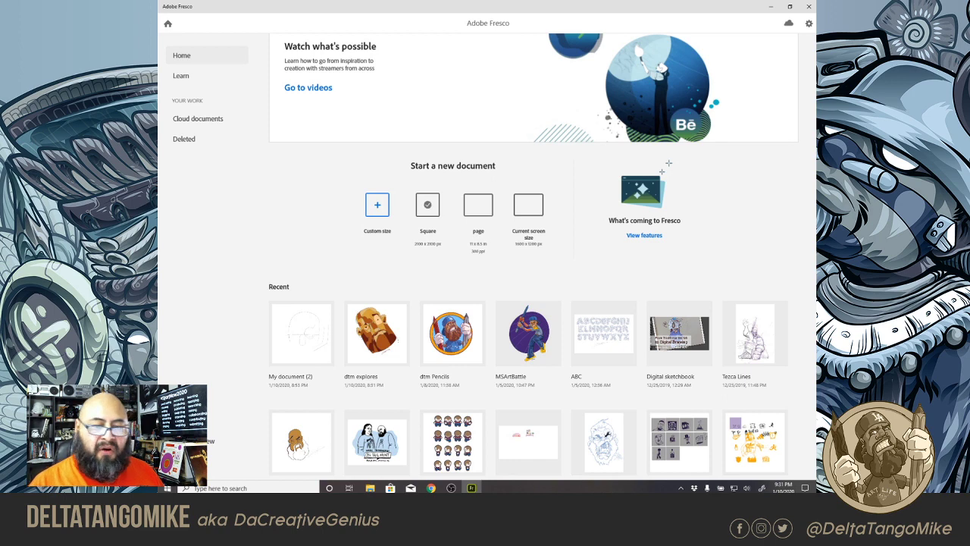
pyautogui.click(427, 204)
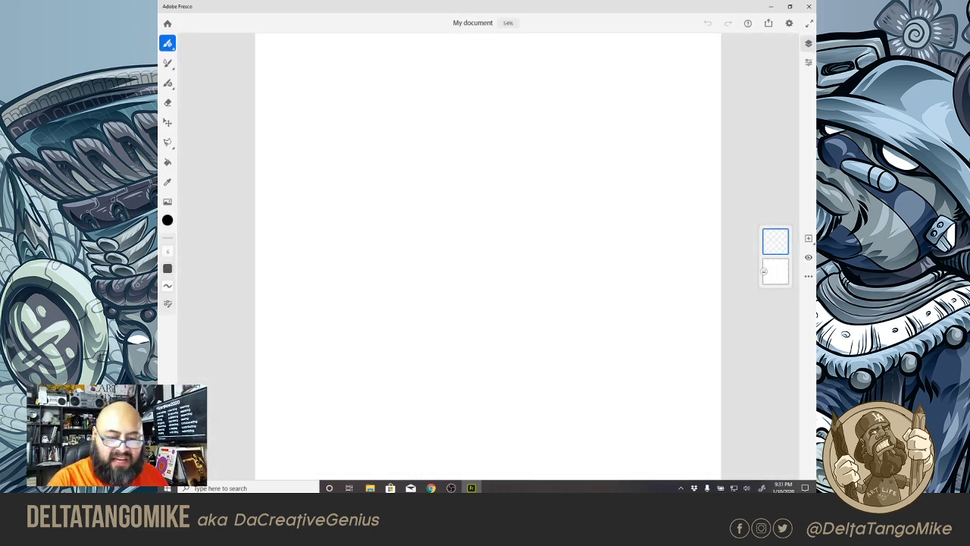
pyautogui.moveTo(532, 335)
pyautogui.mouseDown()
pyautogui.moveTo(540, 243)
pyautogui.moveTo(503, 85)
pyautogui.moveTo(408, 84)
pyautogui.mouseUp()
pyautogui.moveTo(409, 74)
pyautogui.mouseDown()
pyautogui.moveTo(407, 349)
pyautogui.moveTo(547, 343)
pyautogui.mouseUp()
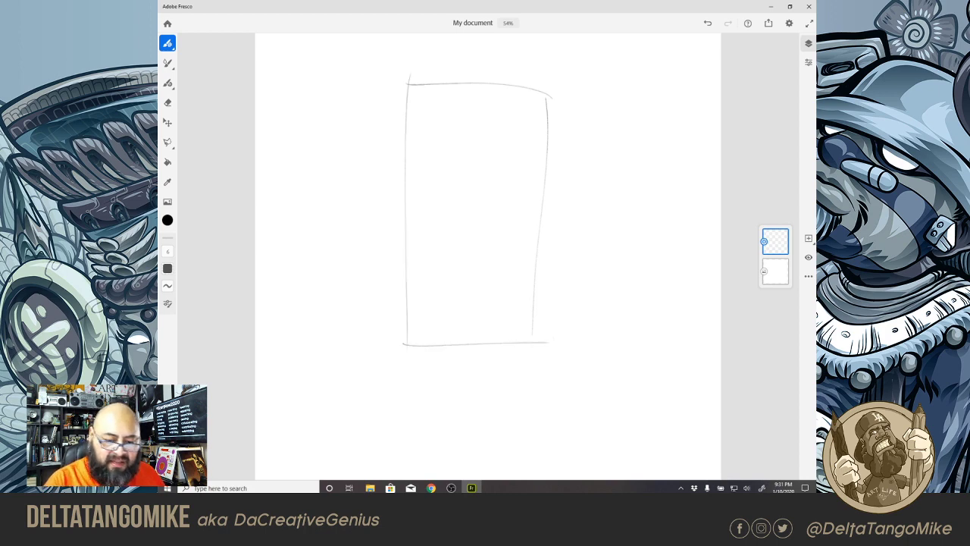
pyautogui.moveTo(553, 77)
pyautogui.mouseDown()
pyautogui.moveTo(552, 343)
pyautogui.moveTo(408, 76)
pyautogui.mouseUp()
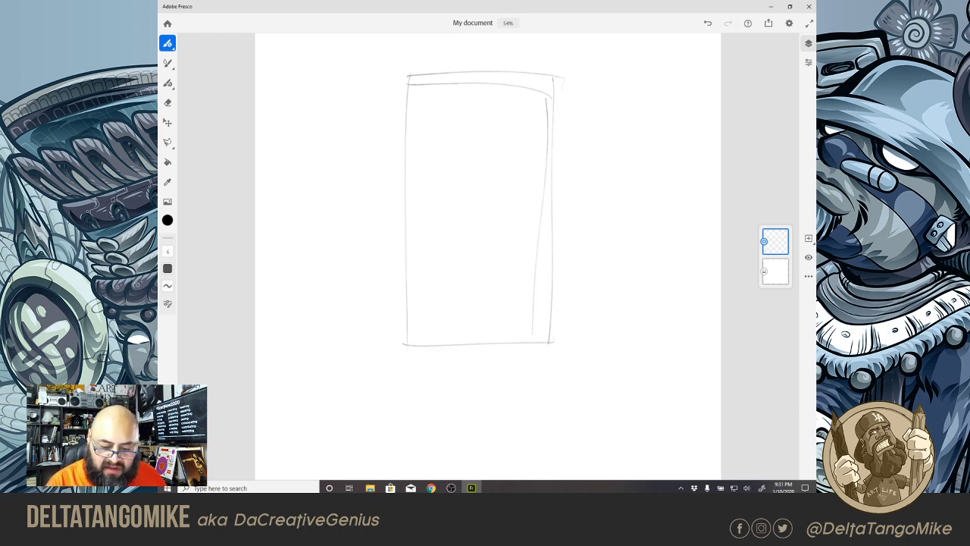
# Step: Extend the rectangular frame downward with a lower base line and retrace its long vertical sides
pyautogui.moveTo(396, 394); pyautogui.dragTo(558, 394)
pyautogui.moveTo(455, 406); pyautogui.dragTo(543, 410)
pyautogui.moveTo(547, 118); pyautogui.dragTo(546, 400)
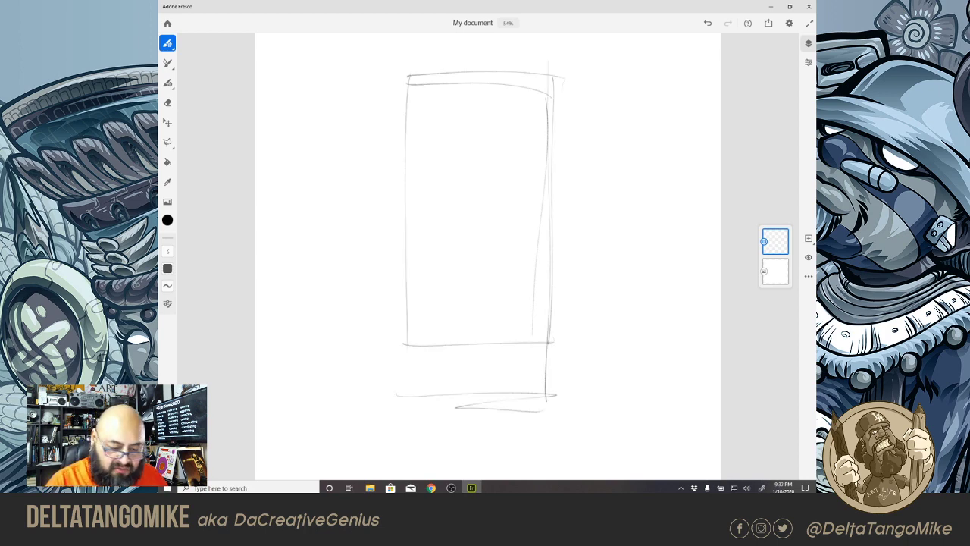
pyautogui.moveTo(408, 106)
pyautogui.mouseDown()
pyautogui.moveTo(410, 391)
pyautogui.moveTo(555, 394)
pyautogui.mouseUp()
pyautogui.moveTo(554, 85); pyautogui.dragTo(547, 413)
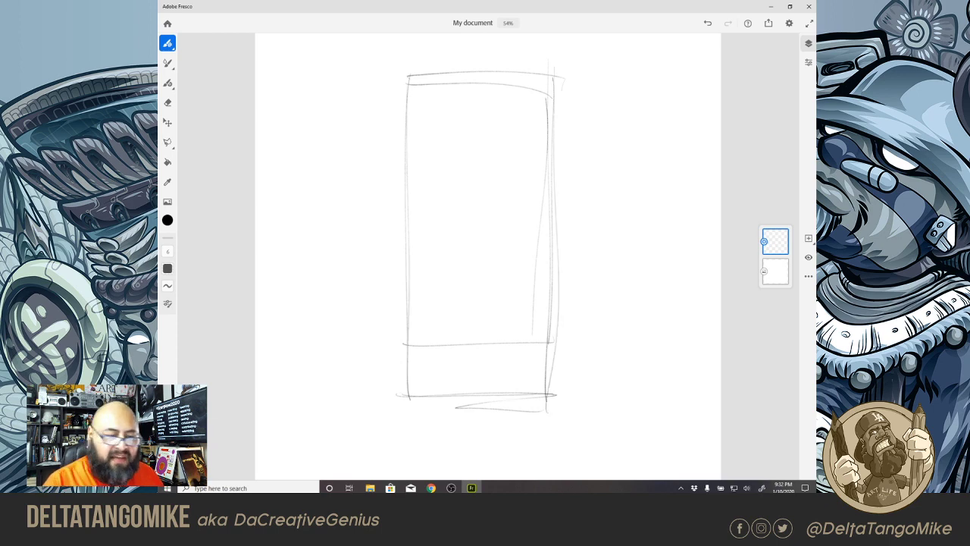
pyautogui.moveTo(551, 373); pyautogui.dragTo(553, 70)
# Step: Sketch loose overlapping ellipses across the top of the frame and draw horizontal guide lines just beneath them
pyautogui.scroll(-3, 511, 212)
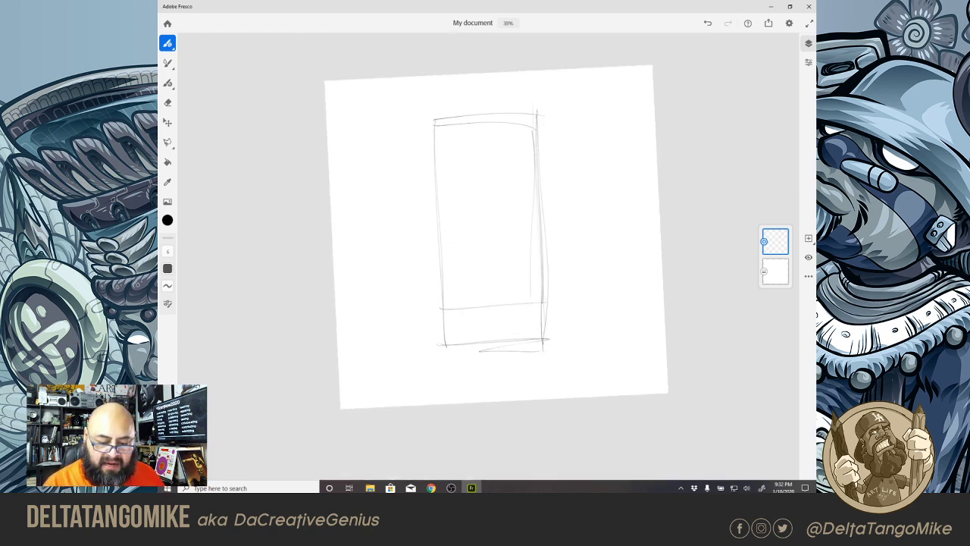
pyautogui.scroll(5, 493, 235)
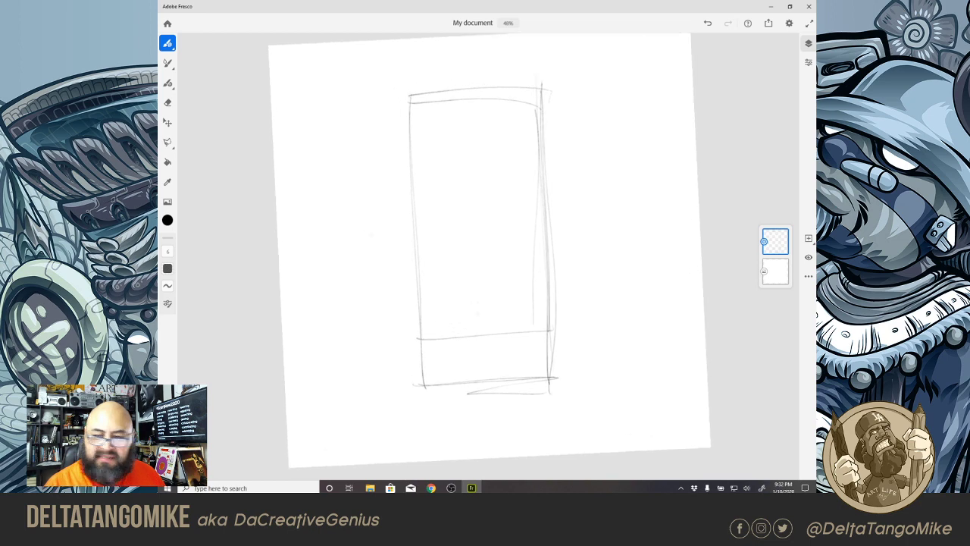
pyautogui.scroll(1, 474, 290)
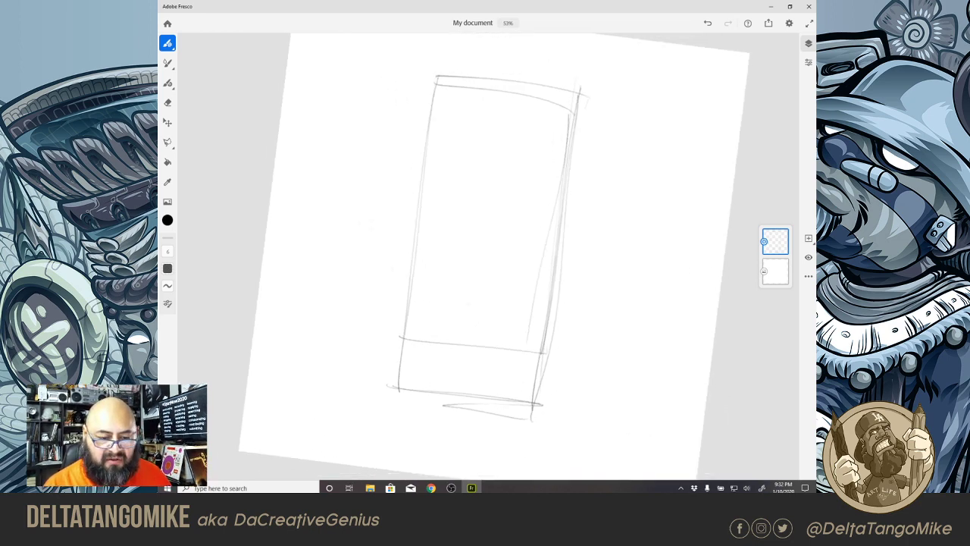
pyautogui.moveTo(538, 74)
pyautogui.mouseDown()
pyautogui.moveTo(575, 130)
pyautogui.moveTo(464, 75)
pyautogui.moveTo(514, 161)
pyautogui.moveTo(503, 82)
pyautogui.moveTo(518, 140)
pyautogui.moveTo(483, 72)
pyautogui.moveTo(498, 162)
pyautogui.moveTo(522, 69)
pyautogui.moveTo(410, 144)
pyautogui.moveTo(431, 182)
pyautogui.moveTo(568, 175)
pyautogui.mouseUp()
pyautogui.moveTo(497, 191); pyautogui.dragTo(403, 201)
pyautogui.moveTo(557, 168); pyautogui.dragTo(551, 408)
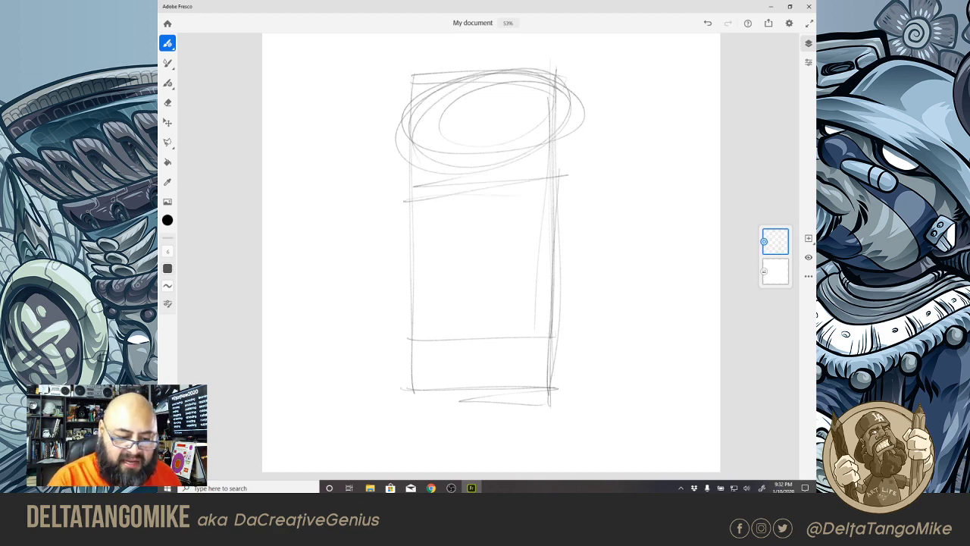
pyautogui.moveTo(409, 177)
pyautogui.mouseDown()
pyautogui.moveTo(412, 415)
pyautogui.moveTo(530, 185)
pyautogui.moveTo(585, 186)
pyautogui.mouseUp()
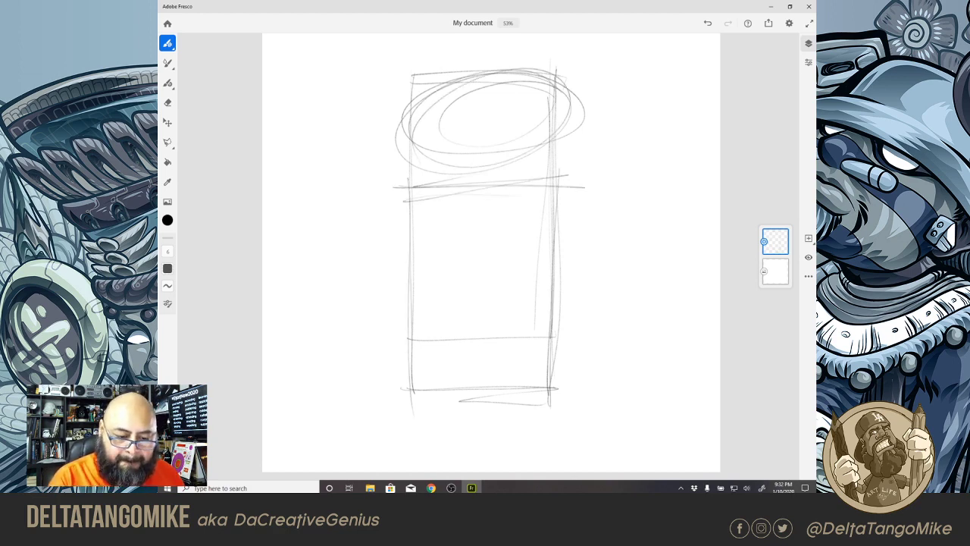
# Step: Draw pairs of horizontal guide lines across the frame to divide the area below the ellipse into three rows
pyautogui.moveTo(399, 251)
pyautogui.mouseDown()
pyautogui.moveTo(573, 247)
pyautogui.moveTo(391, 254)
pyautogui.mouseUp()
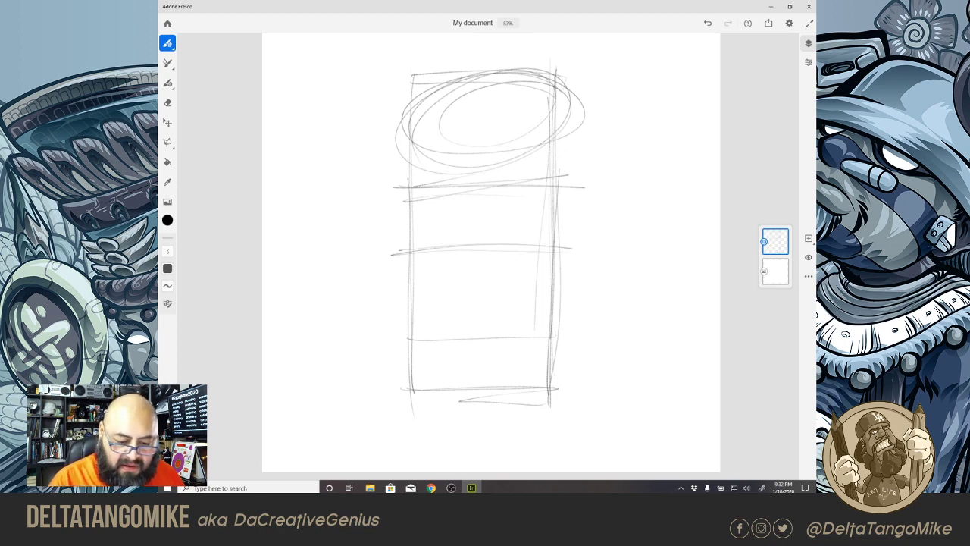
pyautogui.moveTo(495, 313); pyautogui.dragTo(567, 311)
pyautogui.moveTo(517, 318)
pyautogui.mouseDown()
pyautogui.moveTo(380, 325)
pyautogui.moveTo(583, 323)
pyautogui.mouseUp()
pyautogui.moveTo(473, 320); pyautogui.dragTo(546, 322)
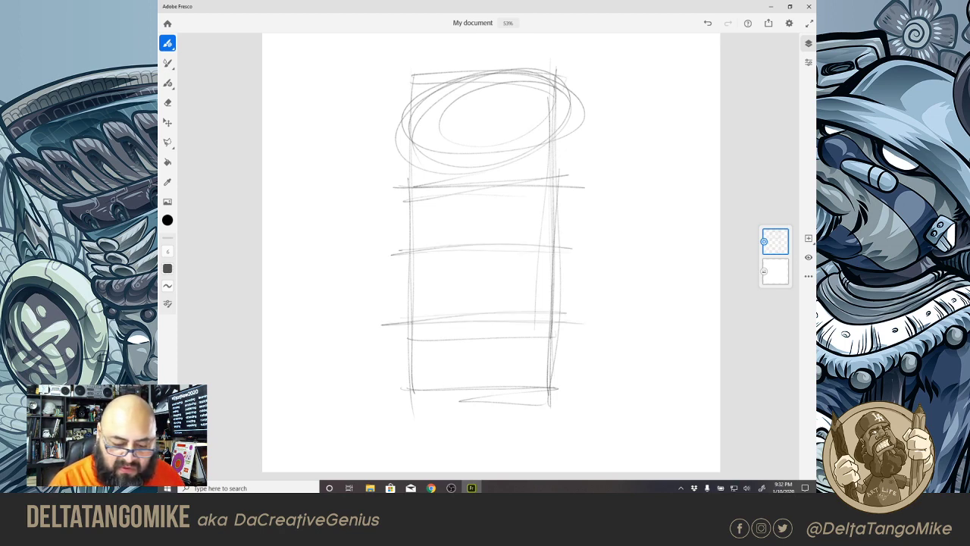
pyautogui.moveTo(406, 333)
pyautogui.mouseDown()
pyautogui.moveTo(565, 328)
pyautogui.moveTo(377, 336)
pyautogui.mouseUp()
pyautogui.moveTo(544, 314); pyautogui.dragTo(369, 322)
pyautogui.moveTo(567, 260); pyautogui.dragTo(388, 263)
pyautogui.moveTo(533, 260); pyautogui.dragTo(576, 260)
# Step: Retrace the frame's two vertical sides and reinforce the outline of the tilted ellipse above the rows
pyautogui.moveTo(547, 180)
pyautogui.mouseDown()
pyautogui.moveTo(388, 186)
pyautogui.moveTo(588, 191)
pyautogui.moveTo(541, 438)
pyautogui.mouseUp()
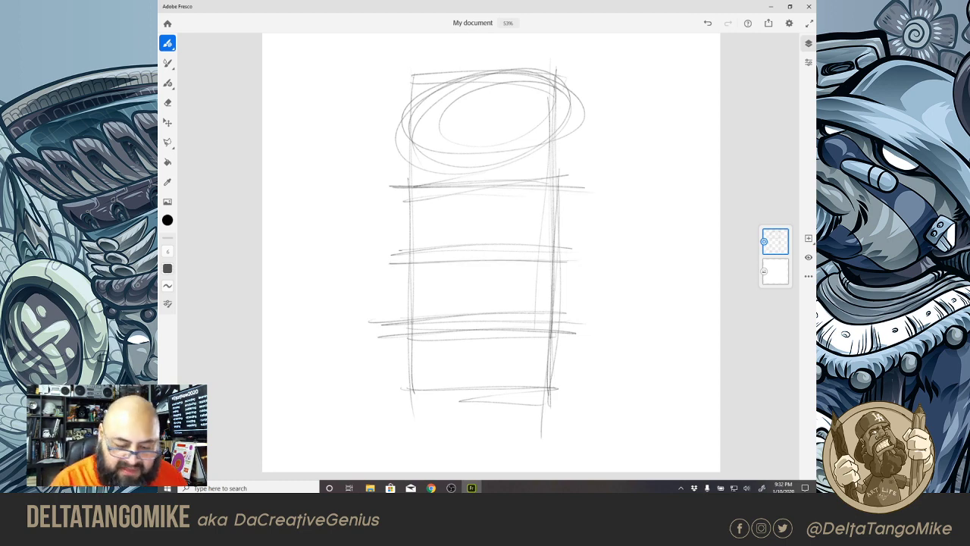
pyautogui.moveTo(402, 185); pyautogui.dragTo(402, 409)
pyautogui.moveTo(516, 160)
pyautogui.mouseDown()
pyautogui.moveTo(523, 69)
pyautogui.moveTo(500, 174)
pyautogui.mouseUp()
pyautogui.moveTo(564, 100)
pyautogui.mouseDown()
pyautogui.moveTo(545, 145)
pyautogui.moveTo(441, 167)
pyautogui.mouseUp()
pyautogui.moveTo(544, 141); pyautogui.dragTo(431, 163)
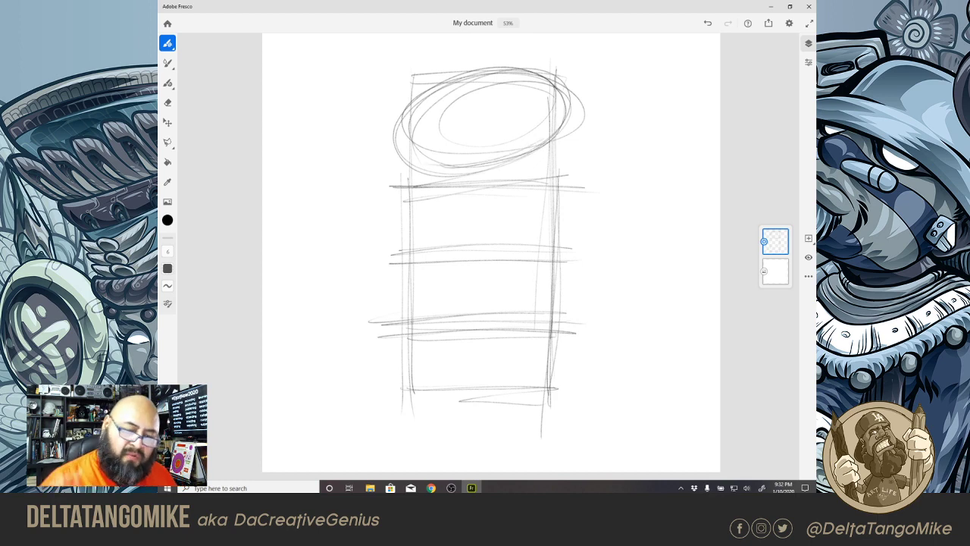
# Step: Sketch a hand placeholder inside the ellipse with angled lines on one side and four short slanted strokes
pyautogui.moveTo(467, 118)
pyautogui.mouseDown()
pyautogui.moveTo(414, 129)
pyautogui.moveTo(415, 165)
pyautogui.mouseUp()
pyautogui.moveTo(421, 141); pyautogui.dragTo(564, 92)
pyautogui.moveTo(475, 104); pyautogui.dragTo(473, 143)
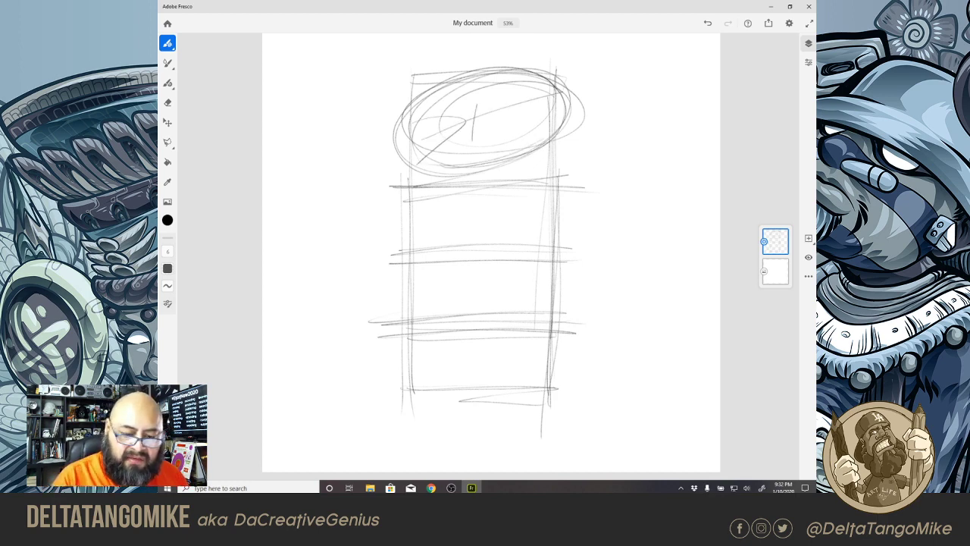
pyautogui.moveTo(494, 97); pyautogui.dragTo(486, 135)
pyautogui.moveTo(511, 94); pyautogui.dragTo(503, 134)
pyautogui.moveTo(524, 92); pyautogui.dragTo(520, 128)
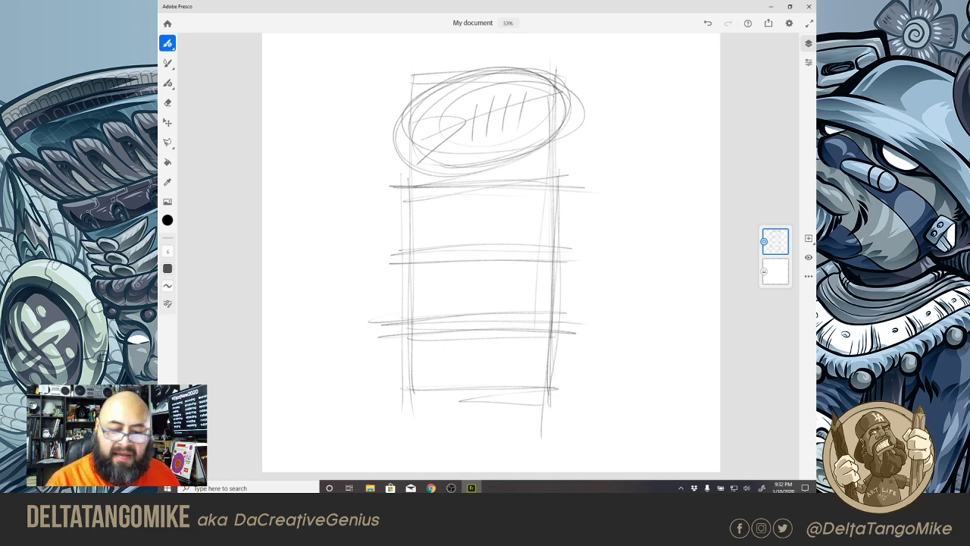
# Step: Handwrite the words DELTA, TANGO and MIKE on three lines beside the frame
pyautogui.moveTo(595, 204)
pyautogui.mouseDown()
pyautogui.moveTo(597, 228)
pyautogui.moveTo(609, 228)
pyautogui.mouseUp()
pyautogui.moveTo(620, 212)
pyautogui.mouseDown()
pyautogui.moveTo(626, 229)
pyautogui.moveTo(637, 213)
pyautogui.mouseUp()
pyautogui.moveTo(633, 215); pyautogui.dragTo(638, 229)
pyautogui.moveTo(643, 212); pyautogui.dragTo(653, 227)
pyautogui.moveTo(594, 241)
pyautogui.mouseDown()
pyautogui.moveTo(608, 240)
pyautogui.moveTo(603, 259)
pyautogui.mouseUp()
pyautogui.moveTo(615, 244)
pyautogui.mouseDown()
pyautogui.moveTo(612, 258)
pyautogui.moveTo(626, 258)
pyautogui.mouseUp()
pyautogui.moveTo(627, 256)
pyautogui.mouseDown()
pyautogui.moveTo(627, 243)
pyautogui.moveTo(634, 258)
pyautogui.mouseUp()
pyautogui.moveTo(641, 243); pyautogui.dragTo(644, 259)
pyautogui.moveTo(650, 247)
pyautogui.mouseDown()
pyautogui.moveTo(607, 285)
pyautogui.moveTo(619, 270)
pyautogui.mouseUp()
pyautogui.moveTo(623, 272); pyautogui.dragTo(632, 285)
pyautogui.moveTo(641, 272); pyautogui.dragTo(640, 285)
pyautogui.moveTo(645, 275); pyautogui.dragTo(651, 284)
pyautogui.moveTo(645, 279); pyautogui.dragTo(663, 273)
# Step: Divide the frame's bottom row into letter spaces with vertical guide lines, leaving a narrower column for the I
pyautogui.moveTo(485, 328); pyautogui.dragTo(486, 406)
pyautogui.moveTo(517, 331); pyautogui.dragTo(517, 403)
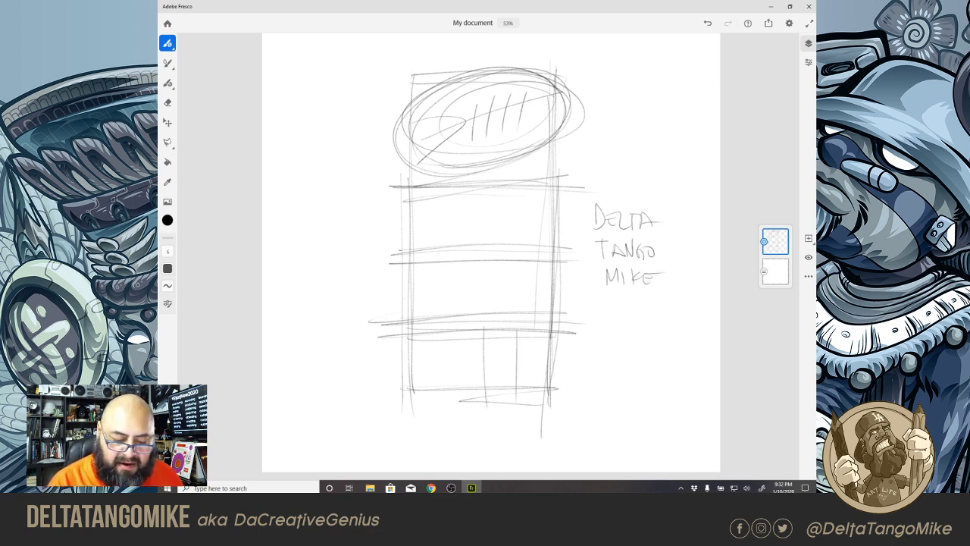
pyautogui.moveTo(444, 328); pyautogui.dragTo(443, 400)
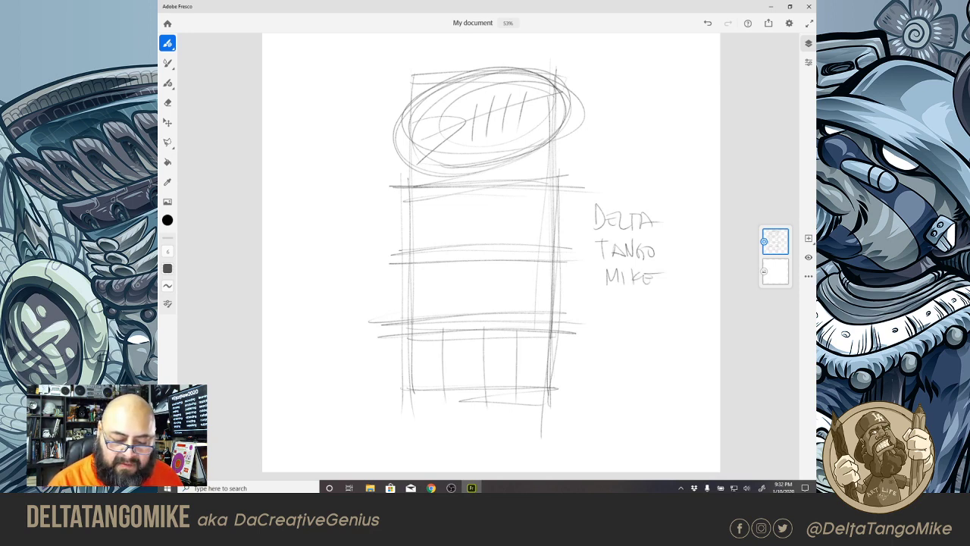
pyautogui.moveTo(453, 337)
pyautogui.mouseDown()
pyautogui.moveTo(452, 396)
pyautogui.moveTo(478, 373)
pyautogui.moveTo(479, 394)
pyautogui.mouseUp()
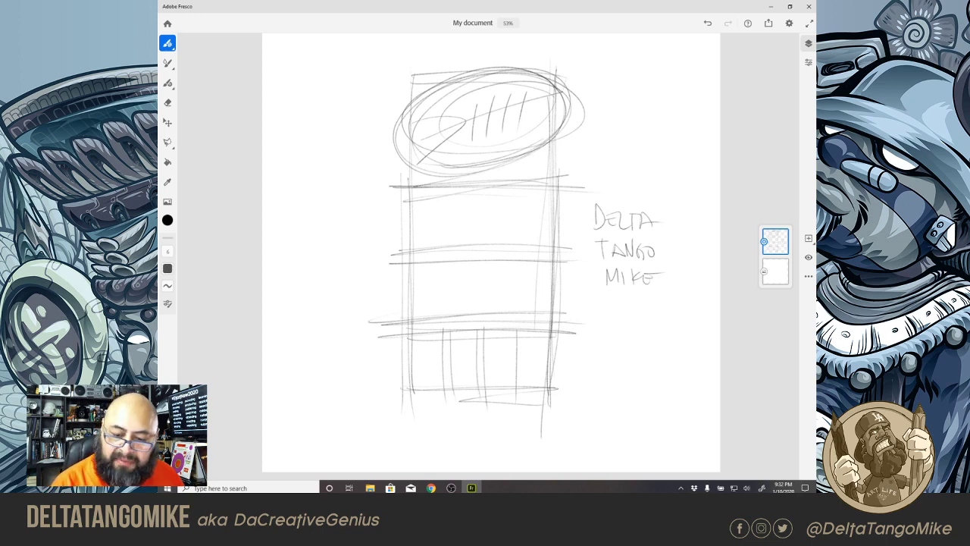
# Step: Divide the middle and top rows into five letter spaces each with four vertical guide lines
pyautogui.moveTo(493, 260); pyautogui.dragTo(493, 322)
pyautogui.moveTo(463, 260); pyautogui.dragTo(463, 321)
pyautogui.moveTo(435, 264); pyautogui.dragTo(434, 319)
pyautogui.moveTo(523, 261); pyautogui.dragTo(523, 326)
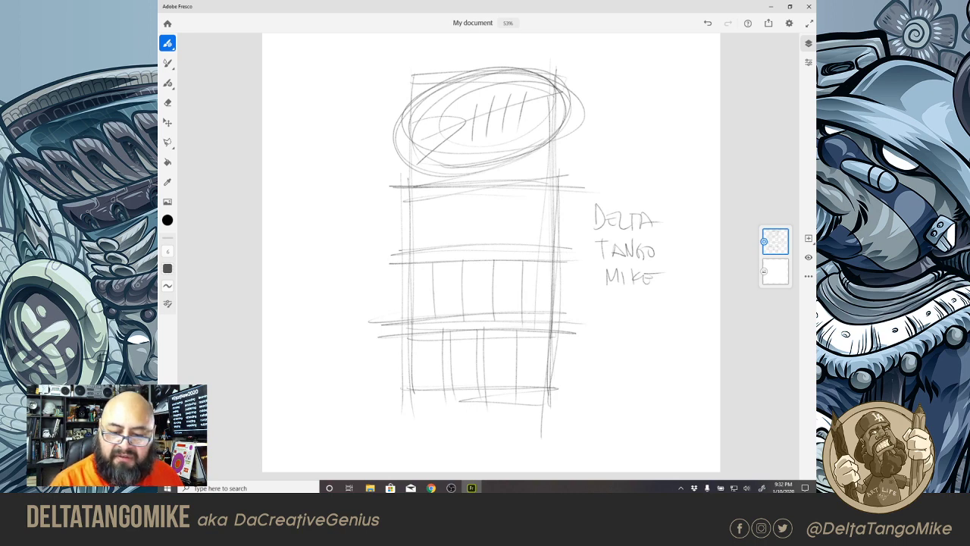
pyautogui.moveTo(495, 178); pyautogui.dragTo(495, 253)
pyautogui.moveTo(465, 180)
pyautogui.mouseDown()
pyautogui.moveTo(464, 258)
pyautogui.moveTo(441, 255)
pyautogui.mouseUp()
pyautogui.moveTo(526, 181); pyautogui.dragTo(524, 257)
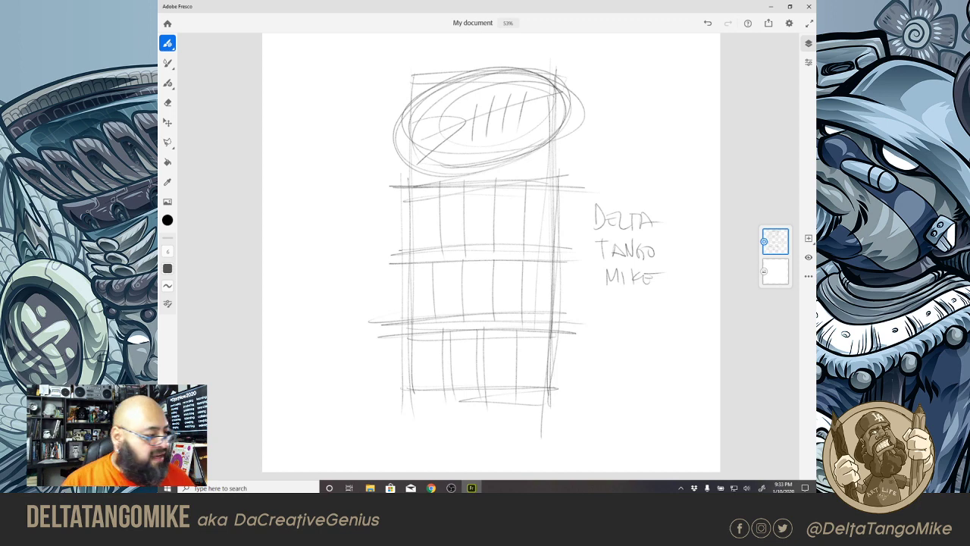
# Step: Sketch the block letters K and E at the end of the bottom row
pyautogui.moveTo(485, 250); pyautogui.dragTo(491, 273)
pyautogui.moveTo(496, 348); pyautogui.dragTo(466, 271)
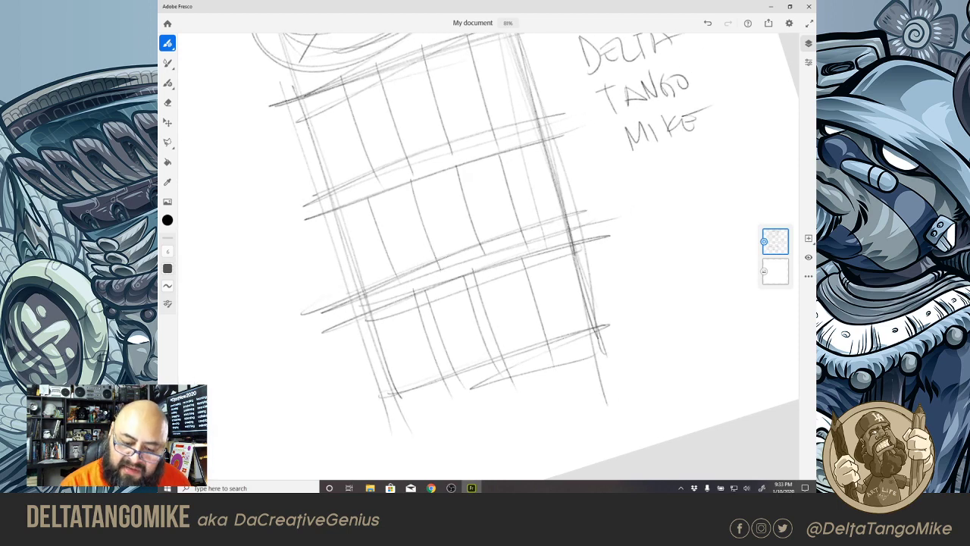
pyautogui.moveTo(546, 256); pyautogui.dragTo(572, 345)
pyautogui.moveTo(543, 326); pyautogui.dragTo(608, 311)
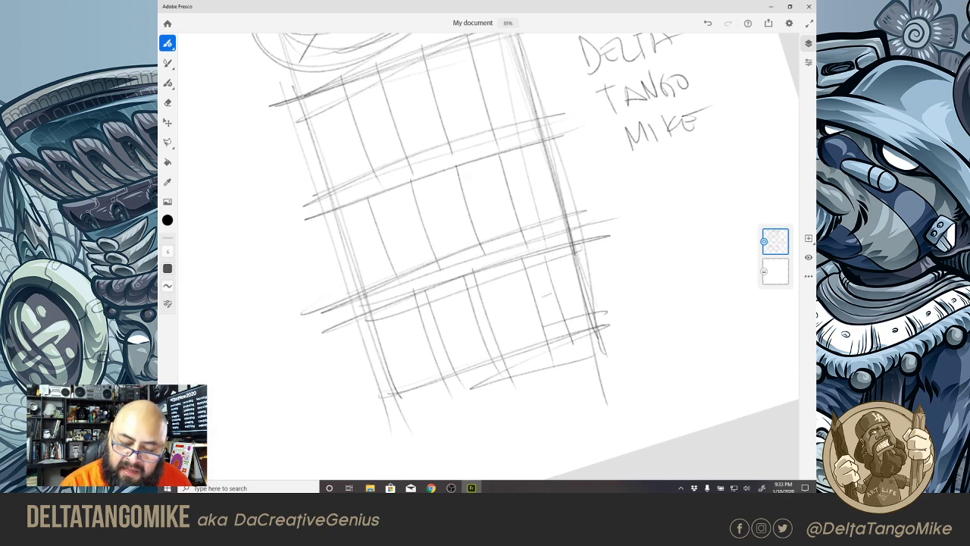
pyautogui.moveTo(552, 292); pyautogui.dragTo(567, 307)
pyautogui.moveTo(530, 280); pyautogui.dragTo(583, 268)
pyautogui.moveTo(574, 245)
pyautogui.mouseDown()
pyautogui.moveTo(577, 276)
pyautogui.moveTo(498, 318)
pyautogui.moveTo(545, 322)
pyautogui.mouseUp()
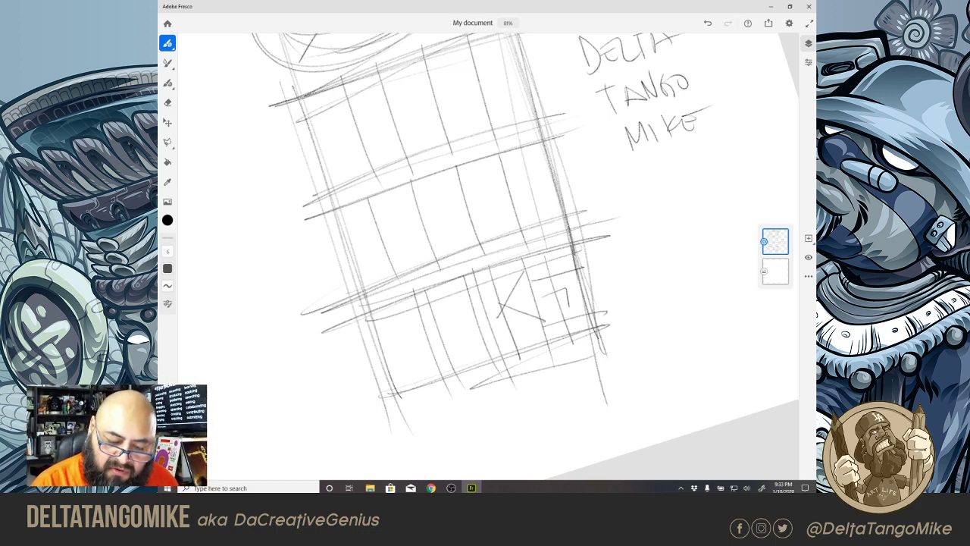
pyautogui.moveTo(511, 260)
pyautogui.mouseDown()
pyautogui.moveTo(492, 314)
pyautogui.moveTo(563, 356)
pyautogui.mouseUp()
# Step: Sketch the block letters M and I at the start of the bottom row and tighten the edge of the K
pyautogui.moveTo(439, 283); pyautogui.dragTo(475, 372)
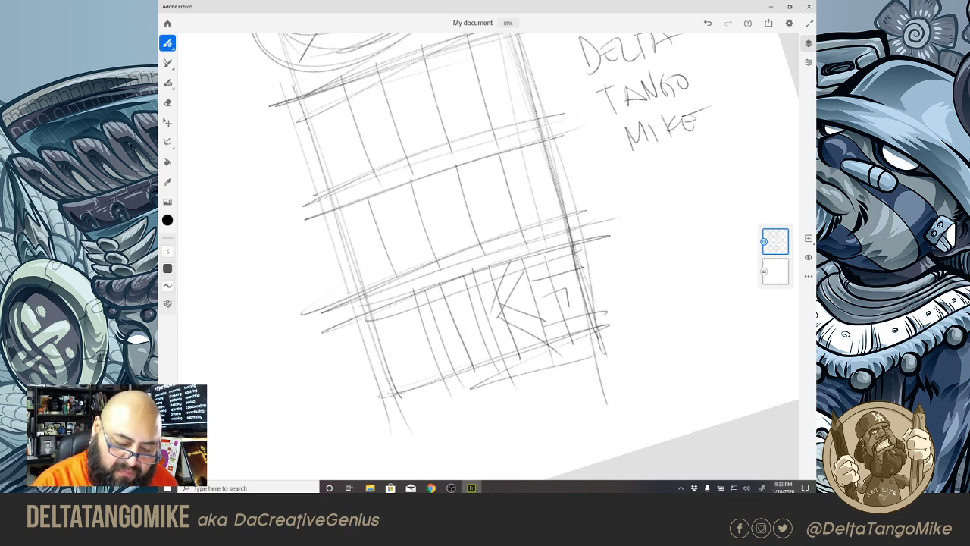
pyautogui.moveTo(414, 308)
pyautogui.mouseDown()
pyautogui.moveTo(383, 383)
pyautogui.moveTo(389, 395)
pyautogui.mouseUp()
pyautogui.moveTo(386, 323)
pyautogui.mouseDown()
pyautogui.moveTo(429, 323)
pyautogui.moveTo(426, 354)
pyautogui.mouseUp()
pyautogui.moveTo(455, 301); pyautogui.dragTo(428, 384)
pyautogui.moveTo(441, 282); pyautogui.dragTo(468, 379)
pyautogui.moveTo(467, 378); pyautogui.dragTo(448, 385)
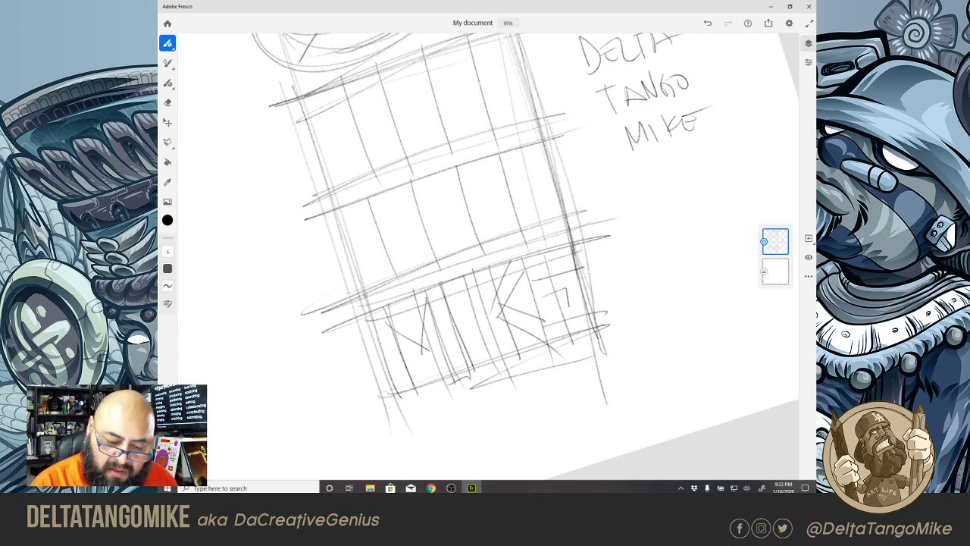
pyautogui.moveTo(450, 282)
pyautogui.mouseDown()
pyautogui.moveTo(478, 371)
pyautogui.moveTo(469, 302)
pyautogui.moveTo(490, 368)
pyautogui.mouseUp()
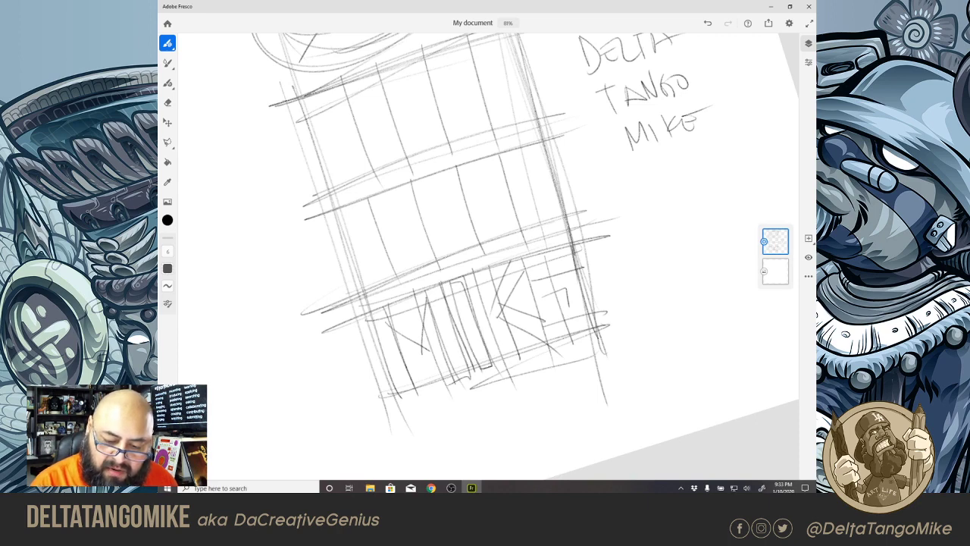
pyautogui.moveTo(506, 280); pyautogui.dragTo(481, 367)
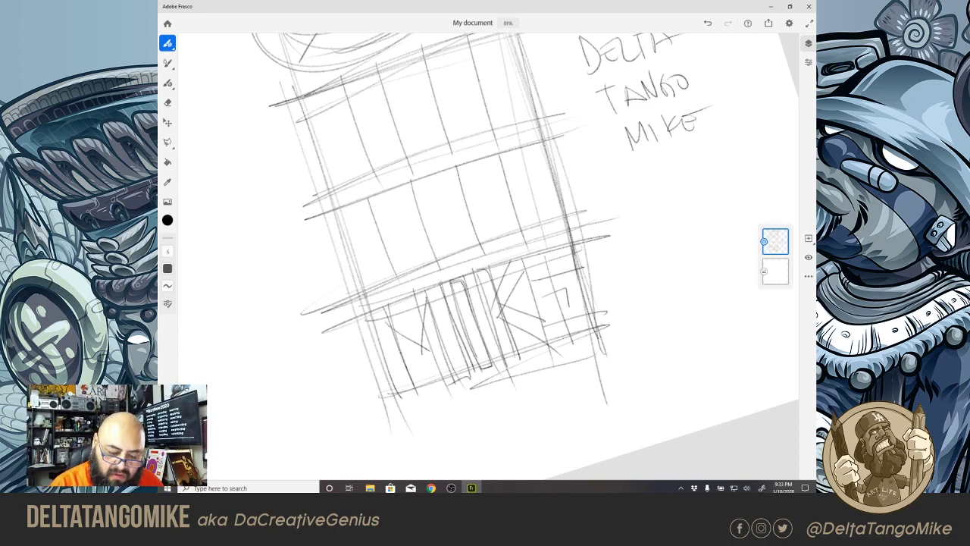
# Step: Thicken the stem of the E and build up the V-shaped centre of the M in the bottom row
pyautogui.moveTo(548, 253)
pyautogui.mouseDown()
pyautogui.moveTo(537, 291)
pyautogui.moveTo(544, 302)
pyautogui.mouseUp()
pyautogui.moveTo(571, 305); pyautogui.dragTo(557, 349)
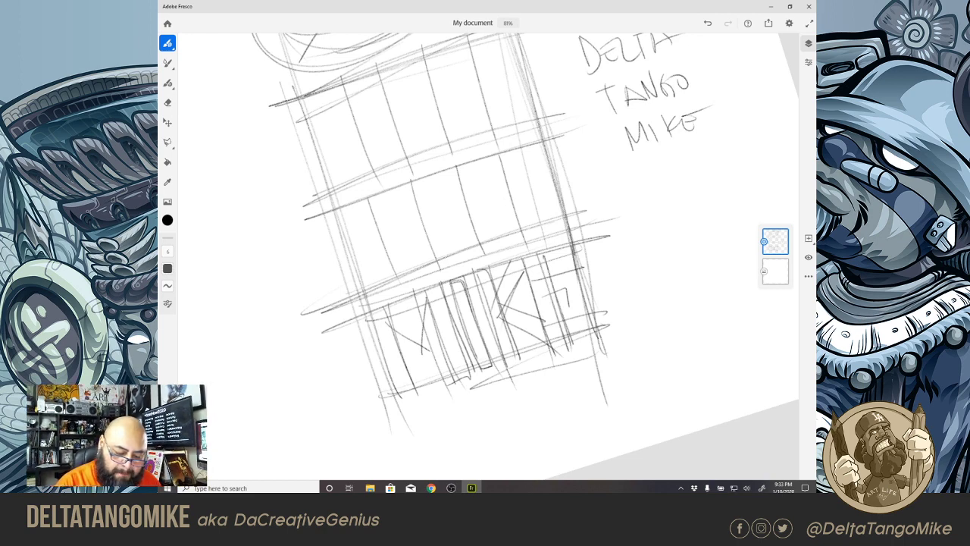
pyautogui.moveTo(445, 303); pyautogui.dragTo(423, 356)
pyautogui.moveTo(418, 291)
pyautogui.mouseDown()
pyautogui.moveTo(414, 358)
pyautogui.moveTo(426, 362)
pyautogui.mouseUp()
pyautogui.moveTo(433, 321); pyautogui.dragTo(426, 364)
pyautogui.moveTo(379, 310); pyautogui.dragTo(430, 364)
# Step: Sketch the block letters T and A at the start of the middle row
pyautogui.moveTo(455, 228); pyautogui.dragTo(484, 323)
pyautogui.moveTo(359, 307)
pyautogui.mouseDown()
pyautogui.moveTo(407, 291)
pyautogui.moveTo(419, 381)
pyautogui.mouseUp()
pyautogui.moveTo(426, 285); pyautogui.dragTo(416, 374)
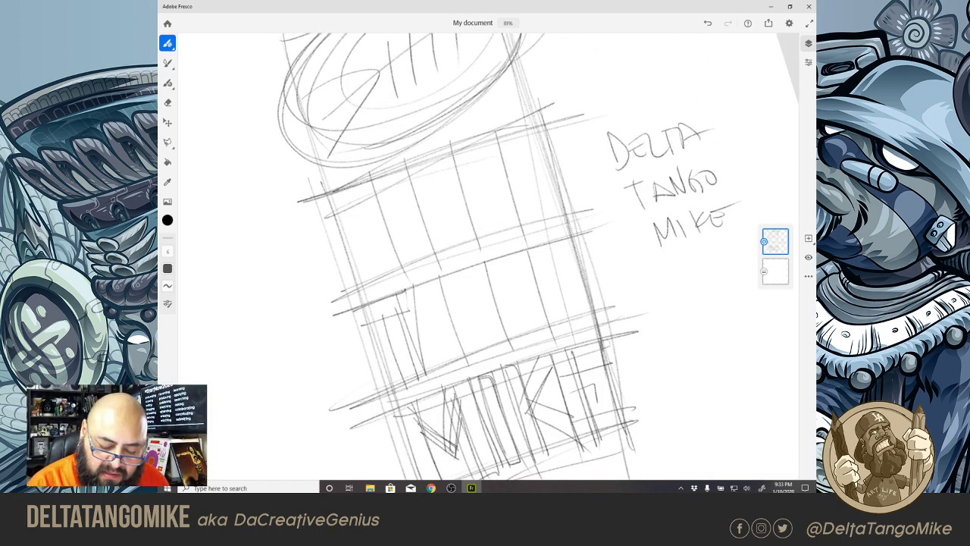
pyautogui.moveTo(458, 338); pyautogui.dragTo(474, 364)
pyautogui.moveTo(426, 281)
pyautogui.mouseDown()
pyautogui.moveTo(437, 375)
pyautogui.moveTo(466, 364)
pyautogui.moveTo(462, 340)
pyautogui.mouseUp()
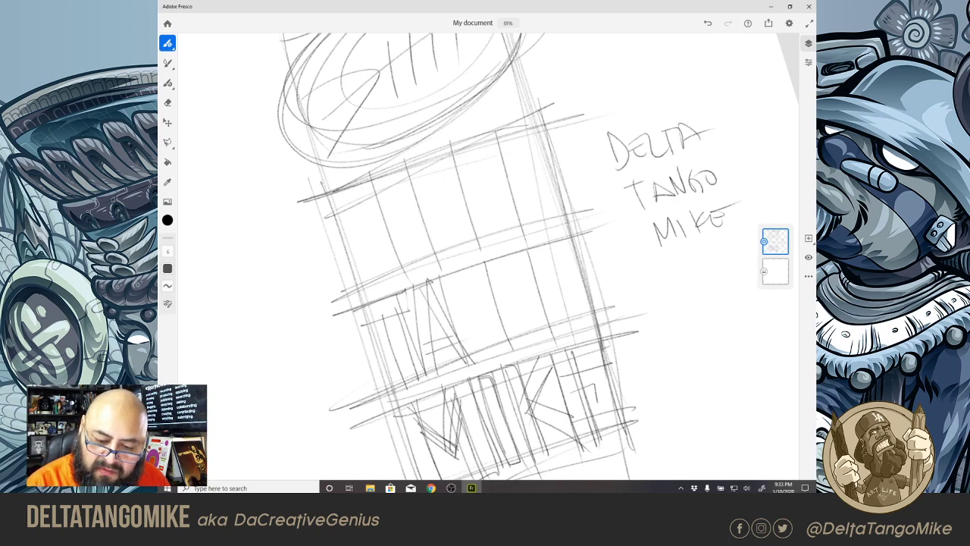
# Step: Sketch the block letters O, G and N in the middle row to complete the word TANGO
pyautogui.moveTo(564, 240)
pyautogui.mouseDown()
pyautogui.moveTo(547, 254)
pyautogui.moveTo(576, 312)
pyautogui.mouseUp()
pyautogui.moveTo(561, 267); pyautogui.dragTo(565, 304)
pyautogui.moveTo(552, 249)
pyautogui.mouseDown()
pyautogui.moveTo(578, 303)
pyautogui.moveTo(513, 330)
pyautogui.mouseUp()
pyautogui.moveTo(523, 253); pyautogui.dragTo(543, 324)
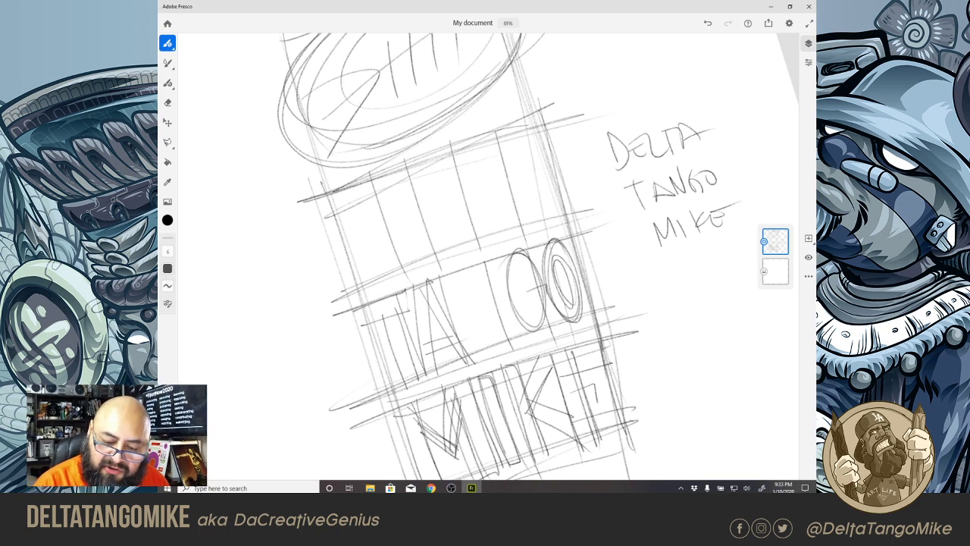
pyautogui.moveTo(522, 273)
pyautogui.mouseDown()
pyautogui.moveTo(540, 271)
pyautogui.moveTo(530, 314)
pyautogui.mouseUp()
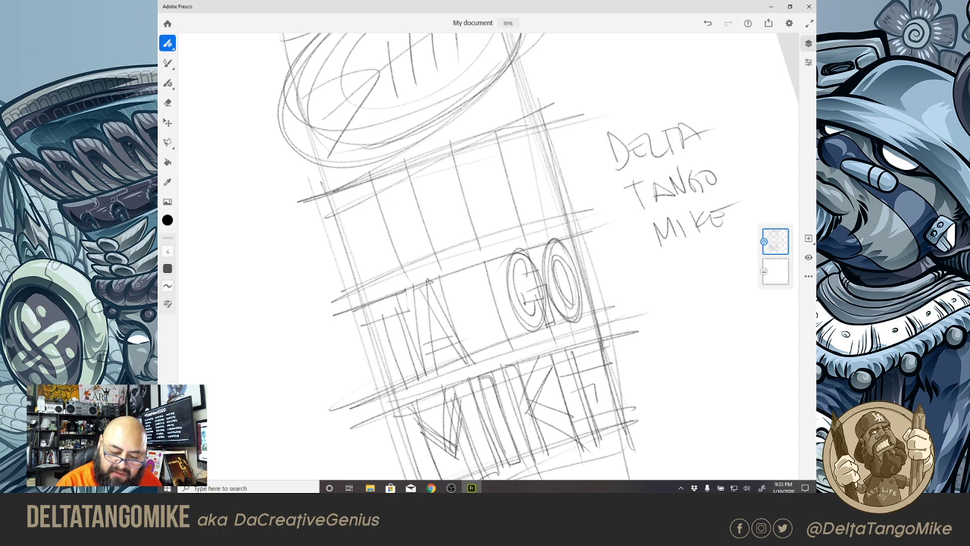
pyautogui.moveTo(491, 262)
pyautogui.mouseDown()
pyautogui.moveTo(518, 340)
pyautogui.moveTo(491, 305)
pyautogui.moveTo(510, 347)
pyautogui.mouseUp()
pyautogui.moveTo(444, 271)
pyautogui.mouseDown()
pyautogui.moveTo(477, 364)
pyautogui.moveTo(519, 335)
pyautogui.moveTo(502, 350)
pyautogui.mouseUp()
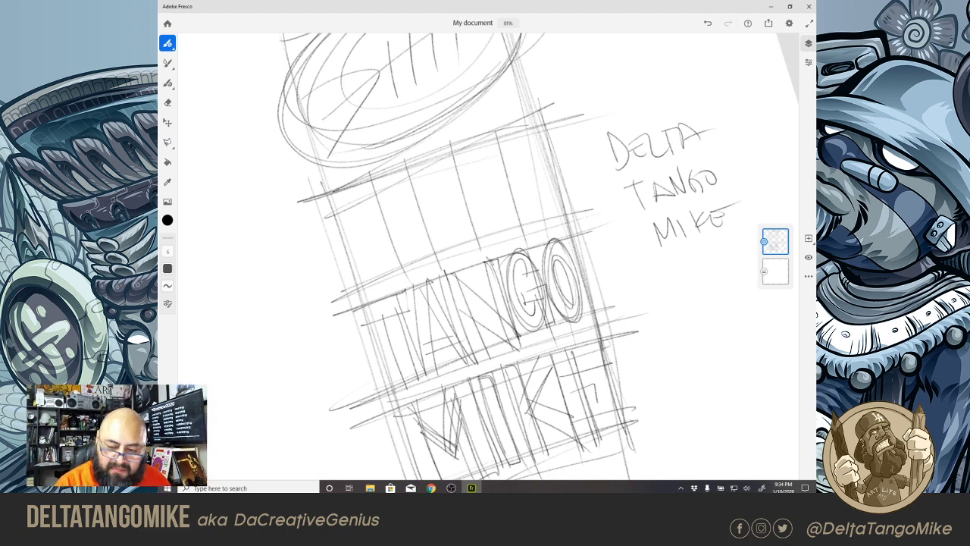
# Step: Redo the last stroke at the foot of the N in TANGO and outline the letter D starting the top row
pyautogui.hotkey('ctrl', 'z')
pyautogui.moveTo(496, 331); pyautogui.dragTo(518, 349)
pyautogui.scroll(1, 485, 257)
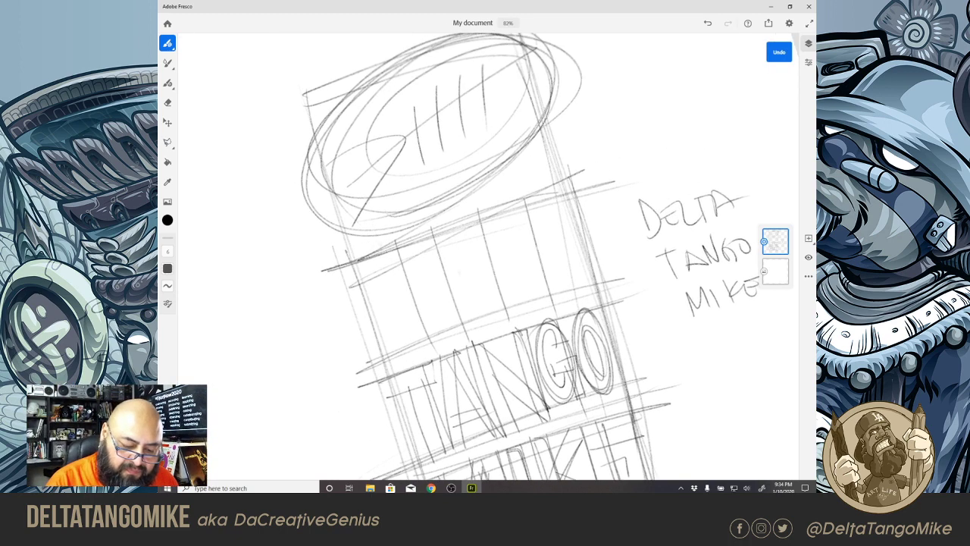
pyautogui.moveTo(358, 262); pyautogui.dragTo(388, 359)
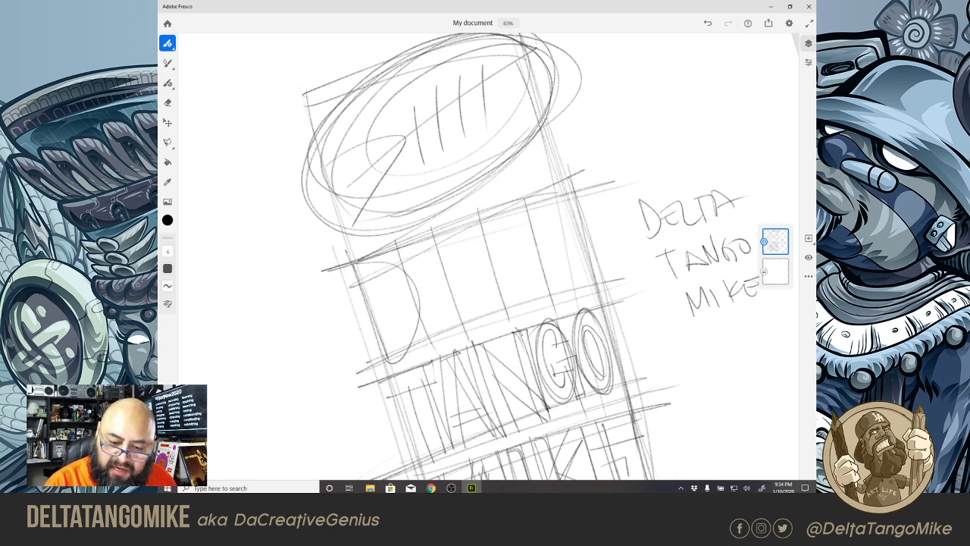
# Step: Sketch the block letters A and T at the end of the top row
pyautogui.moveTo(559, 203)
pyautogui.mouseDown()
pyautogui.moveTo(606, 288)
pyautogui.moveTo(552, 291)
pyautogui.moveTo(552, 314)
pyautogui.moveTo(561, 308)
pyautogui.mouseUp()
pyautogui.moveTo(548, 205); pyautogui.dragTo(551, 318)
pyautogui.moveTo(559, 199)
pyautogui.mouseDown()
pyautogui.moveTo(607, 296)
pyautogui.moveTo(598, 279)
pyautogui.mouseUp()
pyautogui.moveTo(552, 277)
pyautogui.mouseDown()
pyautogui.moveTo(589, 269)
pyautogui.moveTo(587, 257)
pyautogui.mouseUp()
pyautogui.moveTo(488, 233)
pyautogui.mouseDown()
pyautogui.moveTo(538, 206)
pyautogui.moveTo(480, 220)
pyautogui.mouseUp()
pyautogui.moveTo(482, 219)
pyautogui.mouseDown()
pyautogui.moveTo(483, 239)
pyautogui.moveTo(517, 245)
pyautogui.moveTo(535, 318)
pyautogui.mouseUp()
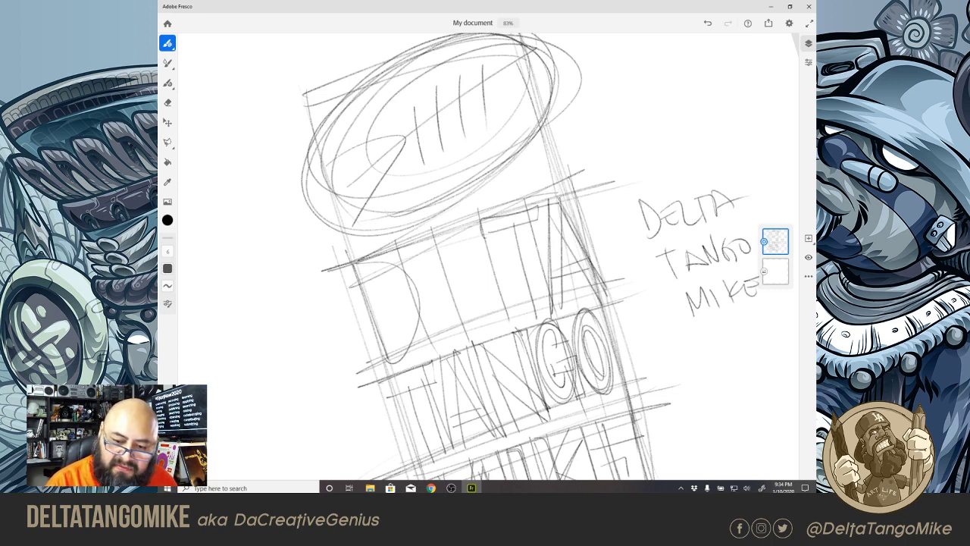
pyautogui.moveTo(523, 221)
pyautogui.mouseDown()
pyautogui.moveTo(546, 317)
pyautogui.moveTo(529, 321)
pyautogui.mouseUp()
pyautogui.moveTo(525, 314); pyautogui.dragTo(538, 308)
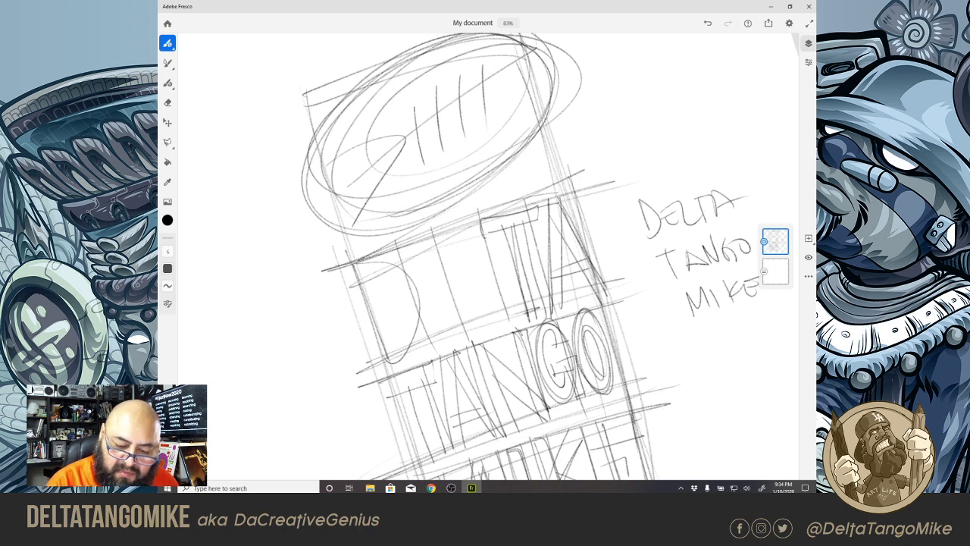
# Step: Sketch the block letters L and E and thicken the D in the top row to complete the word DELTA
pyautogui.moveTo(441, 232); pyautogui.dragTo(469, 334)
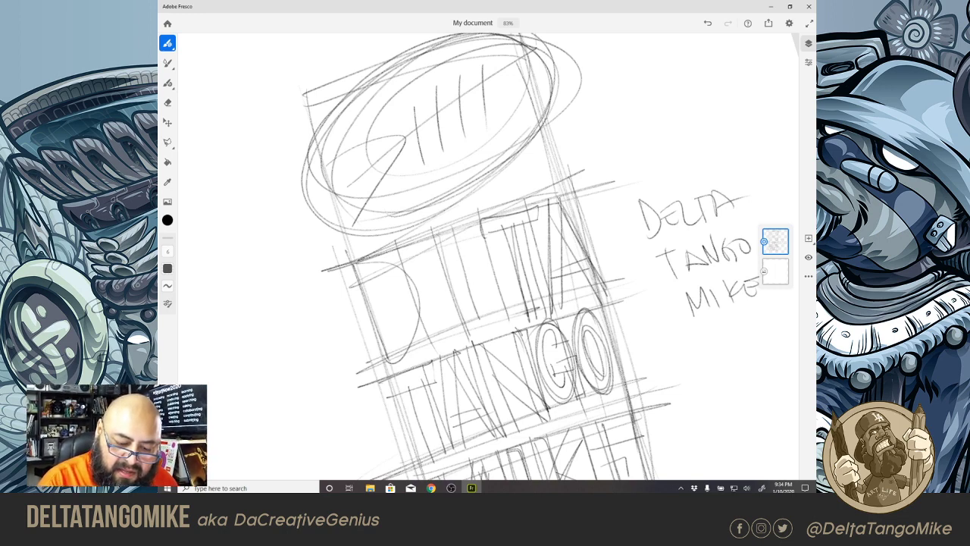
pyautogui.moveTo(479, 295); pyautogui.dragTo(504, 285)
pyautogui.moveTo(438, 236)
pyautogui.mouseDown()
pyautogui.moveTo(403, 263)
pyautogui.moveTo(426, 347)
pyautogui.moveTo(413, 335)
pyautogui.moveTo(460, 309)
pyautogui.moveTo(435, 297)
pyautogui.moveTo(433, 285)
pyautogui.mouseUp()
pyautogui.moveTo(359, 260); pyautogui.dragTo(395, 353)
pyautogui.moveTo(399, 265); pyautogui.dragTo(409, 326)
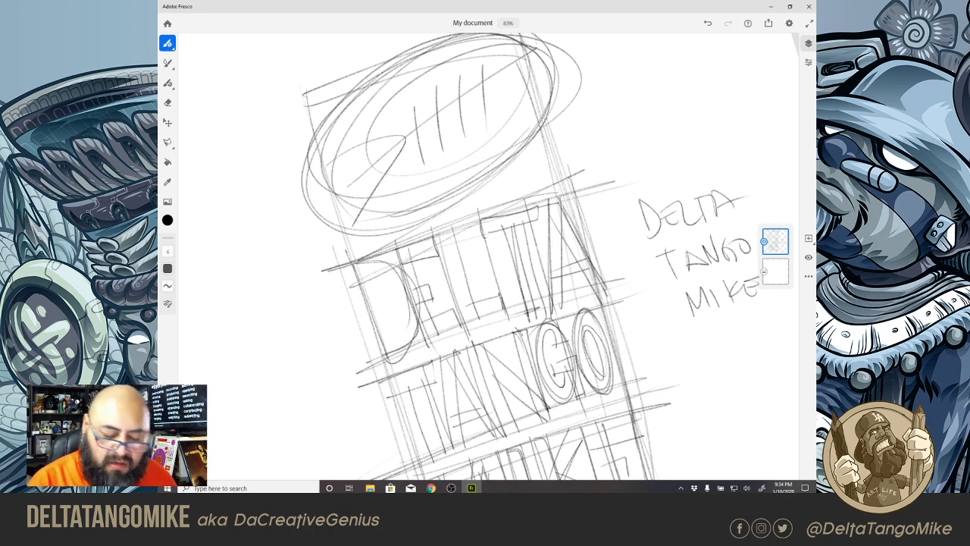
pyautogui.moveTo(358, 260); pyautogui.dragTo(401, 257)
pyautogui.moveTo(356, 260)
pyautogui.mouseDown()
pyautogui.moveTo(360, 279)
pyautogui.moveTo(404, 309)
pyautogui.moveTo(385, 343)
pyautogui.mouseUp()
pyautogui.moveTo(373, 282); pyautogui.dragTo(393, 347)
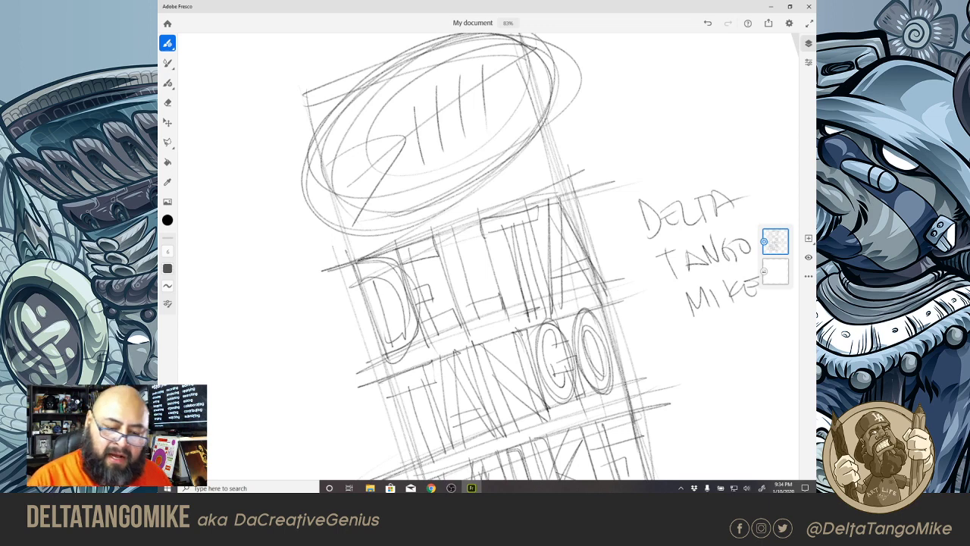
# Step: Draw a wider outer frame around the three rows of lettering and firm up the outline of the ellipse above it
pyautogui.scroll(-5, 416, 225)
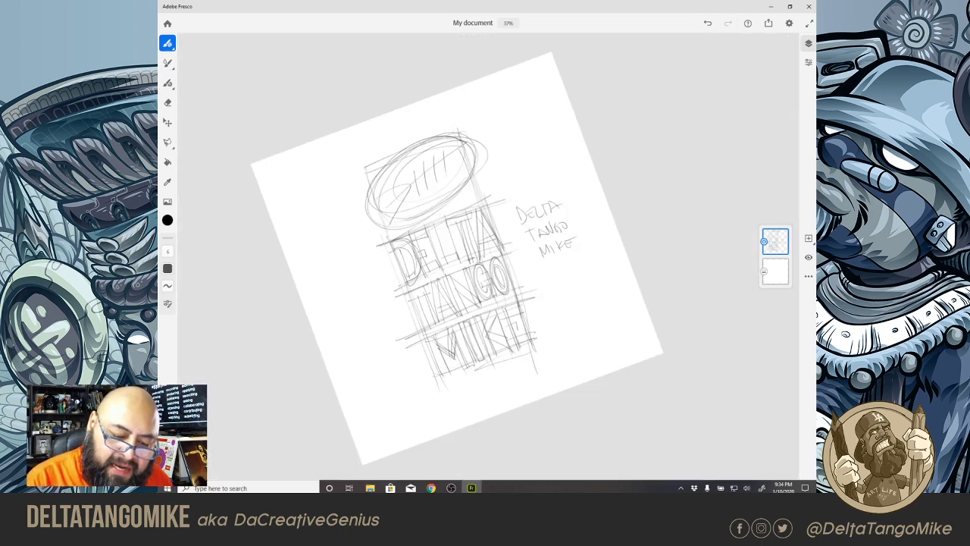
pyautogui.moveTo(385, 238)
pyautogui.mouseDown()
pyautogui.moveTo(489, 200)
pyautogui.moveTo(373, 242)
pyautogui.moveTo(490, 199)
pyautogui.moveTo(540, 338)
pyautogui.moveTo(450, 383)
pyautogui.mouseUp()
pyautogui.moveTo(378, 247)
pyautogui.mouseDown()
pyautogui.moveTo(429, 370)
pyautogui.moveTo(453, 388)
pyautogui.mouseUp()
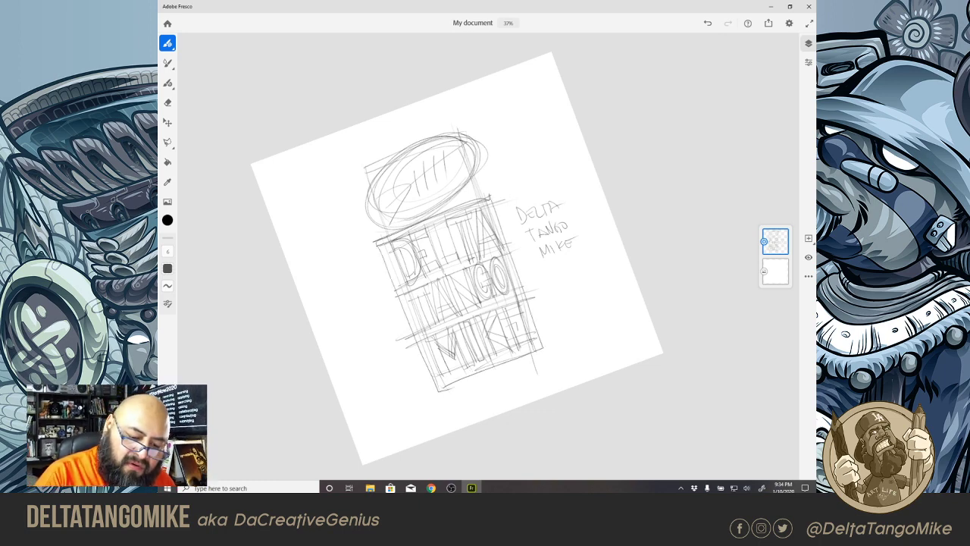
pyautogui.moveTo(459, 134); pyautogui.dragTo(363, 232)
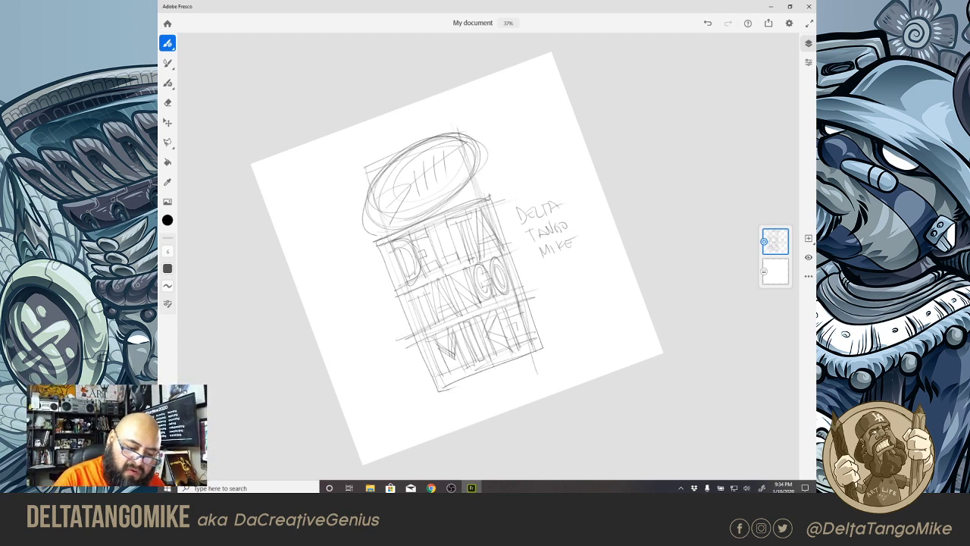
pyautogui.moveTo(470, 138)
pyautogui.mouseDown()
pyautogui.moveTo(368, 228)
pyautogui.moveTo(449, 150)
pyautogui.mouseUp()
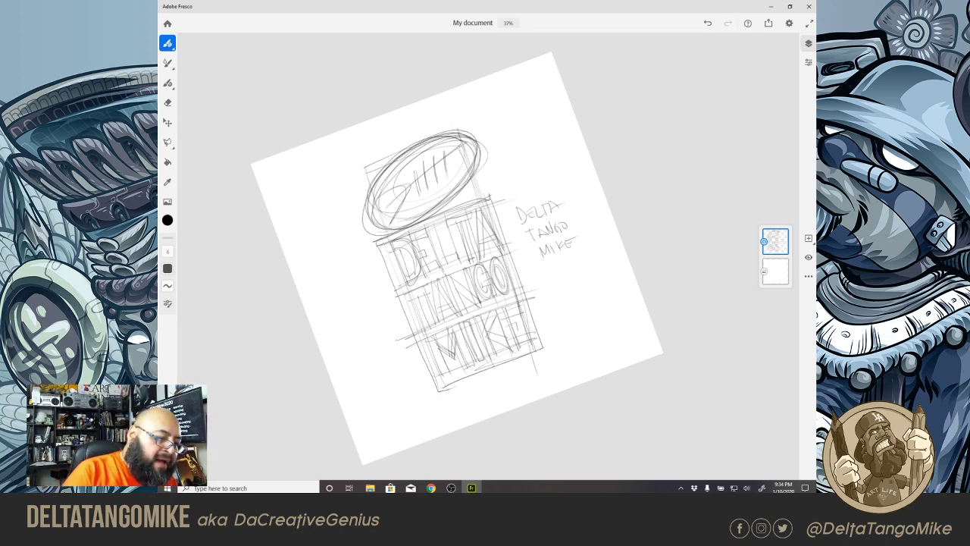
# Step: Set up the Basic round vector brush at 10 px with pressure dynamics enabled alongside velocity dynamics
pyautogui.click(168, 82)
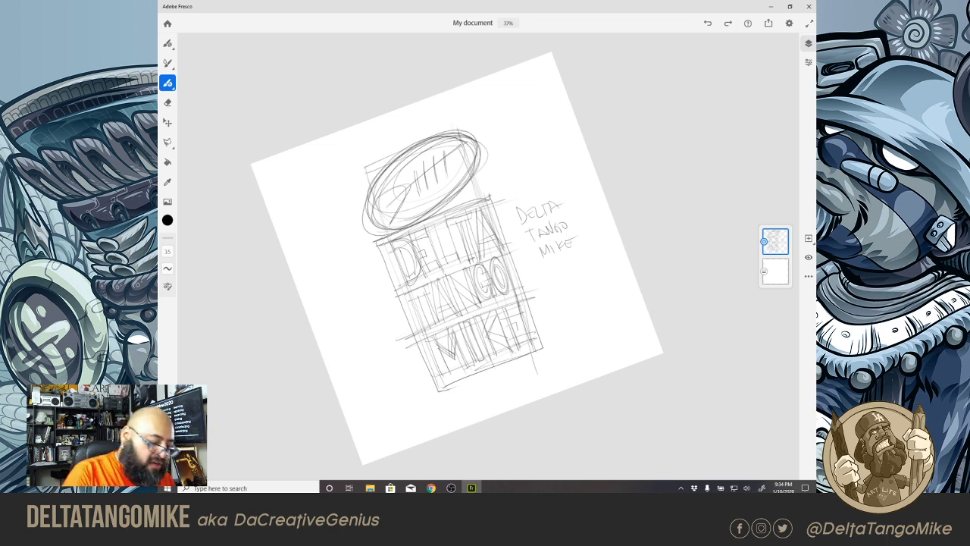
pyautogui.click(168, 287)
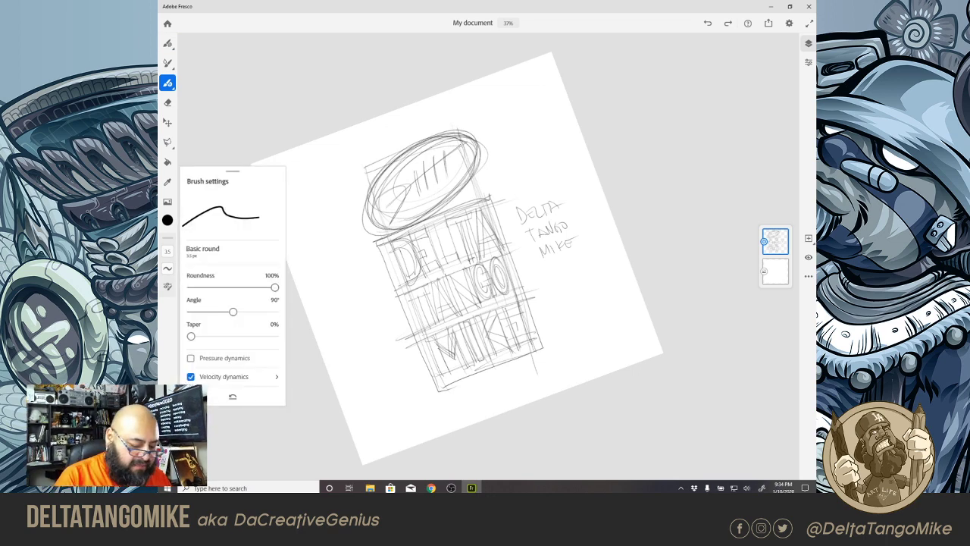
pyautogui.click(190, 358)
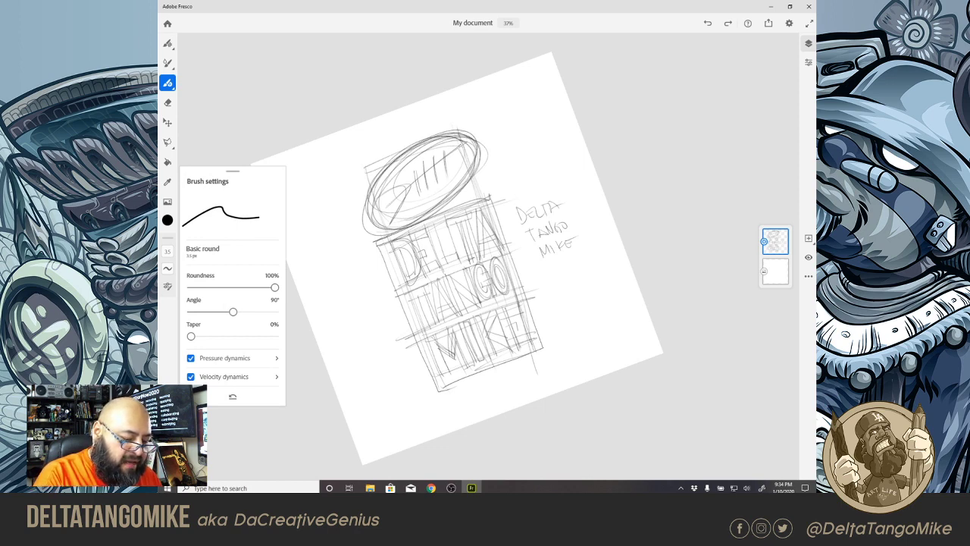
pyautogui.moveTo(167, 251); pyautogui.dragTo(167, 239)
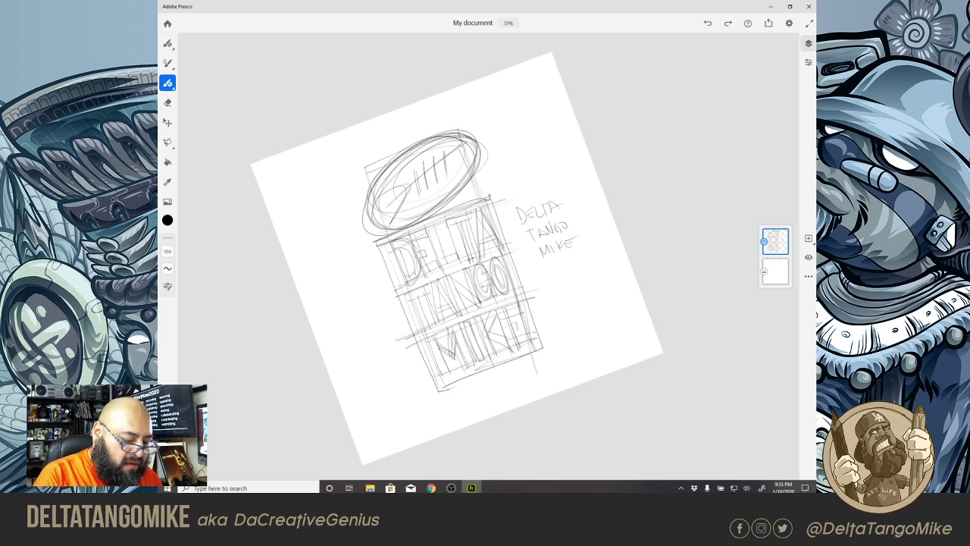
pyautogui.click(167, 287)
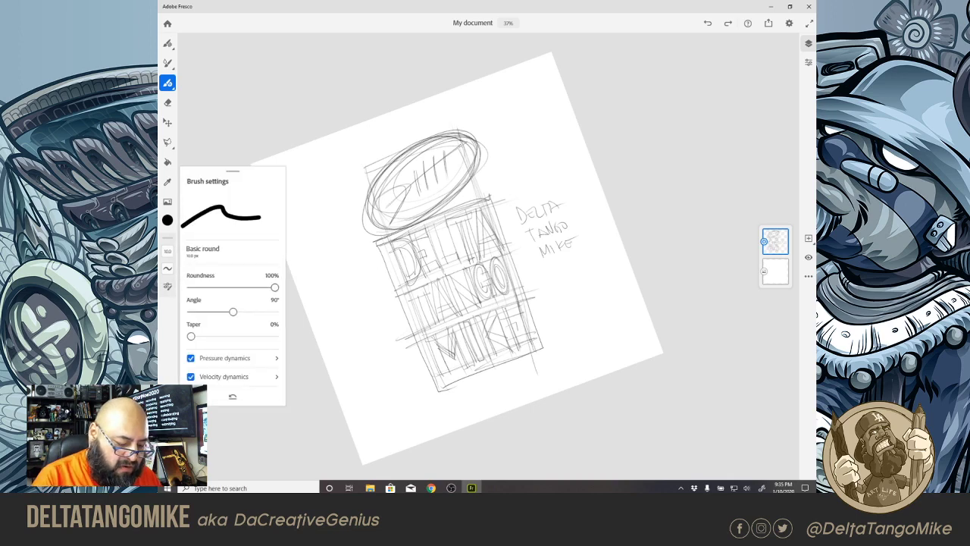
pyautogui.click(191, 358)
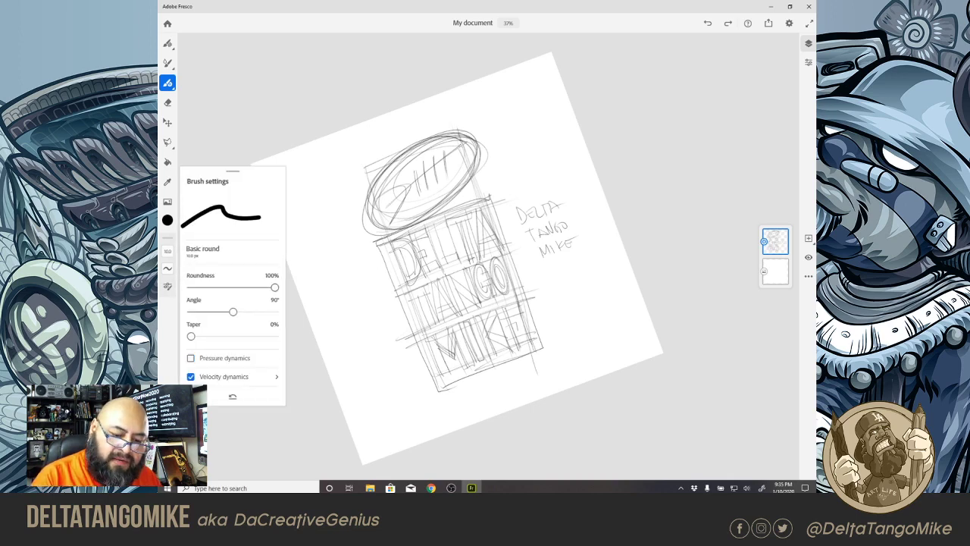
pyautogui.click(190, 358)
# Step: Ink the hooked stroke, four upright tally marks and the long diagonal inside the ellipse on a new layer
pyautogui.scroll(5, 424, 197)
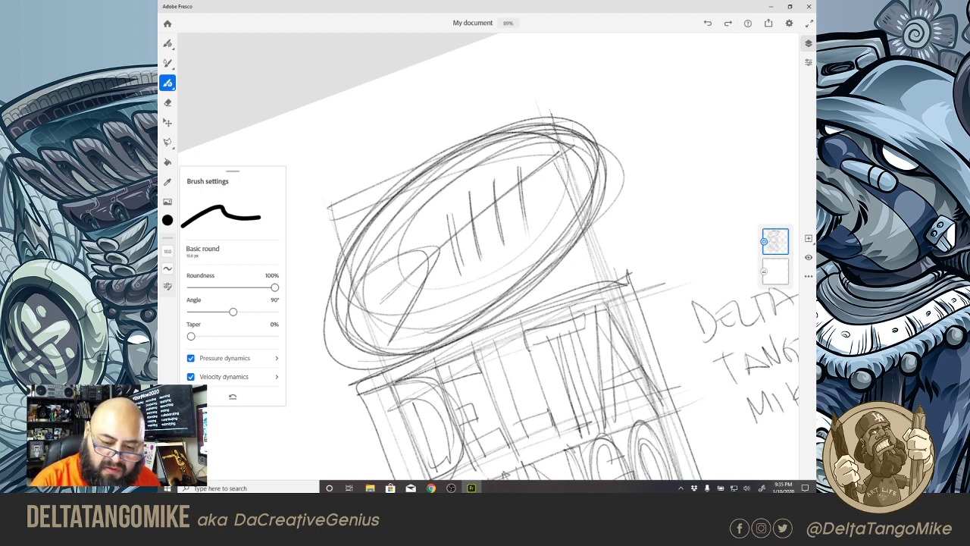
pyautogui.click(808, 238)
pyautogui.moveTo(363, 277)
pyautogui.mouseDown()
pyautogui.moveTo(429, 282)
pyautogui.moveTo(386, 338)
pyautogui.mouseUp()
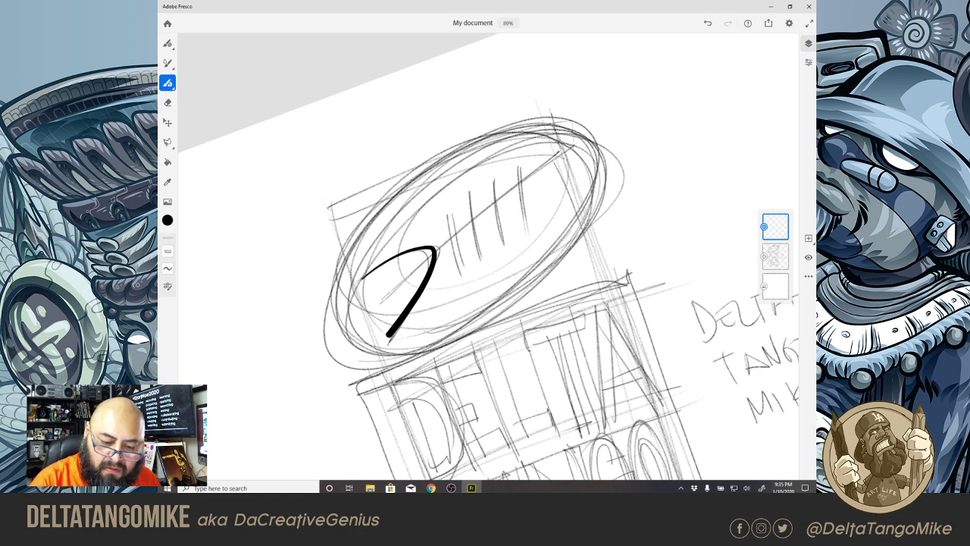
pyautogui.moveTo(447, 204); pyautogui.dragTo(457, 269)
pyautogui.moveTo(471, 188); pyautogui.dragTo(481, 258)
pyautogui.moveTo(496, 175); pyautogui.dragTo(504, 235)
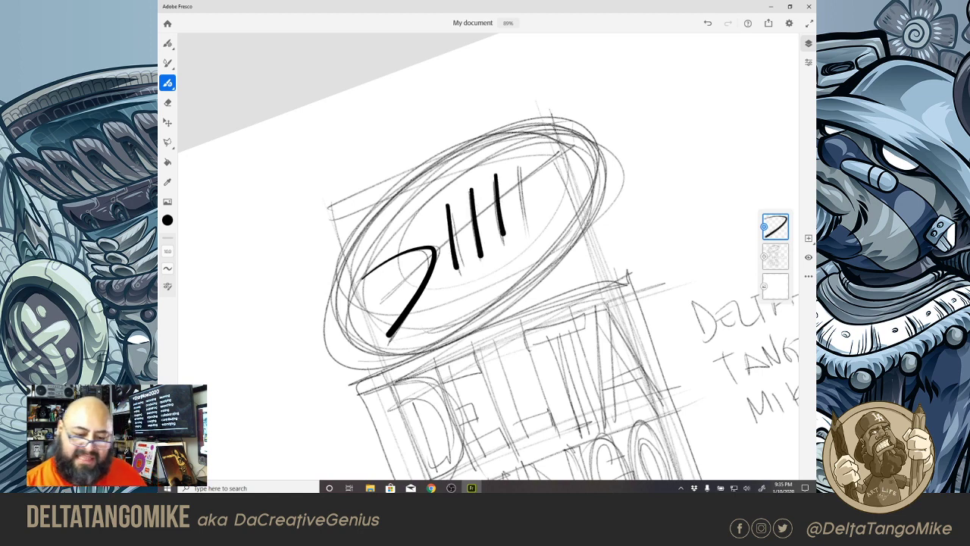
pyautogui.moveTo(520, 160); pyautogui.dragTo(524, 218)
pyautogui.moveTo(451, 248); pyautogui.dragTo(580, 149)
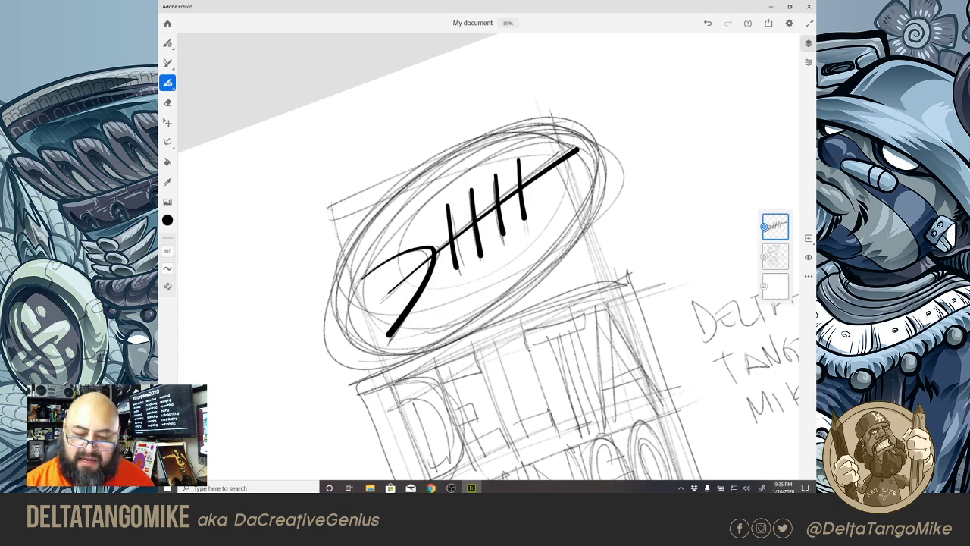
# Step: Hide and show the inked tally-mark layer to compare it with the rough sketch on the whole canvas
pyautogui.scroll(-5, 488, 256)
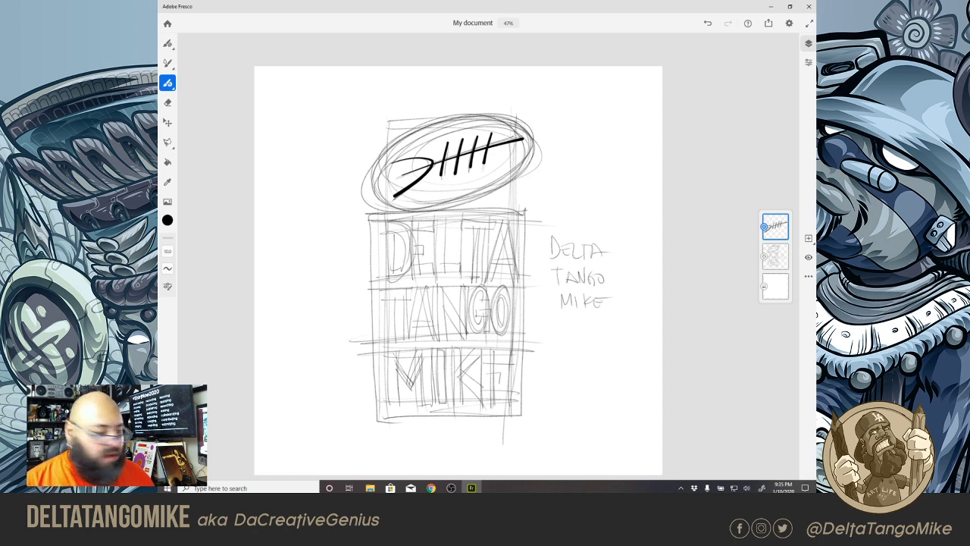
pyautogui.click(808, 257)
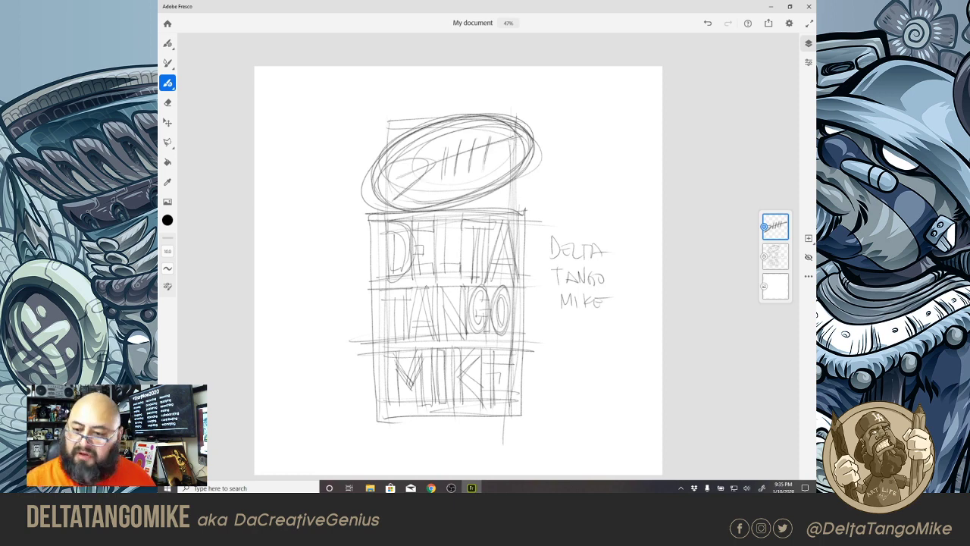
pyautogui.scroll(3, 447, 266)
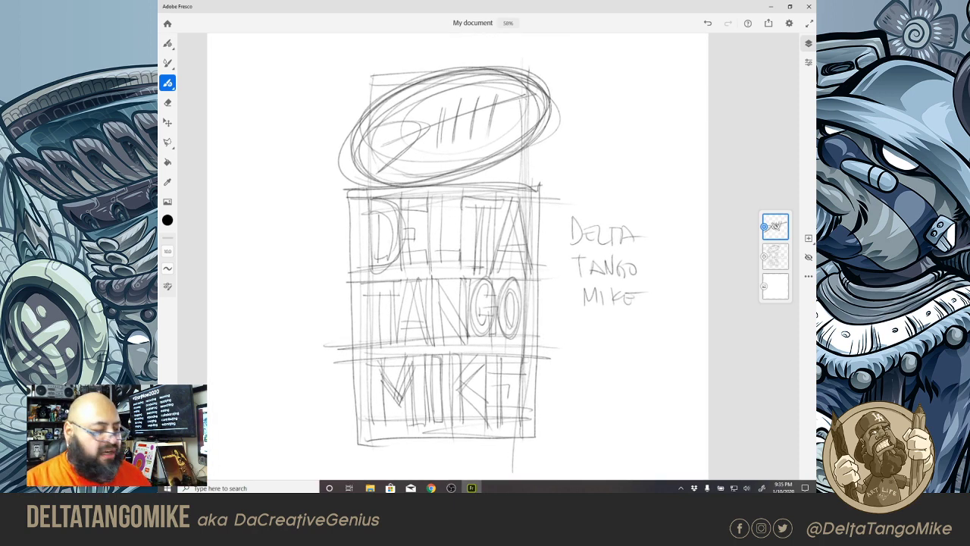
pyautogui.click(808, 257)
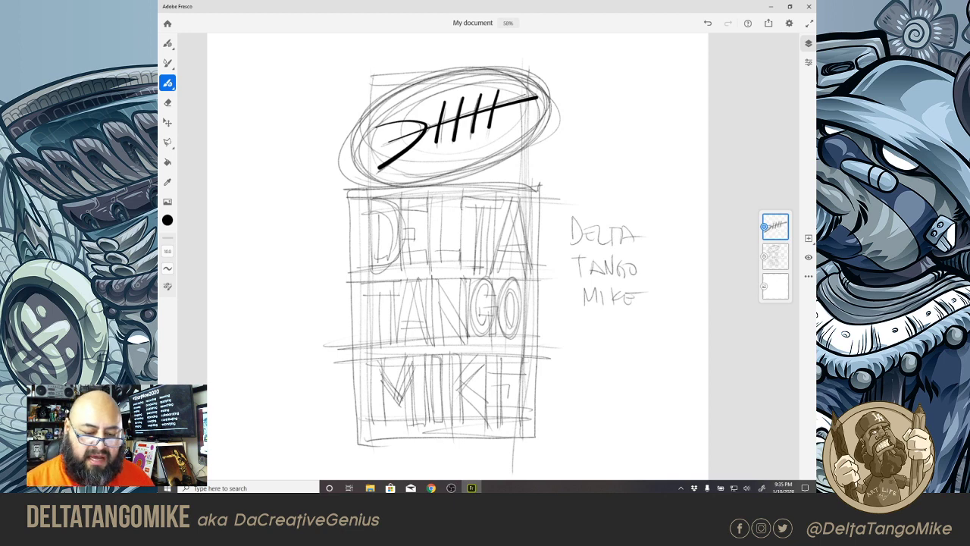
pyautogui.scroll(-2, 464, 250)
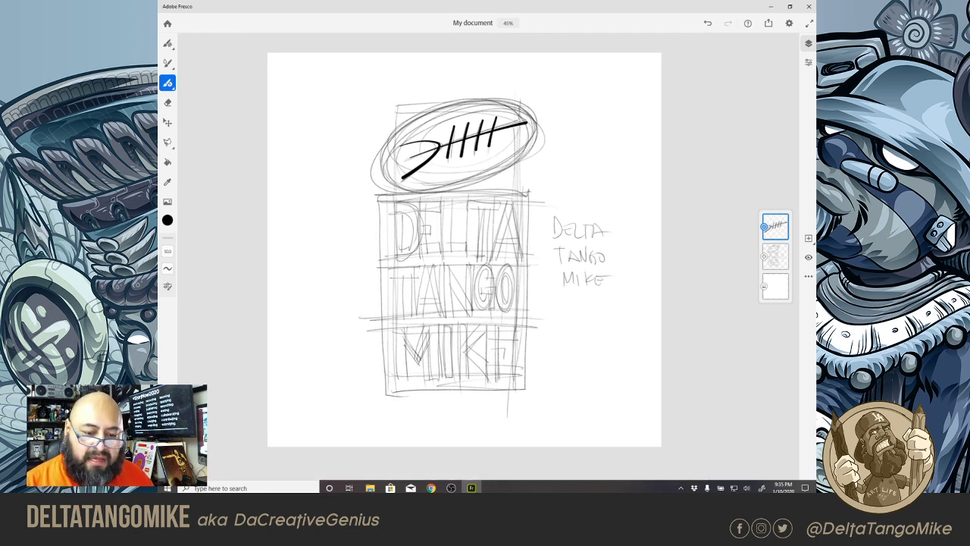
pyautogui.scroll(3, 464, 251)
pyautogui.scroll(-2, 464, 250)
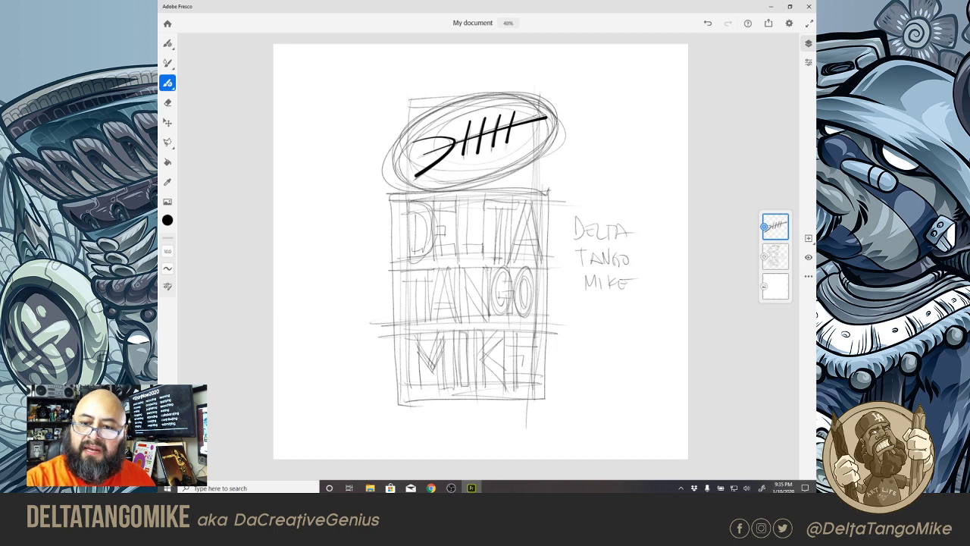
# Step: Rename the document as DTM Brand
pyautogui.click(789, 23)
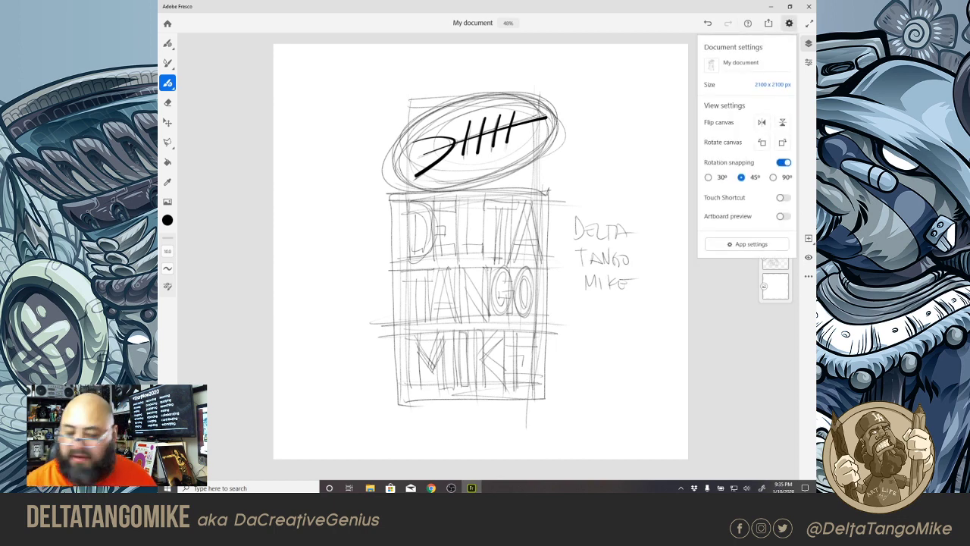
pyautogui.click(740, 63)
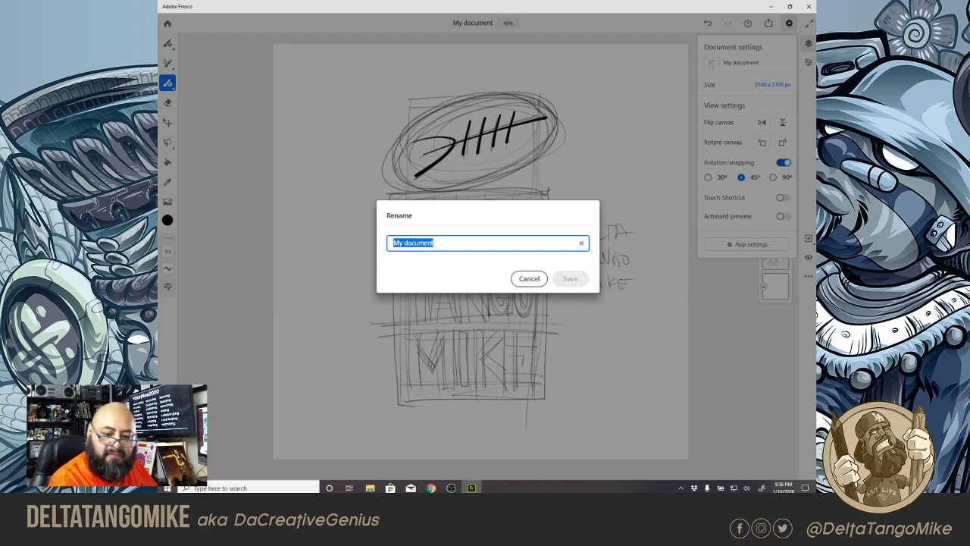
pyautogui.write('DTM Brand')
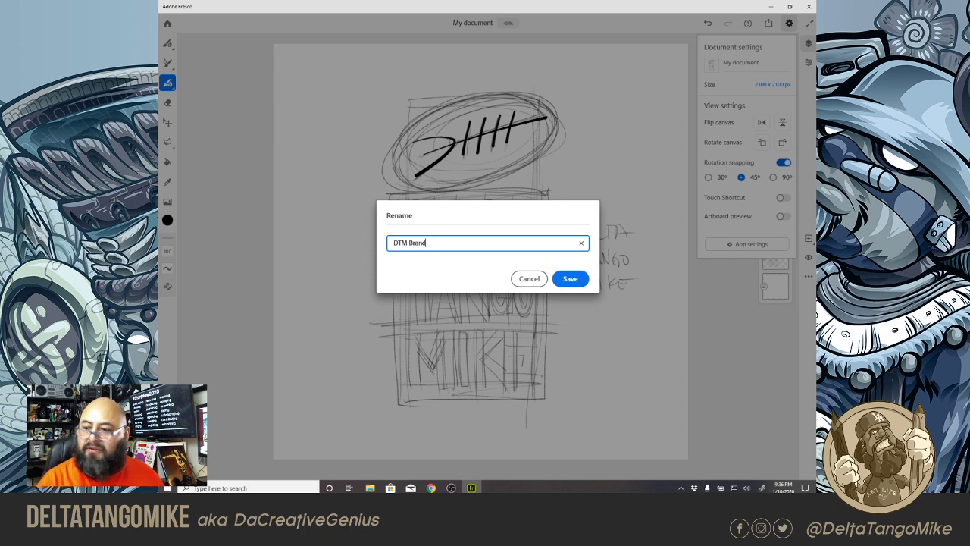
pyautogui.press('Return')
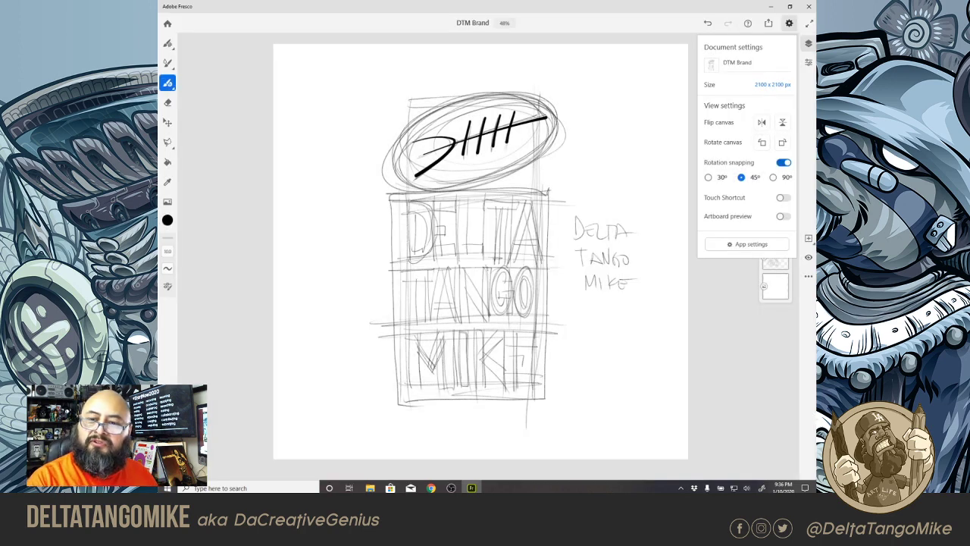
# Step: Set up an export of the DTM Brand document in PDF format and request the save location
pyautogui.click(769, 23)
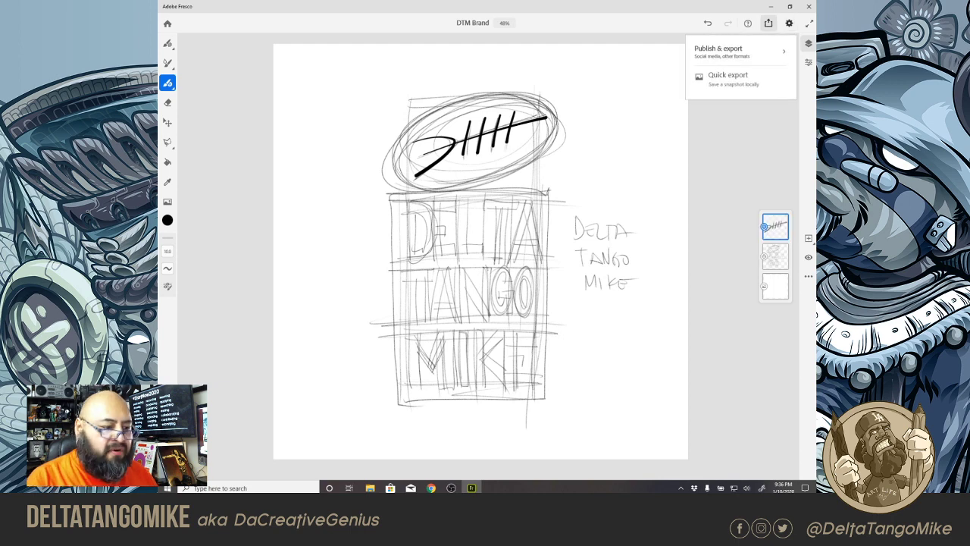
pyautogui.click(728, 75)
pyautogui.click(217, 102)
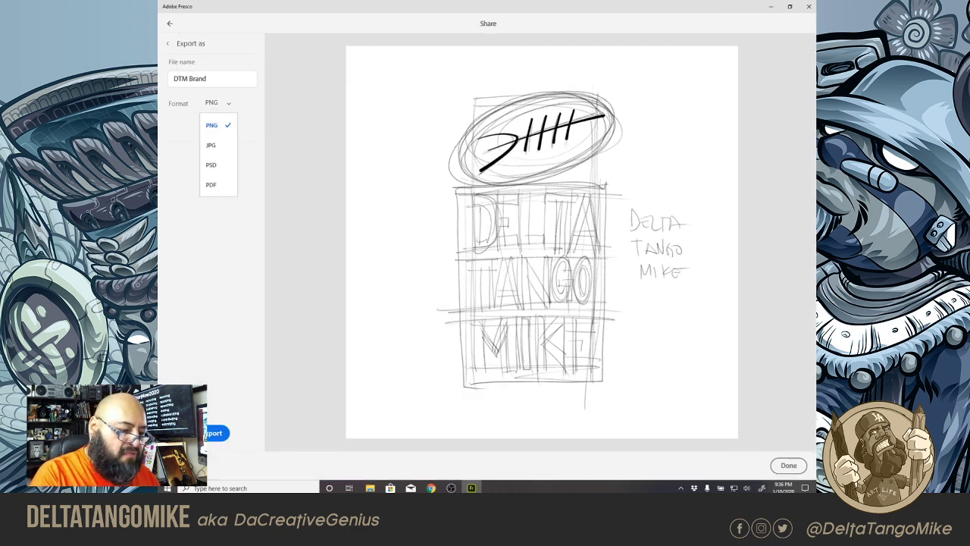
pyautogui.click(218, 185)
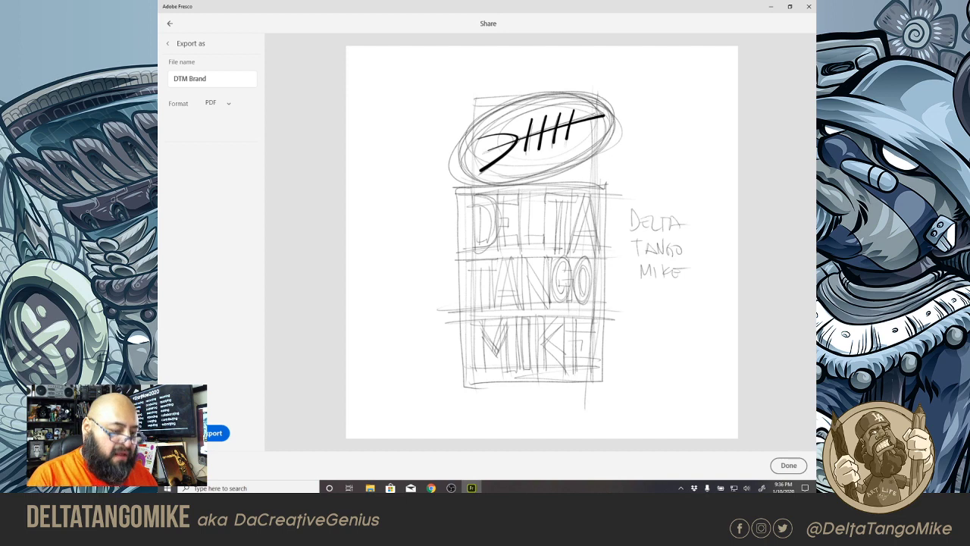
pyautogui.click(215, 433)
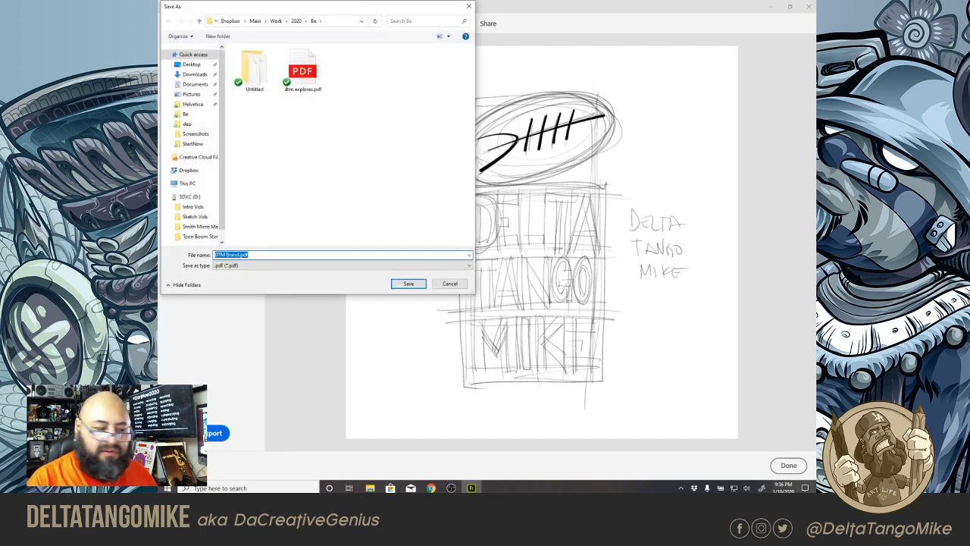
# Step: Create a DTM Brand folder inside the 2020 work folder, save the PDF there and finish the export
pyautogui.click(297, 21)
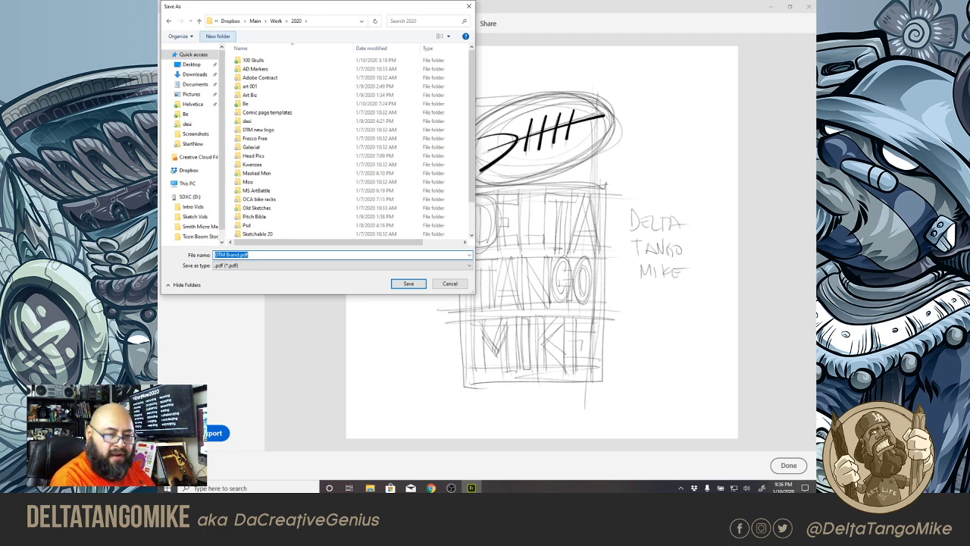
pyautogui.click(217, 36)
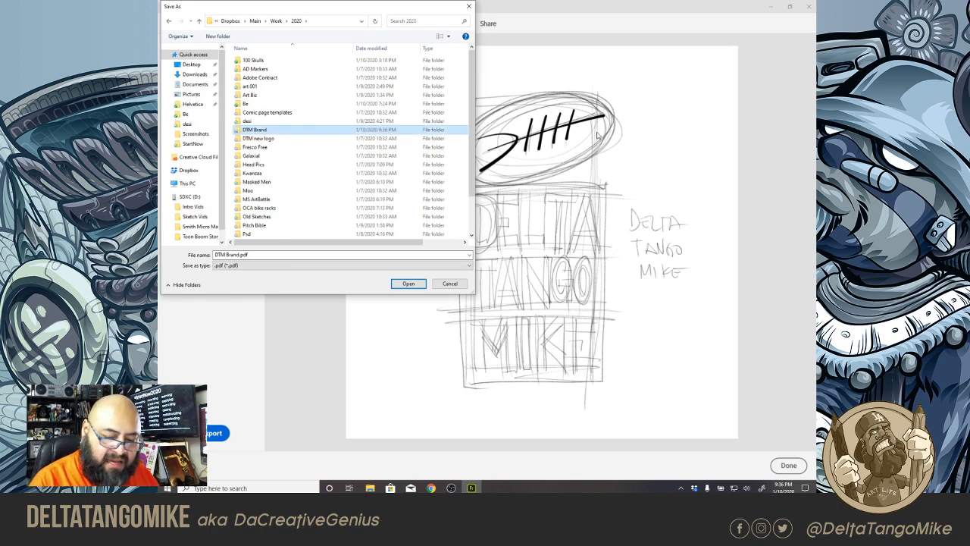
pyautogui.press('Return')
pyautogui.click(408, 284)
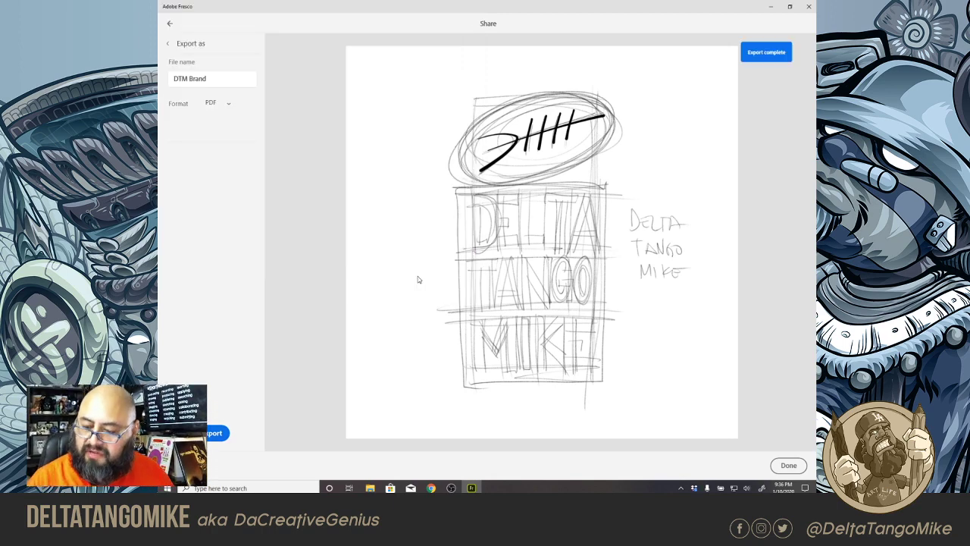
pyautogui.click(788, 465)
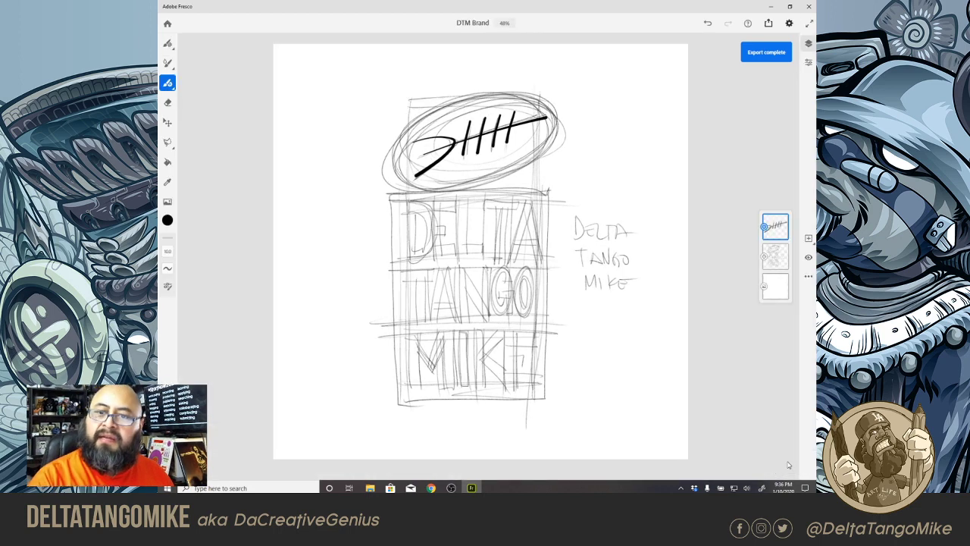
# Step: Return to the Fresco home screen and look through the recent documents
pyautogui.click(771, 6)
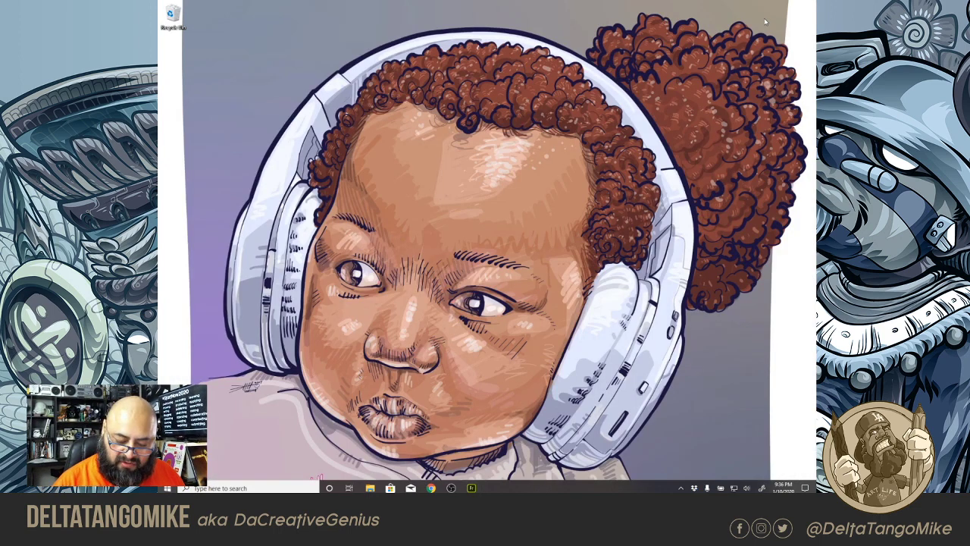
pyautogui.click(472, 487)
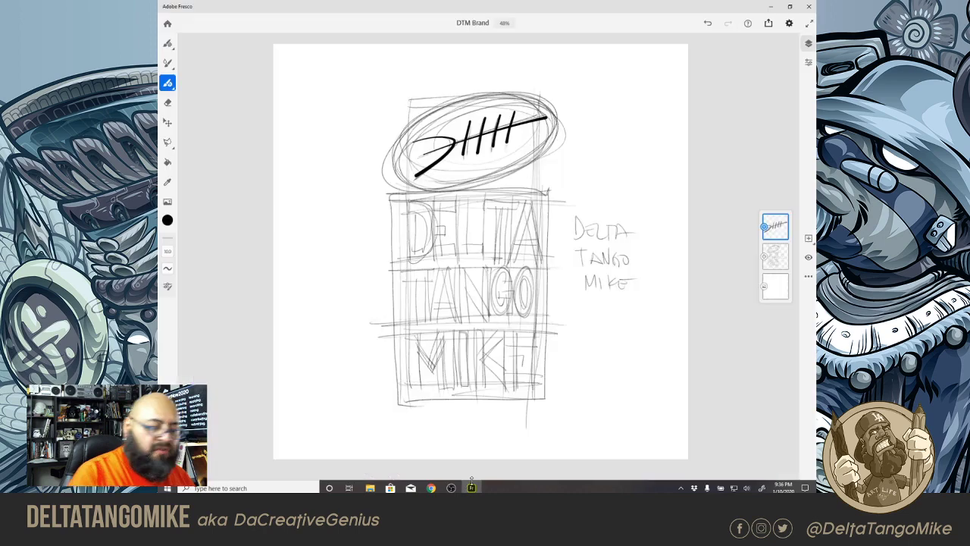
pyautogui.click(168, 25)
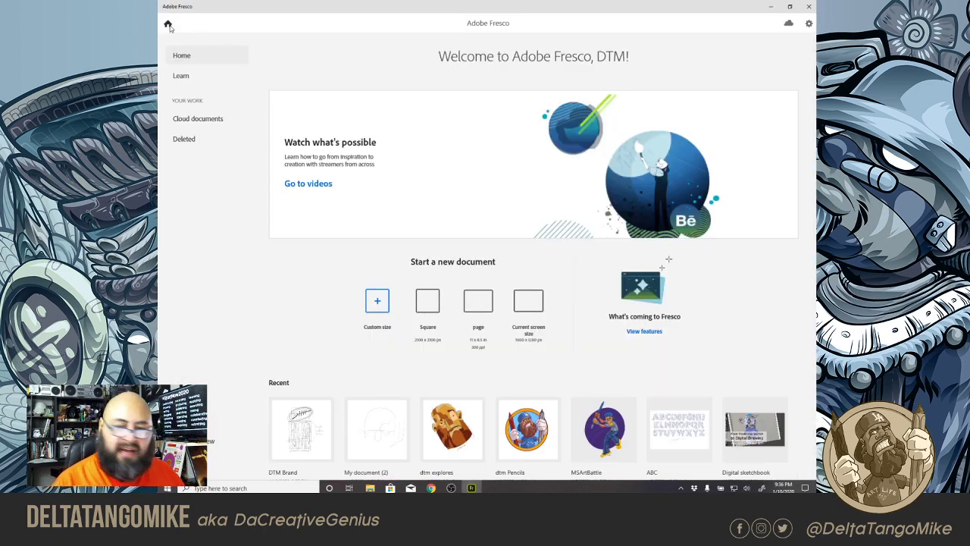
pyautogui.scroll(-2, 169, 25)
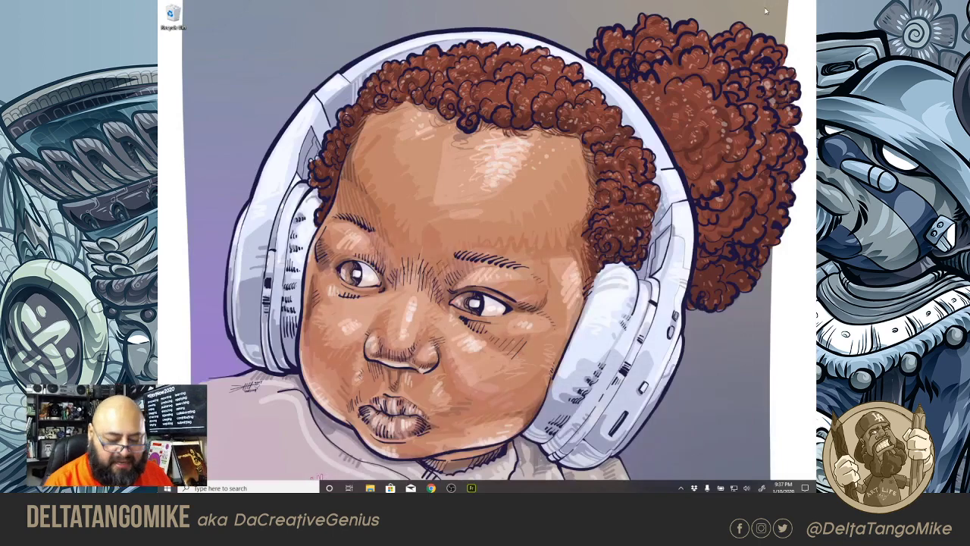
# Step: Switch to Adobe Photoshop 2020, open the recent DTM Brand.psdc document and float its Layers panel beside the artwork
pyautogui.press('super')
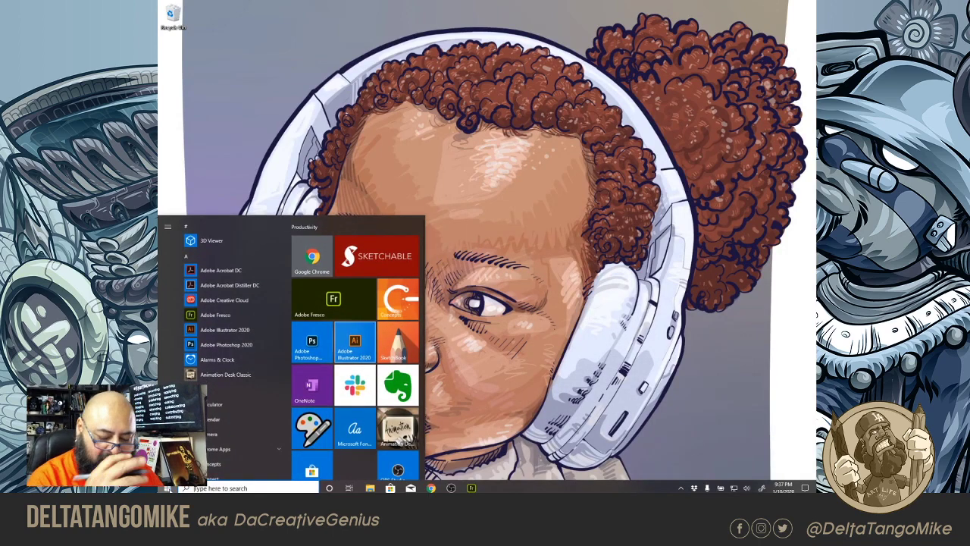
pyautogui.click(321, 334)
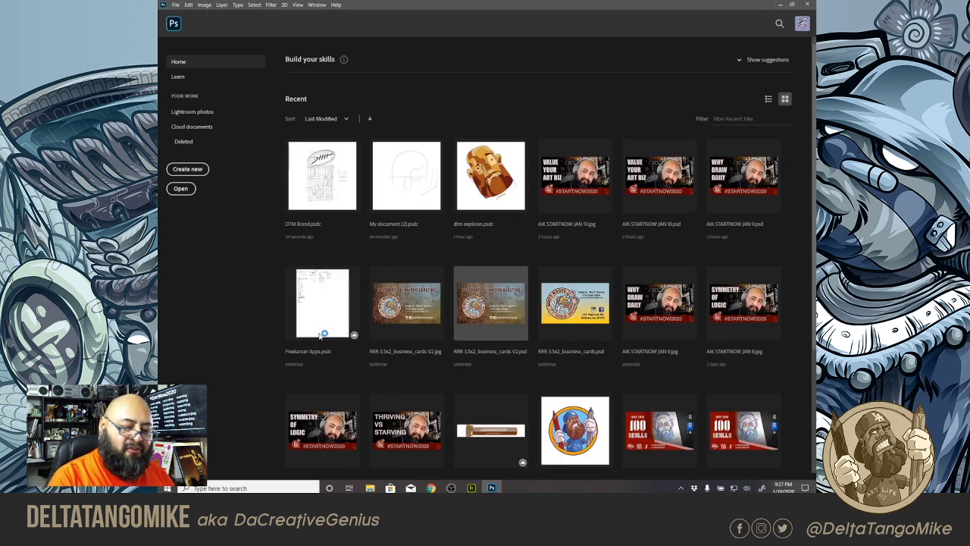
pyautogui.click(333, 191)
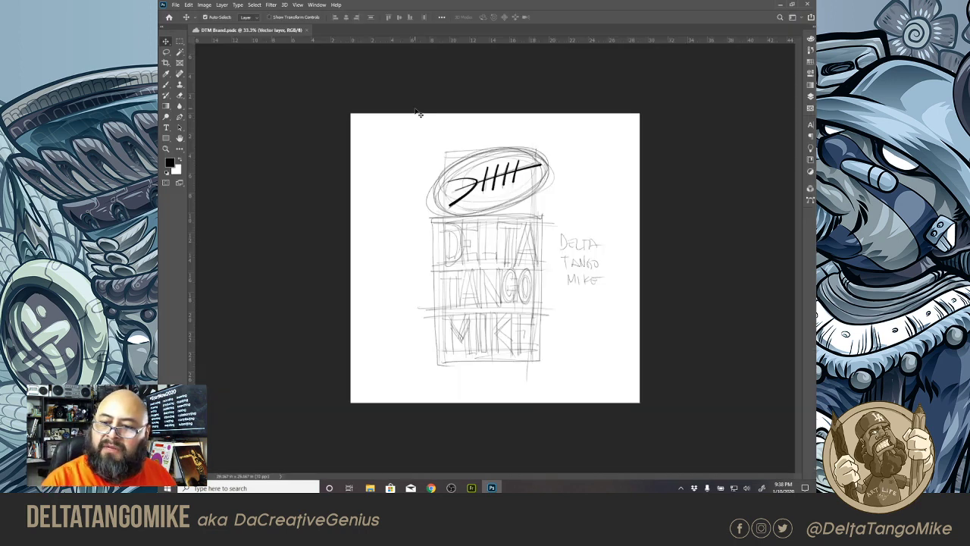
pyautogui.click(810, 97)
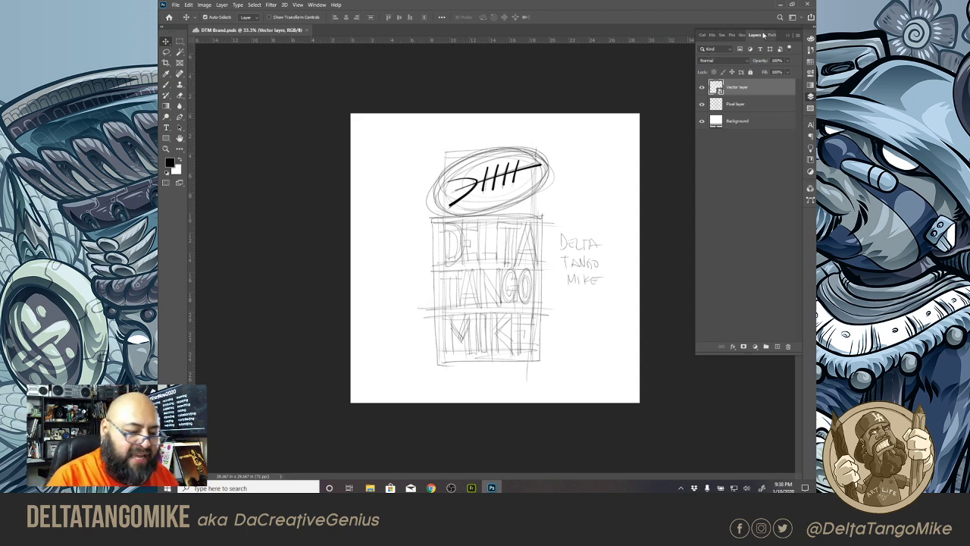
pyautogui.moveTo(758, 35); pyautogui.dragTo(233, 71)
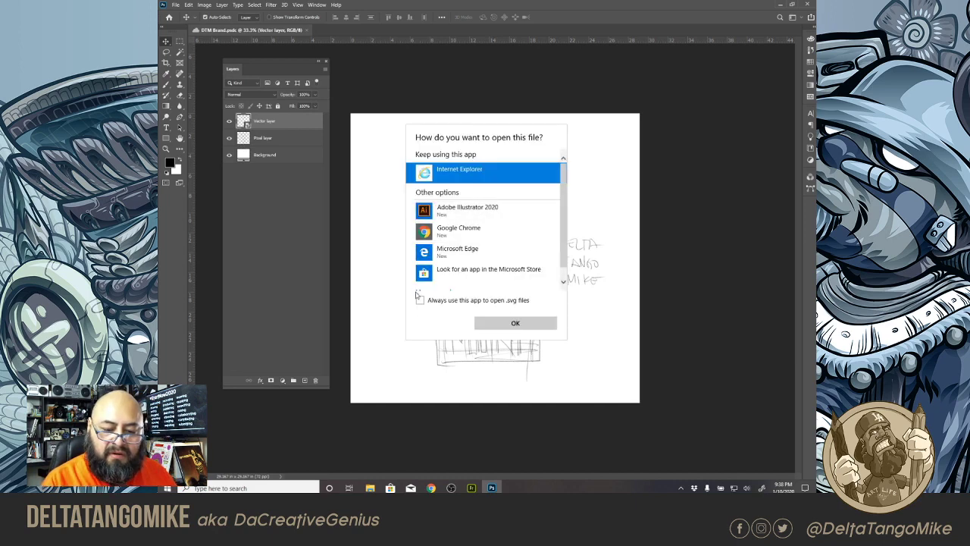
# Step: Open the vector layer's contents in Adobe Illustrator 2020 and direct-select all the tally-mark strokes to show their anchor points
pyautogui.click(500, 208)
pyautogui.click(514, 325)
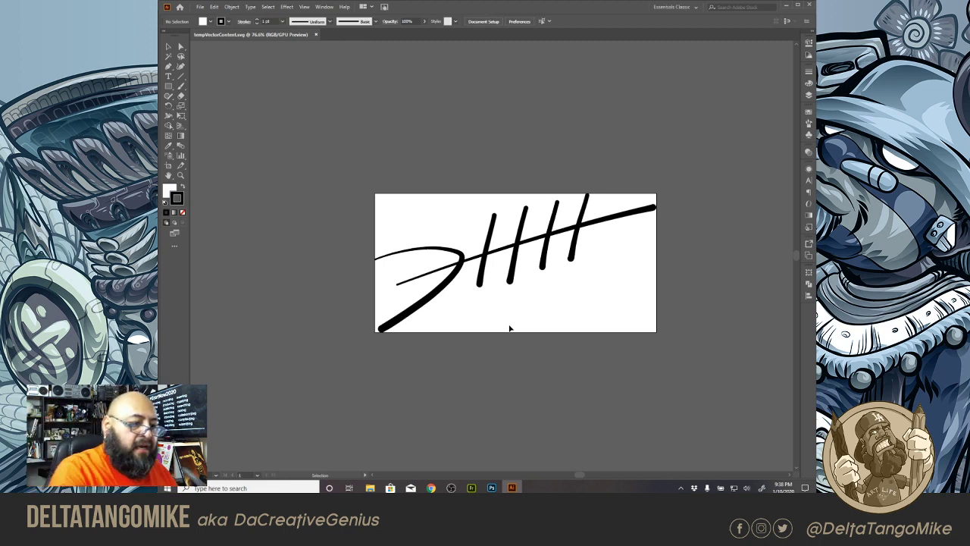
pyautogui.click(181, 46)
pyautogui.moveTo(383, 183)
pyautogui.mouseDown()
pyautogui.moveTo(621, 360)
pyautogui.moveTo(601, 363)
pyautogui.mouseUp()
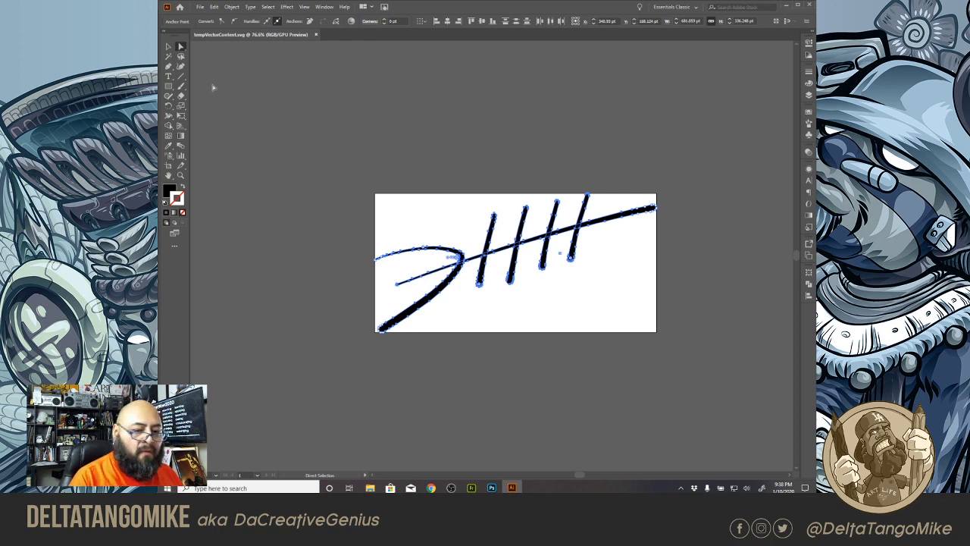
# Step: Start saving the vector artwork under a new name and go to the DTM Brand folder inside the 2020 work folder
pyautogui.click(200, 8)
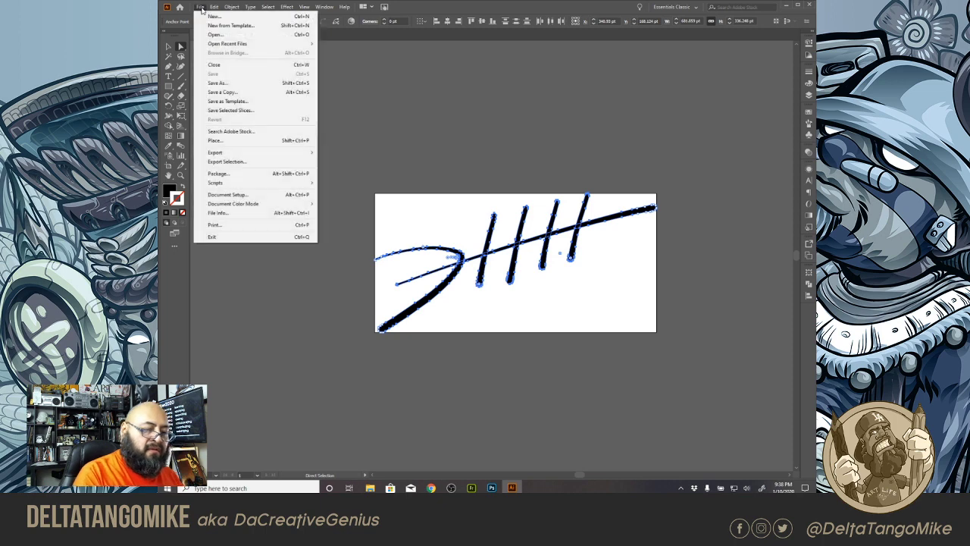
pyautogui.click(237, 87)
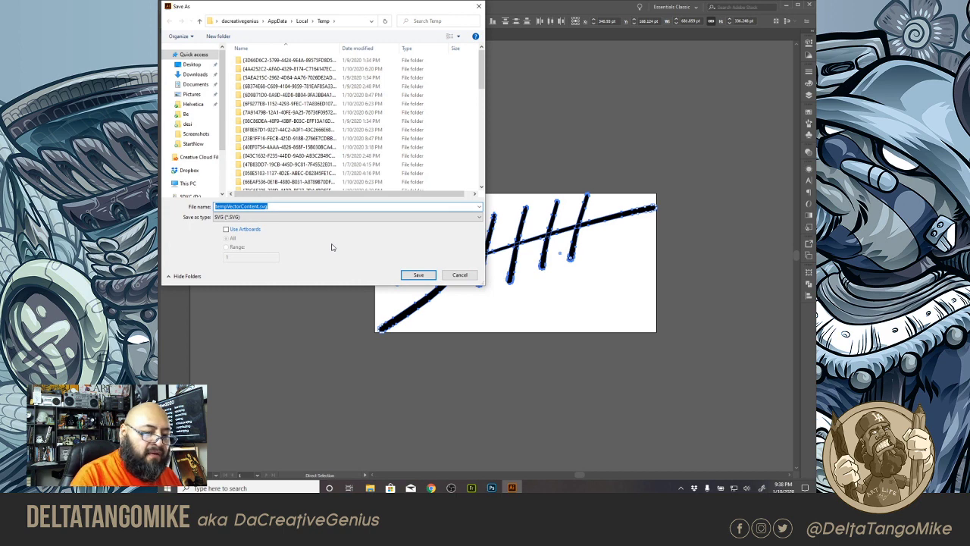
pyautogui.click(186, 114)
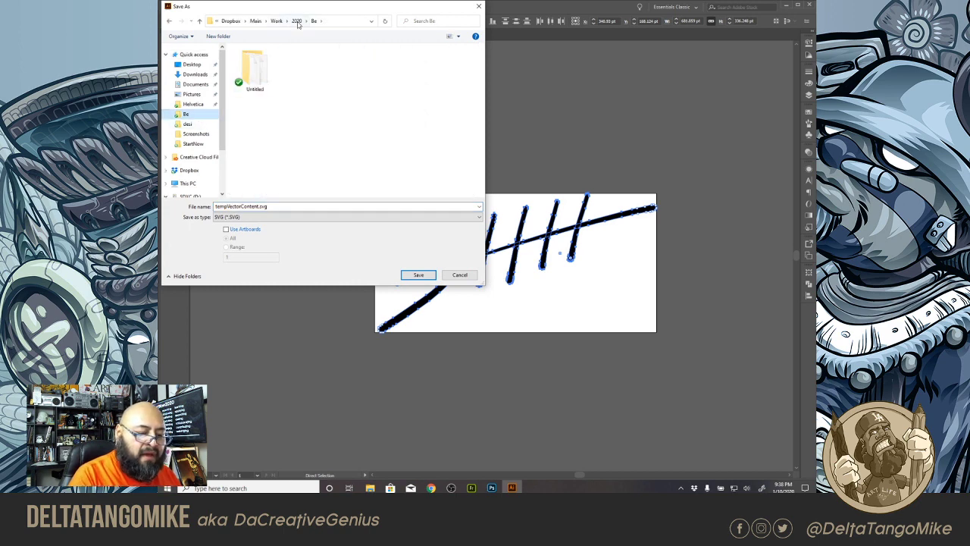
pyautogui.click(297, 21)
pyautogui.doubleClick(329, 138)
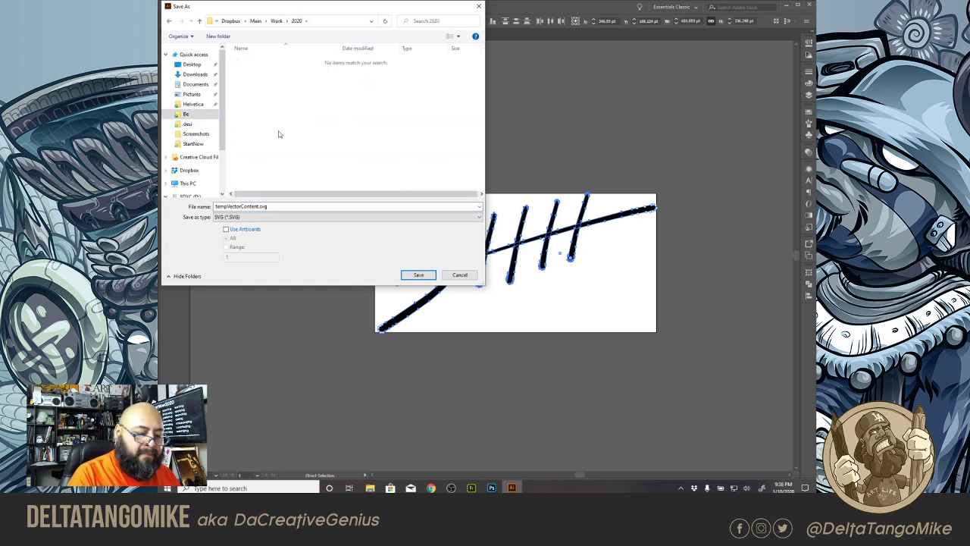
# Step: Save the artwork in Adobe Illustrator (.AI) format as DTM Sign with the default options, and close it to return to Photoshop
pyautogui.click(261, 217)
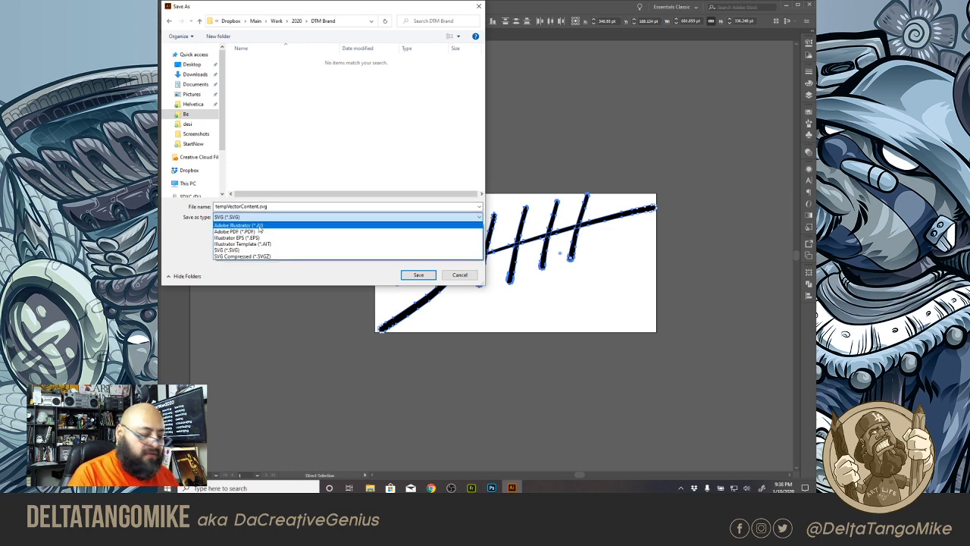
pyautogui.click(259, 225)
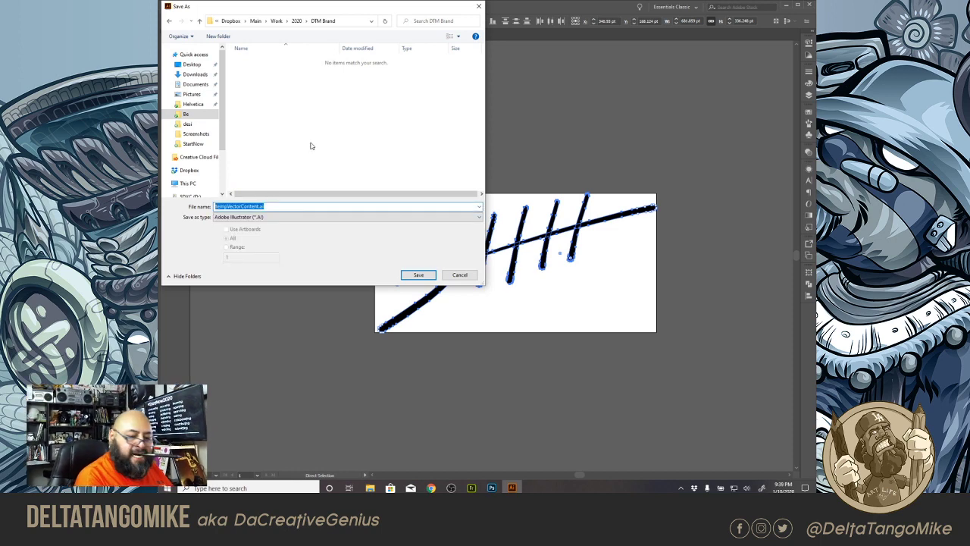
pyautogui.write('DTM Sign')
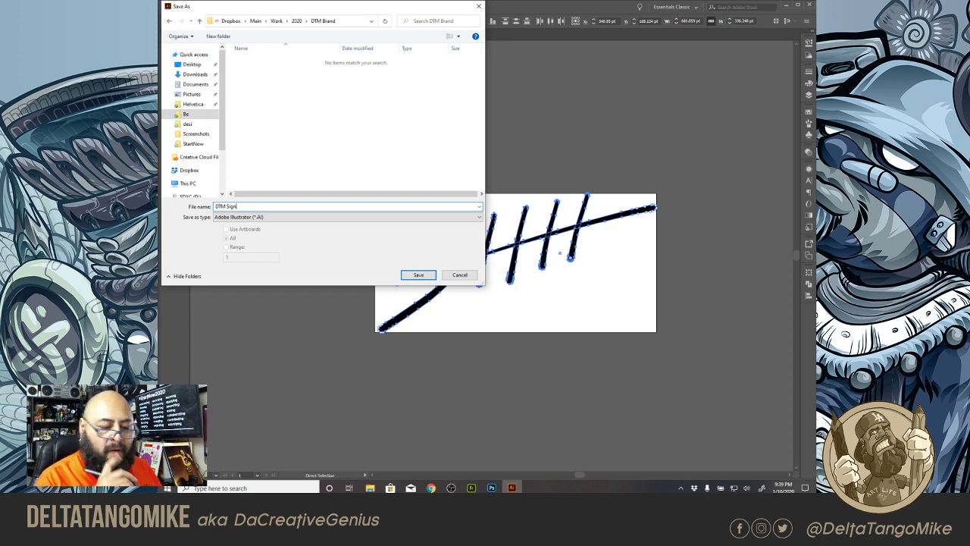
pyautogui.press('Return')
pyautogui.click(291, 260)
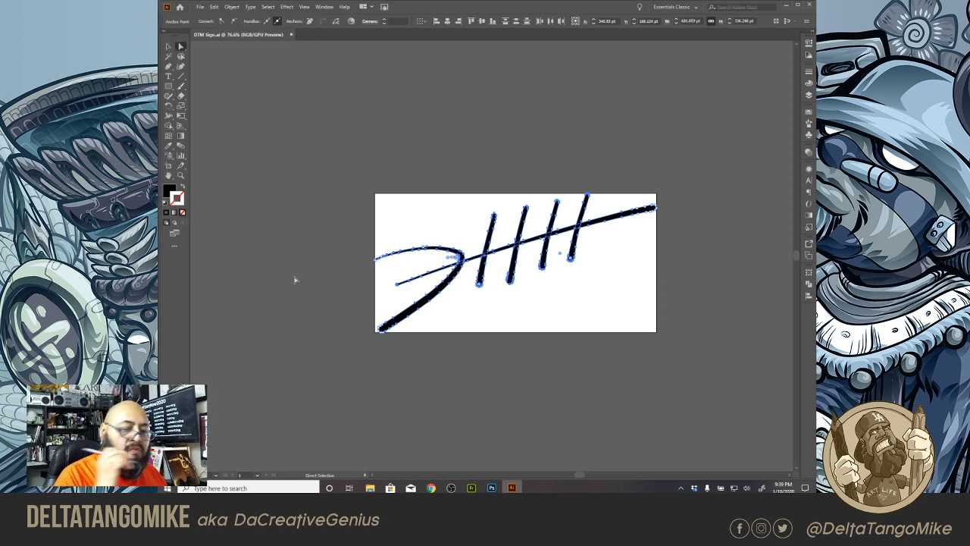
pyautogui.click(291, 35)
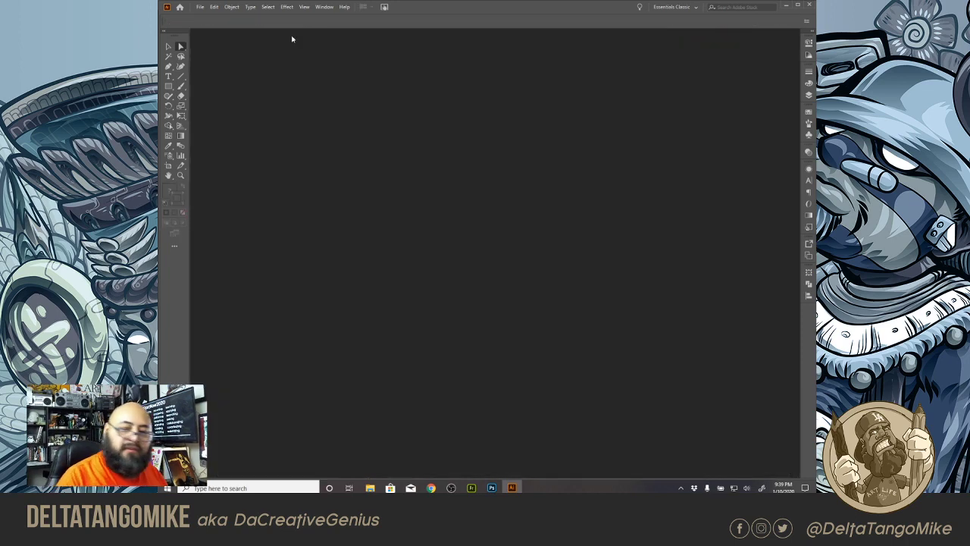
pyautogui.click(786, 6)
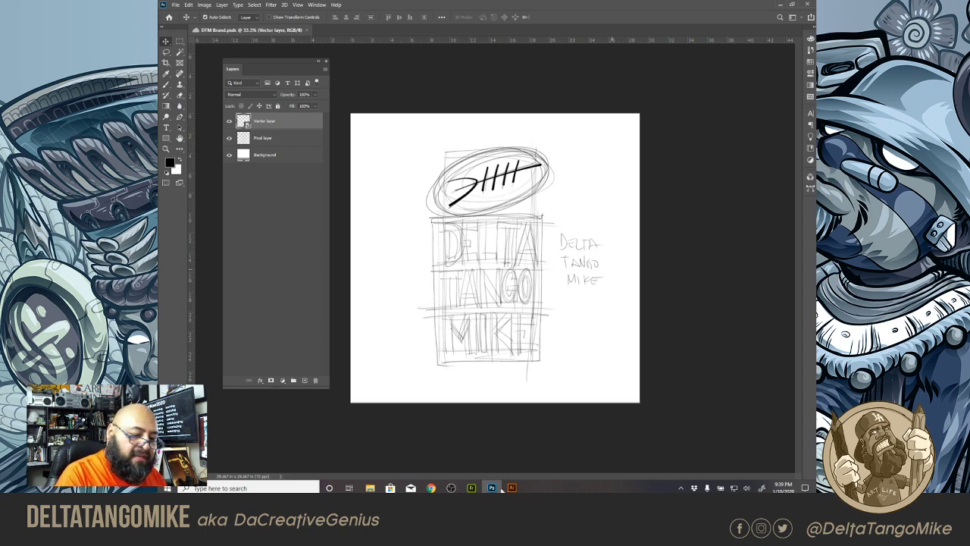
# Step: Try to reopen the vector layer's contents from the Layers panel, closing all Internet Explorer tabs
pyautogui.doubleClick(246, 125)
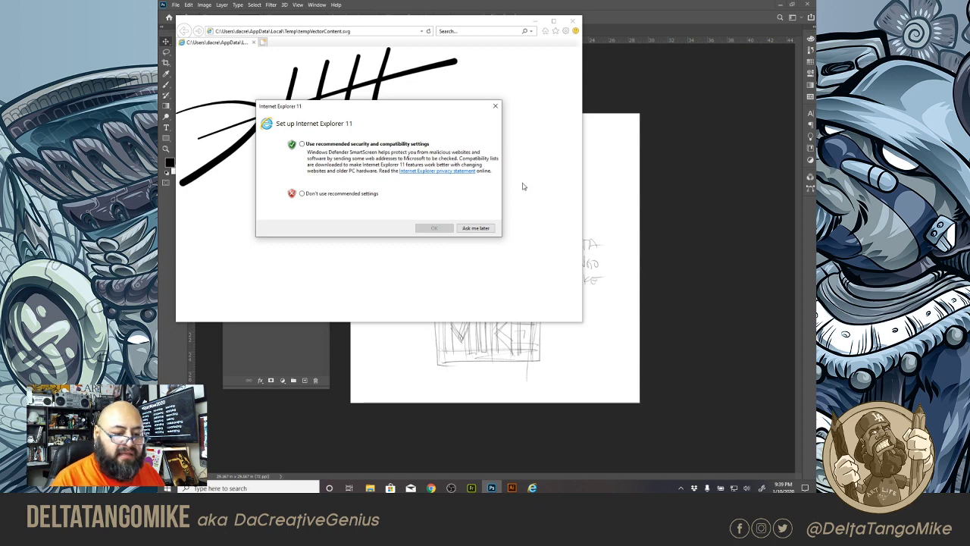
pyautogui.click(473, 229)
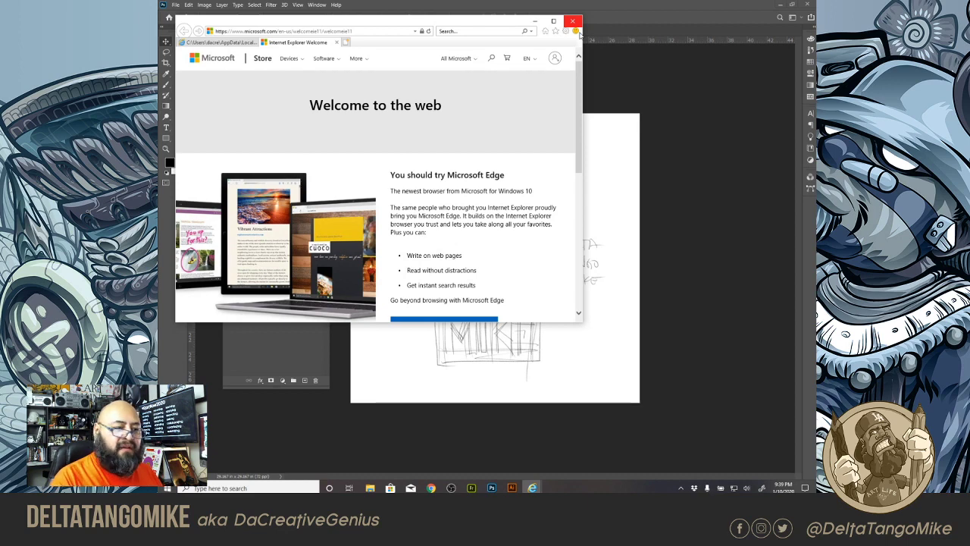
pyautogui.scroll(-2, 579, 23)
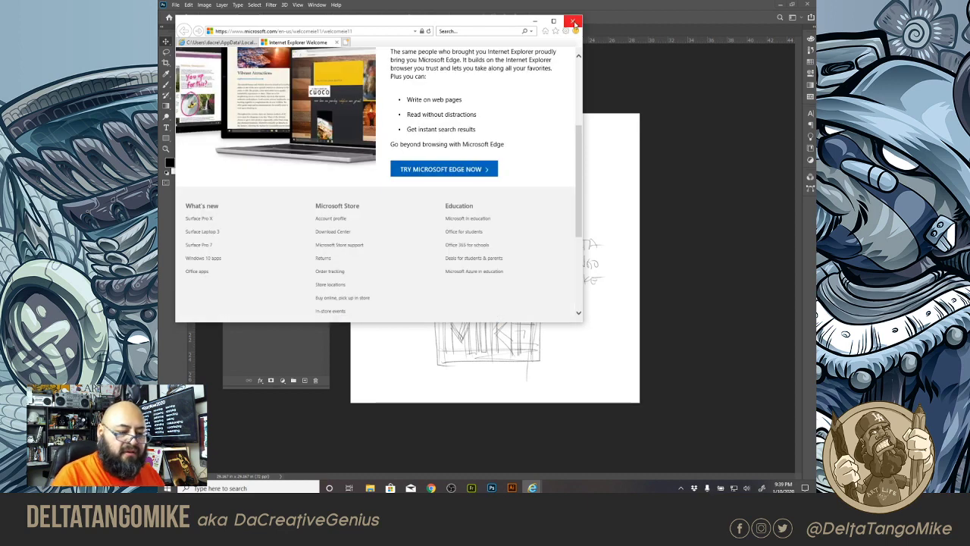
pyautogui.click(575, 22)
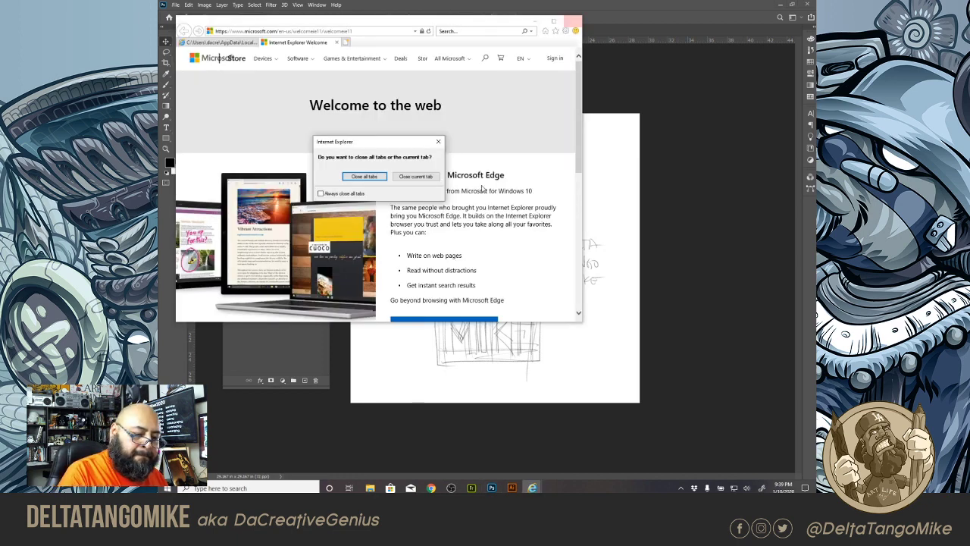
pyautogui.click(363, 176)
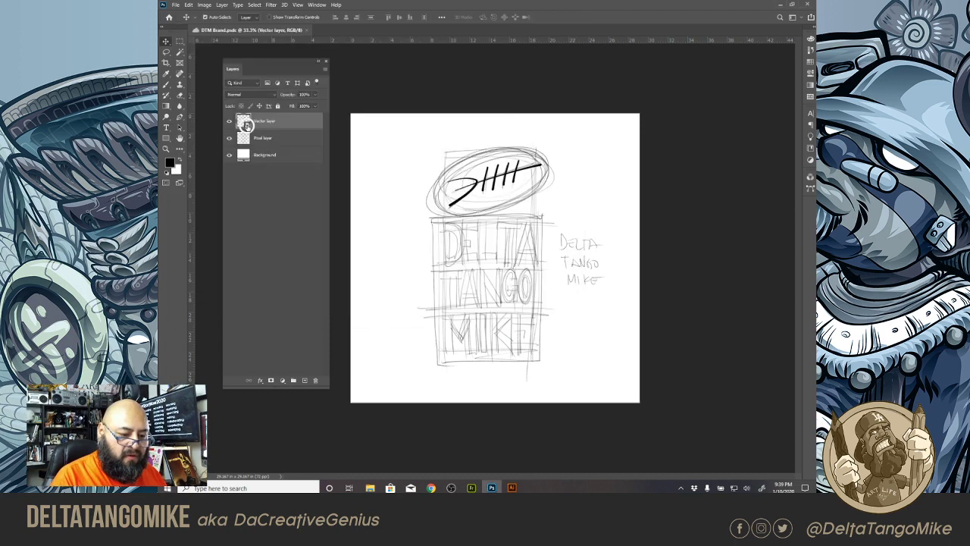
pyautogui.rightClick(244, 124)
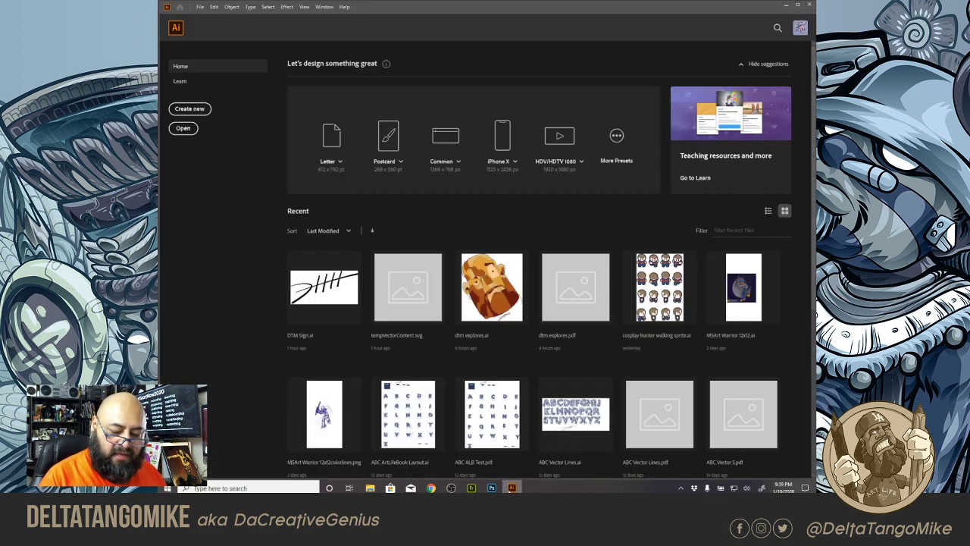
# Step: Open the recent tempVectorContent.svg and recolor all the tally-mark strokes bright green
pyautogui.click(417, 303)
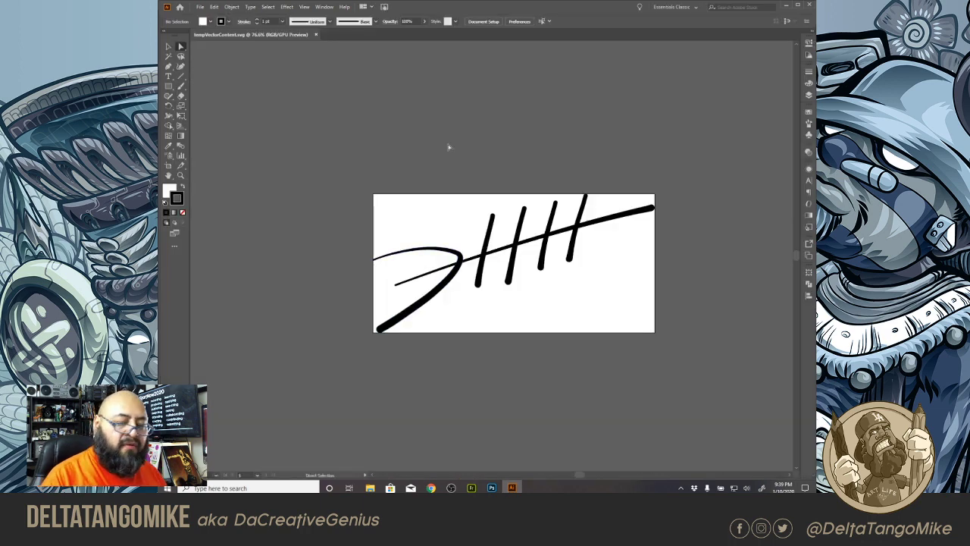
pyautogui.moveTo(351, 160); pyautogui.dragTo(669, 396)
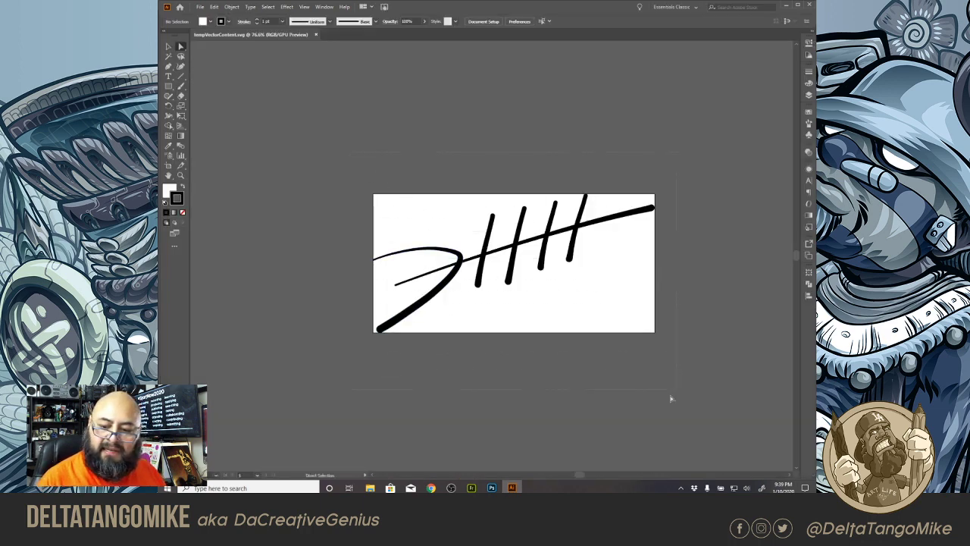
pyautogui.click(809, 82)
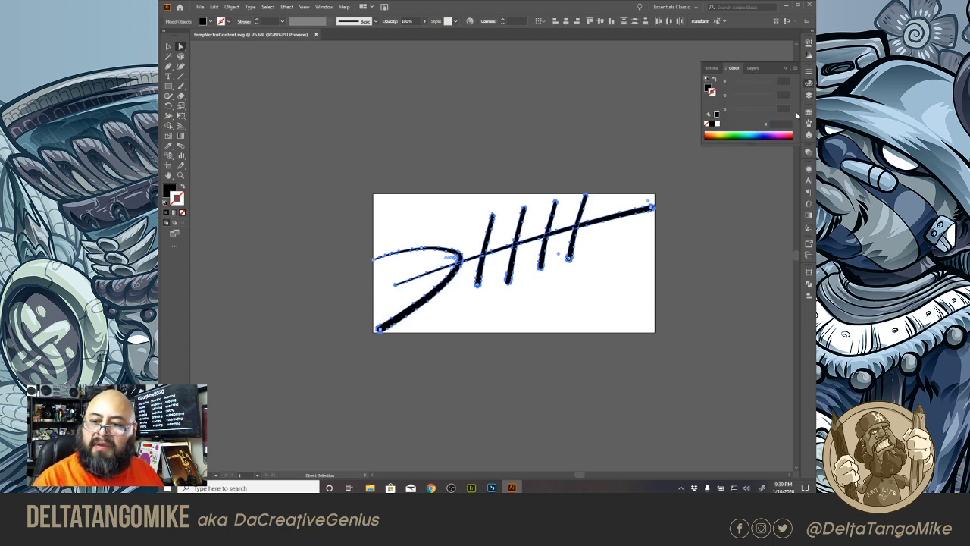
pyautogui.click(742, 133)
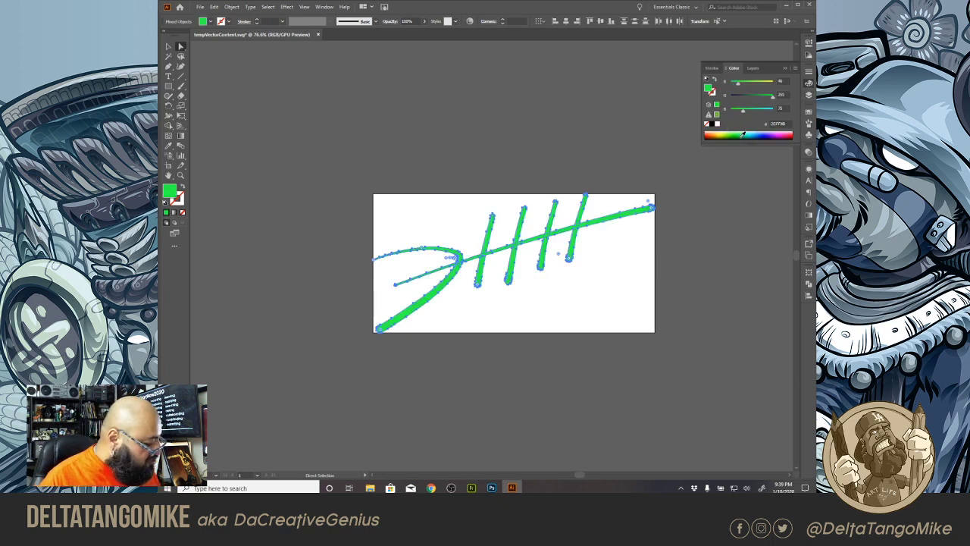
pyautogui.click(579, 162)
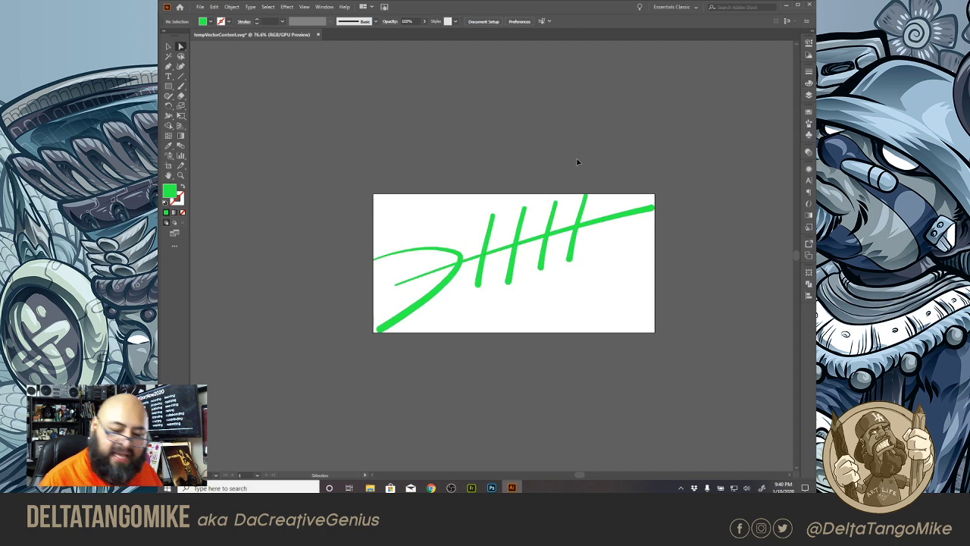
# Step: Switch to Photoshop to check the recolored vector layer, close the DTM Brand document and put away the Layers panel
pyautogui.click(492, 487)
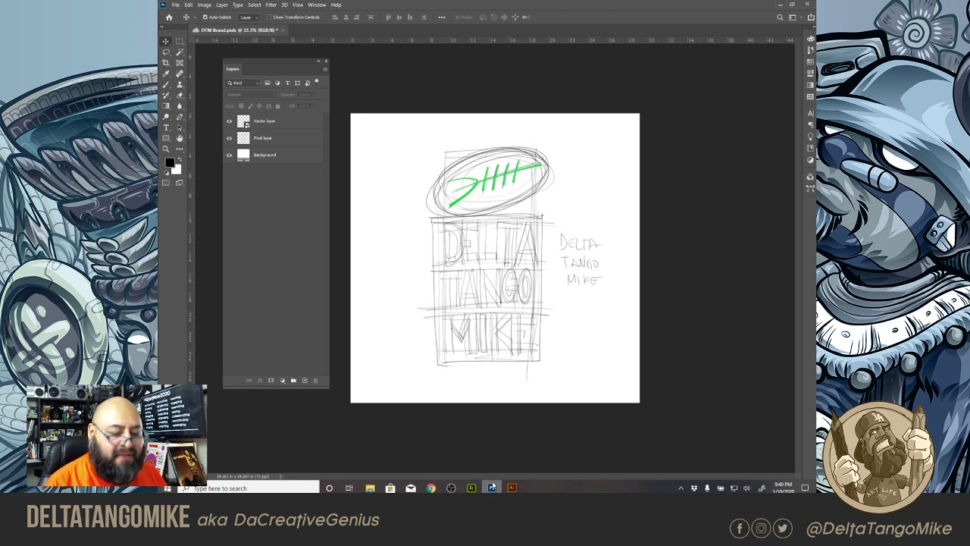
pyautogui.click(280, 31)
pyautogui.moveTo(318, 63); pyautogui.dragTo(691, 54)
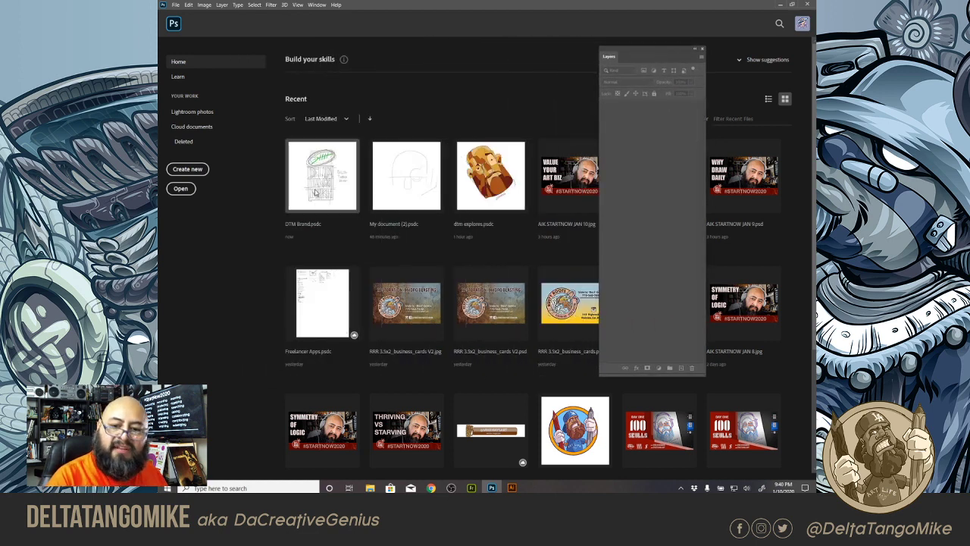
pyautogui.click(702, 48)
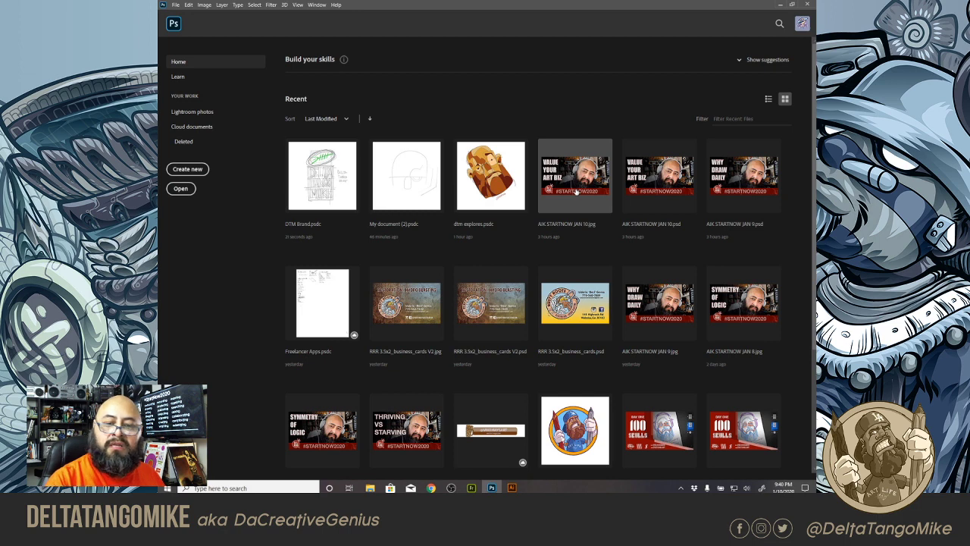
# Step: Return to Illustrator, close the temporary vector document and open DTM Brand.pdf from the DTM Brand folder with the whole artboard in view
pyautogui.hotkey('alt', 'Tab')
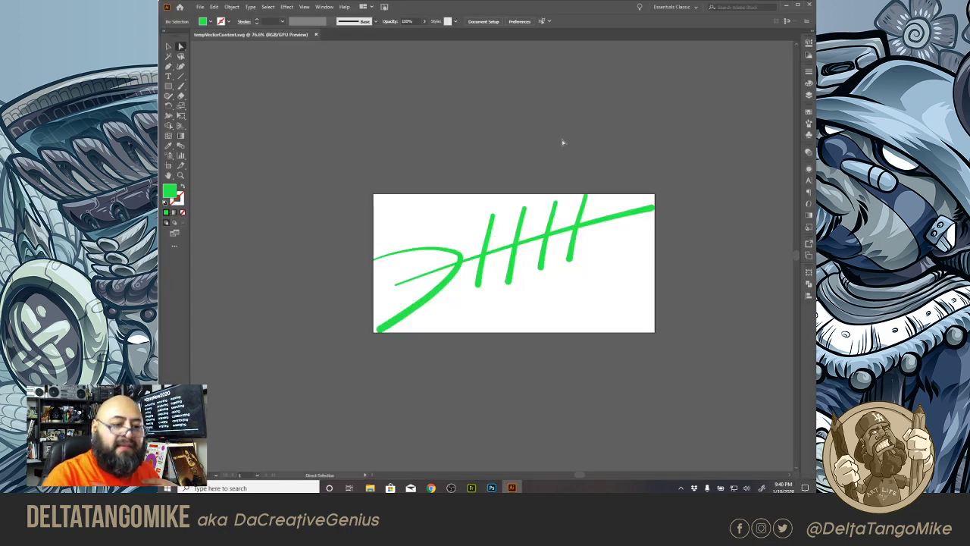
pyautogui.click(317, 35)
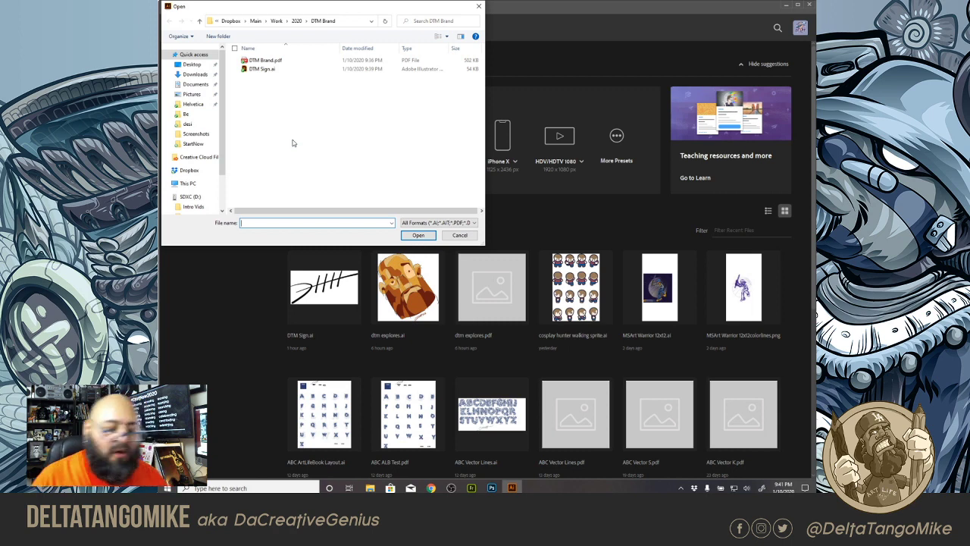
pyautogui.doubleClick(275, 65)
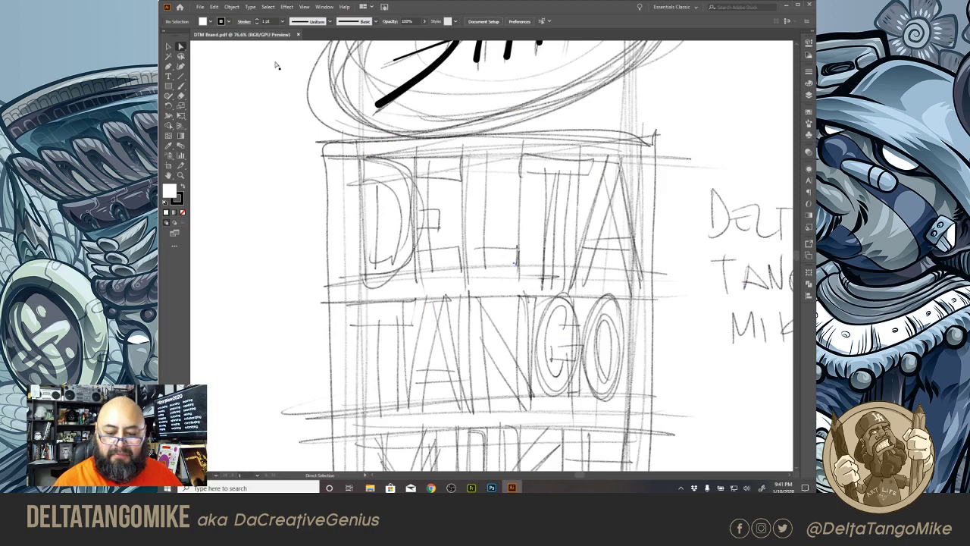
pyautogui.hotkey('ctrl', '0')
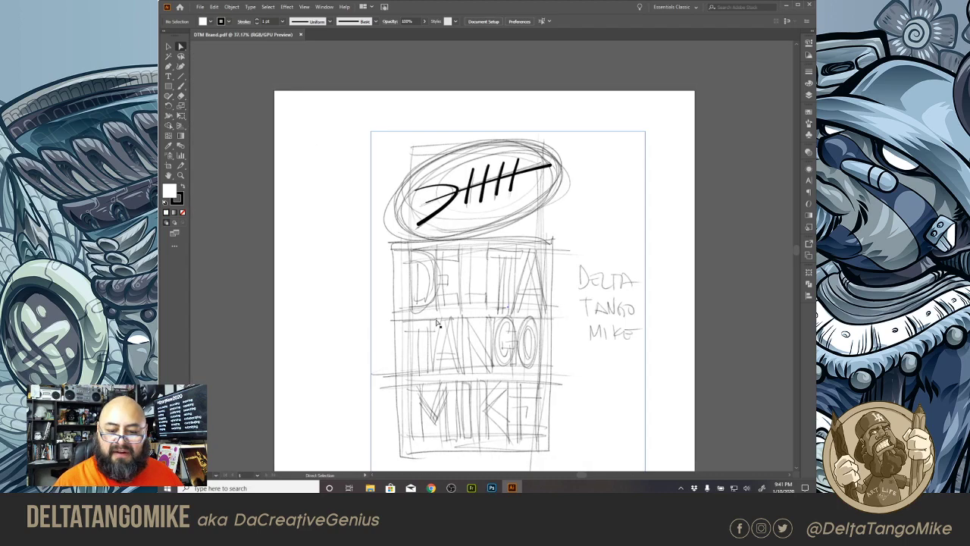
pyautogui.scroll(-2, 437, 324)
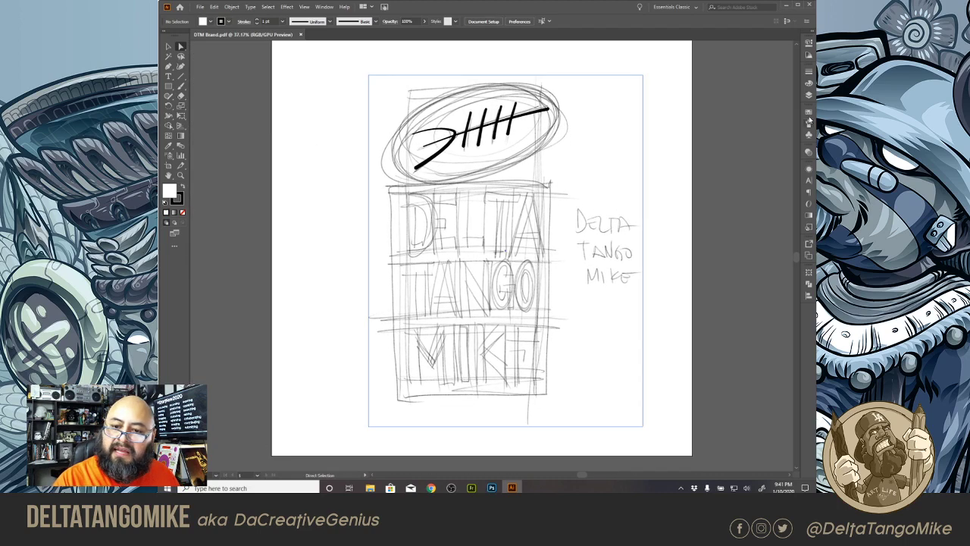
# Step: Show the contents of Layer 1 and delete the bottommost clip group holding the white background
pyautogui.click(807, 99)
pyautogui.moveTo(740, 69)
pyautogui.mouseDown()
pyautogui.moveTo(255, 85)
pyautogui.moveTo(241, 73)
pyautogui.mouseUp()
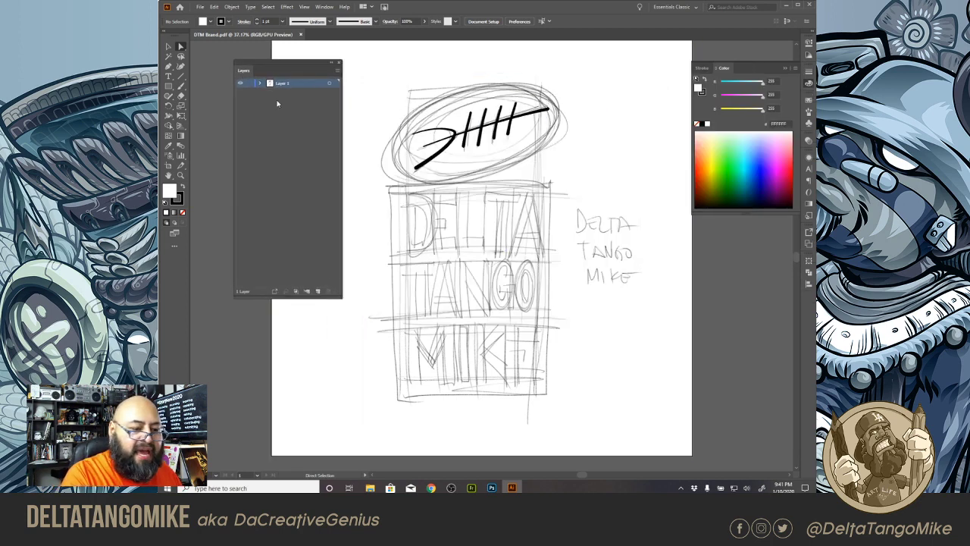
pyautogui.click(260, 83)
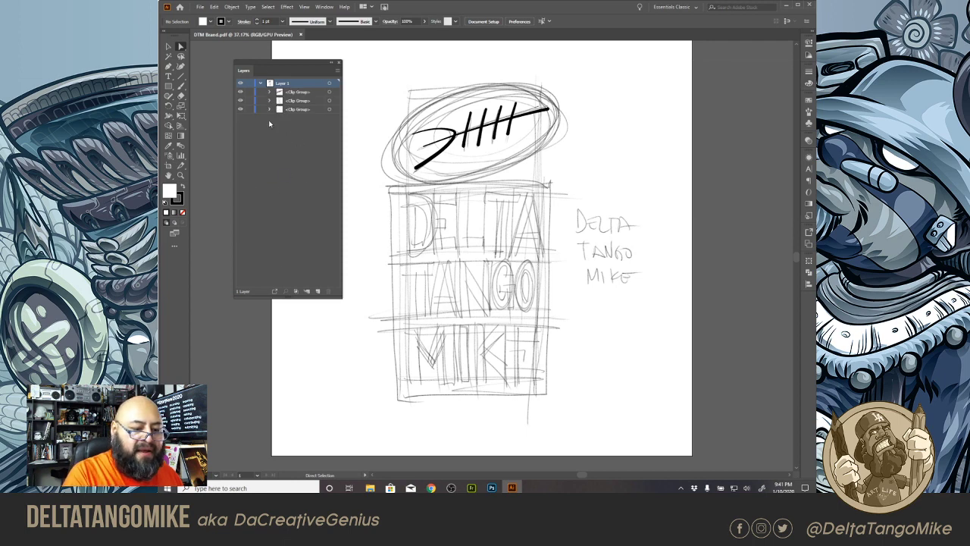
pyautogui.moveTo(282, 64); pyautogui.dragTo(263, 59)
pyautogui.click(279, 106)
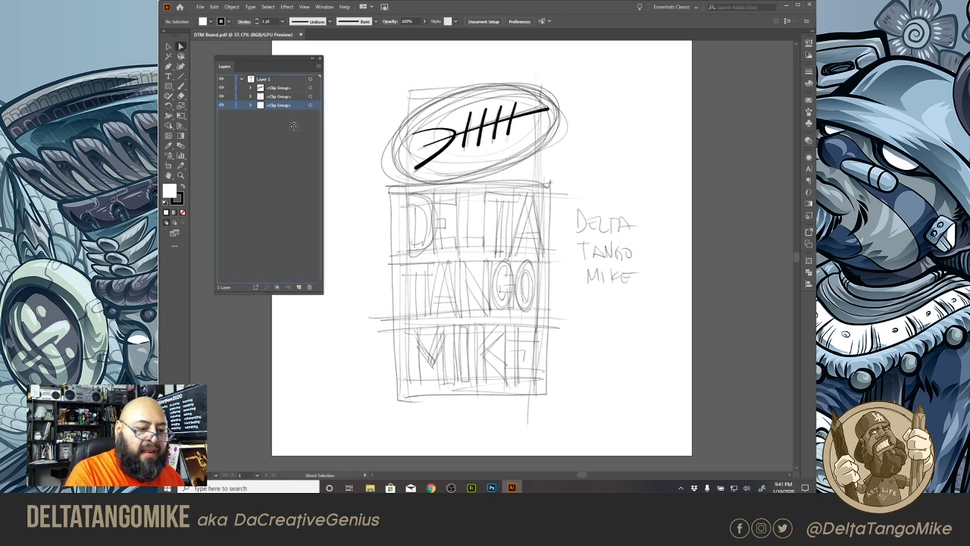
pyautogui.click(308, 288)
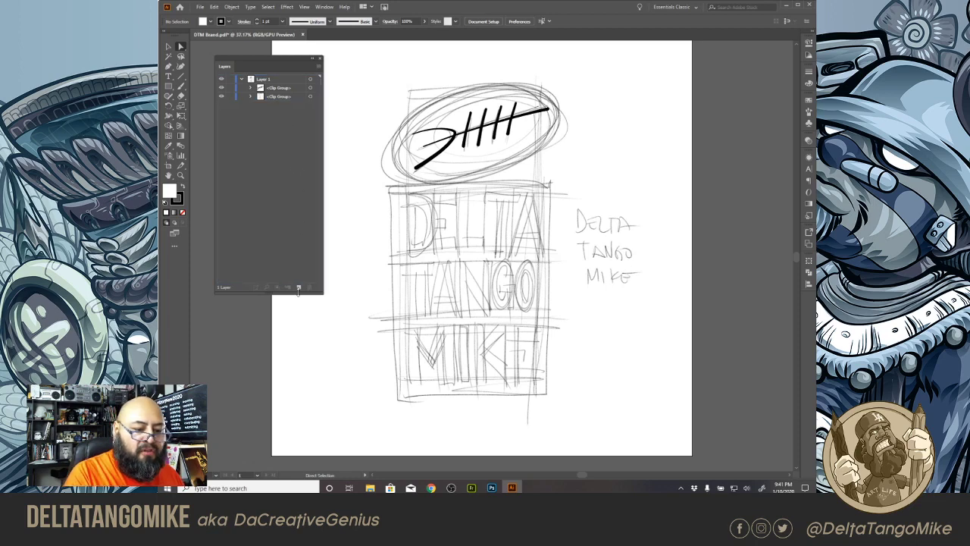
# Step: Delete the clipping path from the clip group that contains the pencil sketch image
pyautogui.click(251, 97)
pyautogui.click(310, 106)
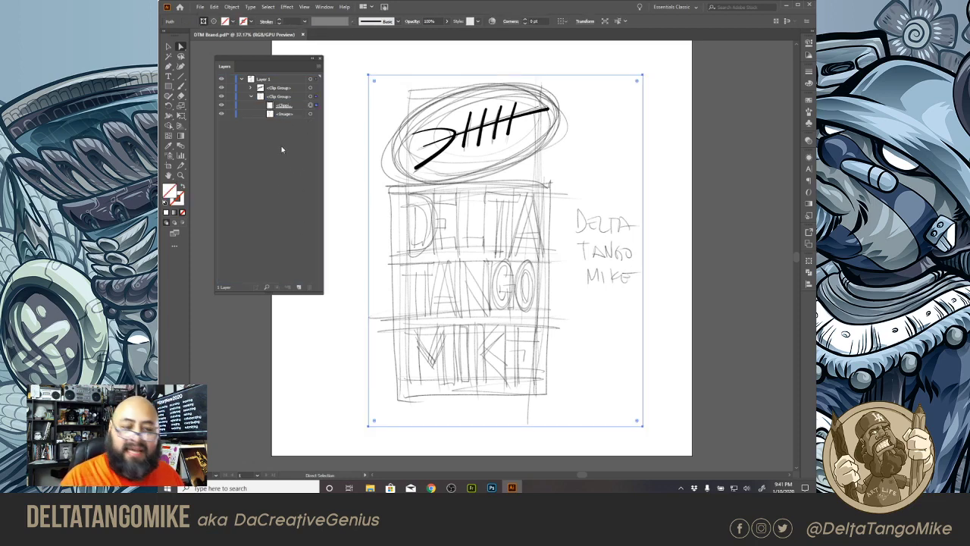
pyautogui.click(299, 287)
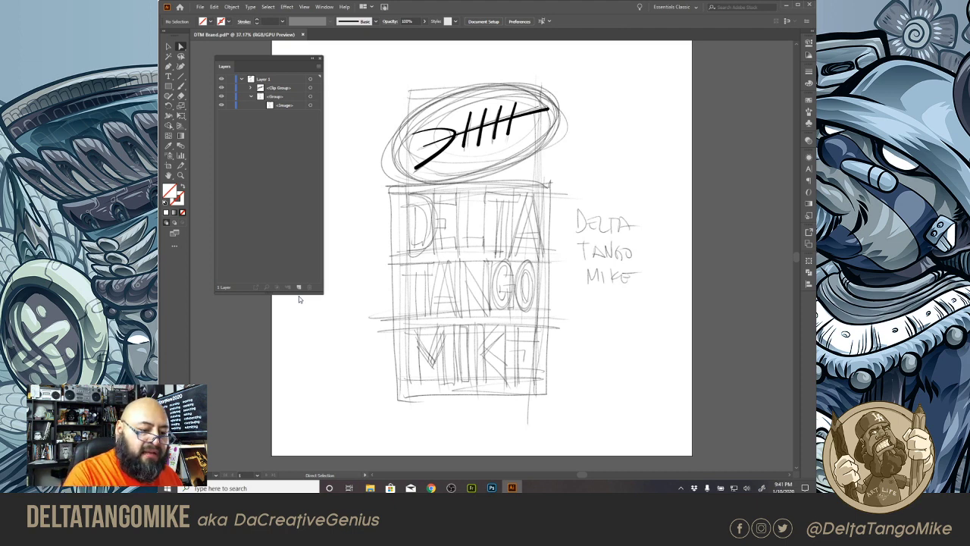
# Step: Move the sketch image into a new layer beneath Layer 1, name that layer pencil sketch and lock it
pyautogui.click(300, 287)
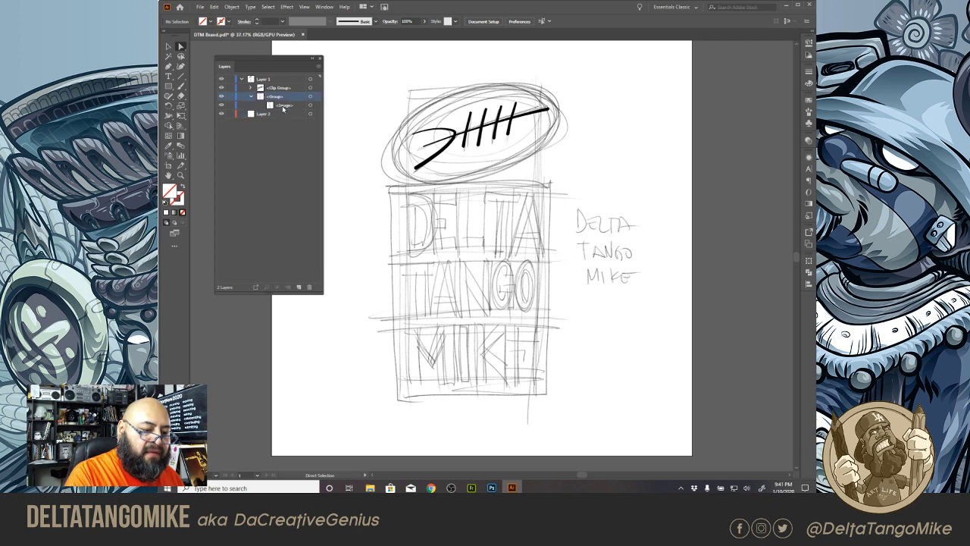
pyautogui.click(279, 113)
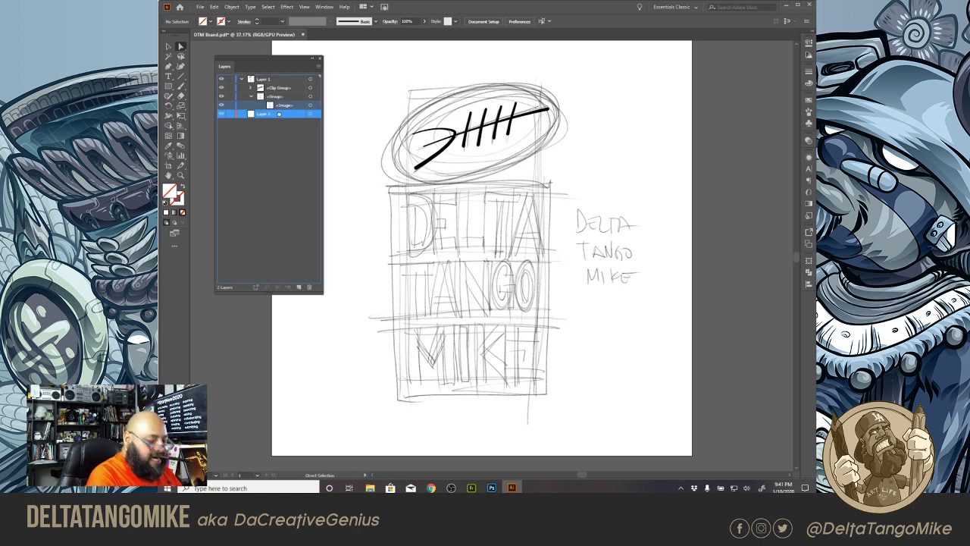
pyautogui.doubleClick(278, 113)
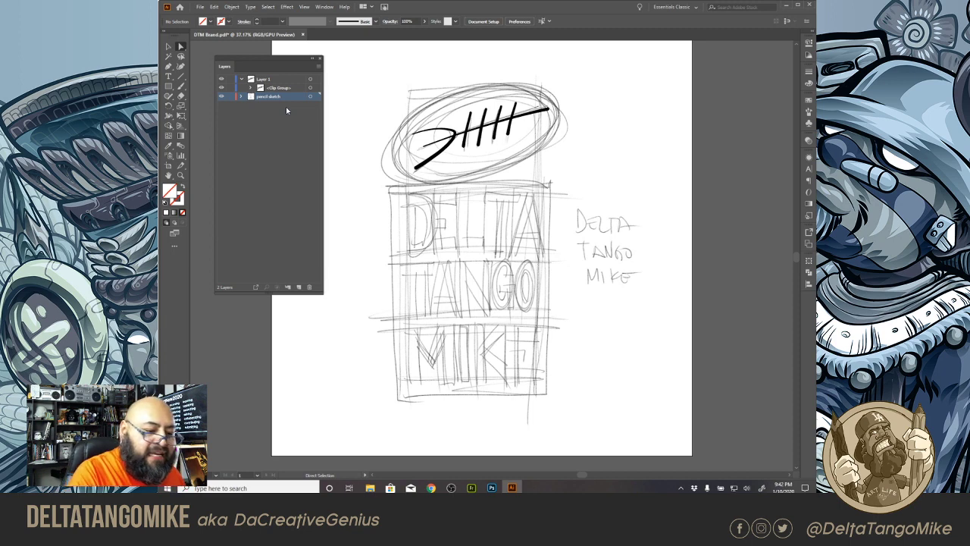
pyautogui.click(231, 97)
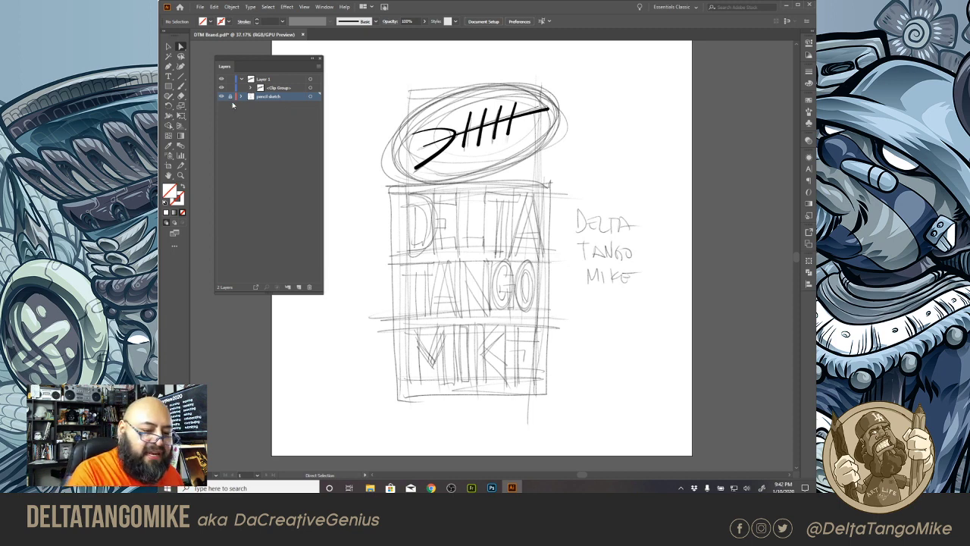
# Step: Delete the clipping path from the tally-mark clip group in Layer 1
pyautogui.click(250, 88)
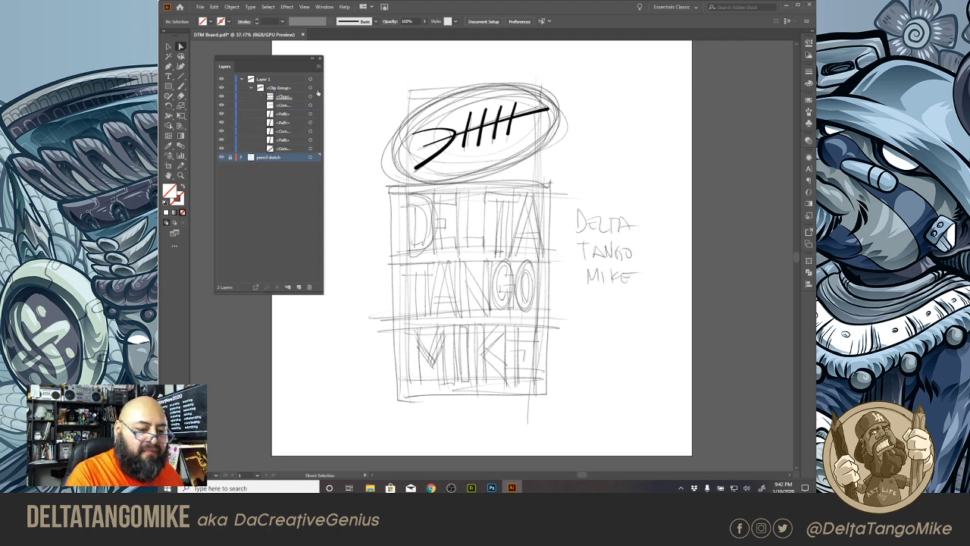
pyautogui.click(310, 97)
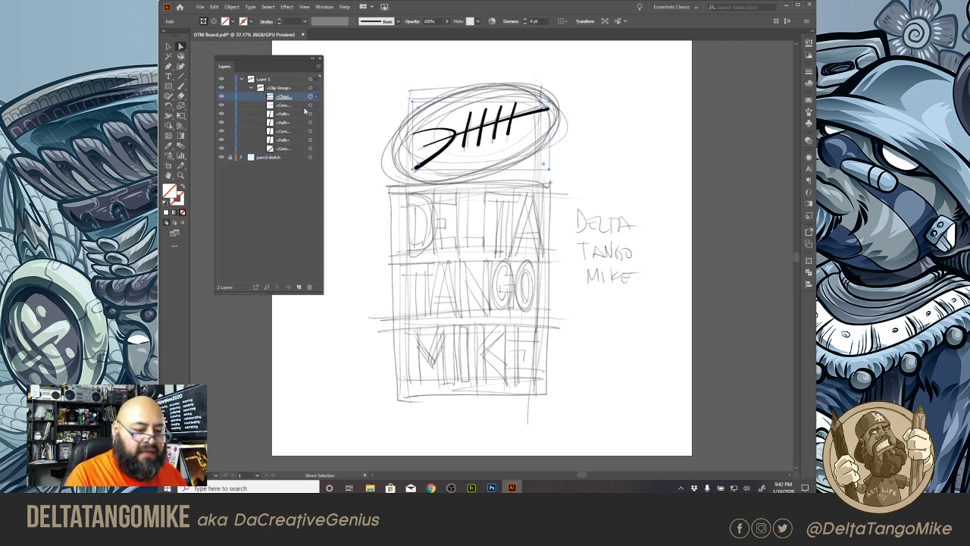
pyautogui.press('Delete')
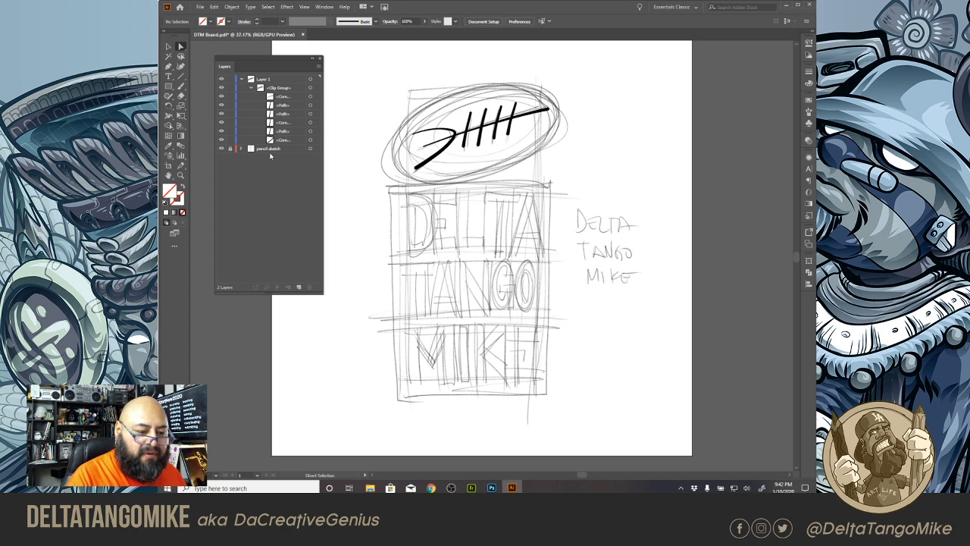
# Step: Move all the tally-mark paths and compound paths out of their clip group directly into Layer 1
pyautogui.click(292, 97)
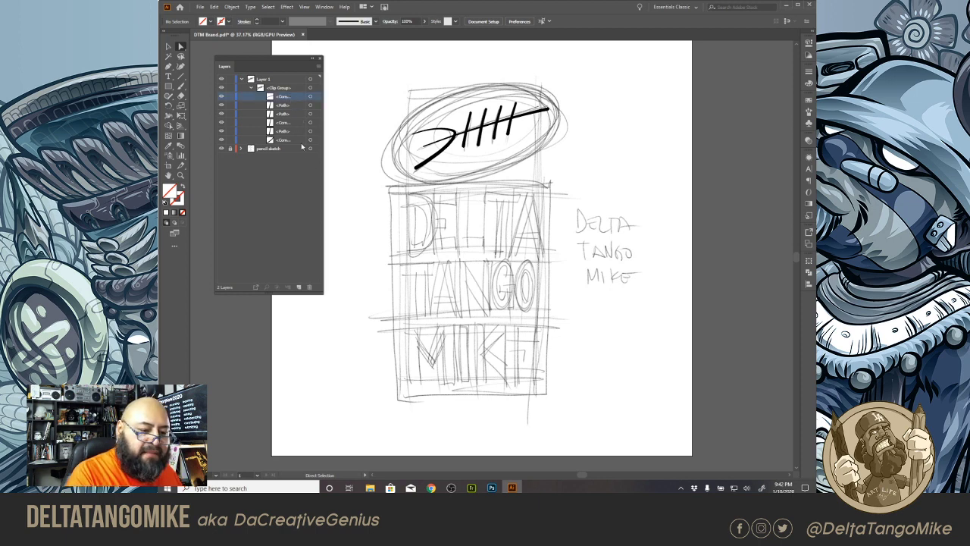
pyautogui.keyDown('shift'); pyautogui.click(293, 136); pyautogui.keyUp('shift')
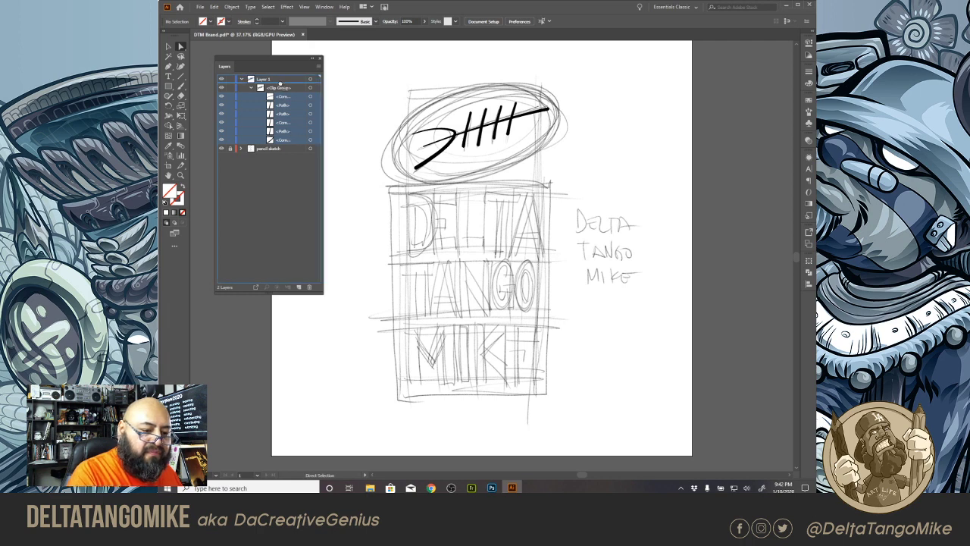
pyautogui.keyDown('shift'); pyautogui.click(282, 79); pyautogui.keyUp('shift')
pyautogui.moveTo(282, 80); pyautogui.dragTo(281, 80)
# Step: Rename Layer 1 as signature
pyautogui.doubleClick(267, 79)
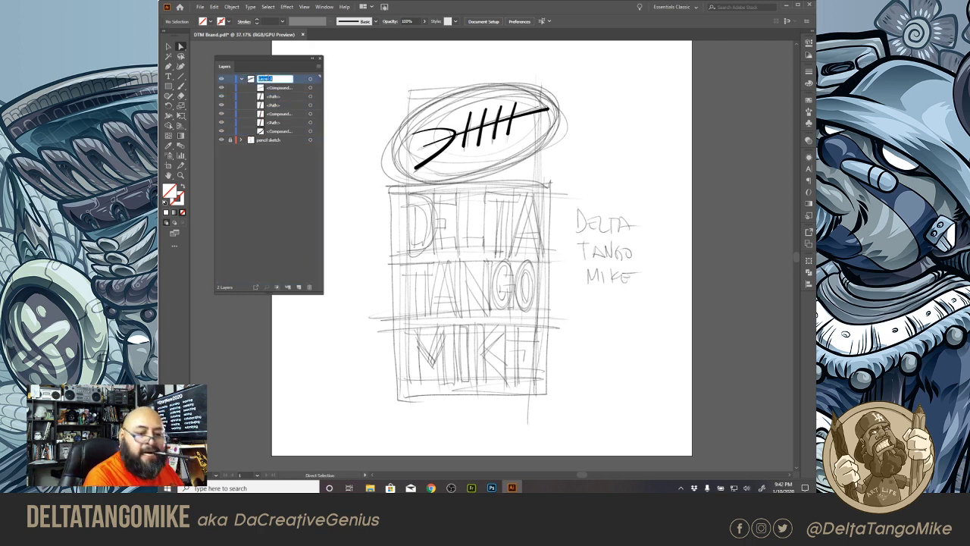
pyautogui.write('l')
pyautogui.write('igna')
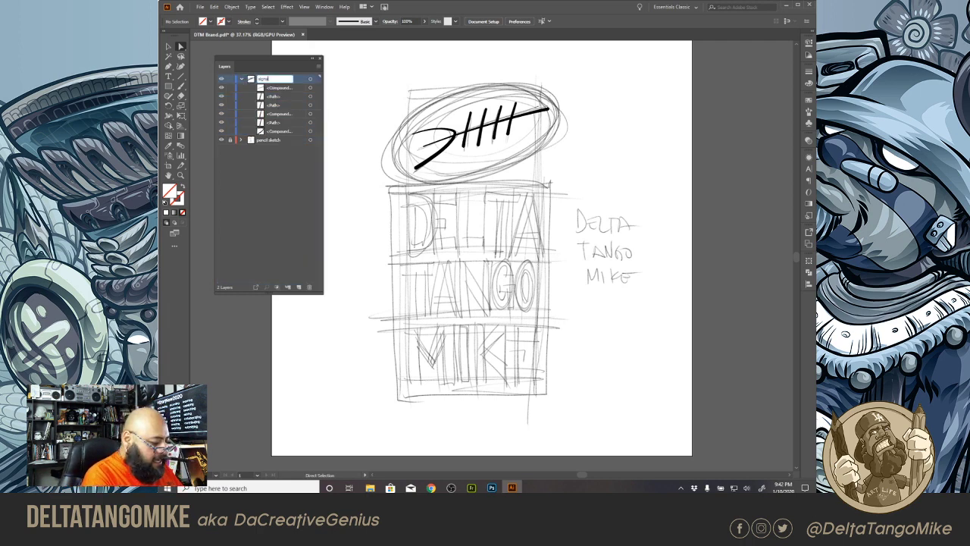
pyautogui.write('ture')
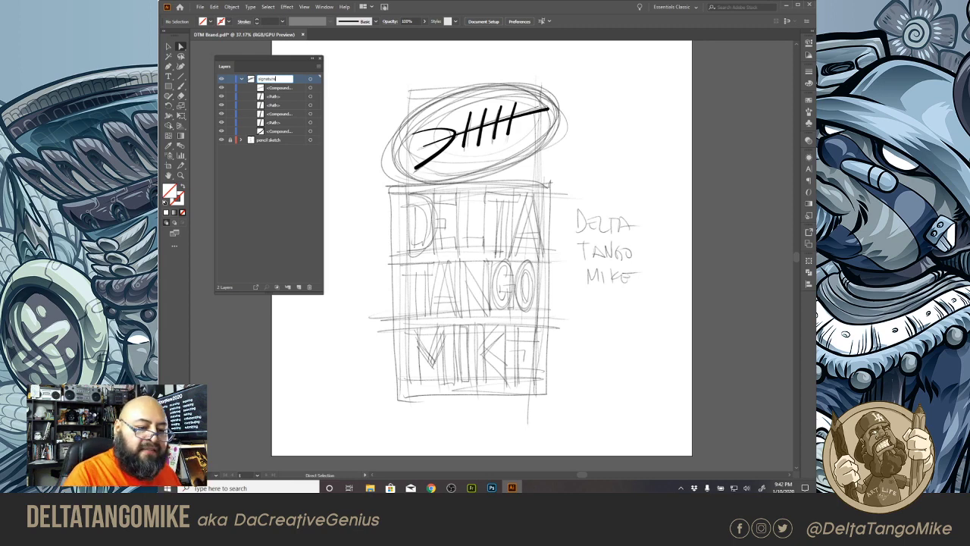
pyautogui.press('Return')
# Step: Select everything on the signature layer and change its fill color to blue
pyautogui.click(310, 79)
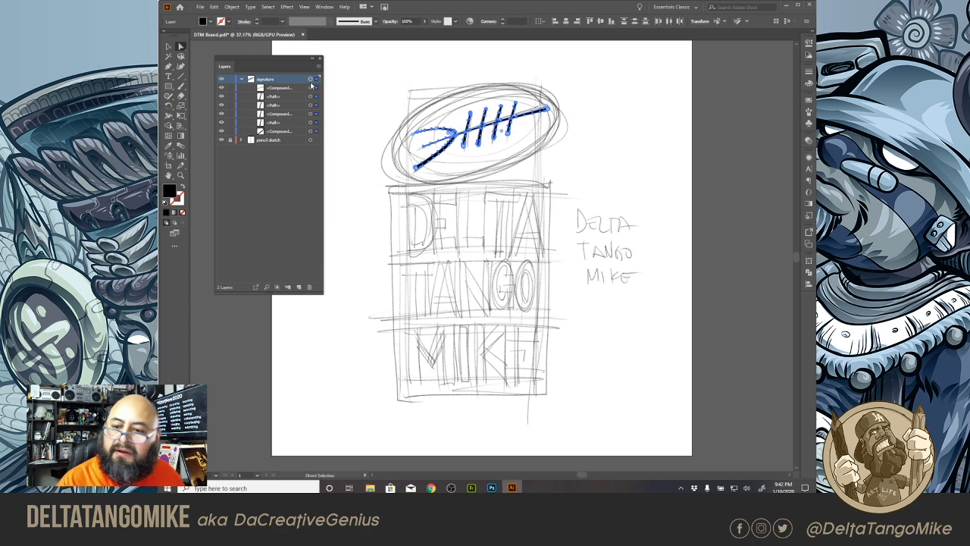
pyautogui.click(808, 84)
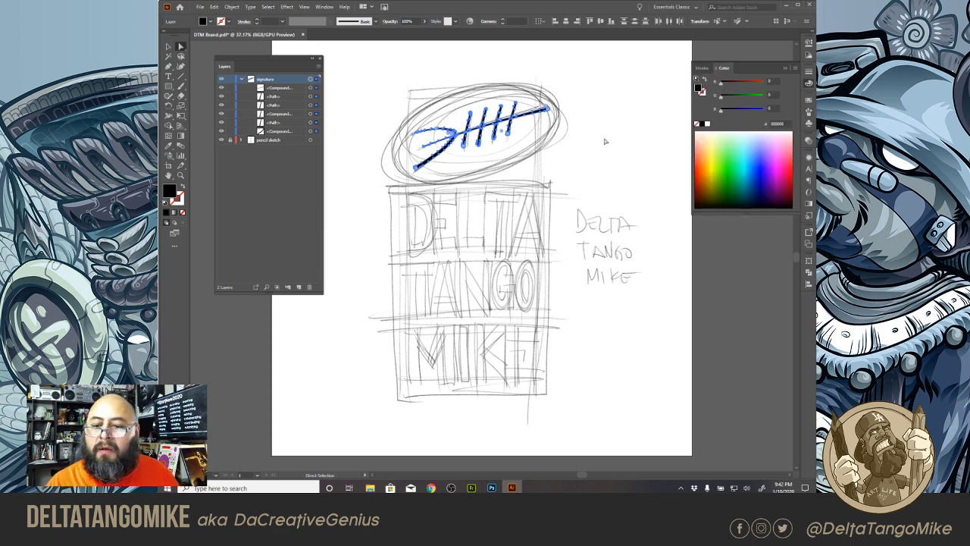
pyautogui.click(742, 85)
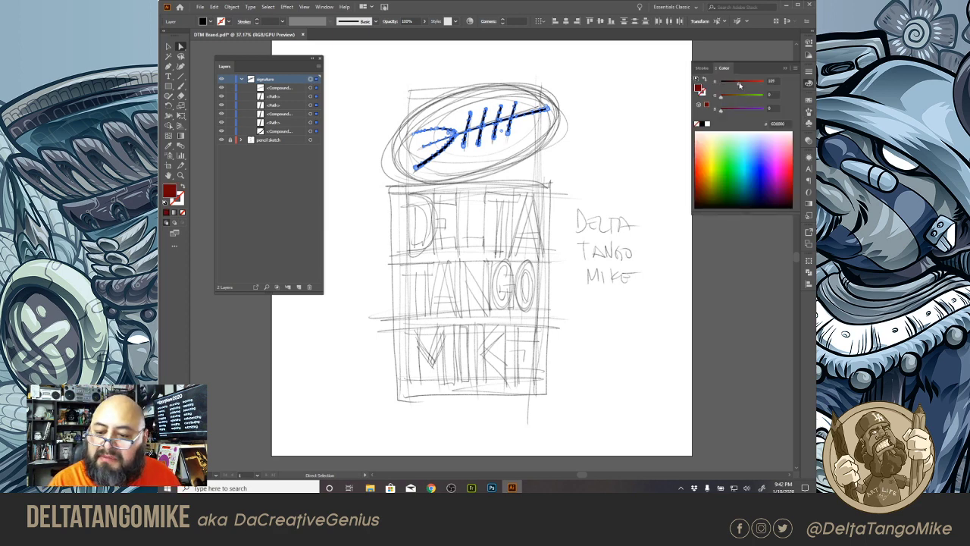
pyautogui.click(762, 173)
pyautogui.click(756, 173)
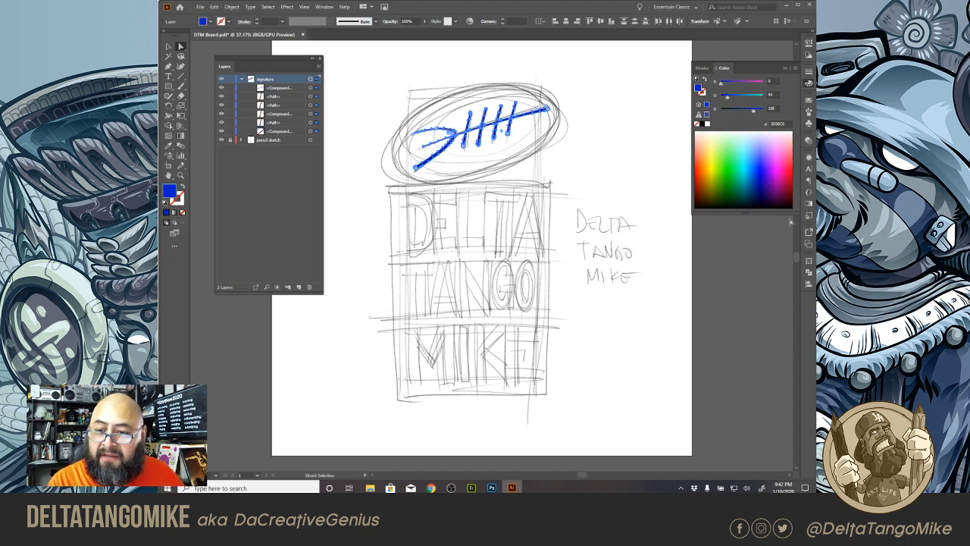
# Step: Darken the blue fill of the selected signature paths to a deep navy tone
pyautogui.moveTo(753, 111); pyautogui.dragTo(725, 83)
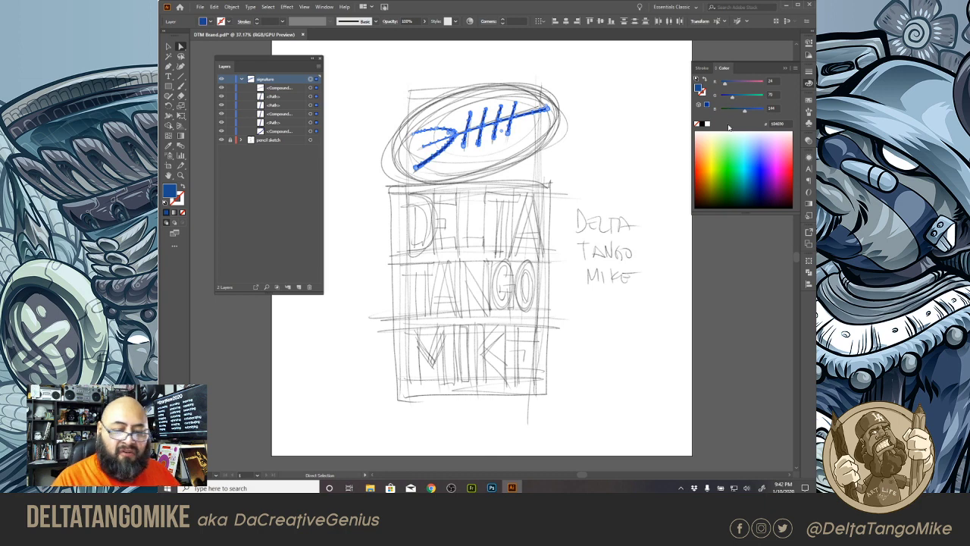
pyautogui.click(628, 287)
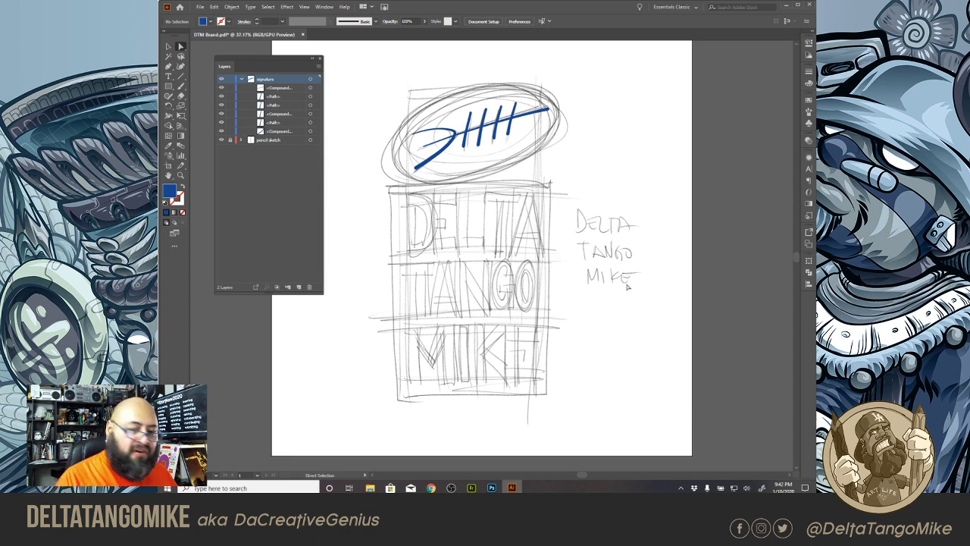
# Step: Examine the tally-mark signature's strokes and anchor points up close against the pencil sketch
pyautogui.moveTo(577, 76); pyautogui.dragTo(425, 95)
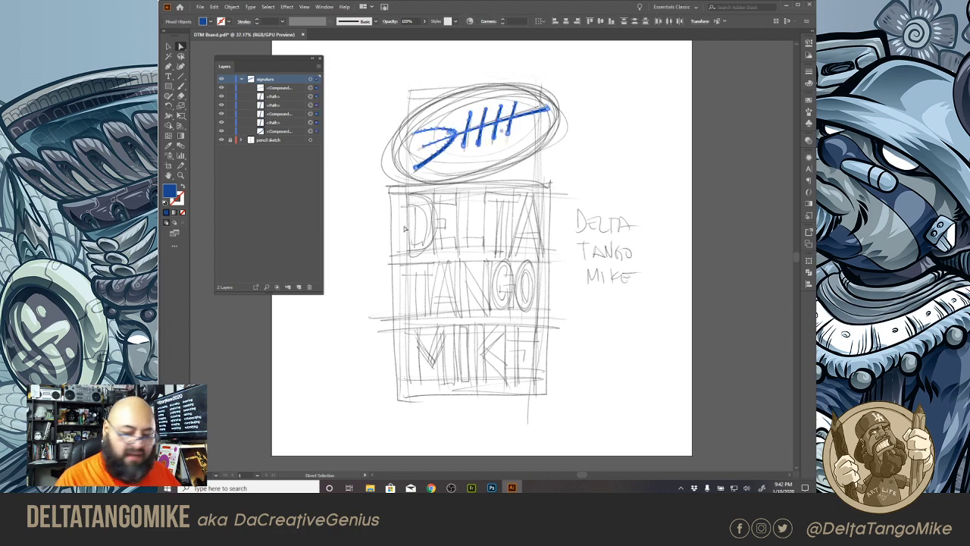
pyautogui.click(623, 231)
pyautogui.moveTo(453, 229); pyautogui.dragTo(530, 230)
pyautogui.moveTo(369, 137); pyautogui.dragTo(426, 264)
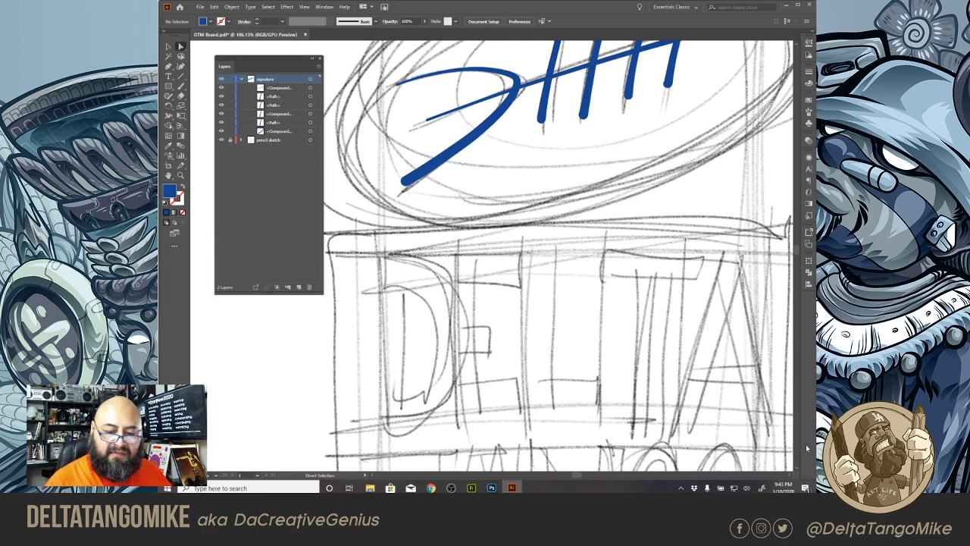
pyautogui.moveTo(432, 187)
pyautogui.mouseDown()
pyautogui.moveTo(460, 303)
pyautogui.moveTo(435, 321)
pyautogui.mouseUp()
pyautogui.moveTo(442, 288); pyautogui.dragTo(531, 313)
pyautogui.click(600, 344)
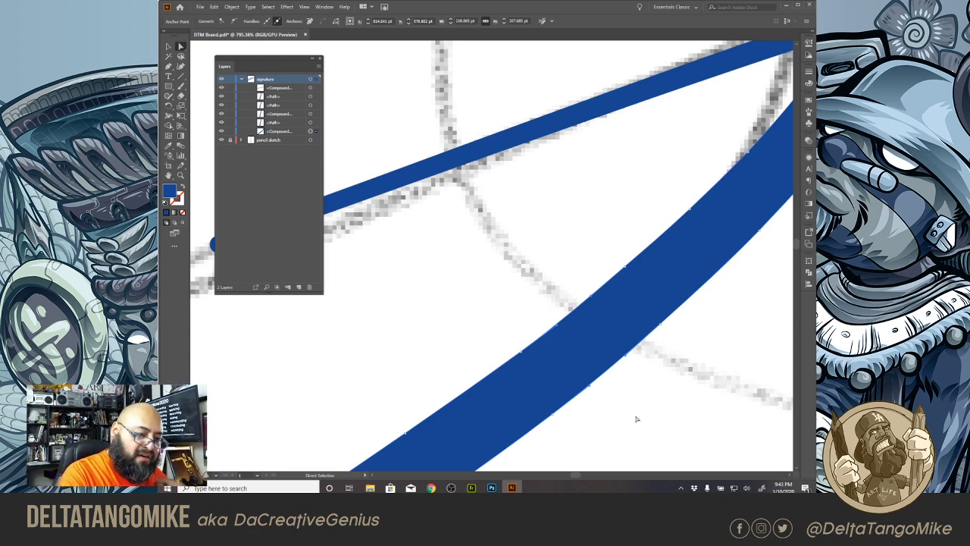
# Step: Collapse the signature layer and lock it
pyautogui.click(241, 79)
pyautogui.moveTo(230, 88); pyautogui.dragTo(230, 79)
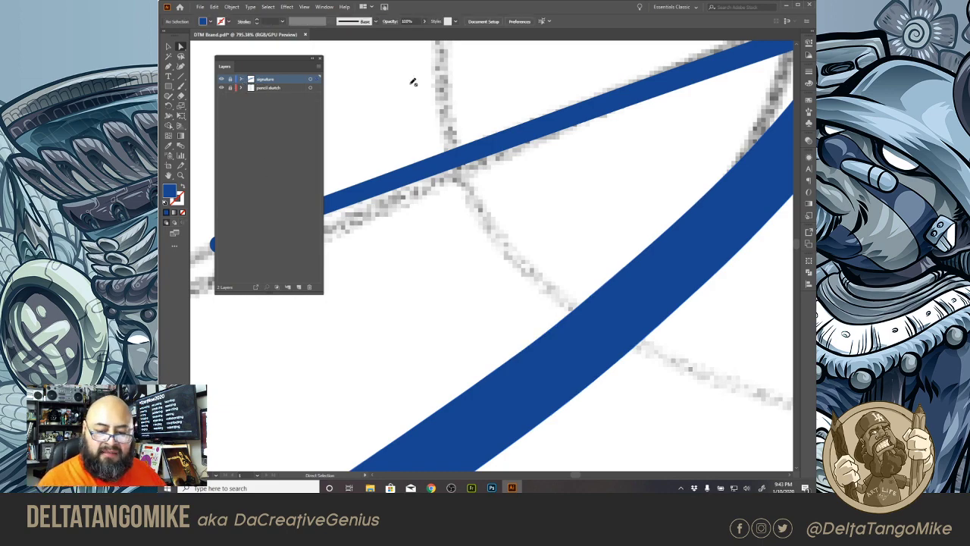
pyautogui.scroll(-10, 494, 305)
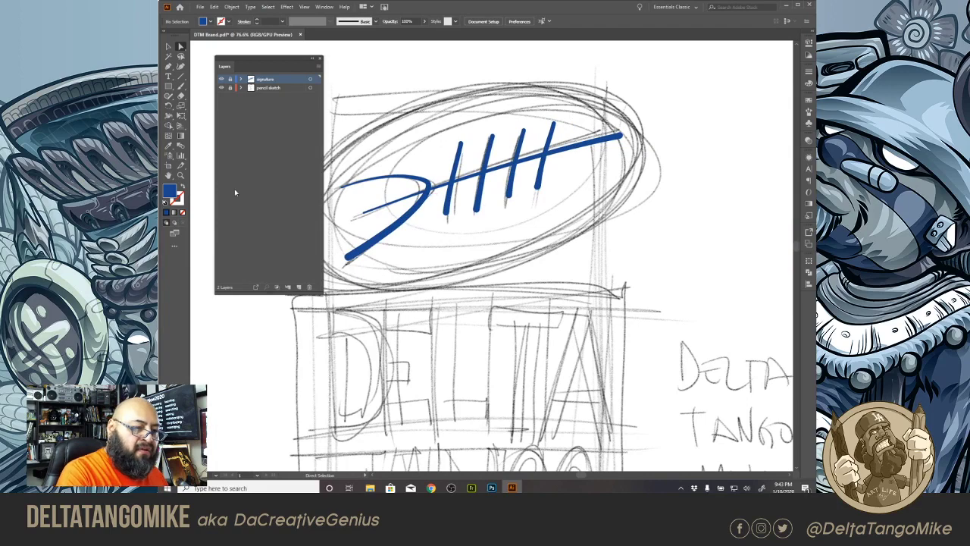
# Step: Save the document in Adobe Illustrator format as DTM Brand Logo V1.ai, keeping the default Illustrator 2020 options
pyautogui.click(200, 6)
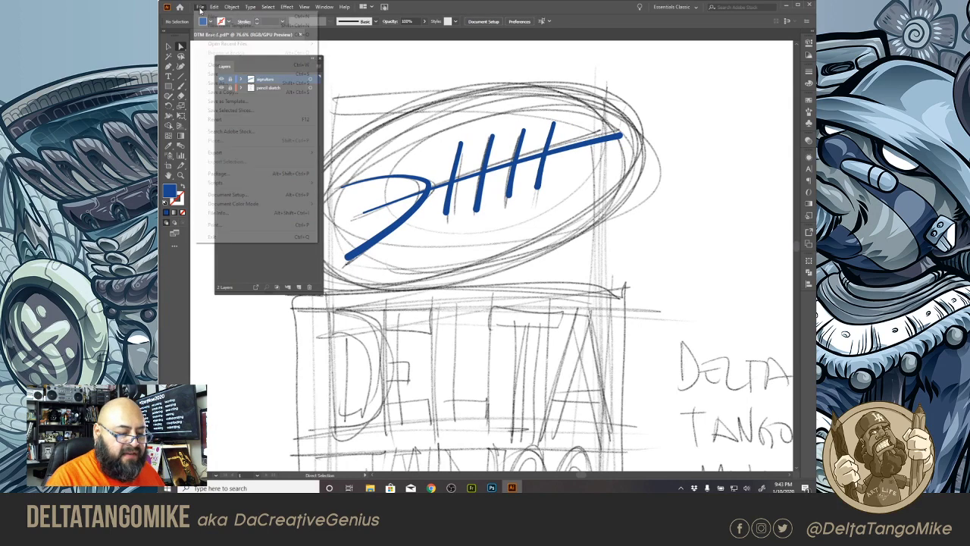
pyautogui.click(231, 83)
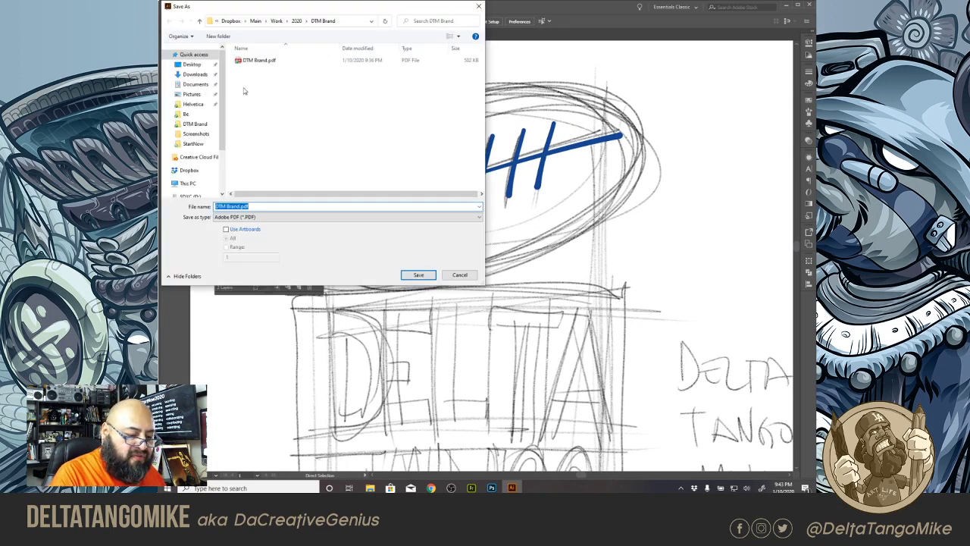
pyautogui.click(299, 217)
pyautogui.click(288, 226)
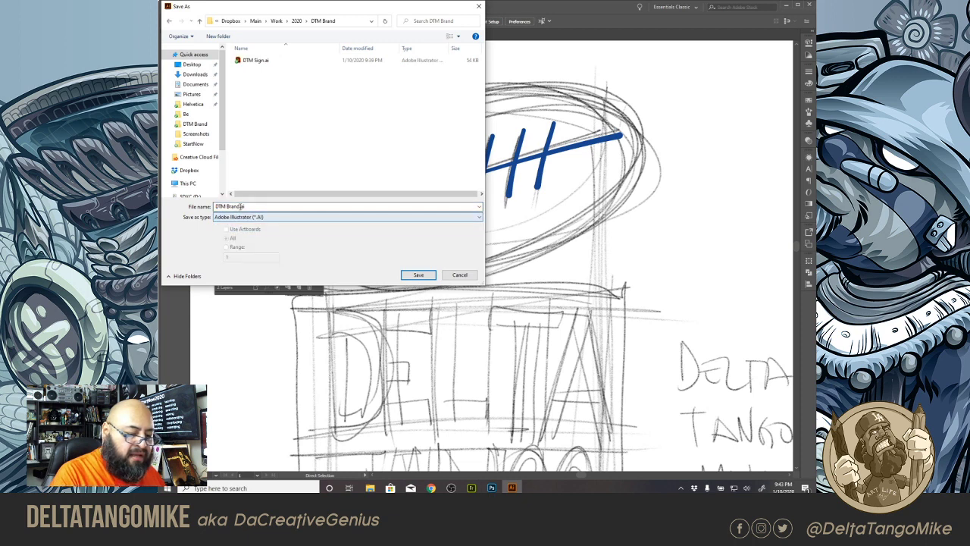
pyautogui.click(241, 205)
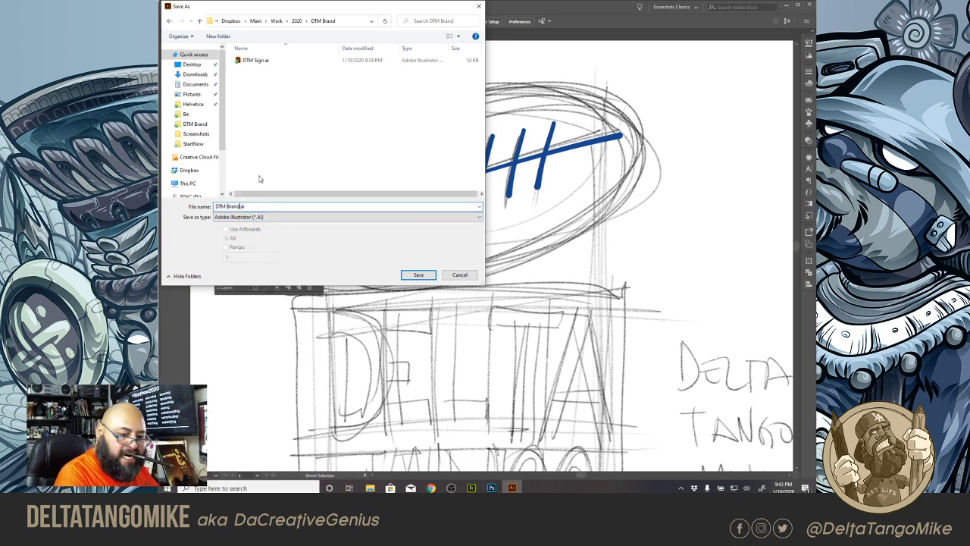
pyautogui.write('Logo')
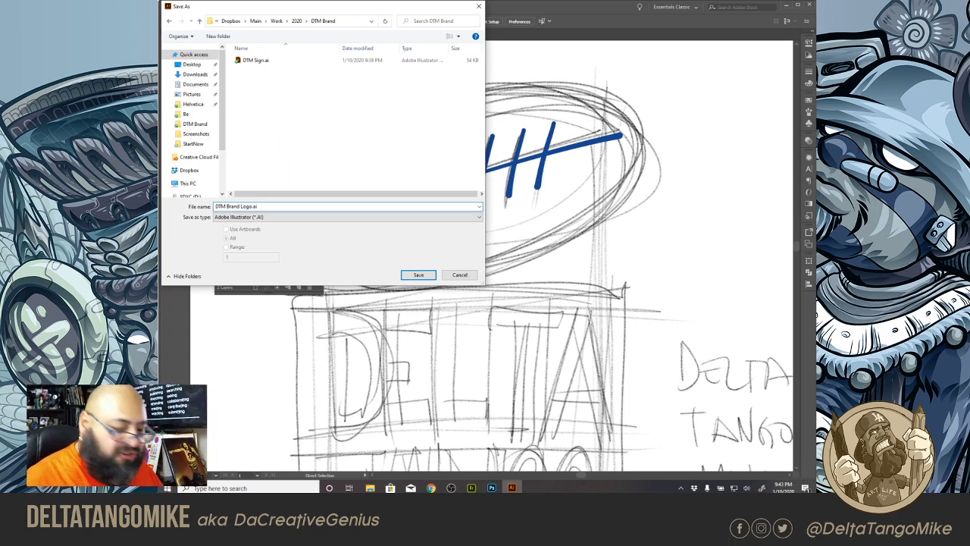
pyautogui.write(' V1')
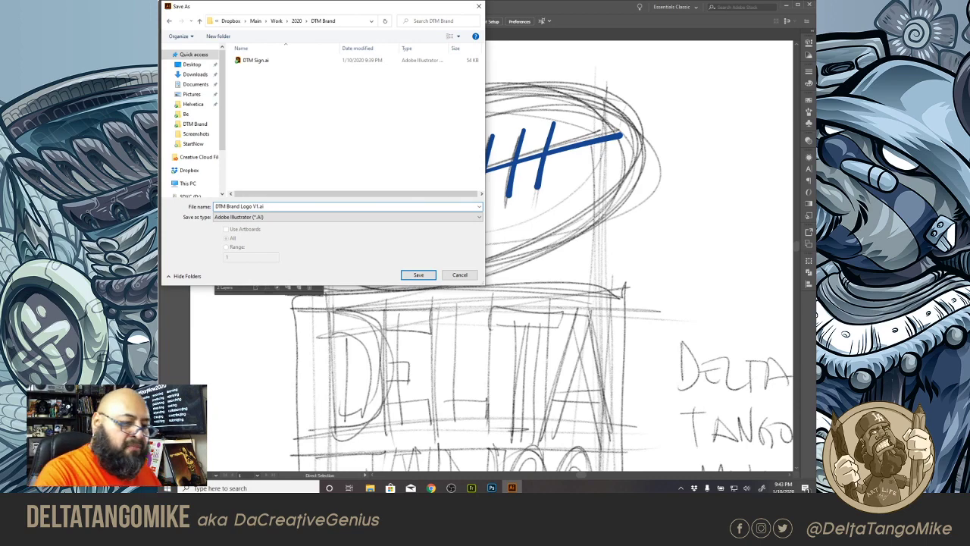
pyautogui.click(419, 275)
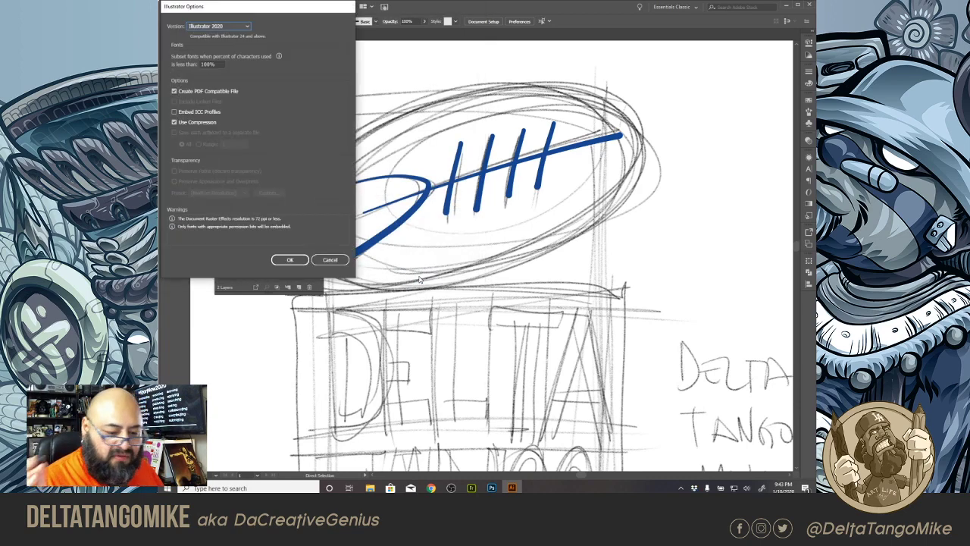
pyautogui.click(450, 267)
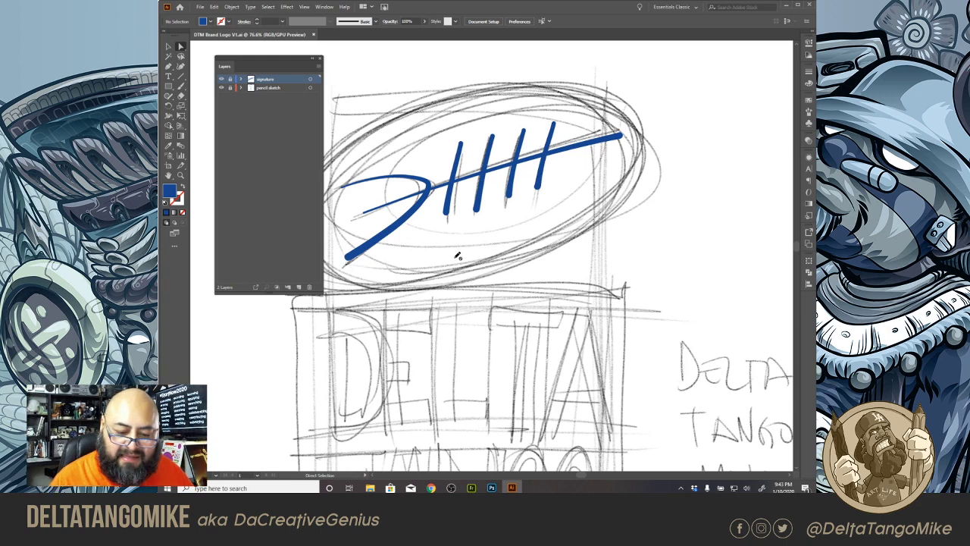
# Step: Add a new layer and draw a rectangle about 765 pt wide over the sketched frame around the DELTA TANGO MIKE lettering
pyautogui.scroll(-5, 457, 254)
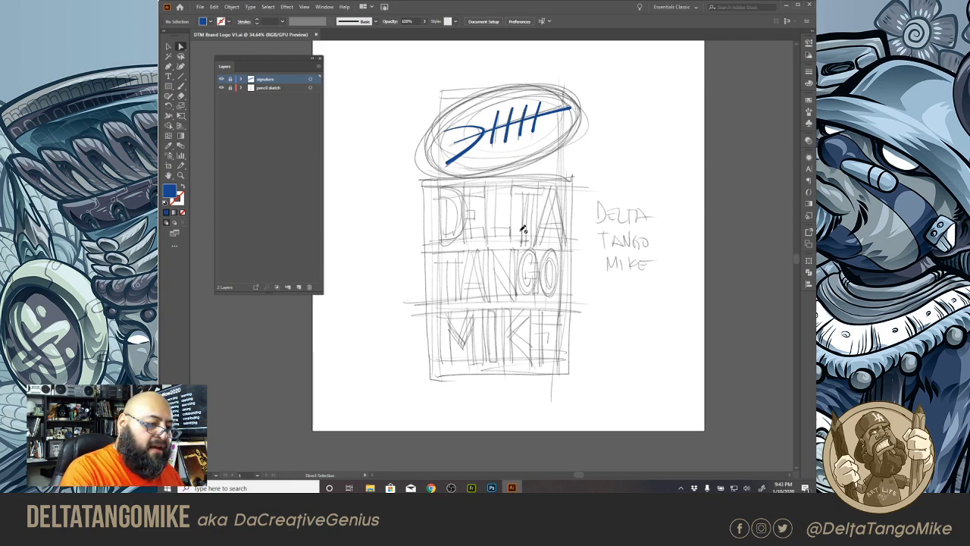
pyautogui.click(299, 286)
pyautogui.press('m')
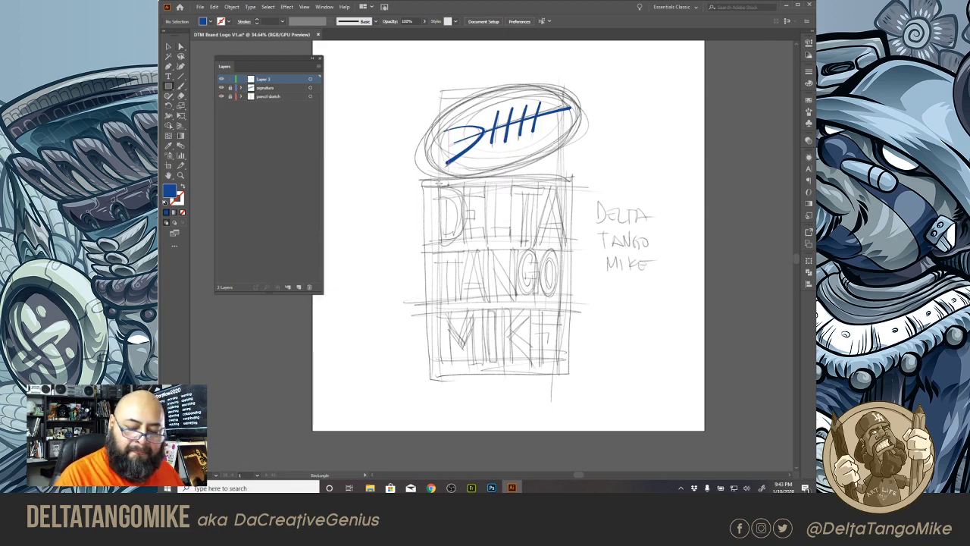
pyautogui.moveTo(424, 179)
pyautogui.mouseDown()
pyautogui.moveTo(574, 384)
pyautogui.moveTo(567, 370)
pyautogui.mouseUp()
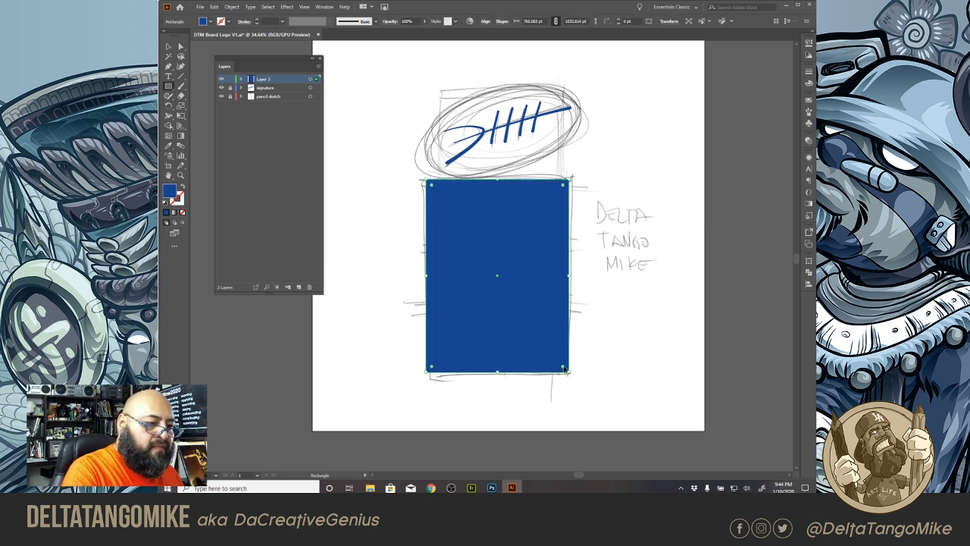
pyautogui.click(180, 47)
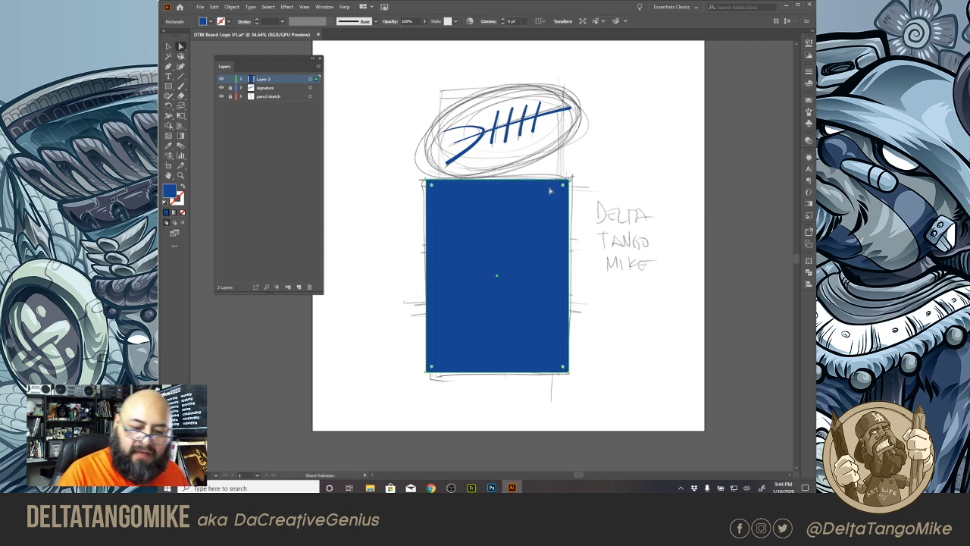
# Step: Draw an ellipse about 881 by 506 pt over the sketched oval and rotate it counterclockwise to match the oval's tilt
pyautogui.click(169, 86)
pyautogui.press('l')
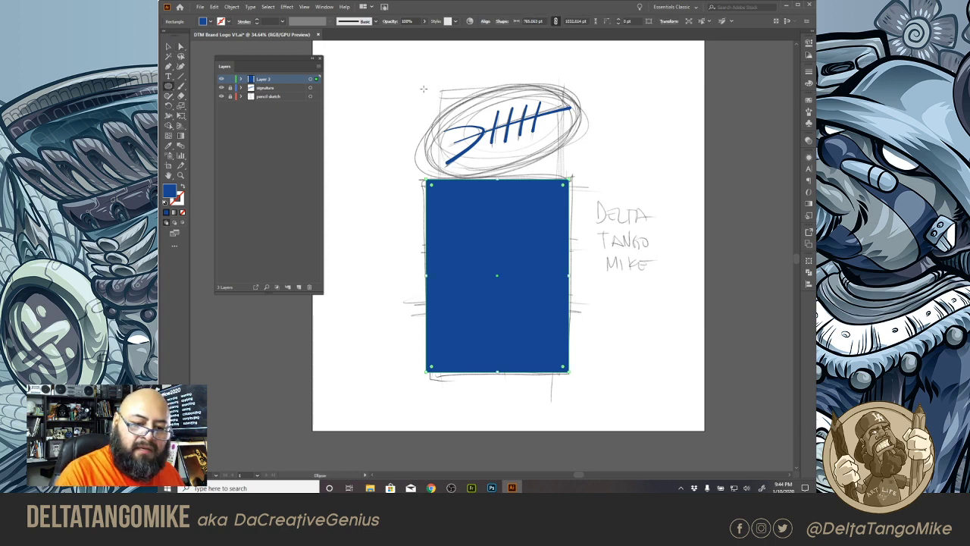
pyautogui.moveTo(415, 80)
pyautogui.mouseDown()
pyautogui.moveTo(565, 154)
pyautogui.moveTo(576, 175)
pyautogui.mouseUp()
pyautogui.press('v')
pyautogui.moveTo(589, 121); pyautogui.dragTo(619, 119)
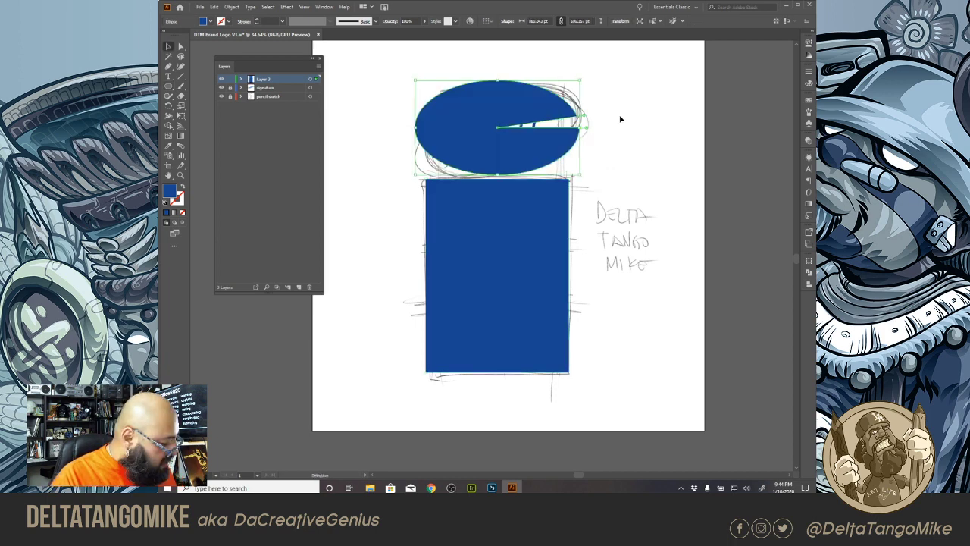
pyautogui.hotkey('ctrl', 'z')
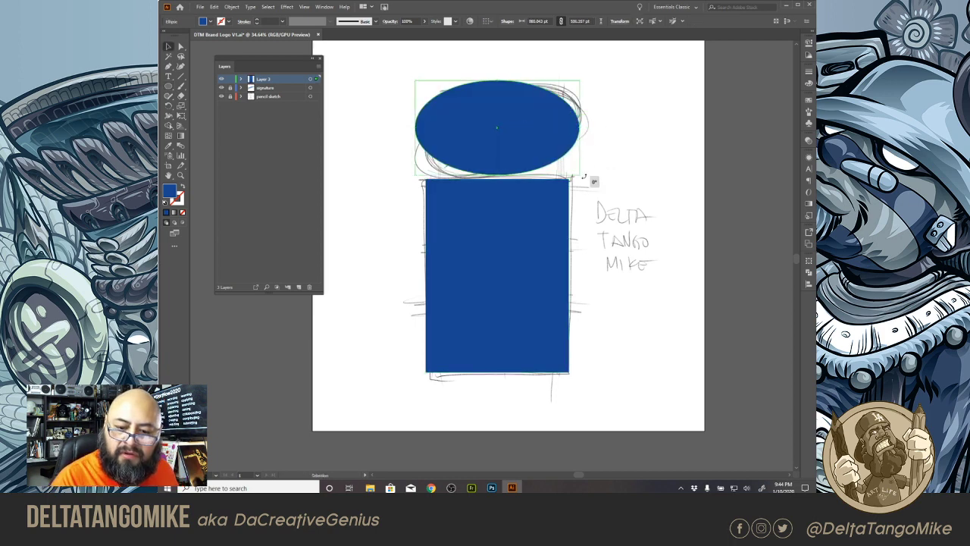
pyautogui.moveTo(593, 180); pyautogui.dragTo(571, 136)
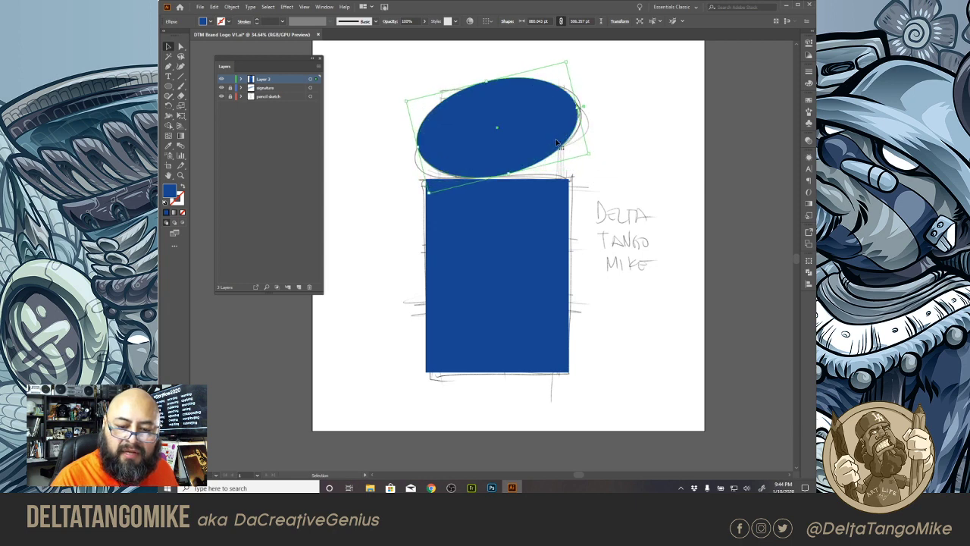
pyautogui.click(612, 141)
# Step: Swap the fill and stroke of the ellipse and rectangle, and set their blue outlines to a 10 pt stroke weight
pyautogui.moveTo(631, 128); pyautogui.dragTo(411, 264)
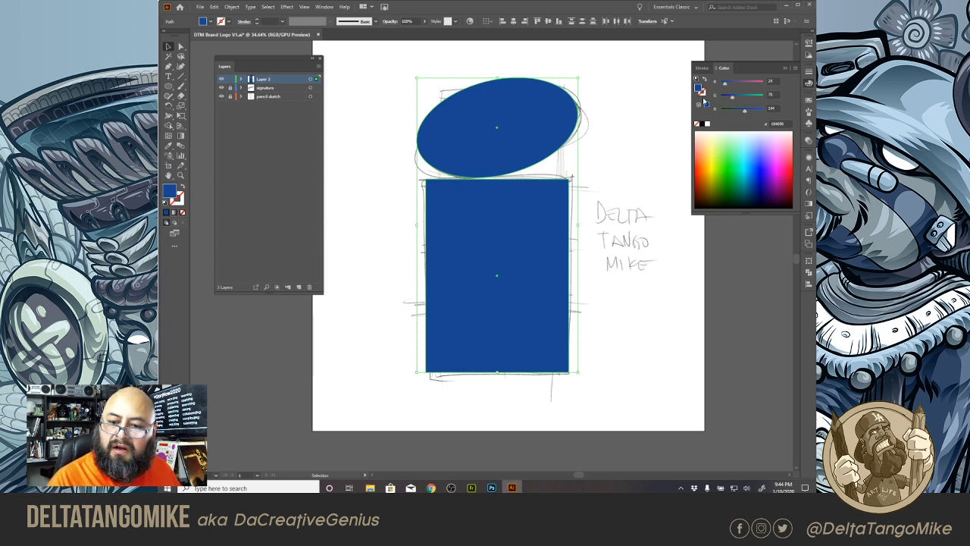
pyautogui.hotkey('shift', 'x')
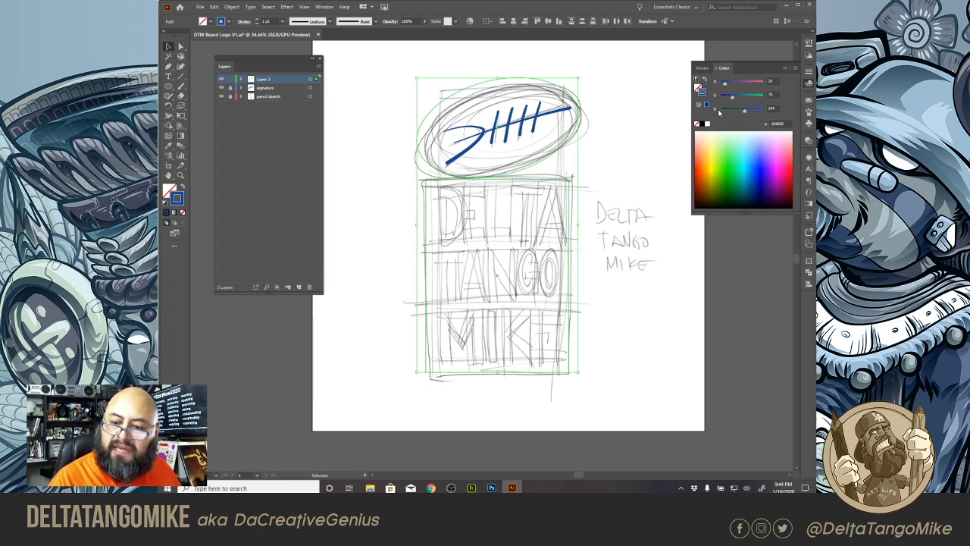
pyautogui.click(702, 68)
pyautogui.keyDown('shift'); pyautogui.click(736, 79); pyautogui.keyUp('shift')
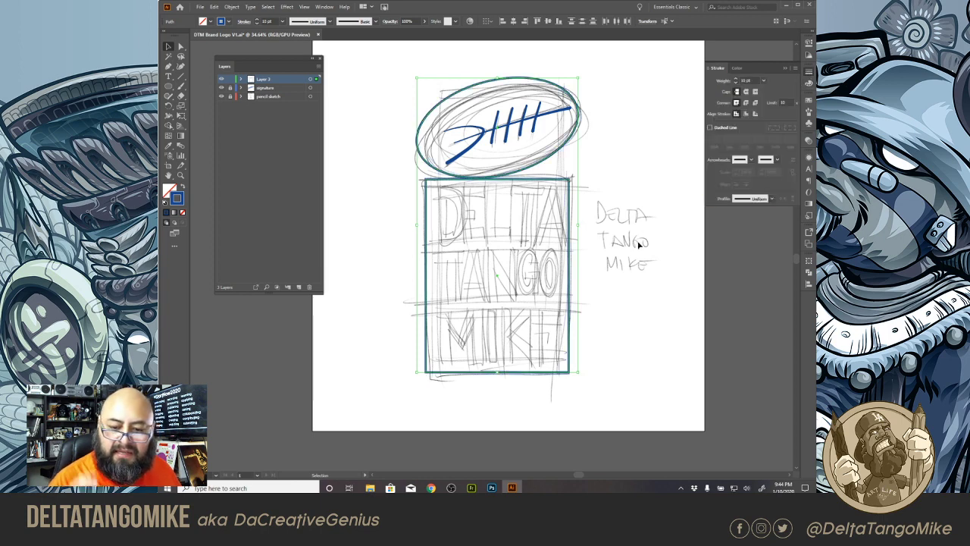
pyautogui.click(639, 244)
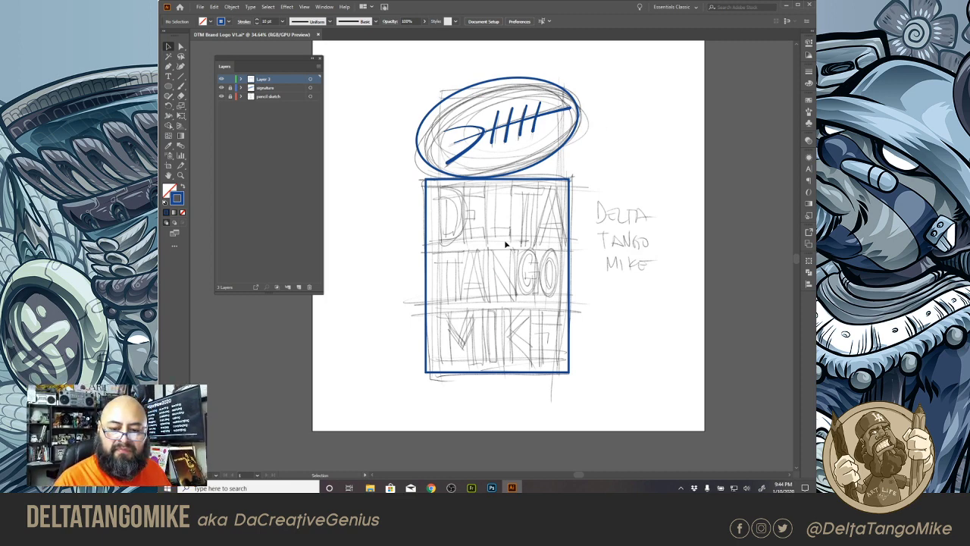
pyautogui.hotkey('ctrl', 'a')
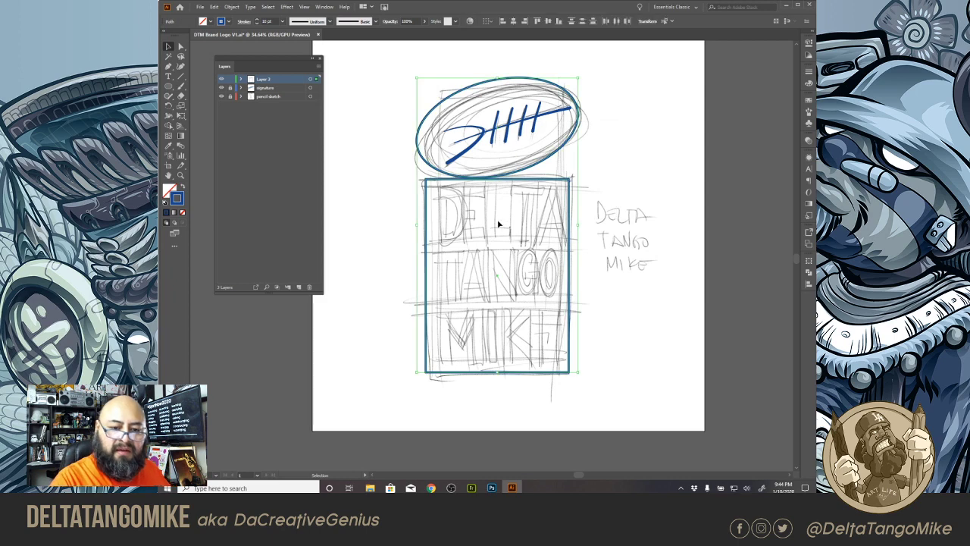
pyautogui.click(641, 204)
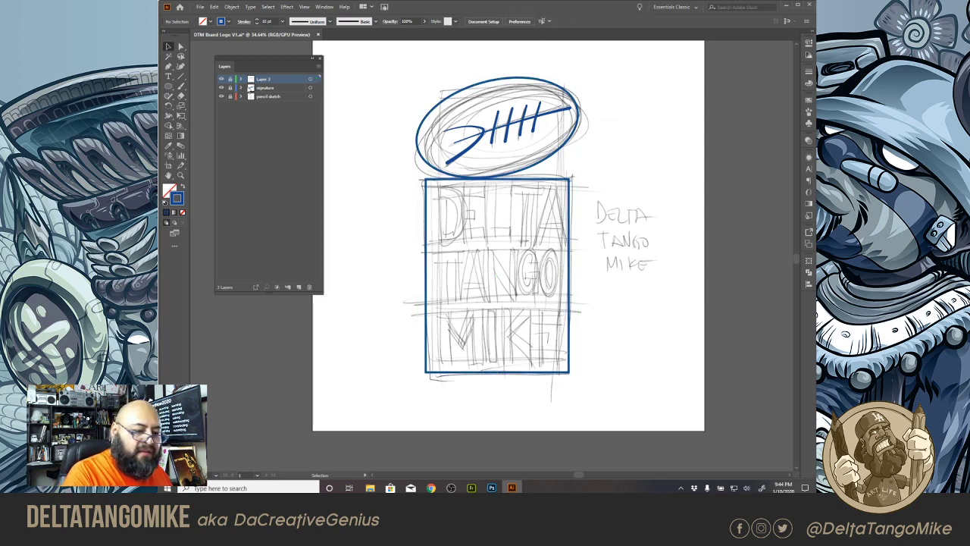
# Step: Add another new layer and rename Layer 3 as shapes
pyautogui.click(298, 287)
pyautogui.doubleClick(263, 87)
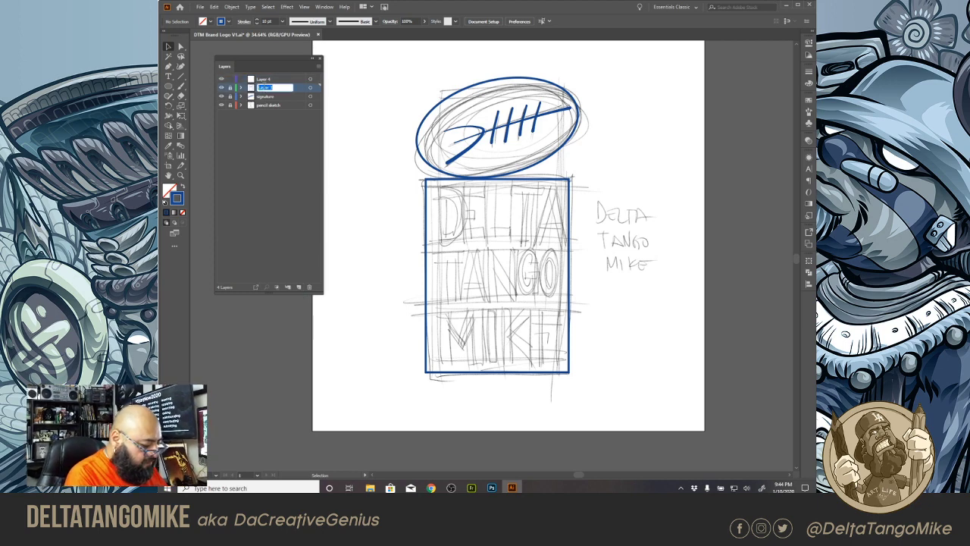
pyautogui.write('lhap')
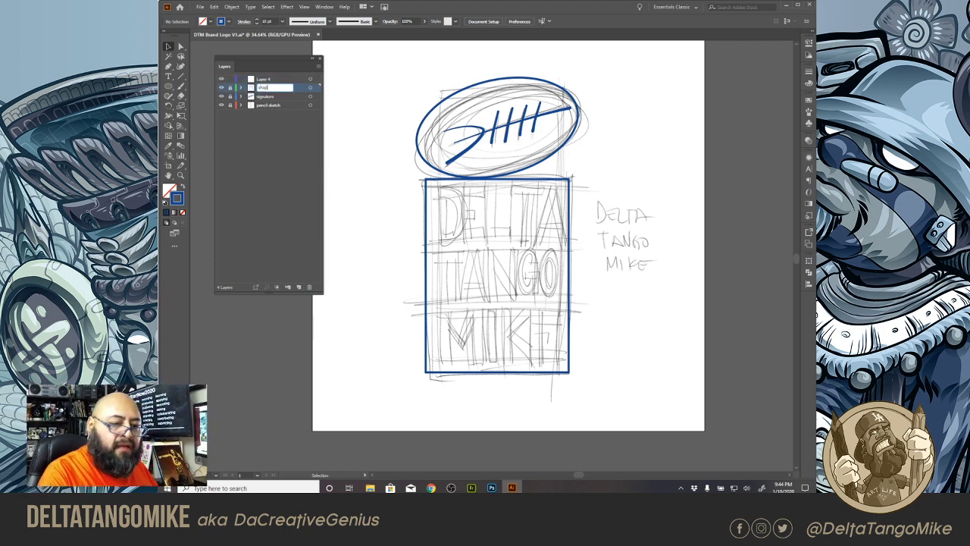
pyautogui.write('es')
pyautogui.press('Return')
# Step: Rename Layer 4 as text and activate the Type tool on it
pyautogui.click(272, 79)
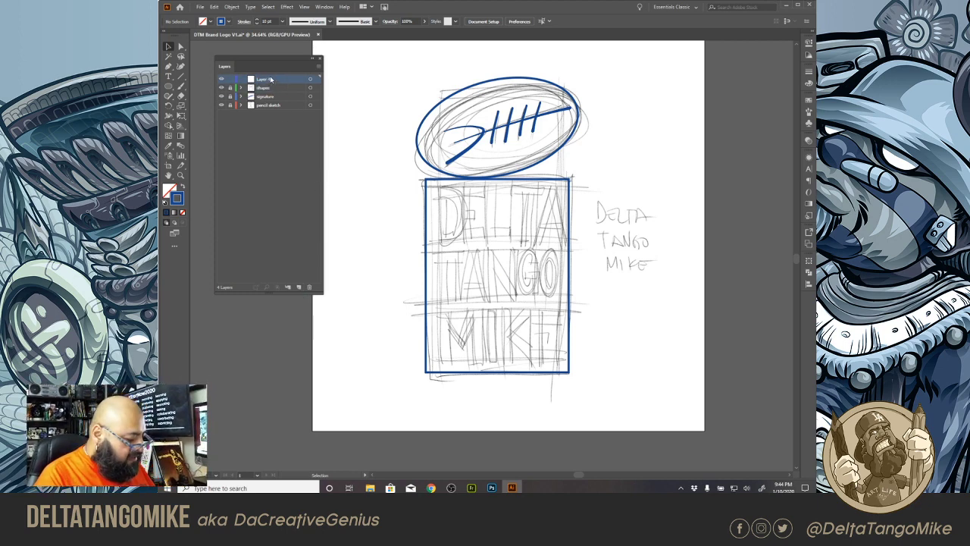
pyautogui.doubleClick(263, 80)
pyautogui.write('s')
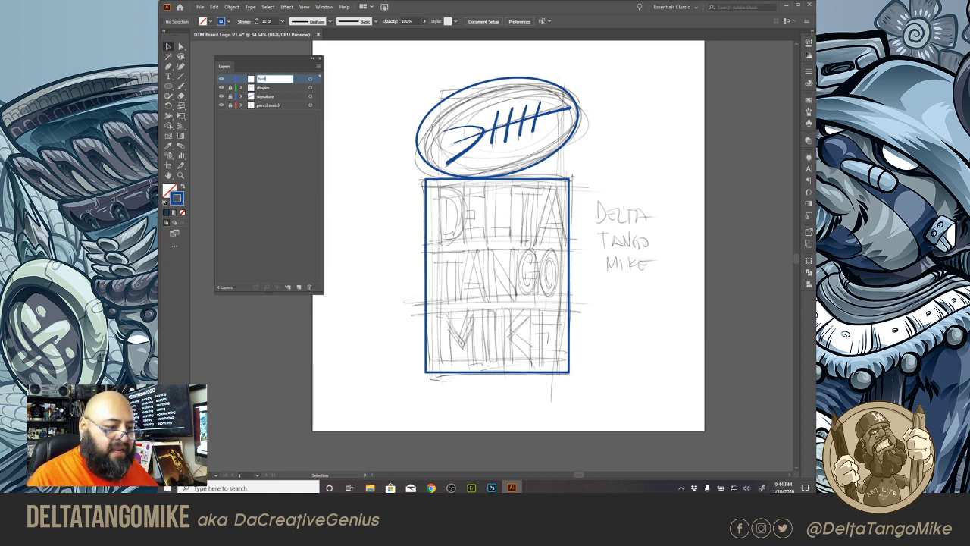
pyautogui.press('Return')
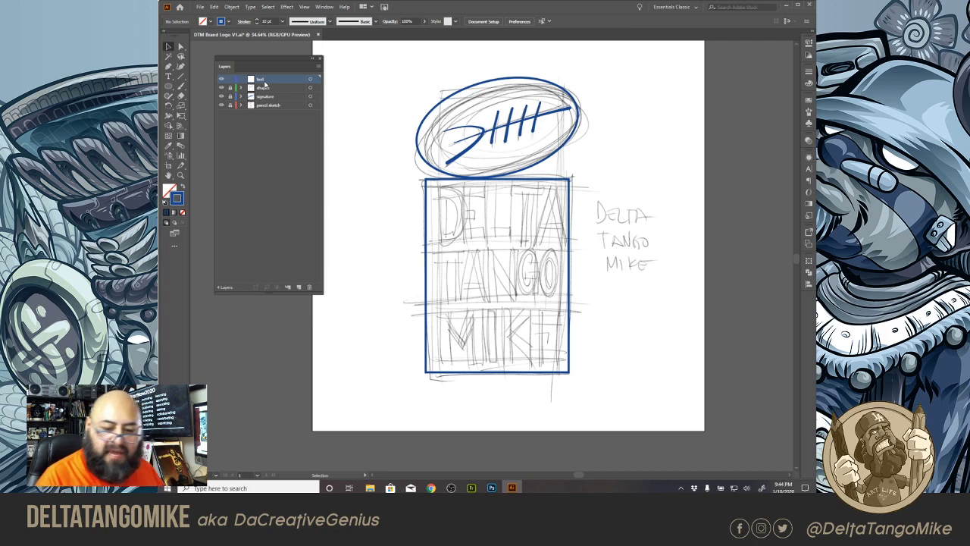
pyautogui.press('t')
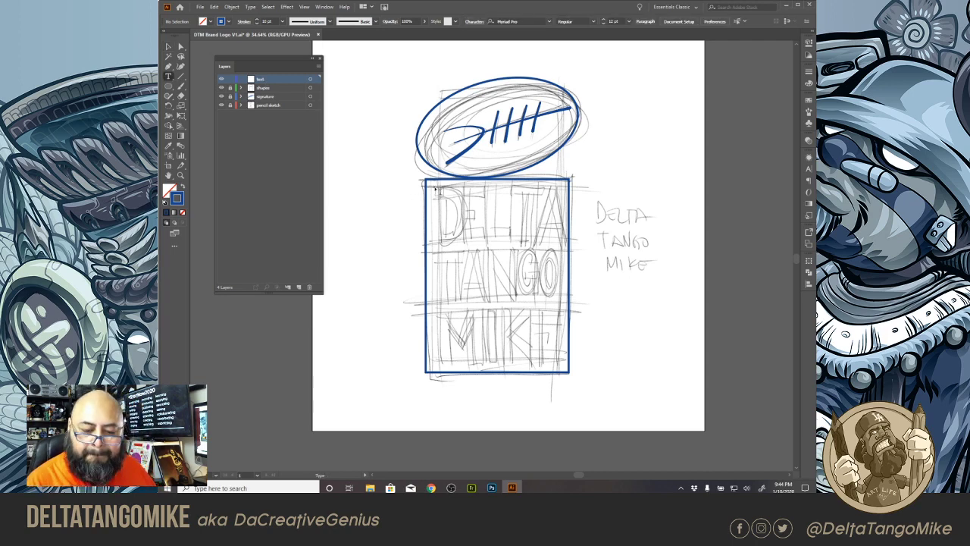
# Step: Create an area type frame filling the inside of the rectangle and set its font size to 72 pt
pyautogui.moveTo(435, 187); pyautogui.dragTo(569, 368)
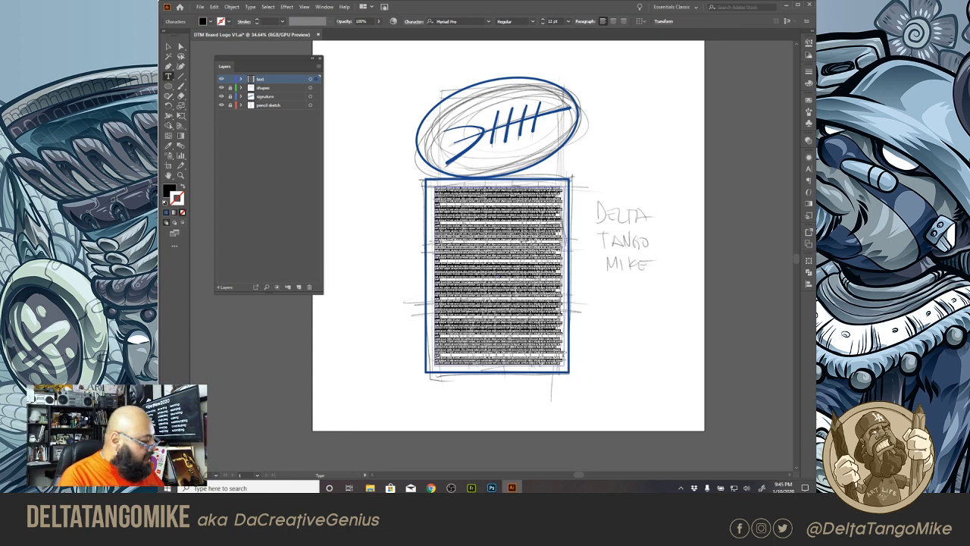
pyautogui.click(568, 21)
pyautogui.click(588, 171)
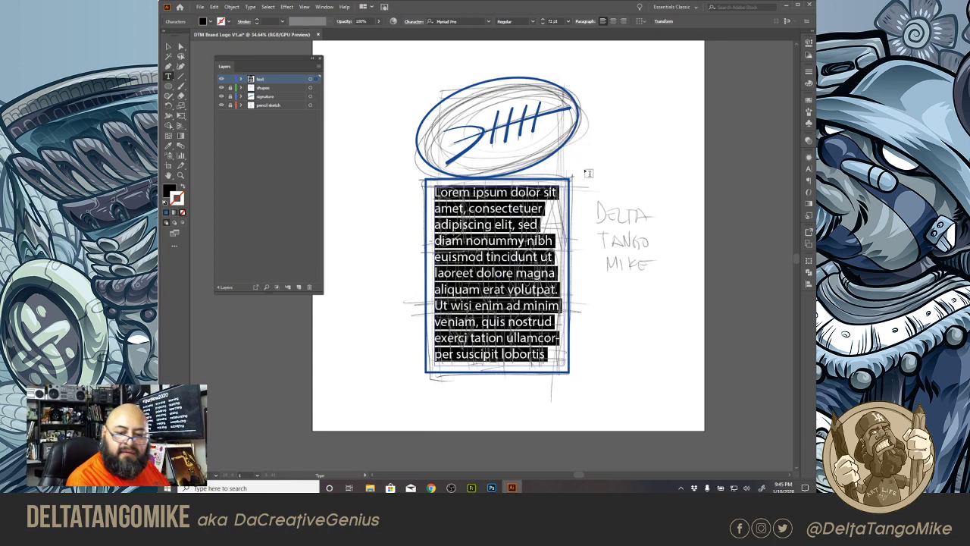
# Step: Replace the placeholder text with DELTA, TANGO and MIKE on three separate lines
pyautogui.write('DELTA')
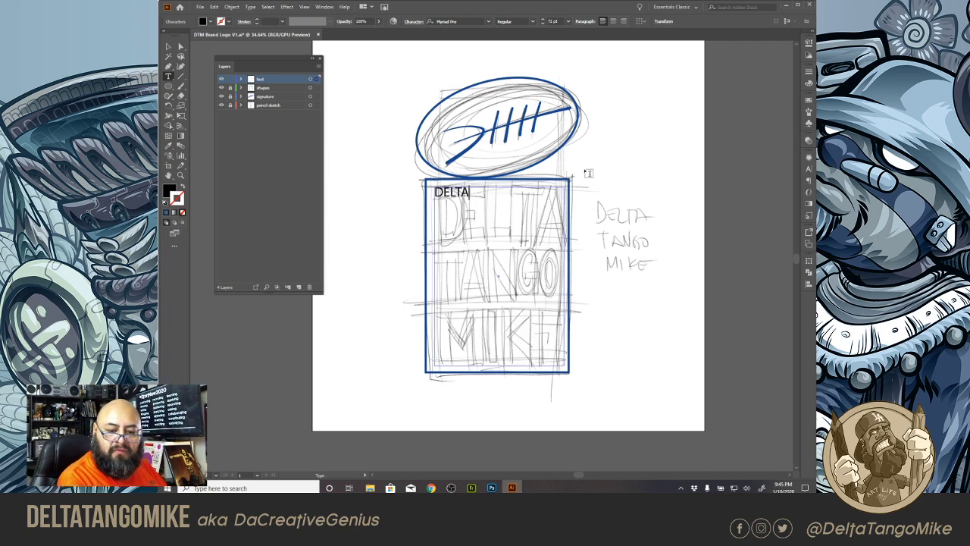
pyautogui.press('Return')
pyautogui.write('TA')
pyautogui.write('NGO')
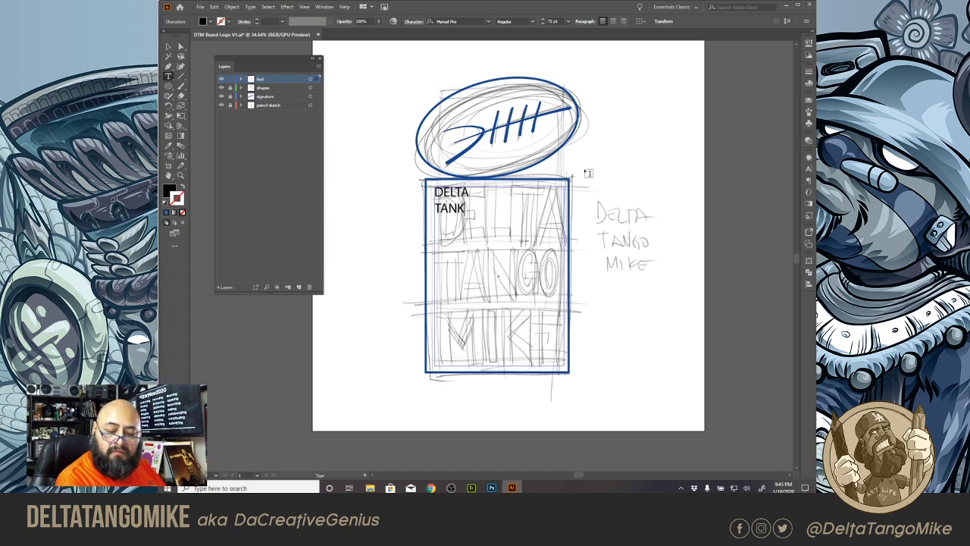
pyautogui.press('BackSpace')
pyautogui.press('BackSpace')
pyautogui.write('GO')
pyautogui.press('Return')
pyautogui.write('MIKE')
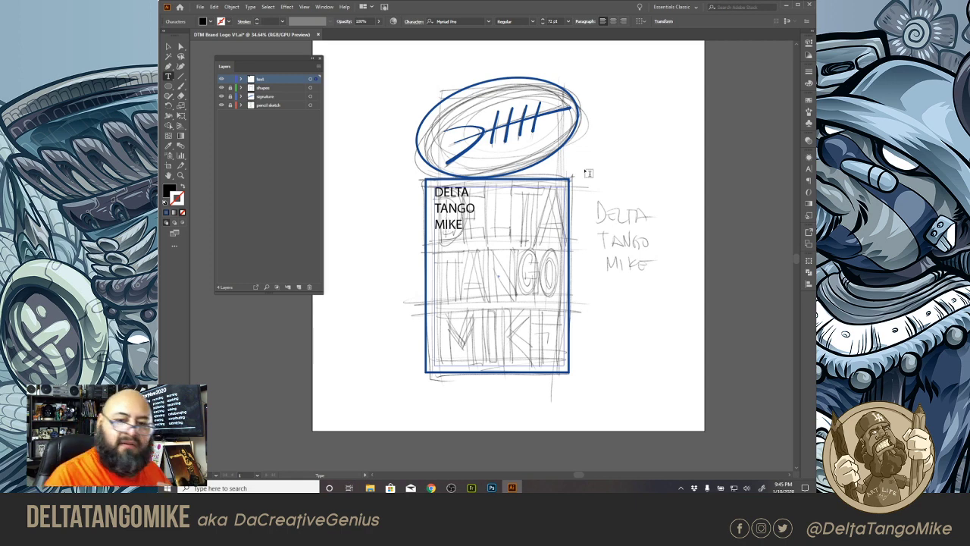
# Step: Try font sizes of 172 pt and 272 pt on the whole text block
pyautogui.click(169, 47)
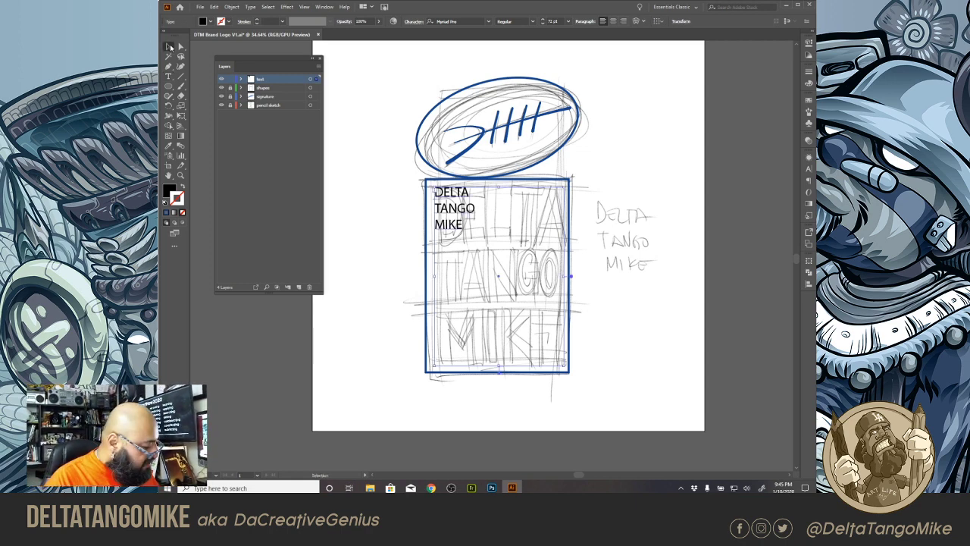
pyautogui.click(554, 21)
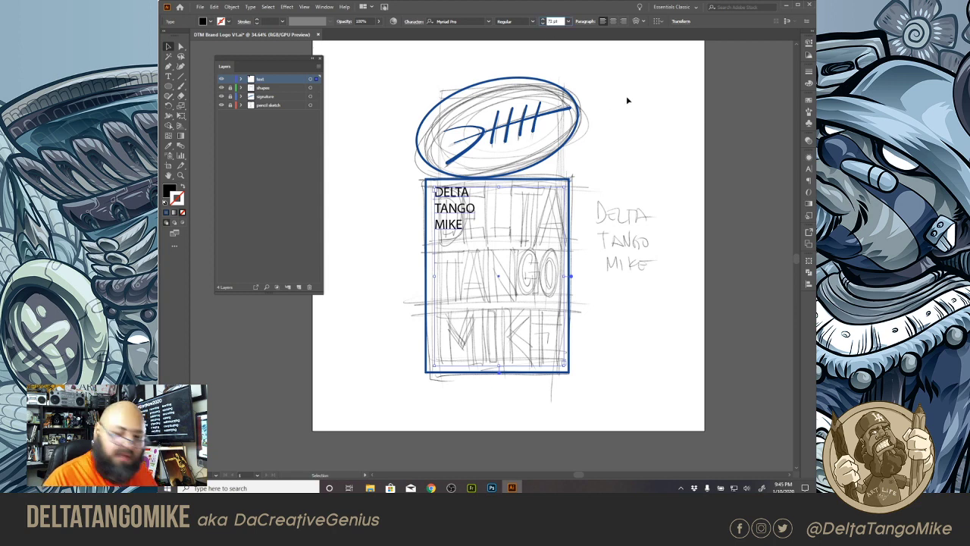
pyautogui.write('172')
pyautogui.press('Return')
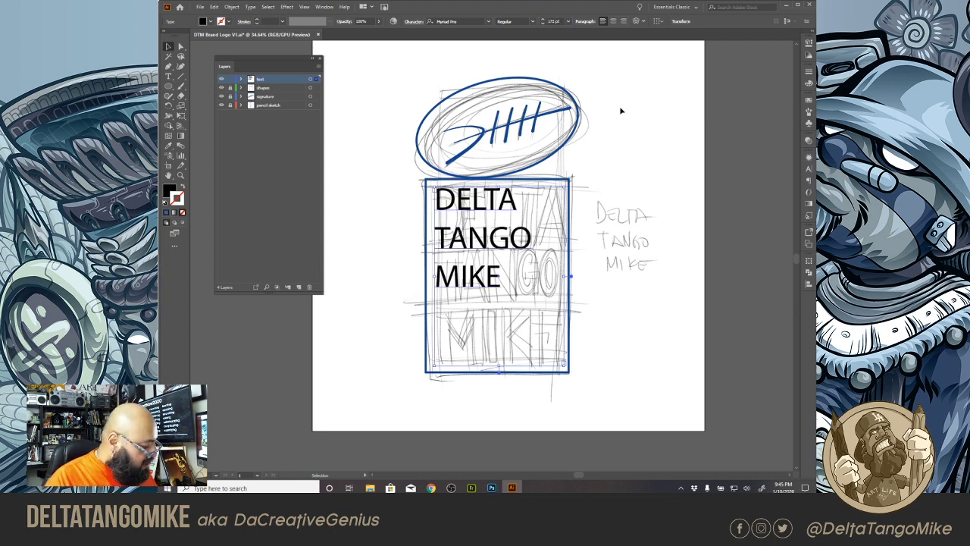
pyautogui.click(552, 21)
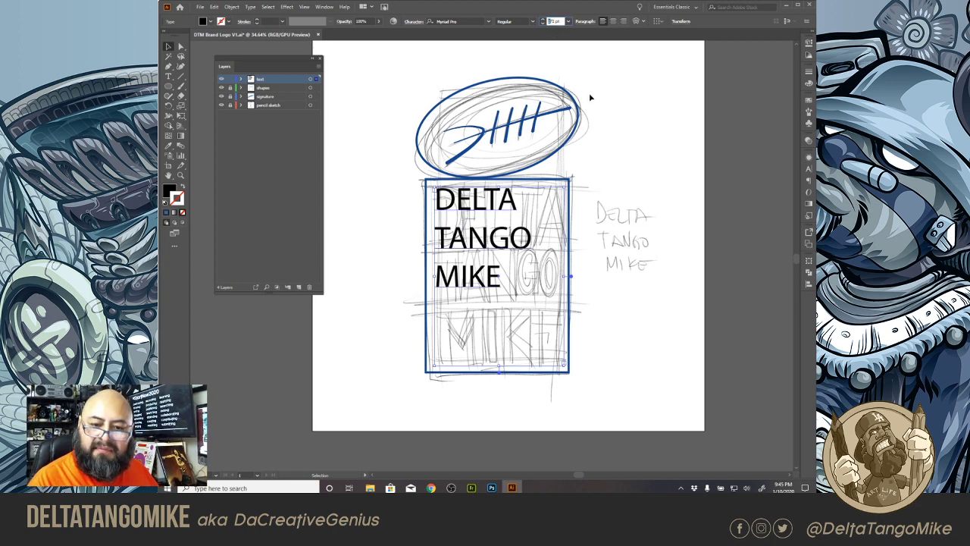
pyautogui.write('272')
pyautogui.press('Return')
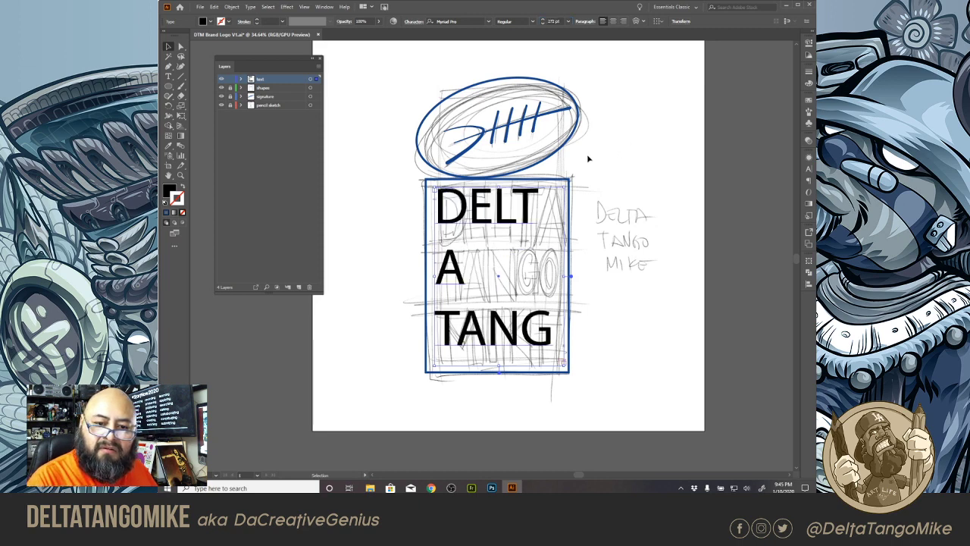
# Step: Set the text size to 200 pt and then 250 pt, and widen the text frame until TANGO fits on one line
pyautogui.click(554, 21)
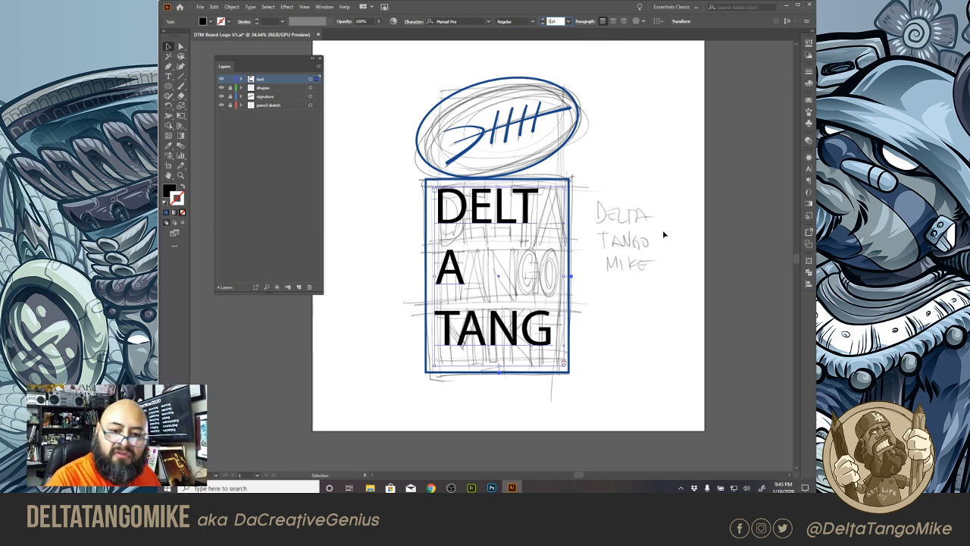
pyautogui.write('200')
pyautogui.press('Return')
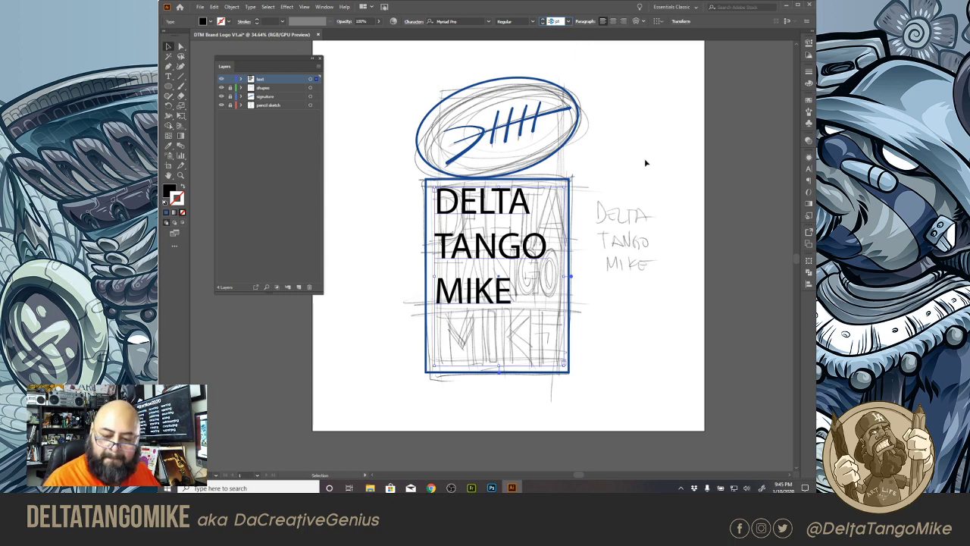
pyautogui.press('Return')
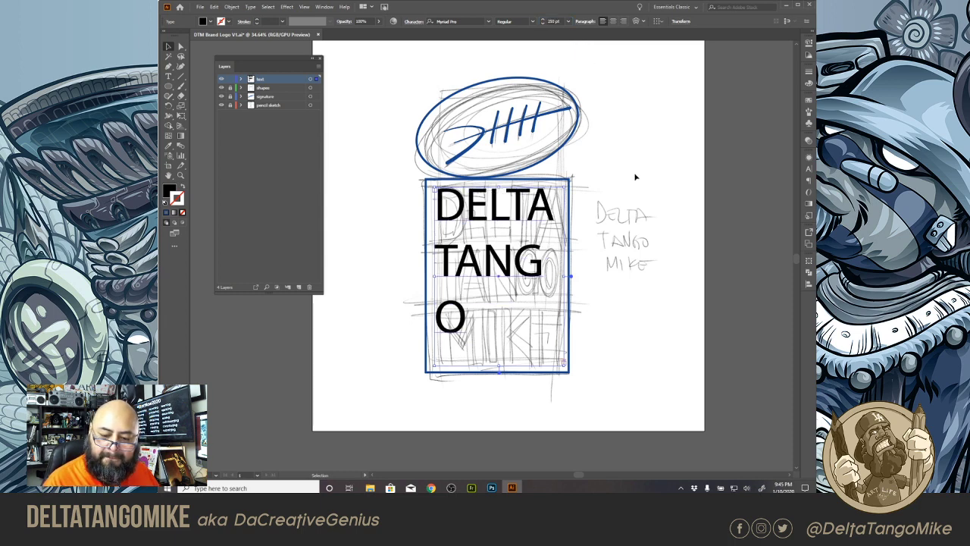
pyautogui.moveTo(567, 276); pyautogui.dragTo(582, 276)
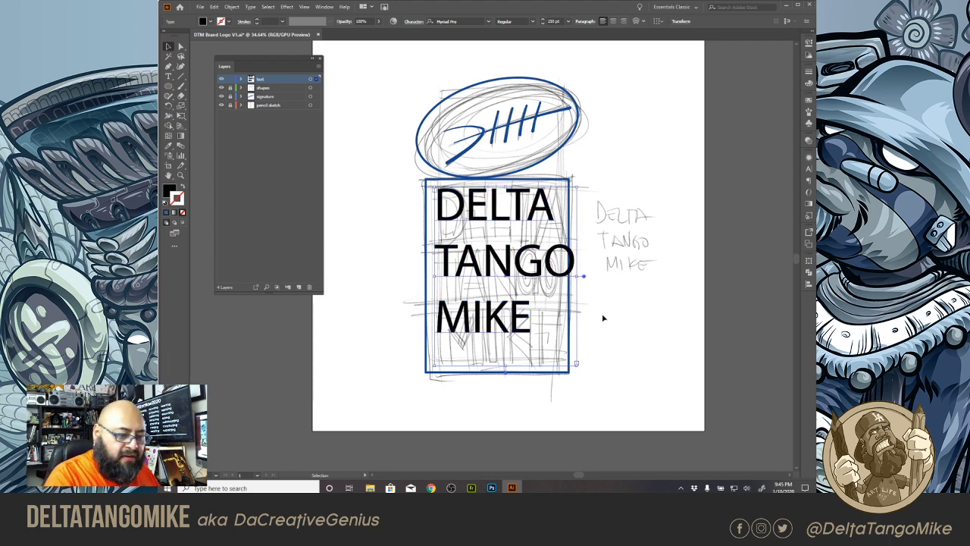
# Step: Hide the pencil sketch layer and change the text block's font to Fira Sans
pyautogui.click(221, 105)
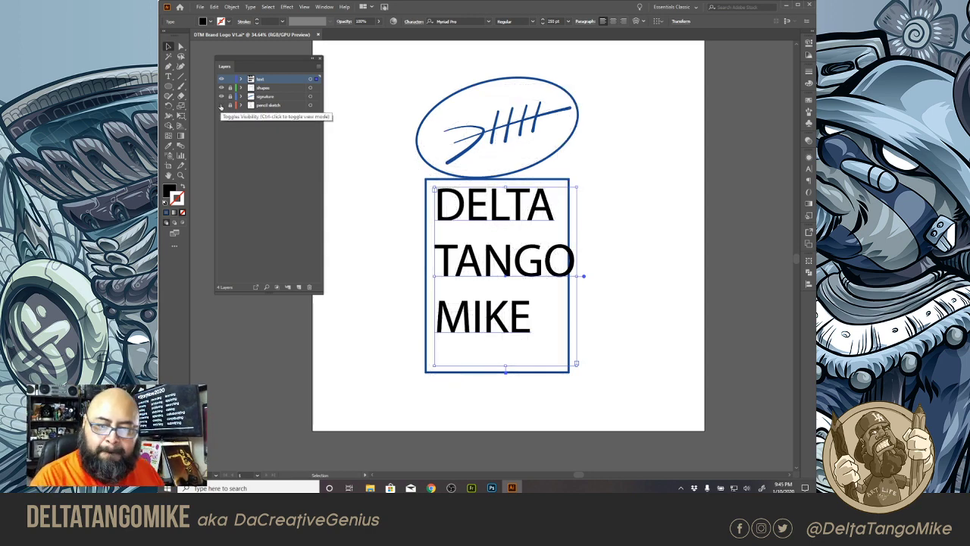
pyautogui.click(533, 21)
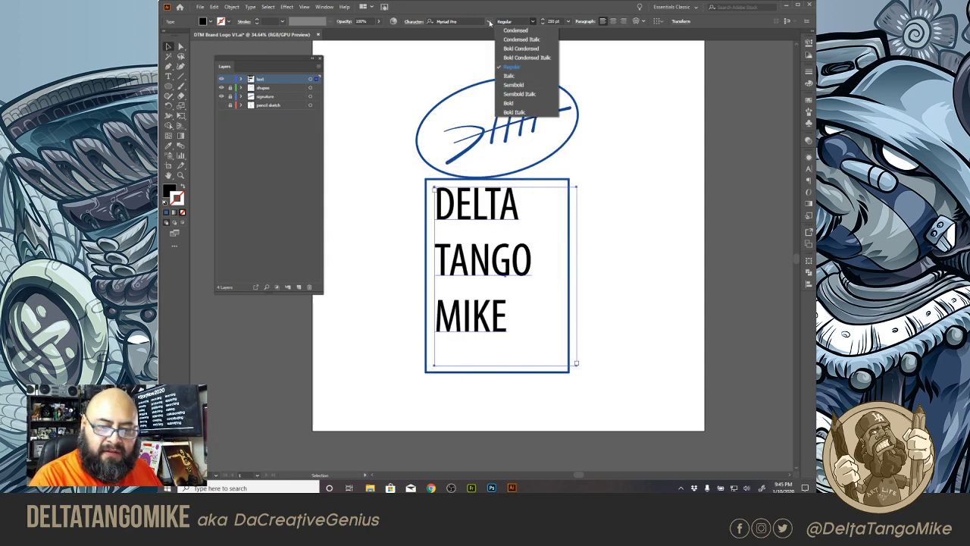
pyautogui.click(490, 23)
pyautogui.click(488, 23)
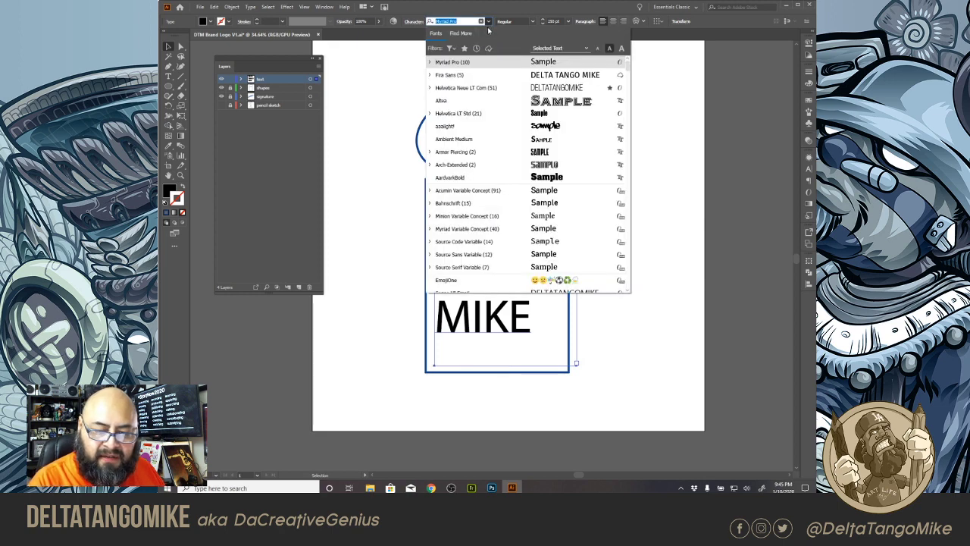
pyautogui.click(583, 76)
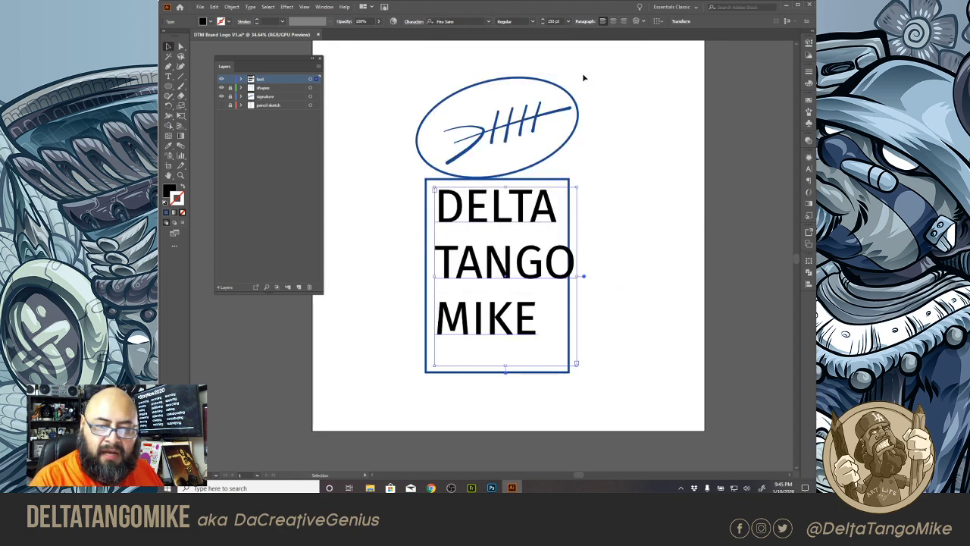
# Step: Set the text style to Bold, and widen and shift the text frame slightly left so TANGO stays on one line
pyautogui.click(533, 21)
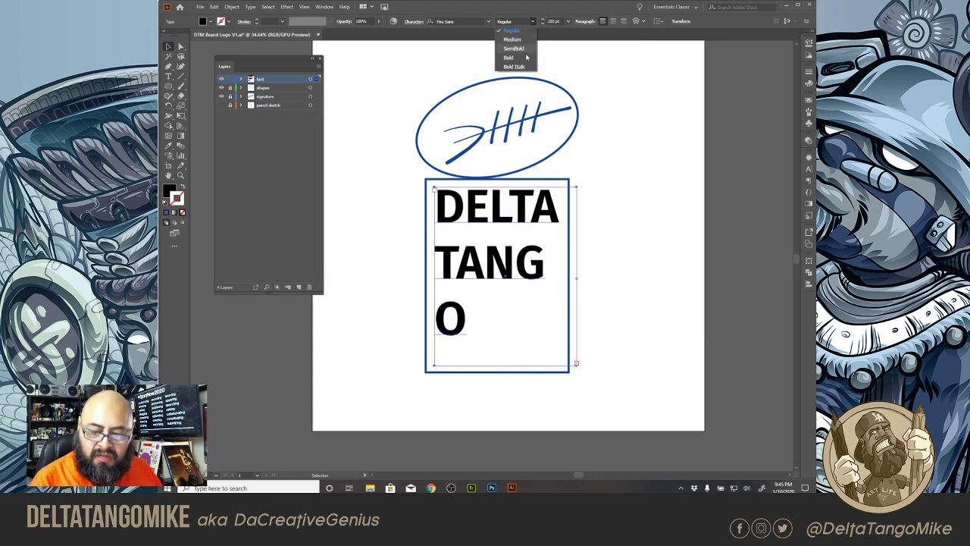
pyautogui.click(537, 47)
pyautogui.moveTo(576, 277); pyautogui.dragTo(582, 278)
pyautogui.press('Escape')
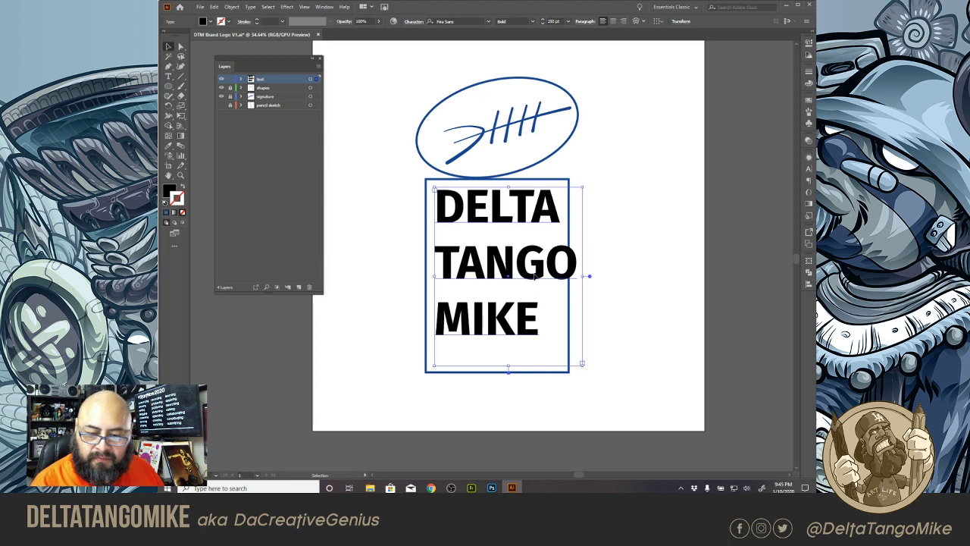
pyautogui.moveTo(584, 276); pyautogui.dragTo(580, 276)
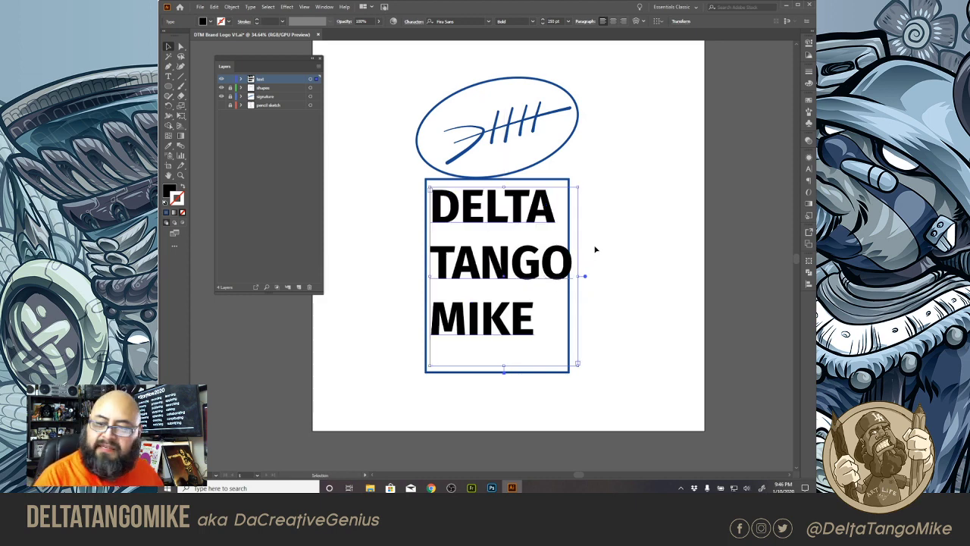
# Step: Fill the text with the same blue as the outlines and leave it without a stroke
pyautogui.click(809, 83)
pyautogui.click(701, 91)
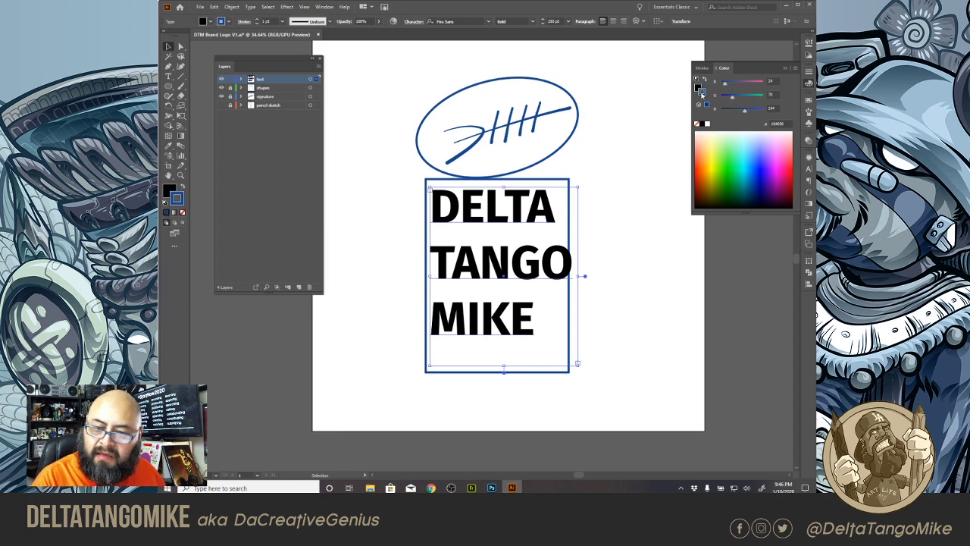
pyautogui.click(697, 87)
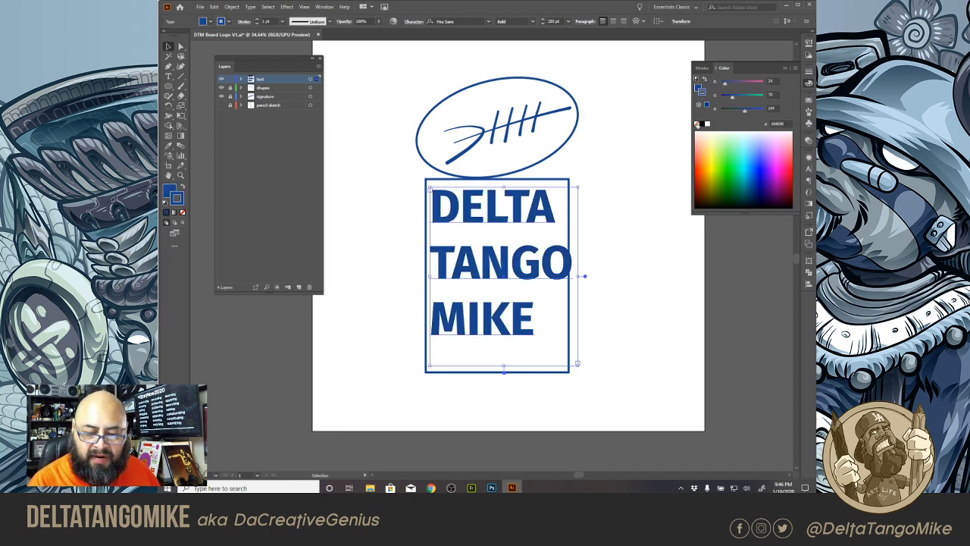
pyautogui.click(639, 245)
pyautogui.hotkey('ctrl', 'z')
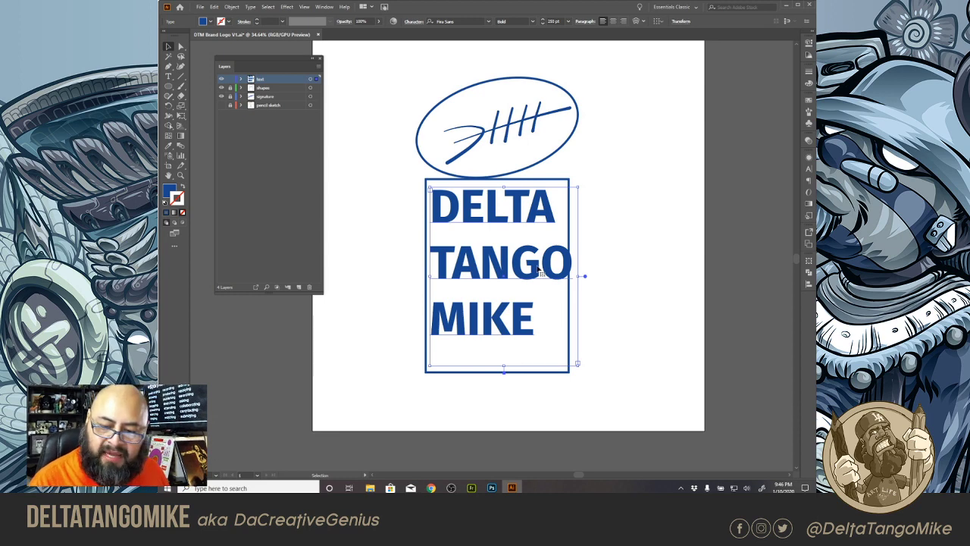
# Step: Place two copies of the text block beside the rectangle, and trim the original block and its frame to just DELTA
pyautogui.moveTo(528, 274); pyautogui.dragTo(396, 354)
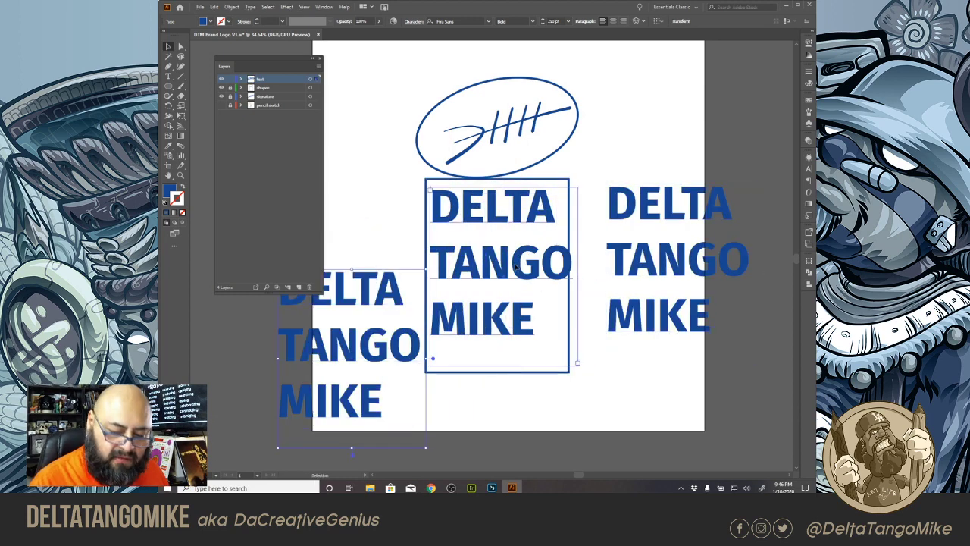
pyautogui.press('t')
pyautogui.moveTo(435, 254); pyautogui.dragTo(565, 341)
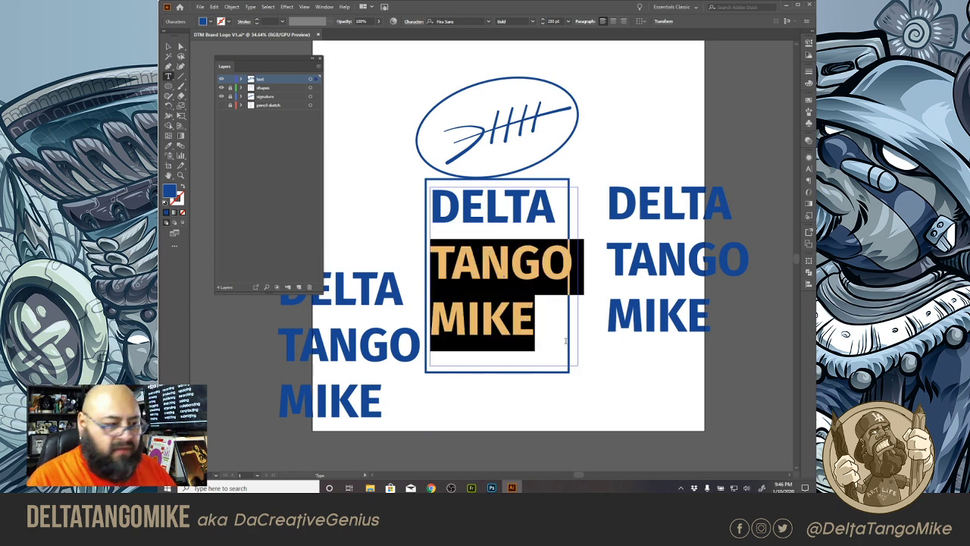
pyautogui.press('BackSpace')
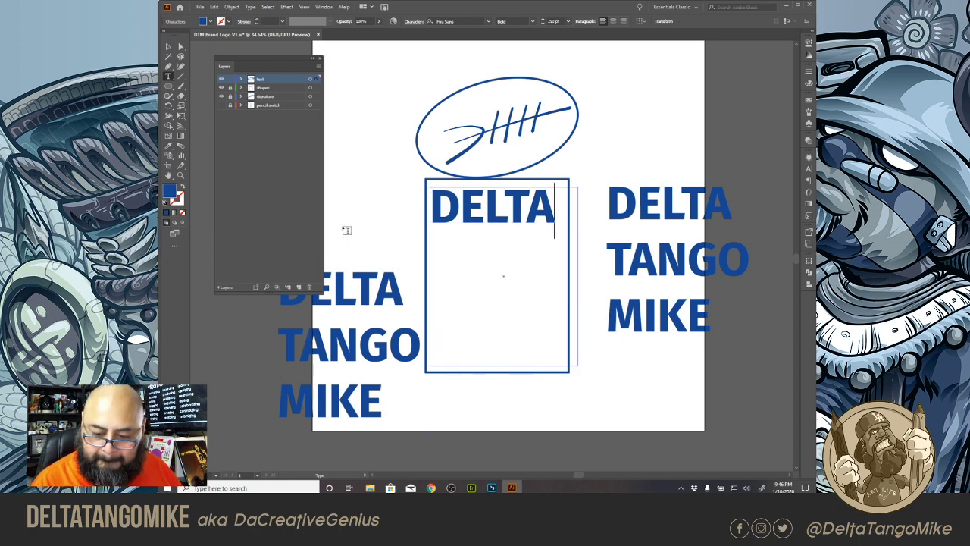
pyautogui.click(169, 47)
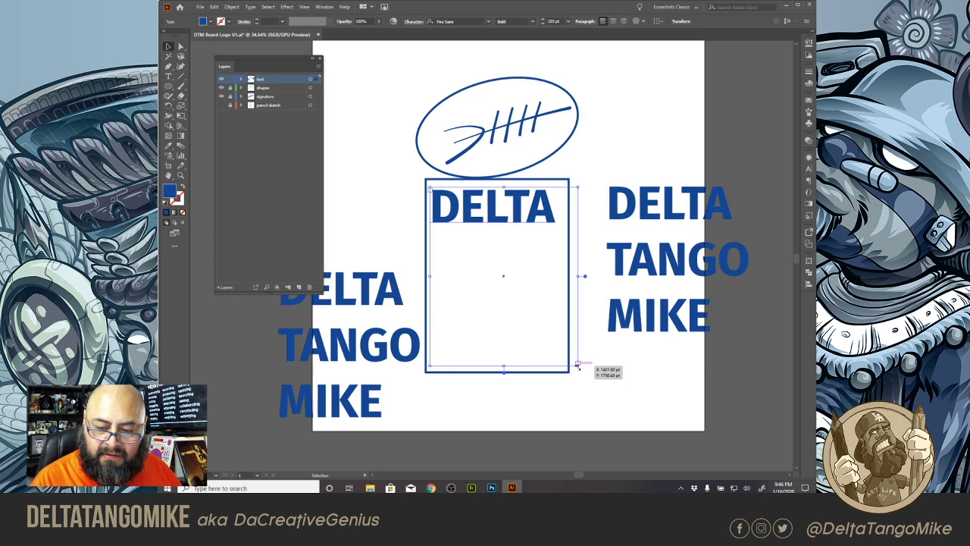
pyautogui.moveTo(578, 364); pyautogui.dragTo(559, 232)
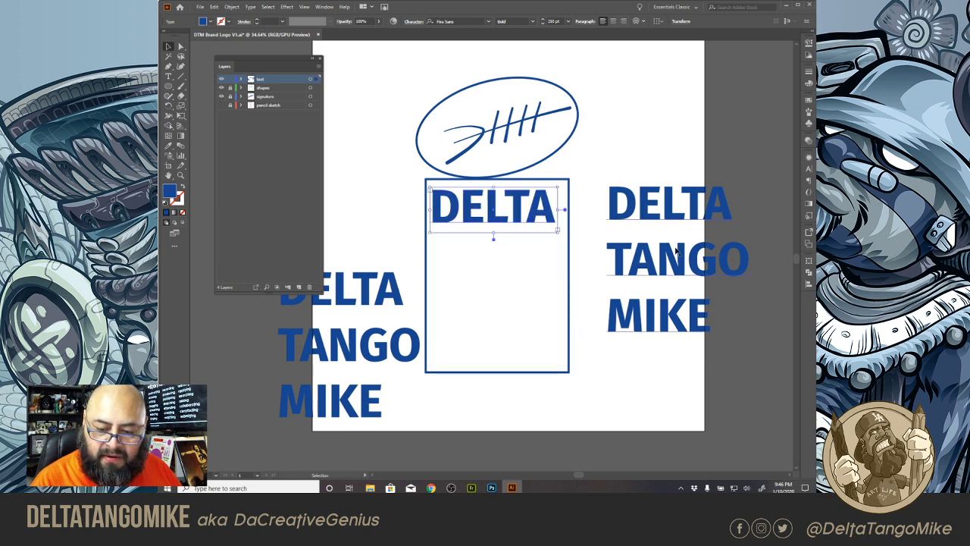
# Step: Reduce the copy beside the rectangle's right edge to TANGO and position it inside the rectangle directly below DELTA
pyautogui.moveTo(661, 267); pyautogui.dragTo(519, 336)
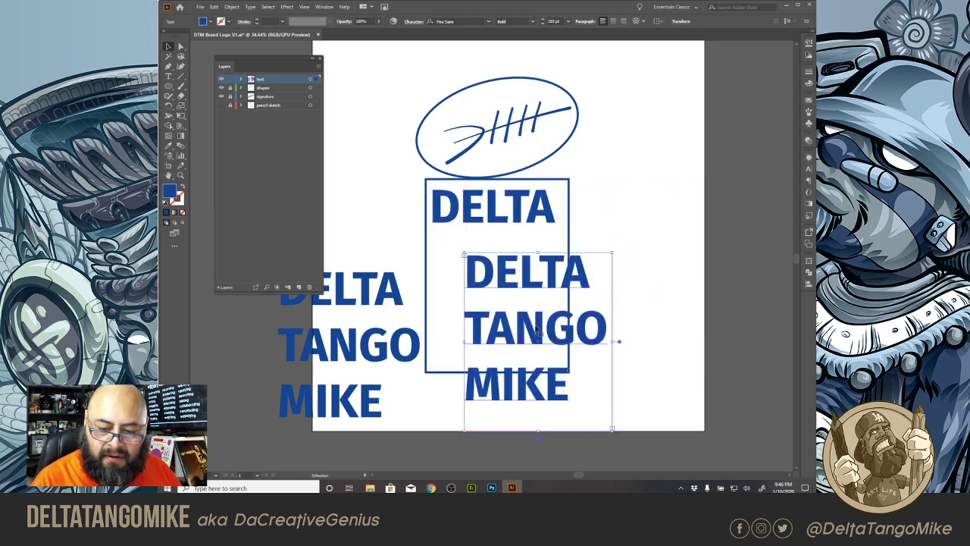
pyautogui.press('t')
pyautogui.doubleClick(588, 281)
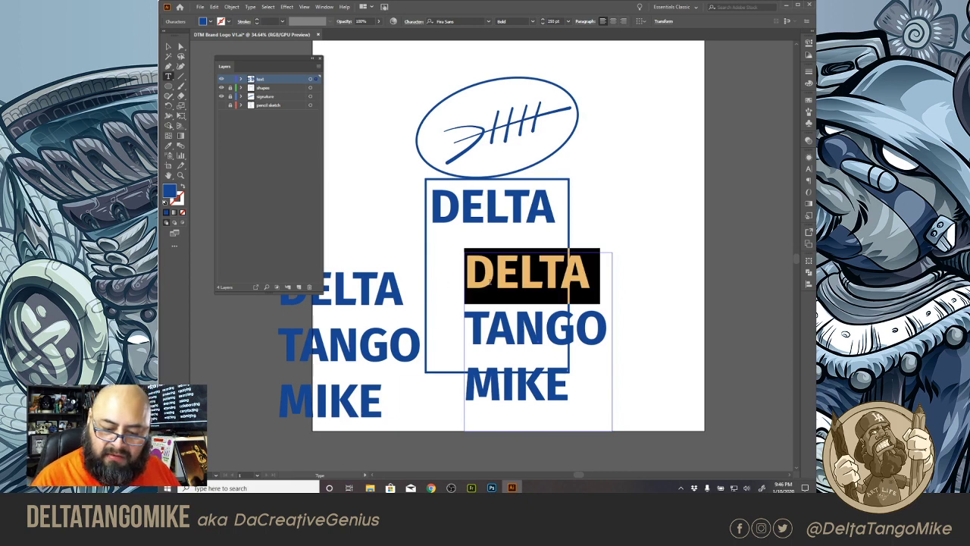
pyautogui.press('BackSpace')
pyautogui.moveTo(570, 332); pyautogui.dragTo(453, 338)
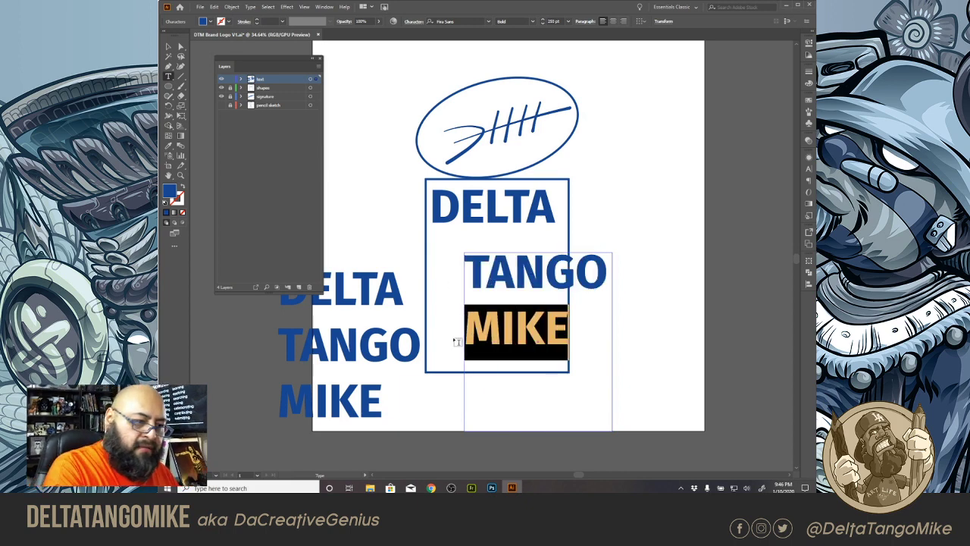
pyautogui.press('BackSpace')
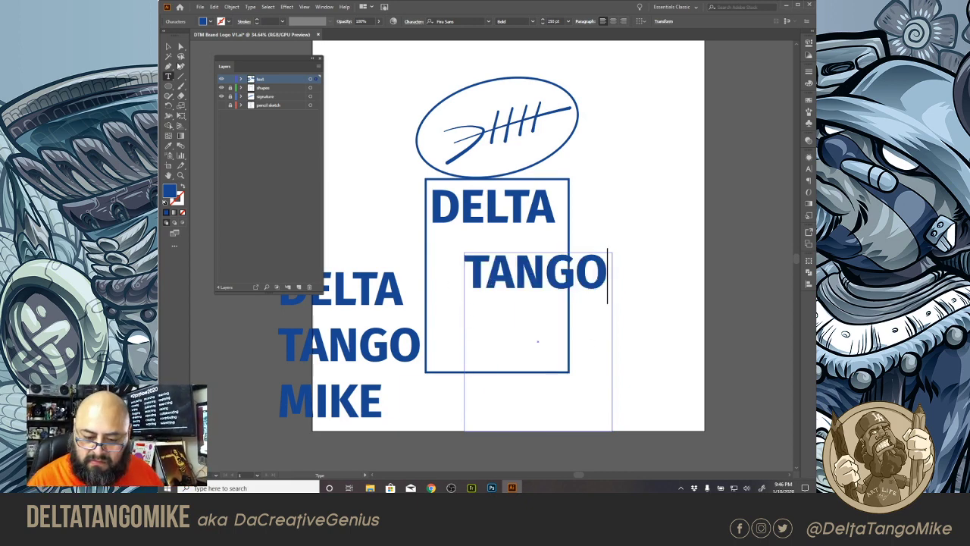
pyautogui.press('Escape')
pyautogui.moveTo(538, 429); pyautogui.dragTo(509, 283)
# Step: Delete DELTA and TANGO from the remaining three-line copy, leaving only MIKE
pyautogui.click(387, 356)
pyautogui.doubleClick(427, 353)
pyautogui.moveTo(427, 353); pyautogui.dragTo(354, 314)
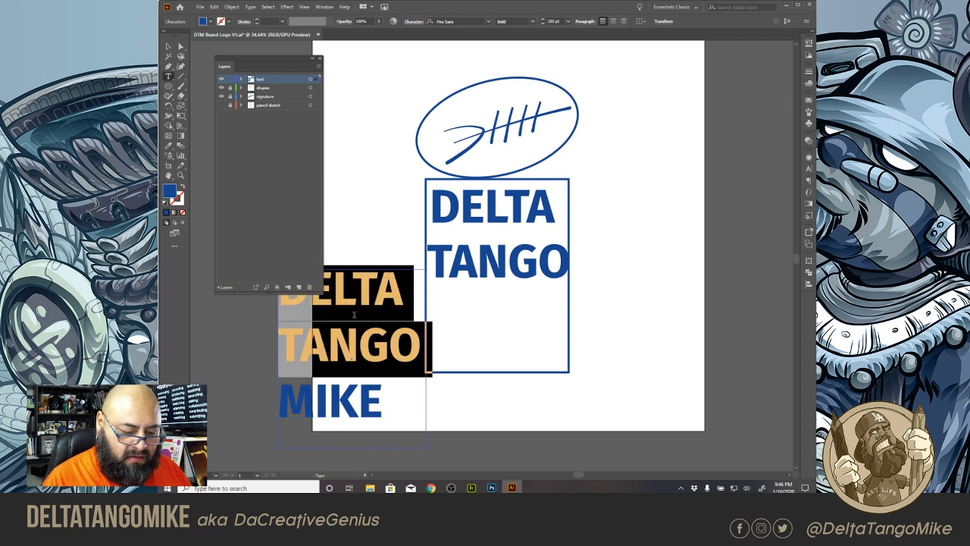
pyautogui.press('Delete')
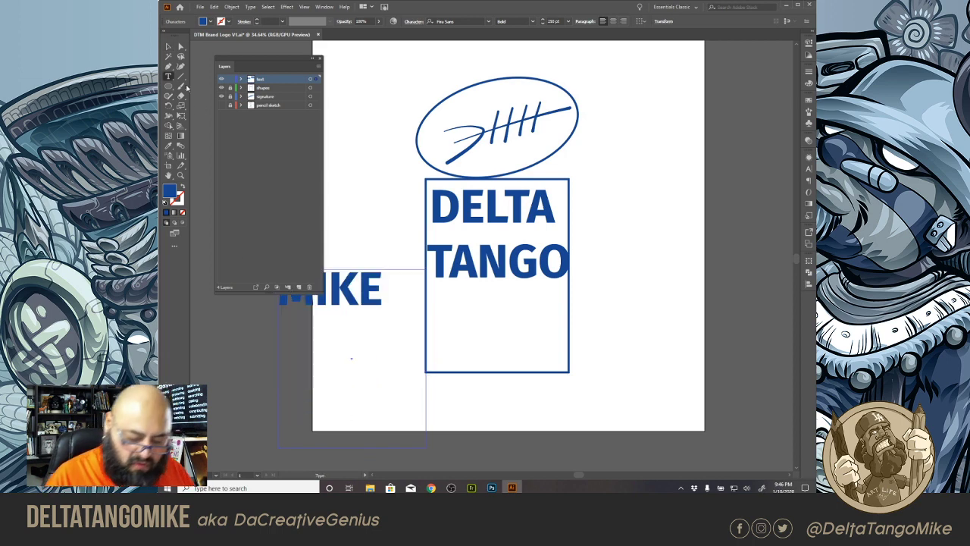
# Step: Place the MIKE block inside the rectangle directly below TANGO, and centre-align the text of all three blocks
pyautogui.press('Escape')
pyautogui.moveTo(354, 447); pyautogui.dragTo(529, 329)
pyautogui.moveTo(599, 190); pyautogui.dragTo(478, 322)
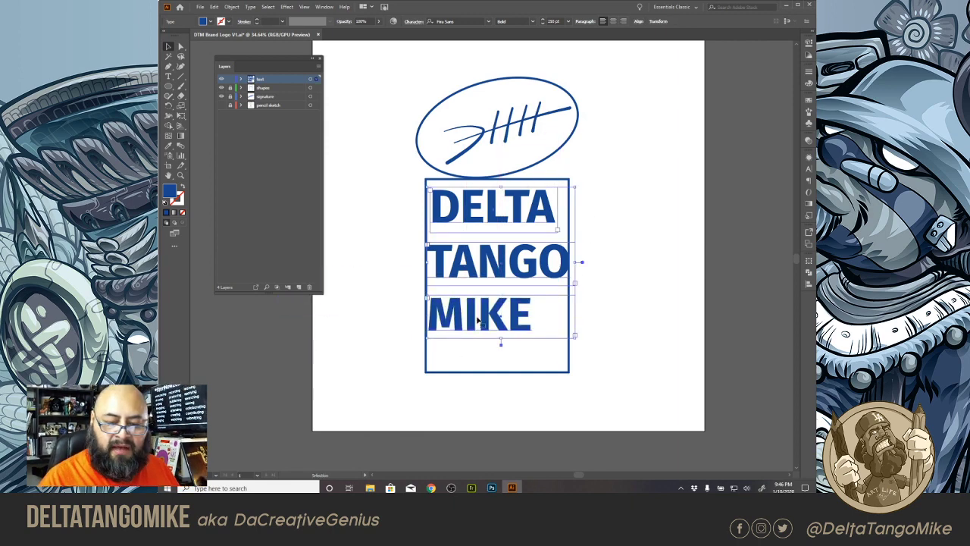
pyautogui.click(613, 20)
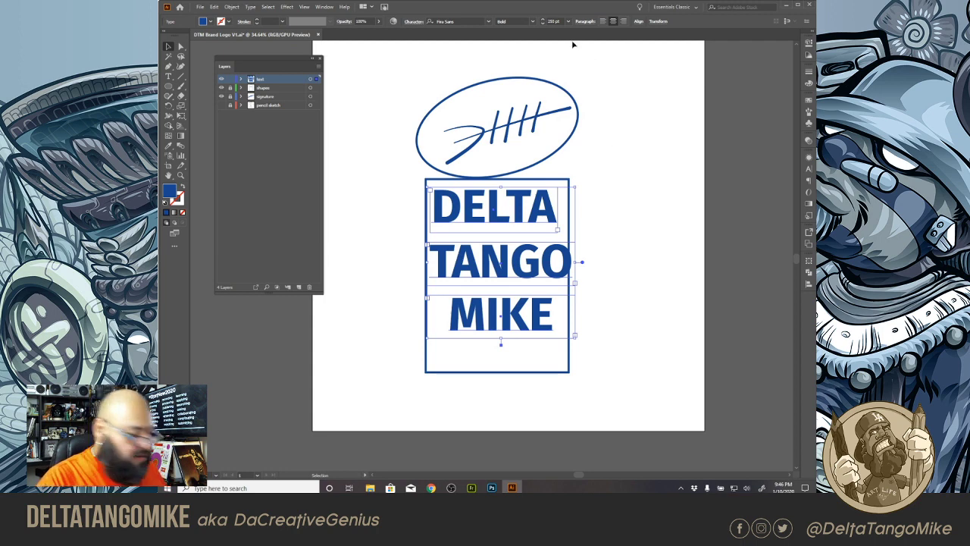
# Step: Set the font size of the DELTA, TANGO and MIKE blocks to 260 pt
pyautogui.click(554, 20)
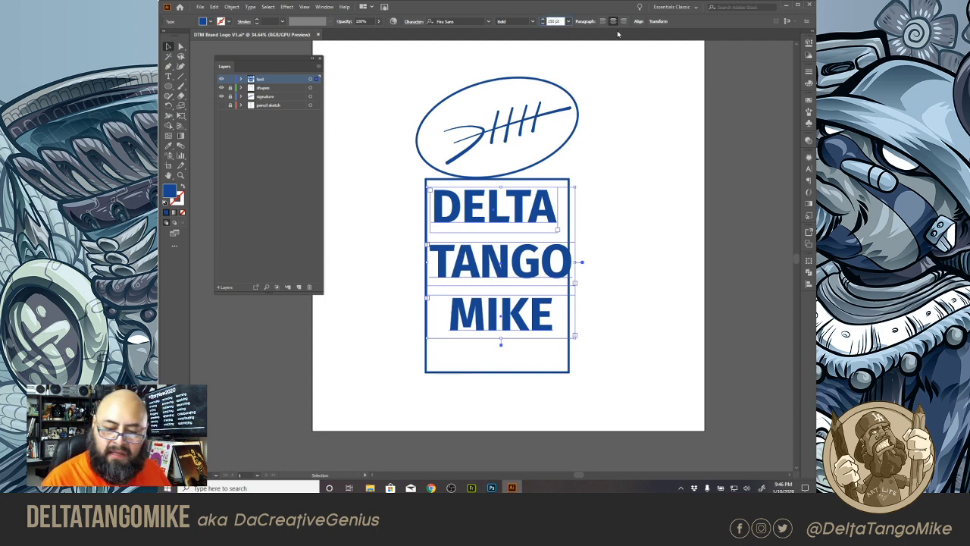
pyautogui.write('200')
pyautogui.press('Return')
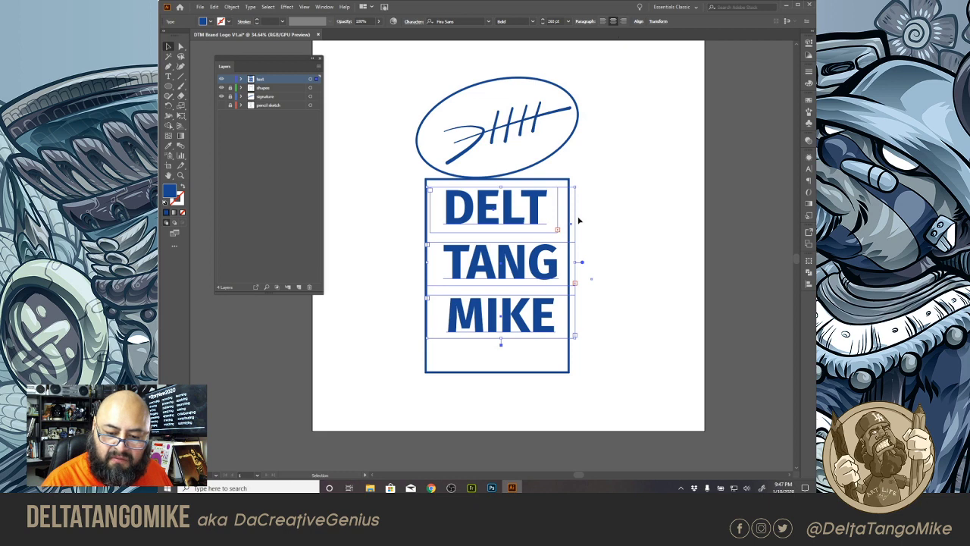
# Step: Enlarge the DELTA and TANGO text frames enough to fit each full word on its line
pyautogui.click(607, 214)
pyautogui.click(559, 210)
pyautogui.doubleClick(563, 212)
pyautogui.hotkey('ctrl', 'a')
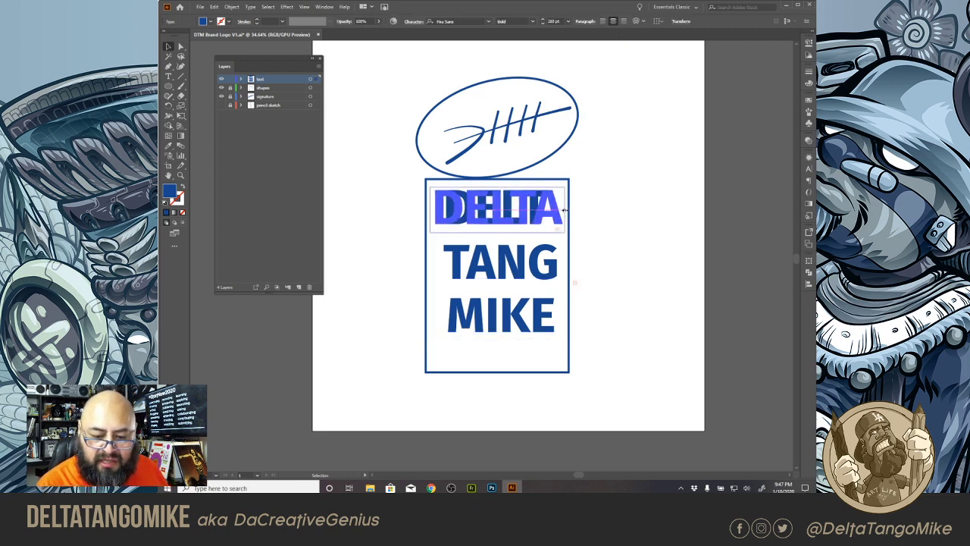
pyautogui.click(444, 271)
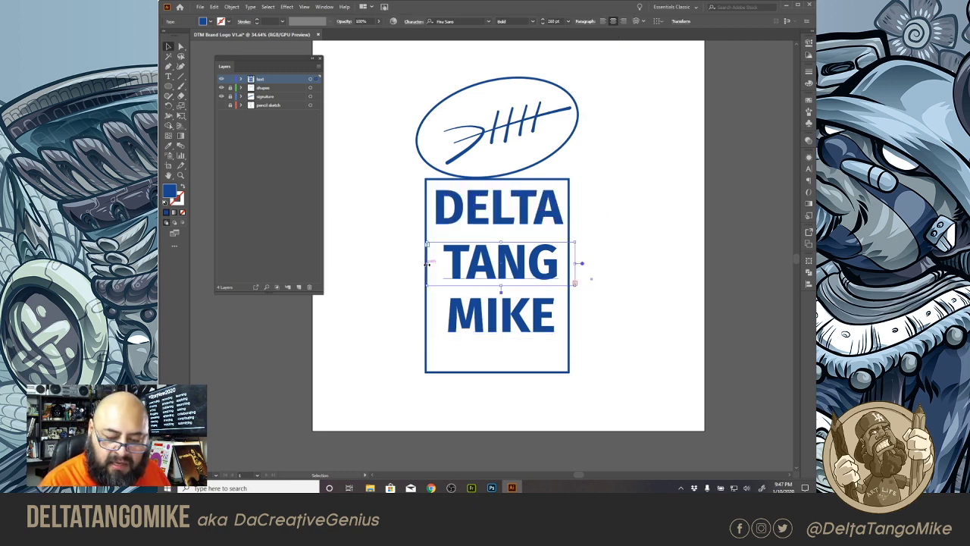
pyautogui.moveTo(426, 264); pyautogui.dragTo(418, 263)
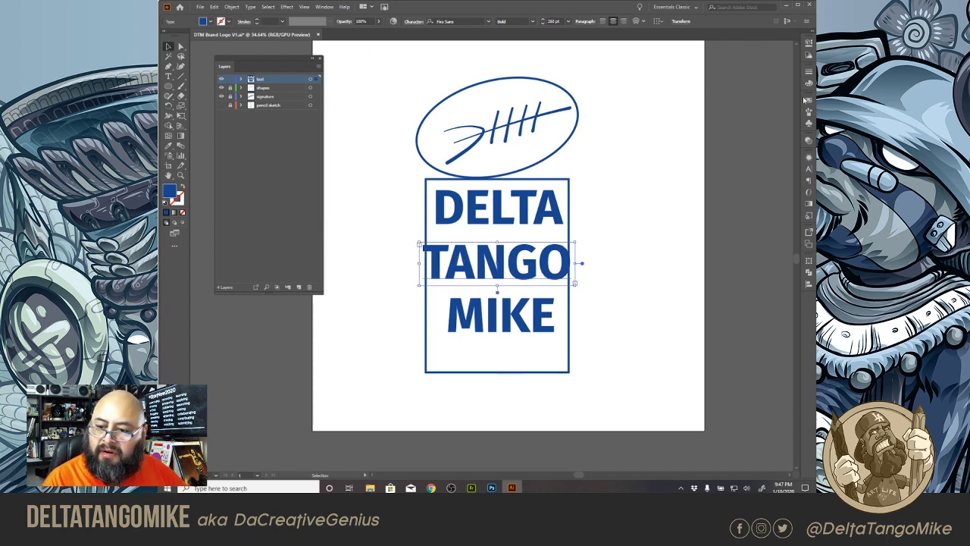
# Step: Float the Character settings beside the artwork and tighten TANGO's tracking to -50
pyautogui.click(808, 170)
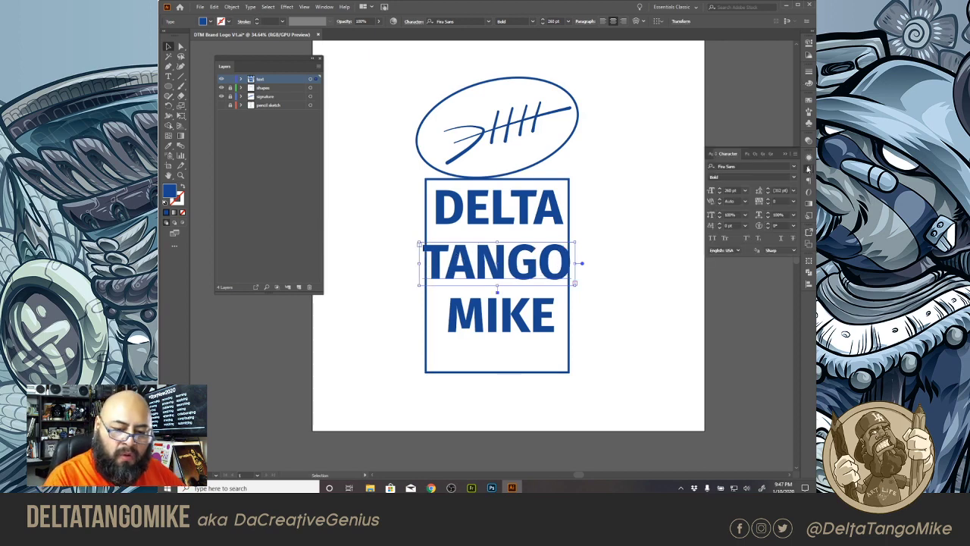
pyautogui.moveTo(726, 153); pyautogui.dragTo(613, 81)
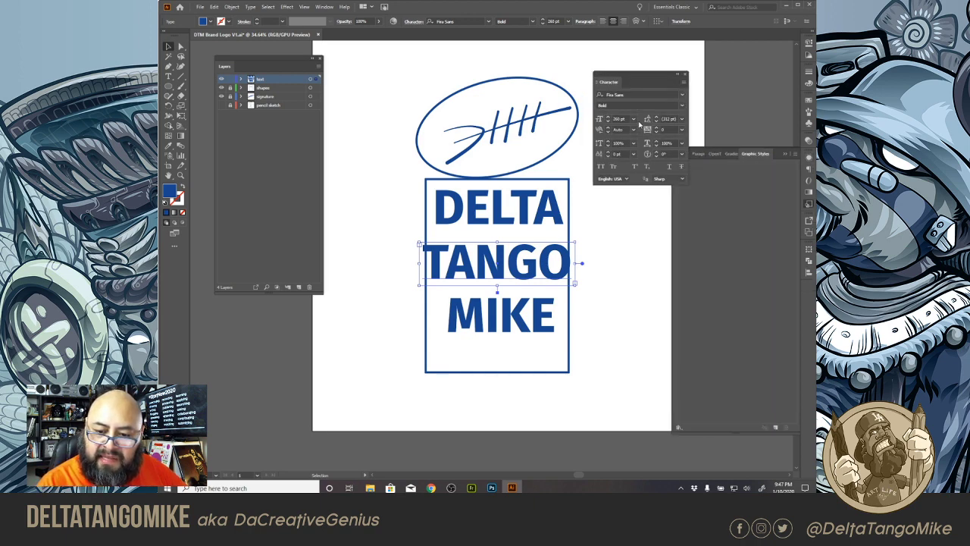
pyautogui.click(681, 130)
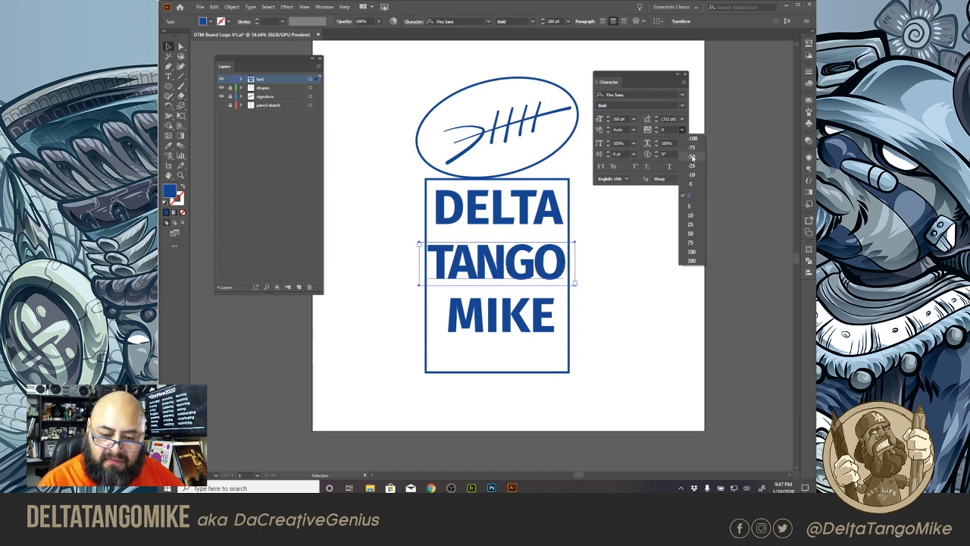
pyautogui.click(691, 147)
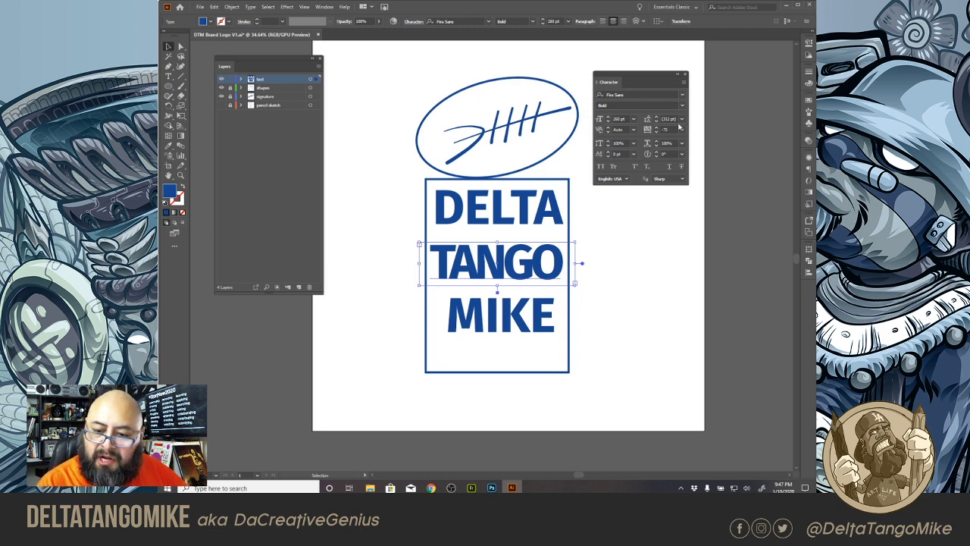
pyautogui.click(681, 130)
pyautogui.click(697, 161)
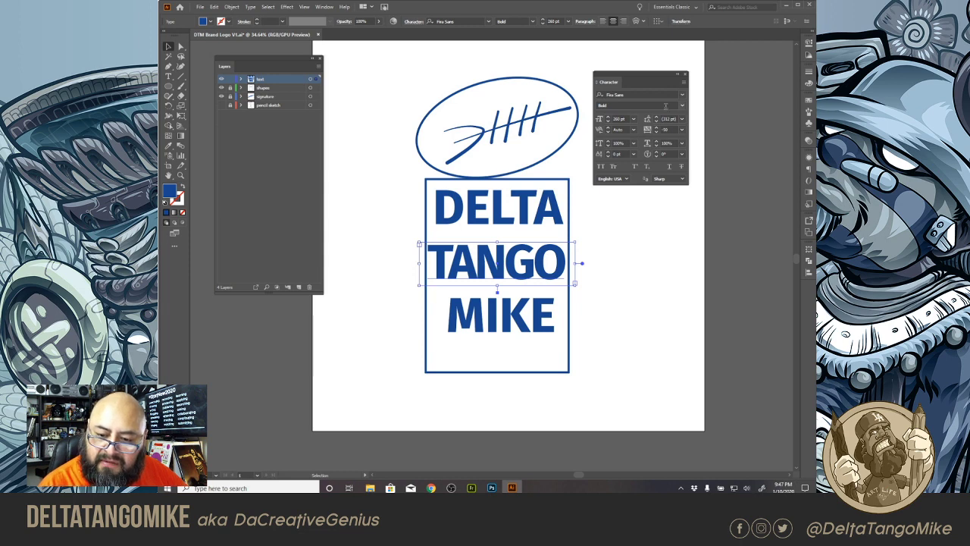
# Step: Narrow TANGO to 90% horizontal scale and set its tracking to -25
pyautogui.click(682, 143)
pyautogui.click(673, 179)
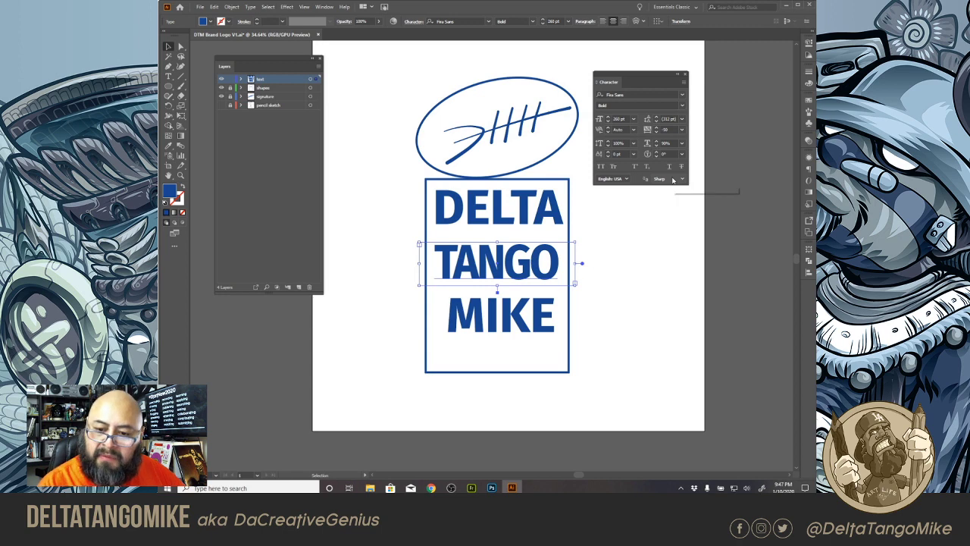
pyautogui.click(682, 129)
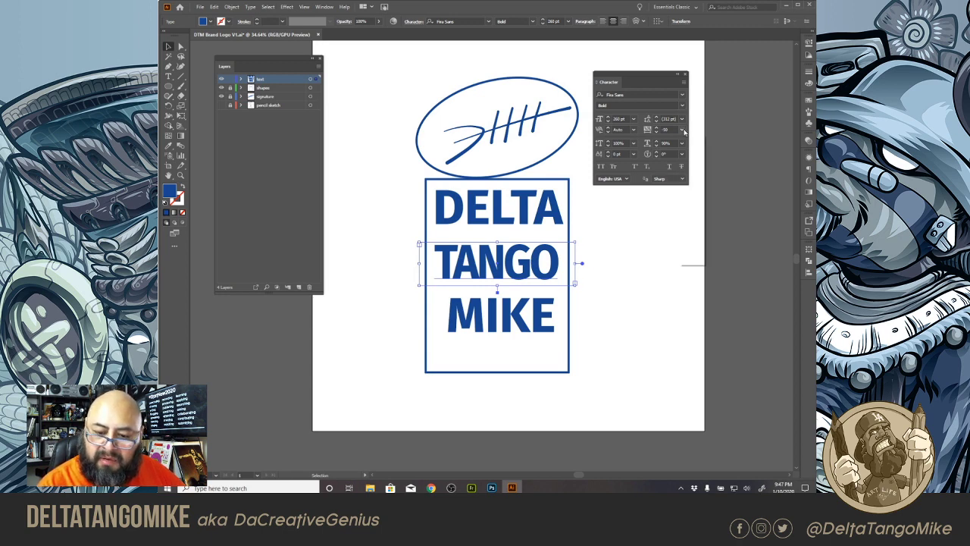
pyautogui.click(693, 166)
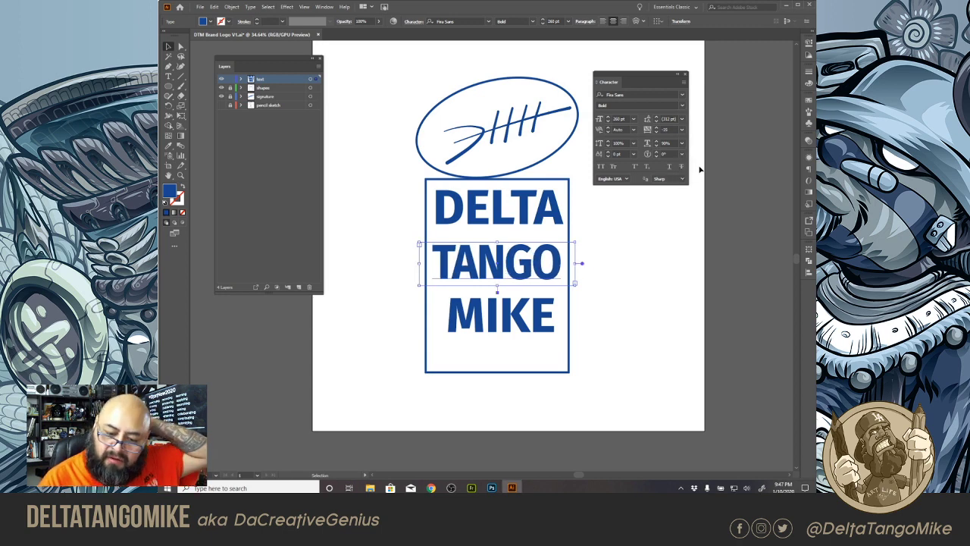
# Step: Move TANGO up close beneath DELTA, and MIKE up close beneath TANGO
pyautogui.moveTo(555, 270)
pyautogui.mouseDown()
pyautogui.moveTo(561, 244)
pyautogui.moveTo(564, 256)
pyautogui.mouseUp()
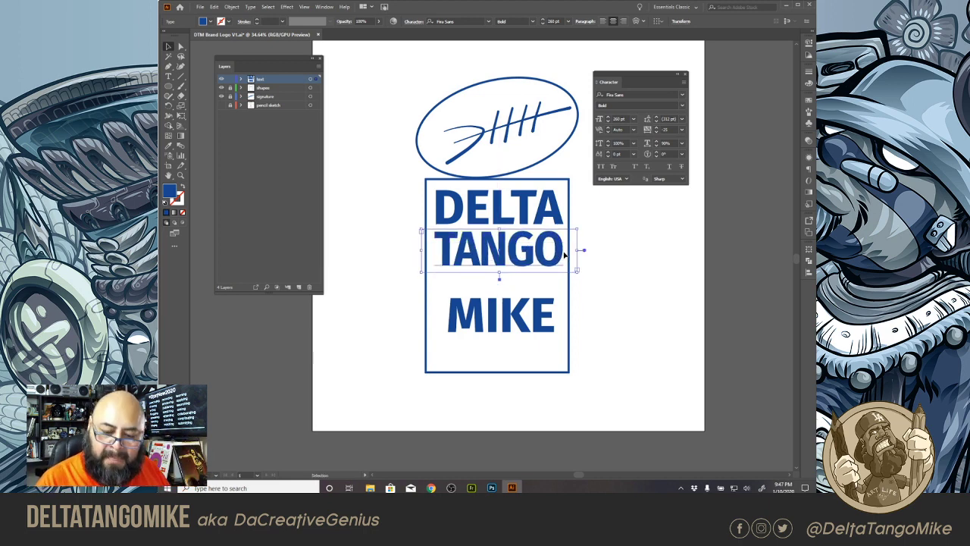
pyautogui.click(544, 319)
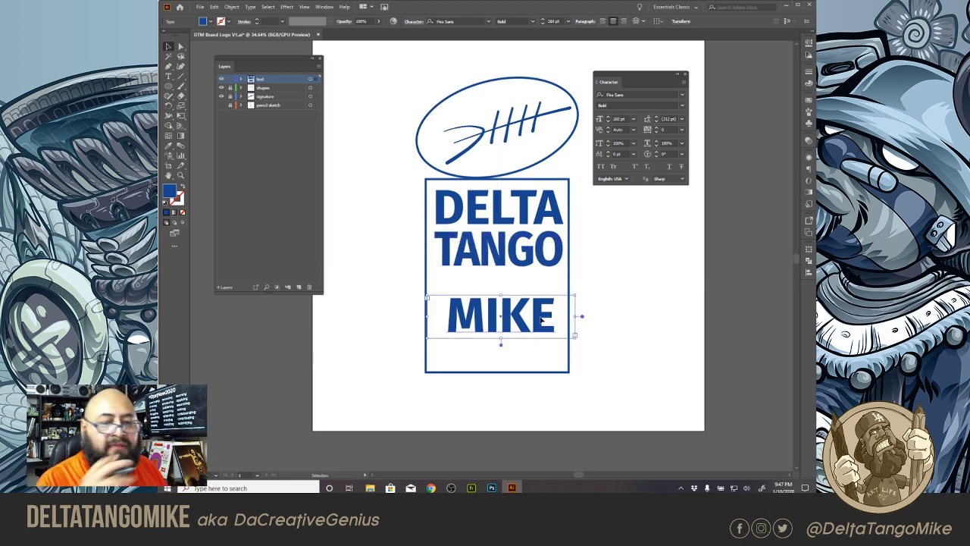
pyautogui.moveTo(544, 320); pyautogui.dragTo(541, 291)
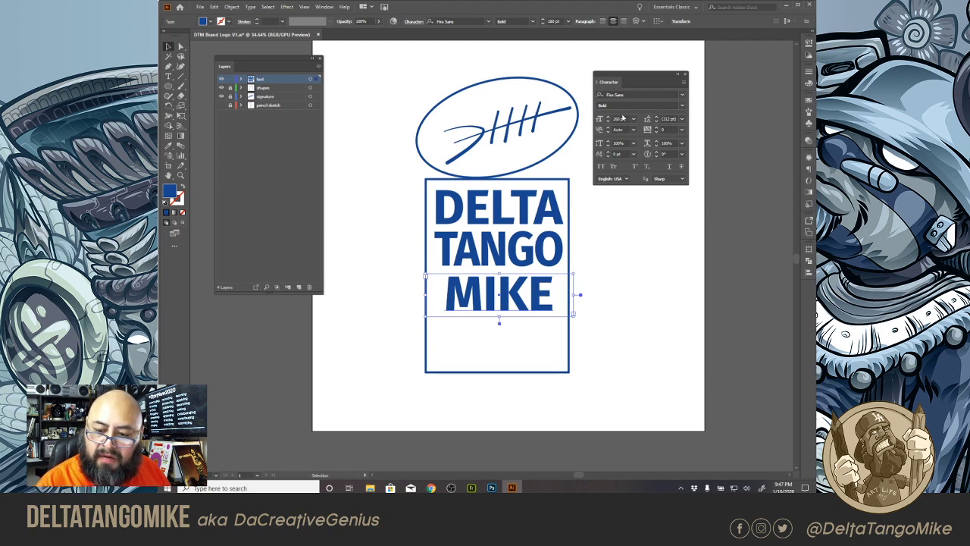
# Step: Widen MIKE to 125% horizontal scale with a tracking of 0
pyautogui.click(682, 130)
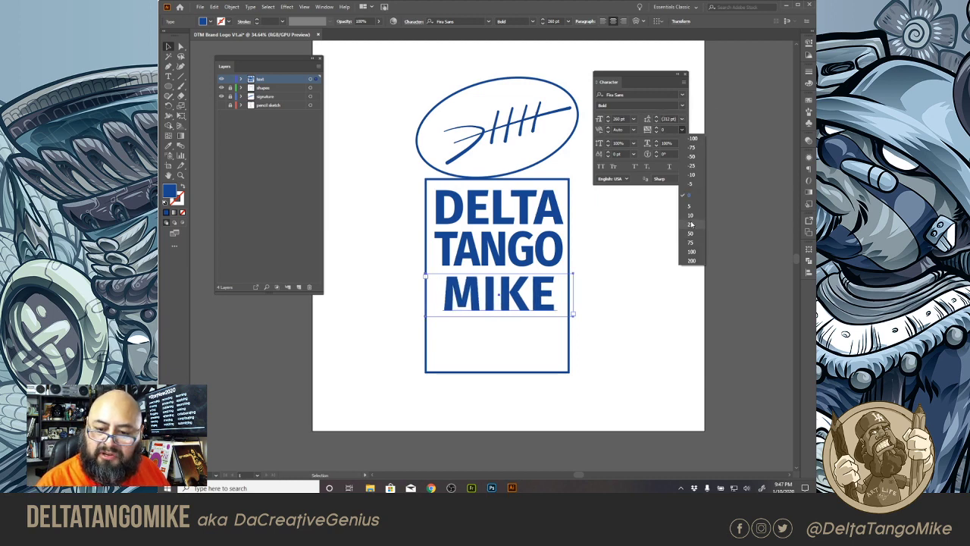
pyautogui.click(691, 217)
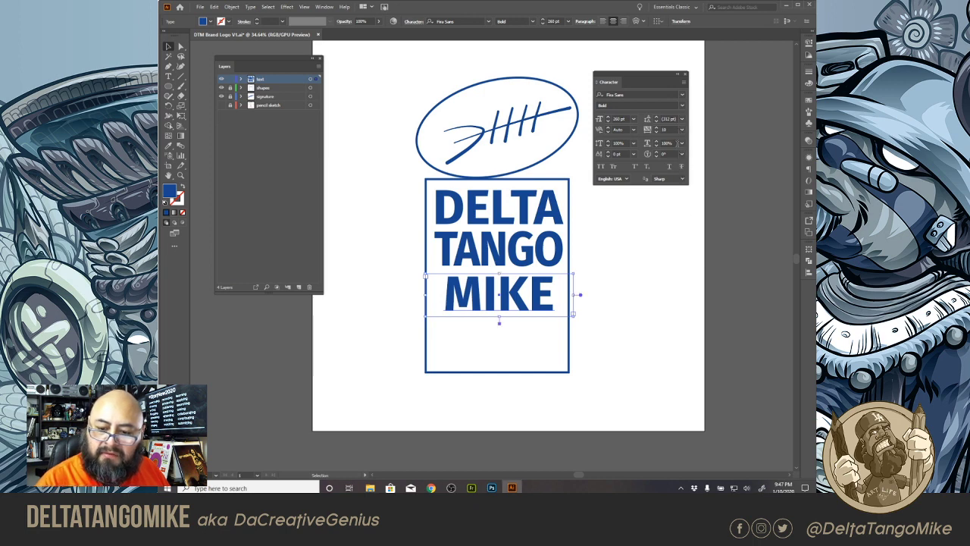
pyautogui.click(681, 143)
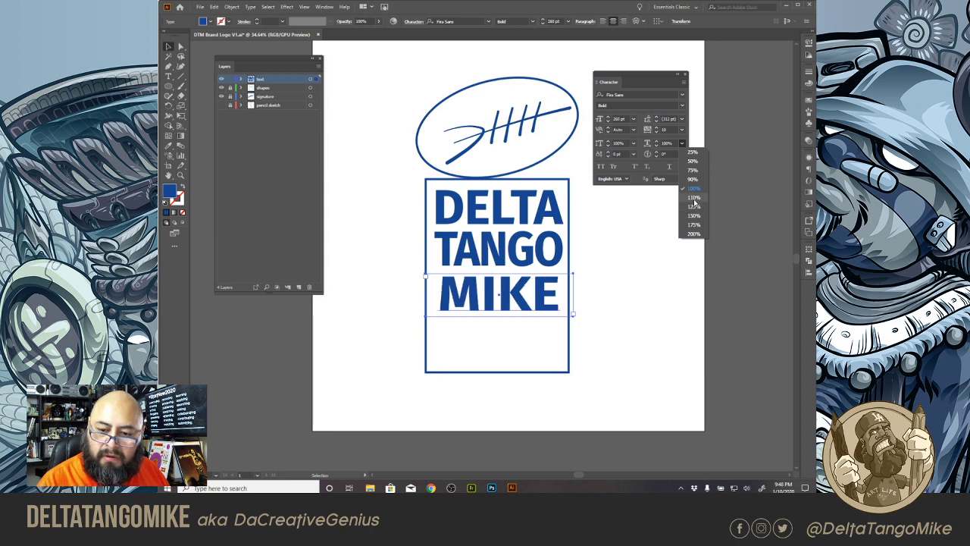
pyautogui.click(695, 199)
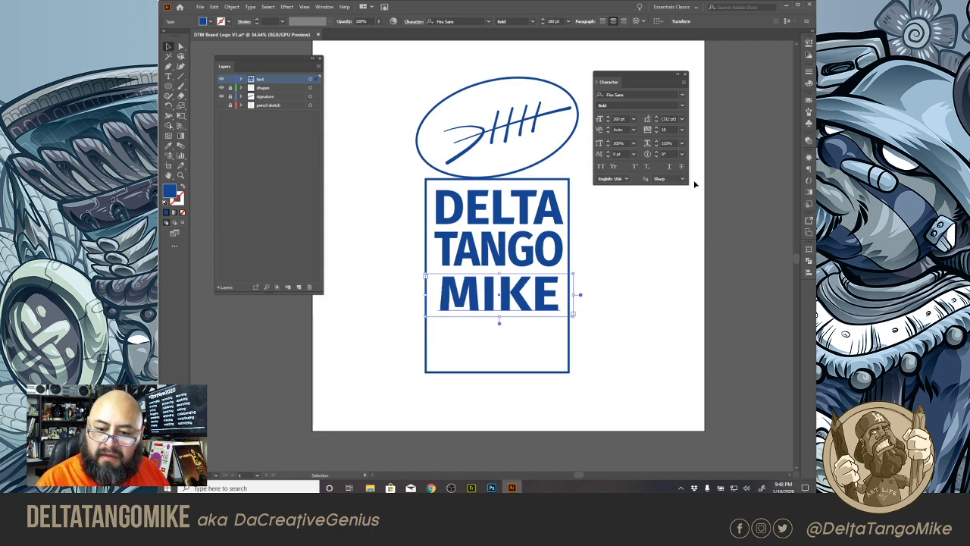
pyautogui.click(680, 144)
pyautogui.click(694, 206)
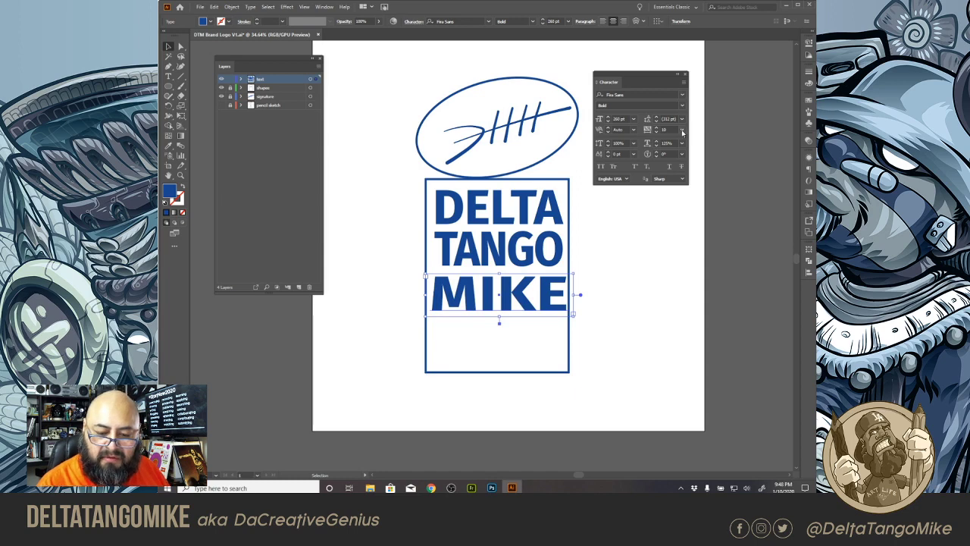
pyautogui.click(682, 129)
pyautogui.click(688, 195)
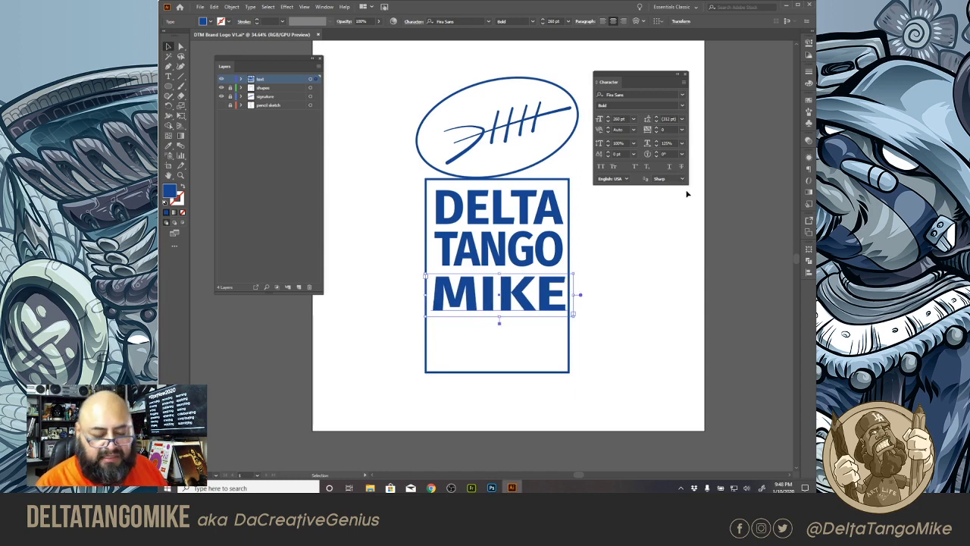
pyautogui.click(592, 338)
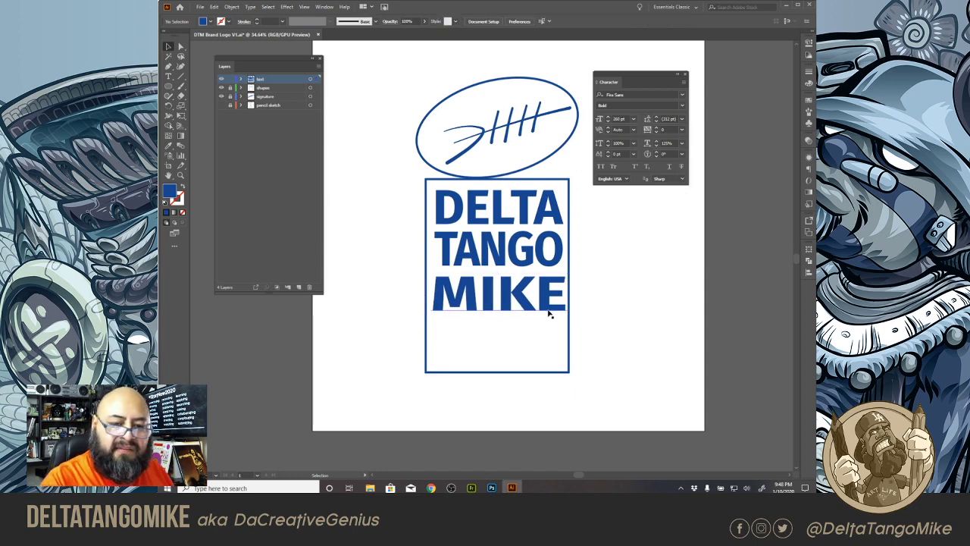
# Step: Change the font of all three text blocks to Helvetica LT Std
pyautogui.moveTo(608, 334); pyautogui.dragTo(477, 207)
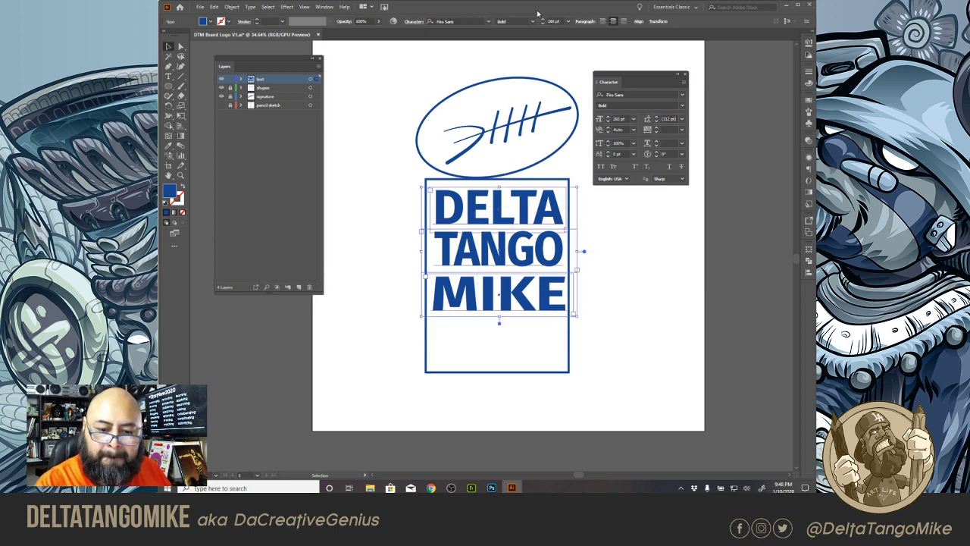
pyautogui.click(489, 21)
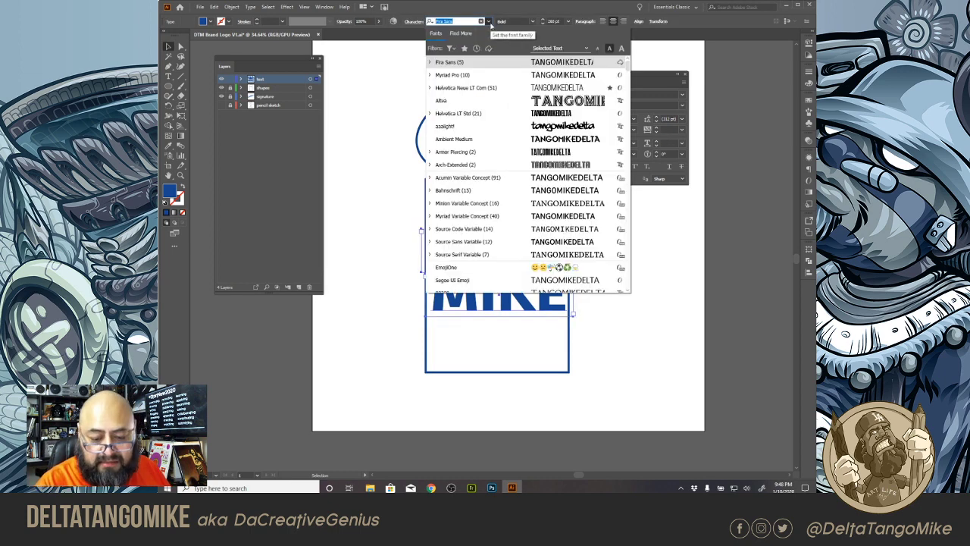
pyautogui.click(576, 114)
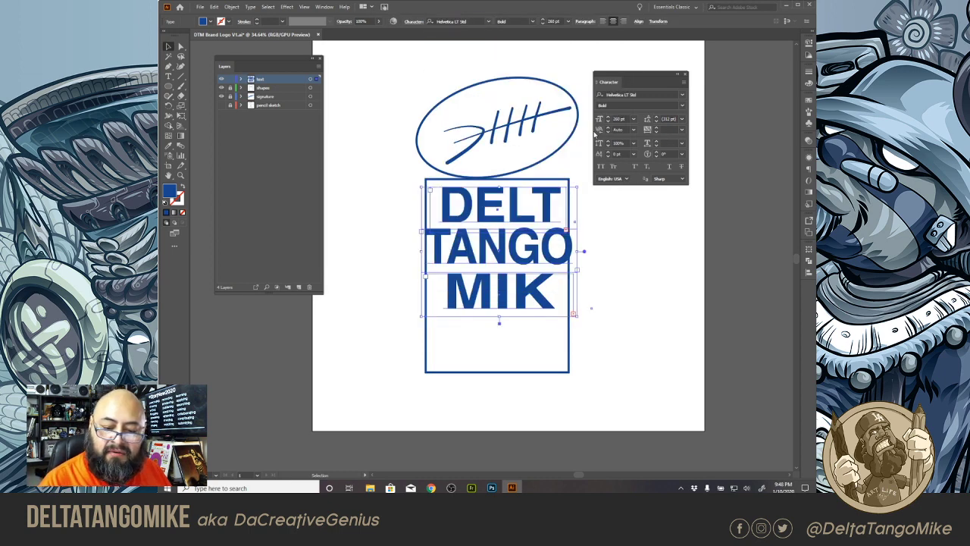
# Step: Reduce the DELTA text's font size to 230 pt so the whole word fits its text frame
pyautogui.click(554, 214)
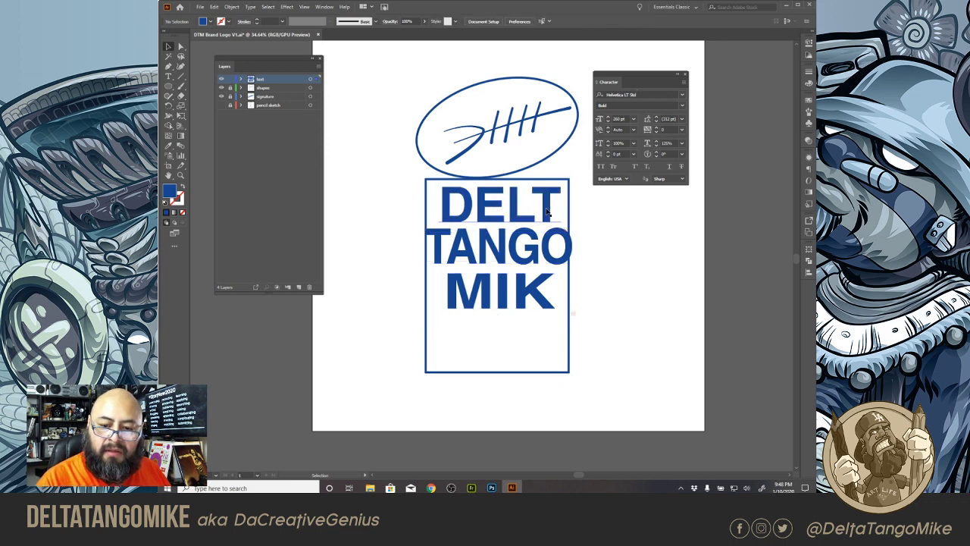
pyautogui.click(549, 212)
pyautogui.click(633, 119)
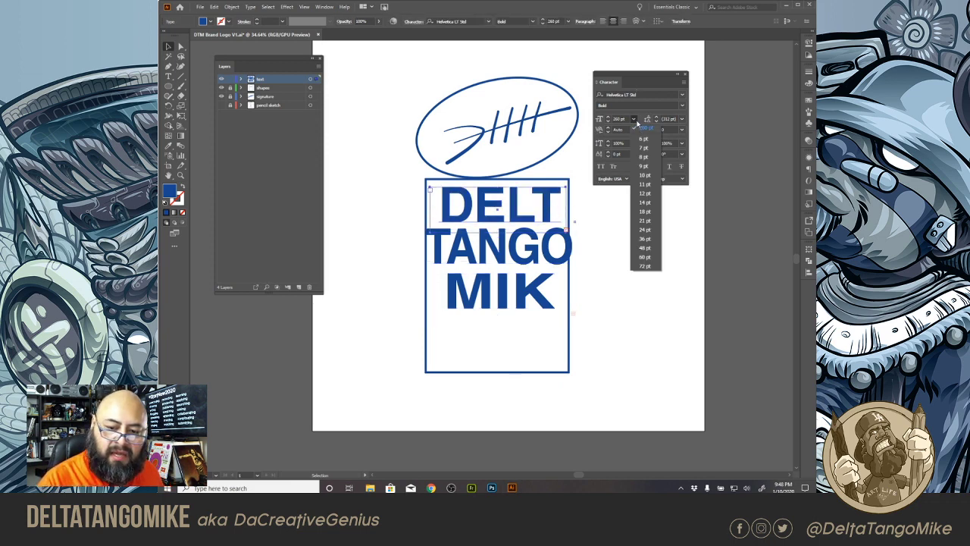
pyautogui.click(634, 119)
pyautogui.click(620, 119)
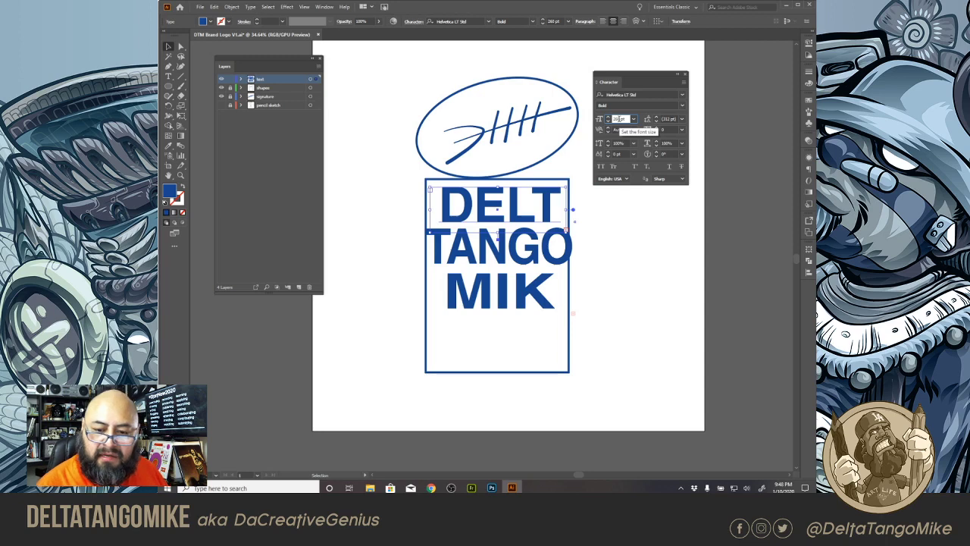
pyautogui.press('Down')
pyautogui.press('Down')
pyautogui.press('Down')
pyautogui.press('Down')
pyautogui.press('Down')
pyautogui.press('Down')
pyautogui.press('Down')
pyautogui.press('Down')
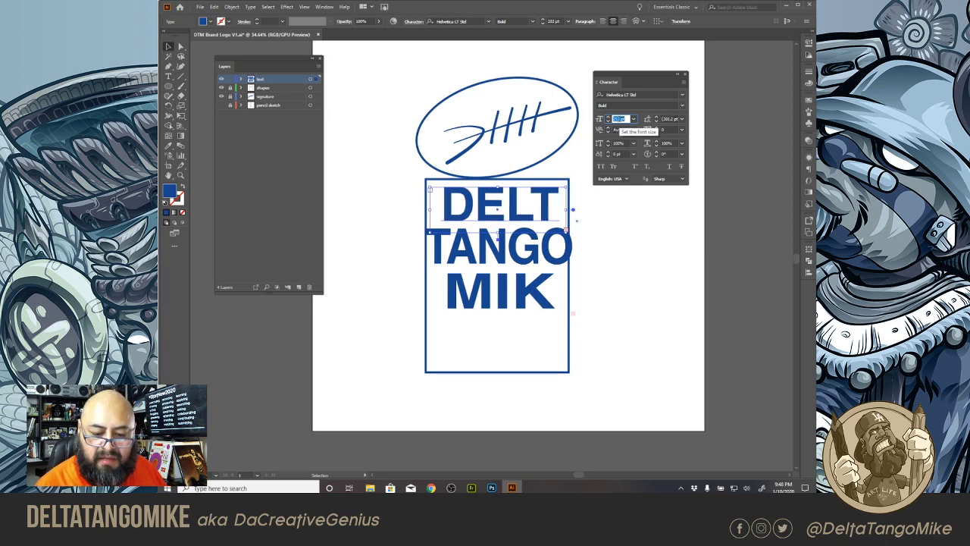
pyautogui.press('Down')
pyautogui.press('Down')
pyautogui.press('Down')
pyautogui.press('Down')
pyautogui.press('Down')
pyautogui.press('Down')
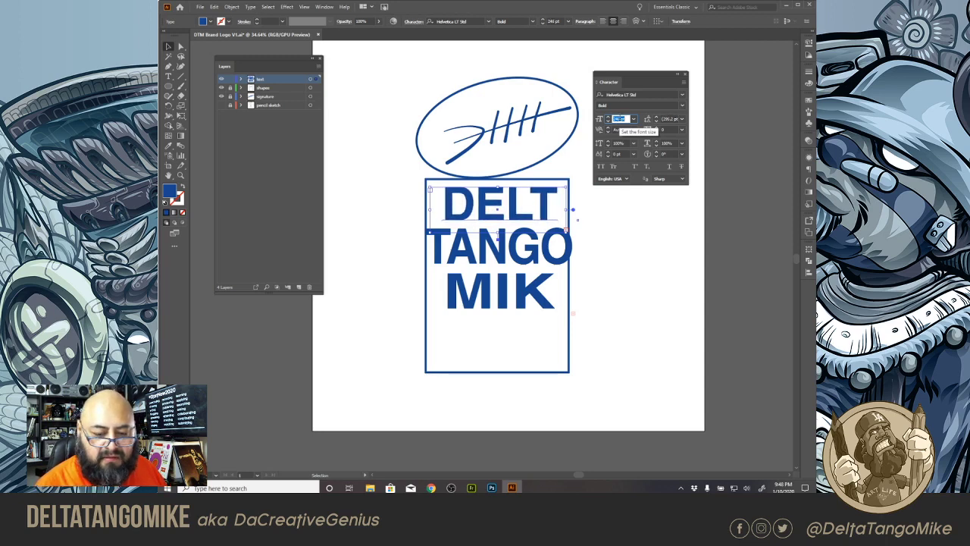
pyautogui.press('Down')
pyautogui.press('Down')
pyautogui.press('Down')
pyautogui.press('Down')
pyautogui.press('Down')
pyautogui.press('Down')
pyautogui.press('Down')
pyautogui.press('Down')
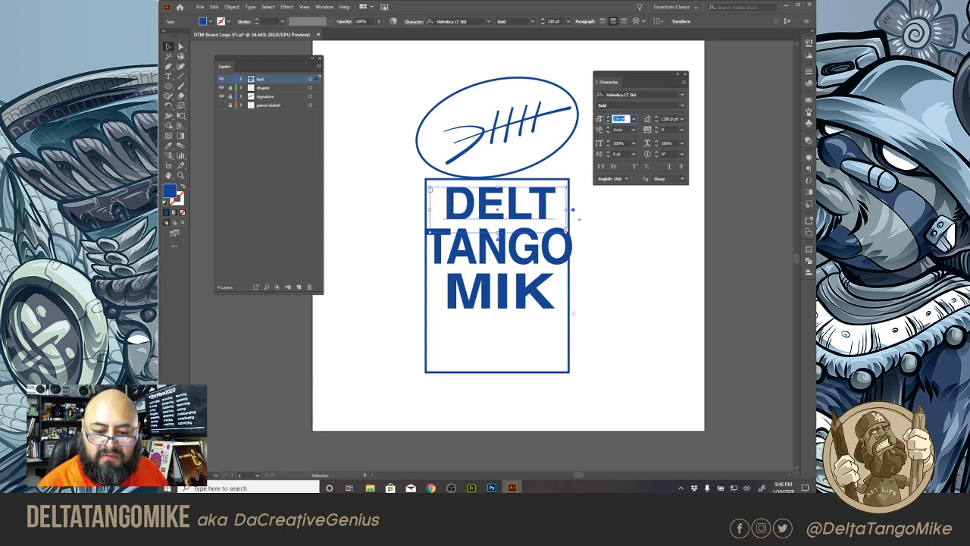
pyautogui.press('Down')
pyautogui.press('Down')
pyautogui.press('Down')
pyautogui.press('Down')
pyautogui.press('Down')
pyautogui.press('Down')
pyautogui.press('Down')
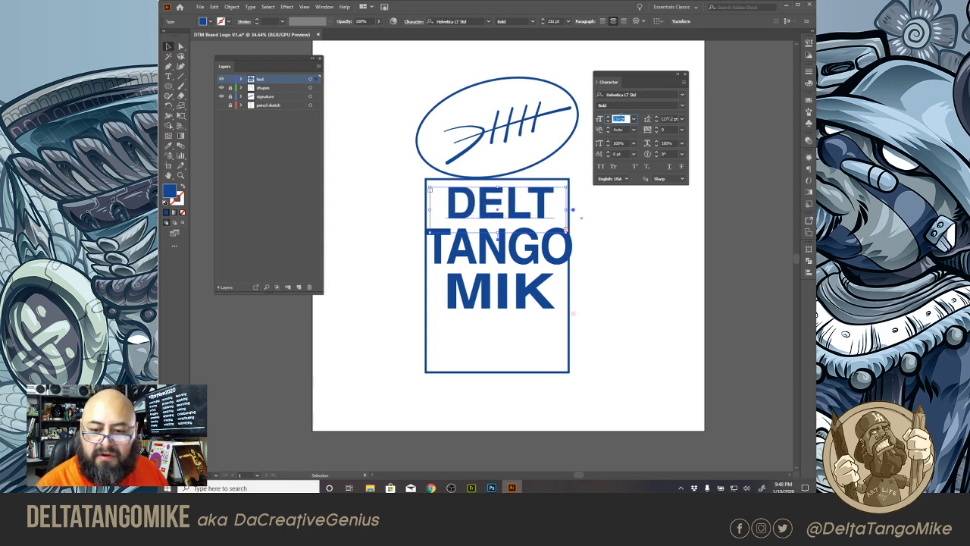
pyautogui.press('Down')
pyautogui.press('Down')
pyautogui.press('Down')
pyautogui.press('Up')
pyautogui.press('Up')
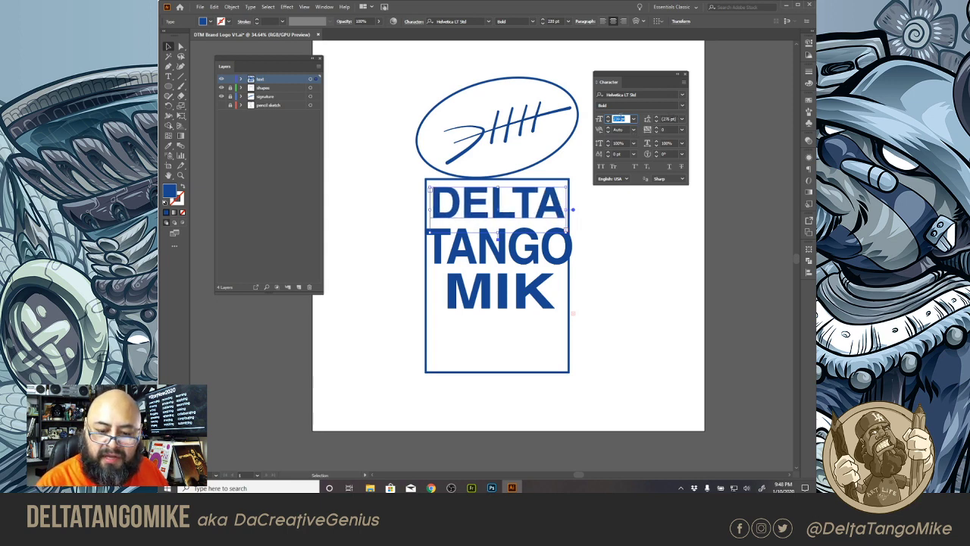
# Step: Set the font size of the TANGO and MIKE text blocks to 230 pt
pyautogui.click(498, 237)
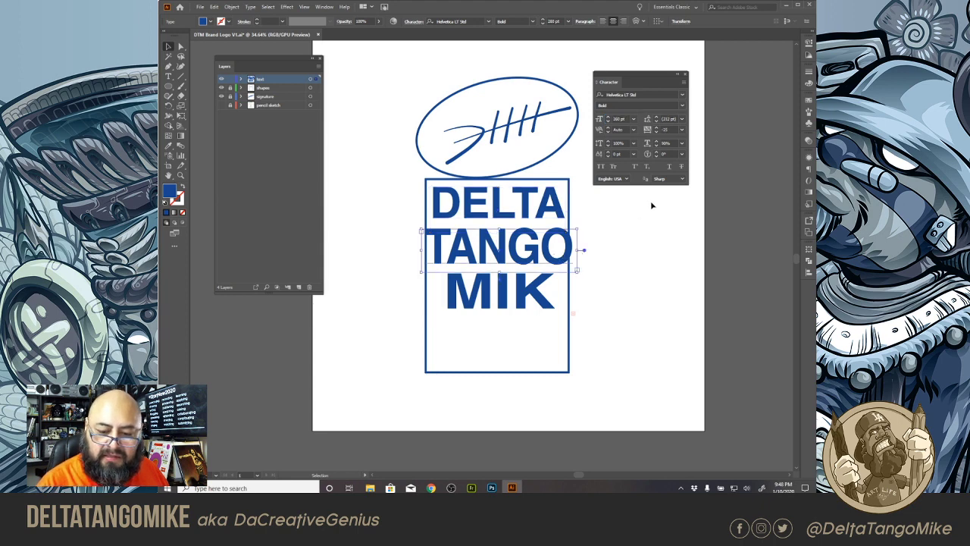
pyautogui.click(619, 119)
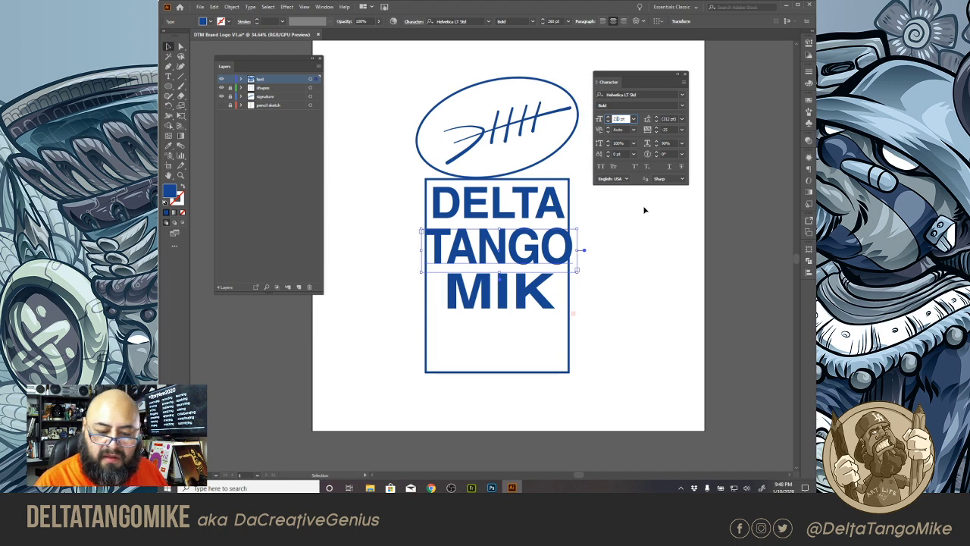
pyautogui.write('230')
pyautogui.press('Return')
pyautogui.moveTo(608, 285); pyautogui.dragTo(573, 302)
pyautogui.click(619, 119)
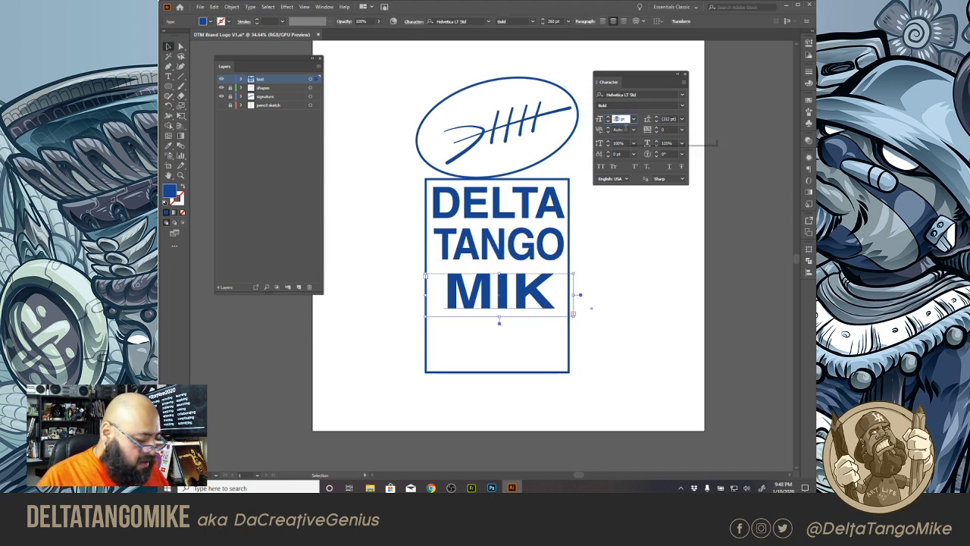
pyautogui.write('230')
pyautogui.press('Return')
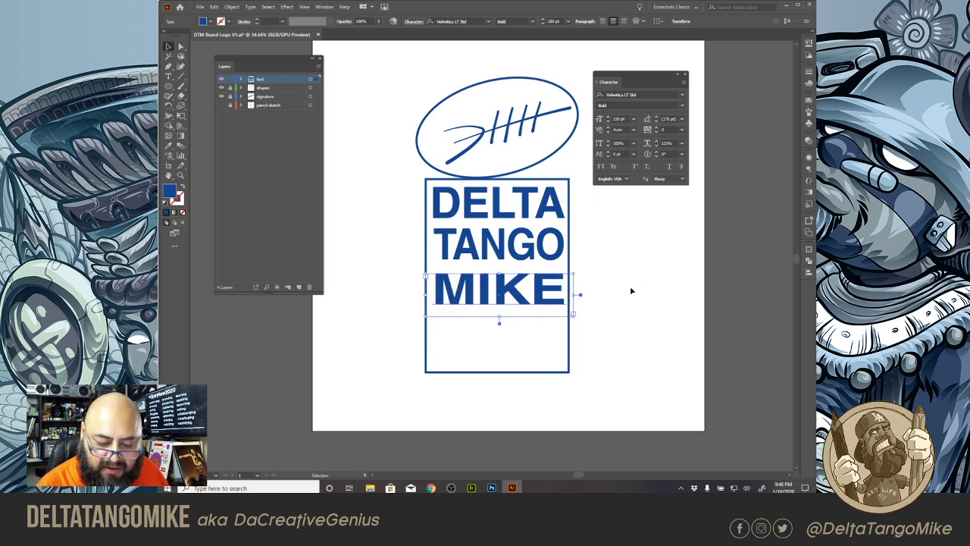
# Step: Reposition TANGO and MIKE lower in the rectangle, leaving roughly even gaps between the three text blocks
pyautogui.click(583, 325)
pyautogui.moveTo(543, 296); pyautogui.dragTo(544, 356)
pyautogui.moveTo(535, 256); pyautogui.dragTo(539, 301)
pyautogui.moveTo(543, 214)
pyautogui.mouseDown()
pyautogui.moveTo(543, 252)
pyautogui.moveTo(543, 215)
pyautogui.mouseUp()
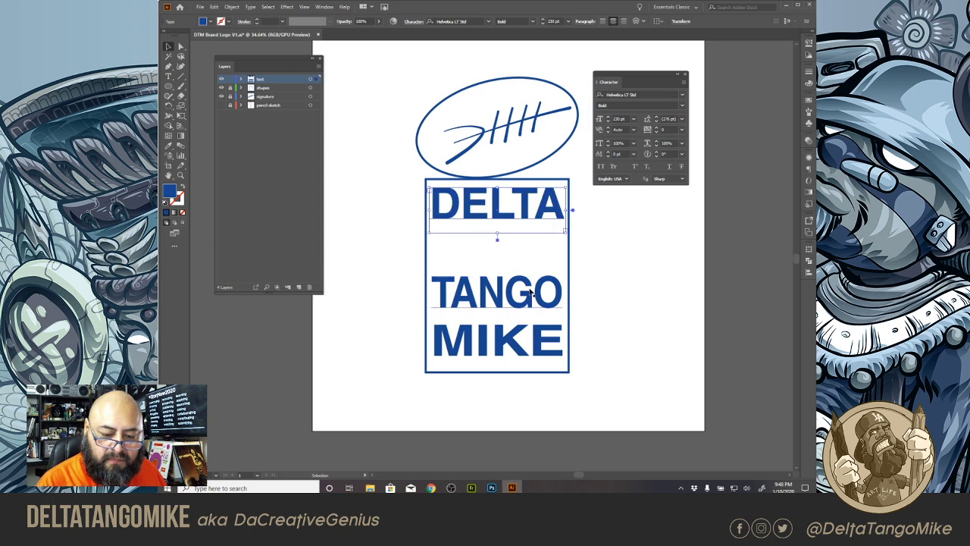
pyautogui.moveTo(530, 294); pyautogui.dragTo(544, 254)
pyautogui.click(614, 268)
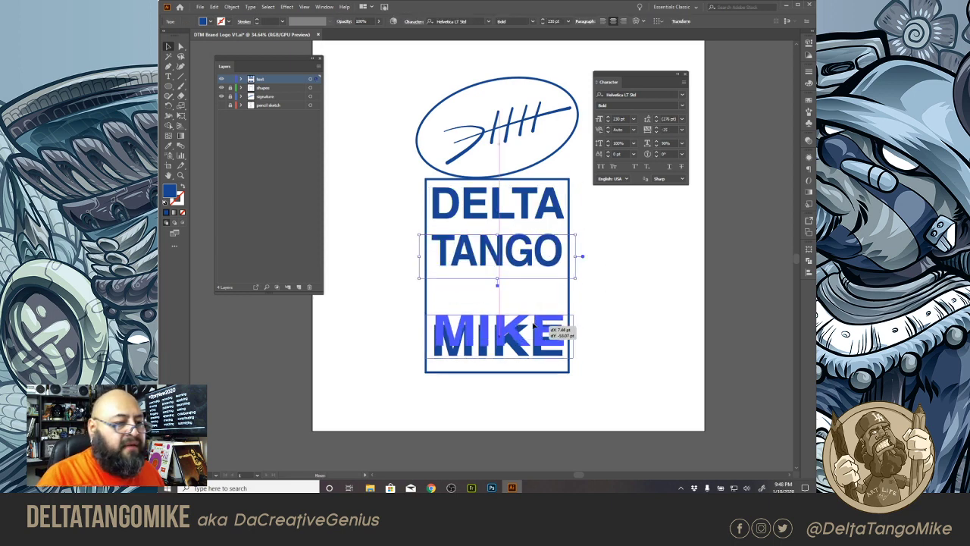
pyautogui.moveTo(534, 325); pyautogui.dragTo(534, 291)
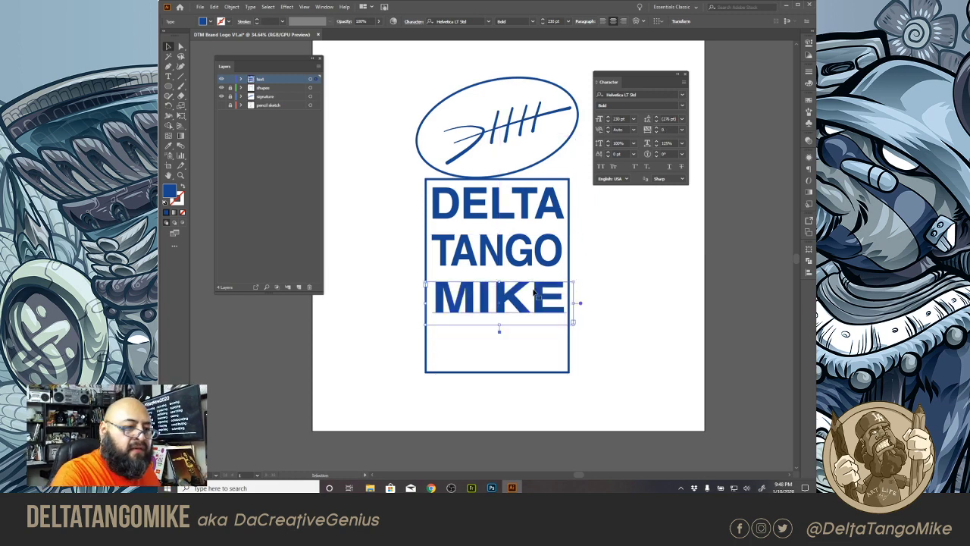
# Step: Select all three text blocks and align them to their horizontal centers
pyautogui.moveTo(388, 332); pyautogui.dragTo(420, 179)
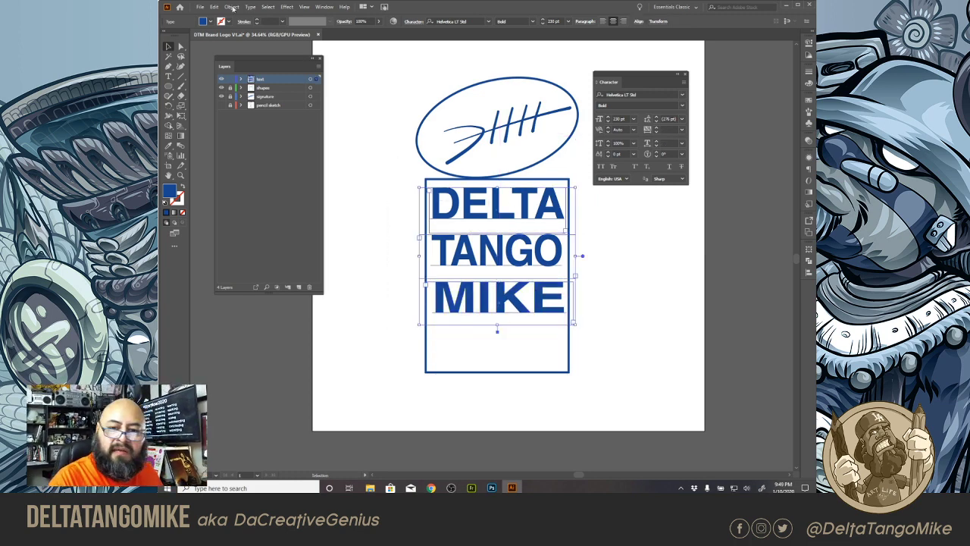
pyautogui.click(639, 21)
pyautogui.click(571, 45)
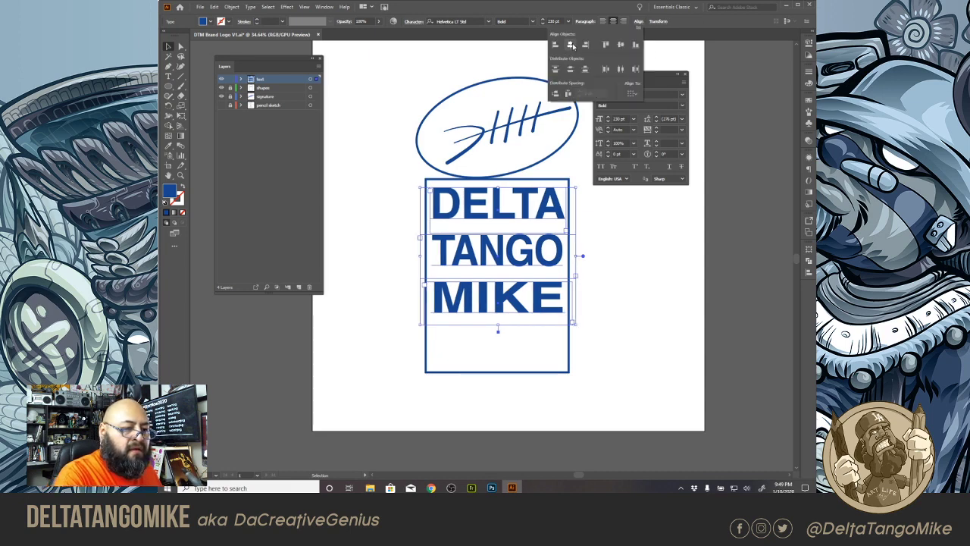
pyautogui.click(231, 7)
pyautogui.click(231, 6)
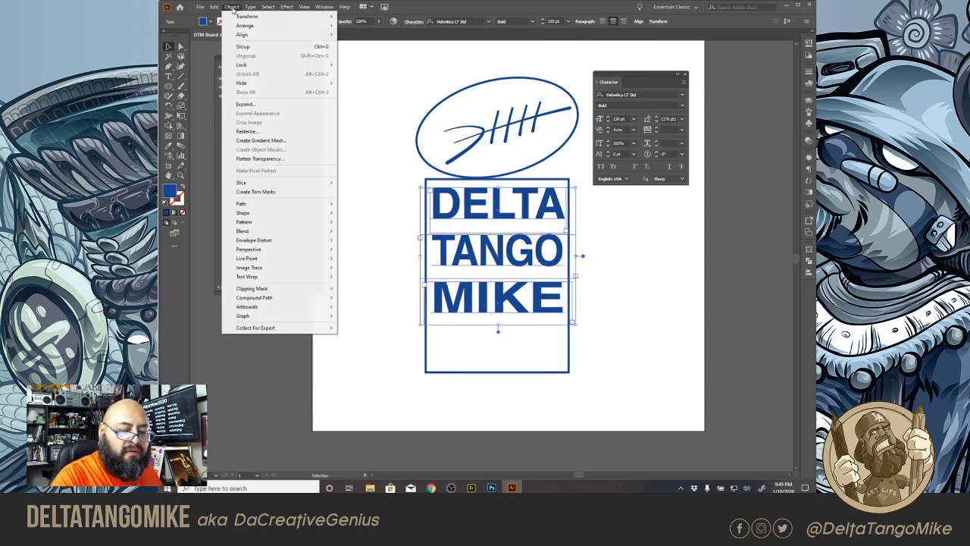
pyautogui.moveTo(304, 16)
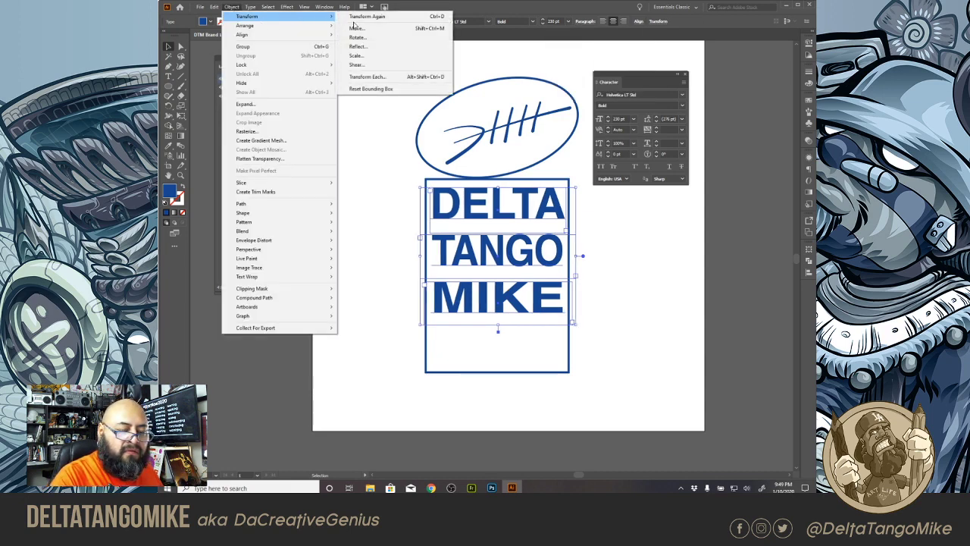
pyautogui.click(399, 58)
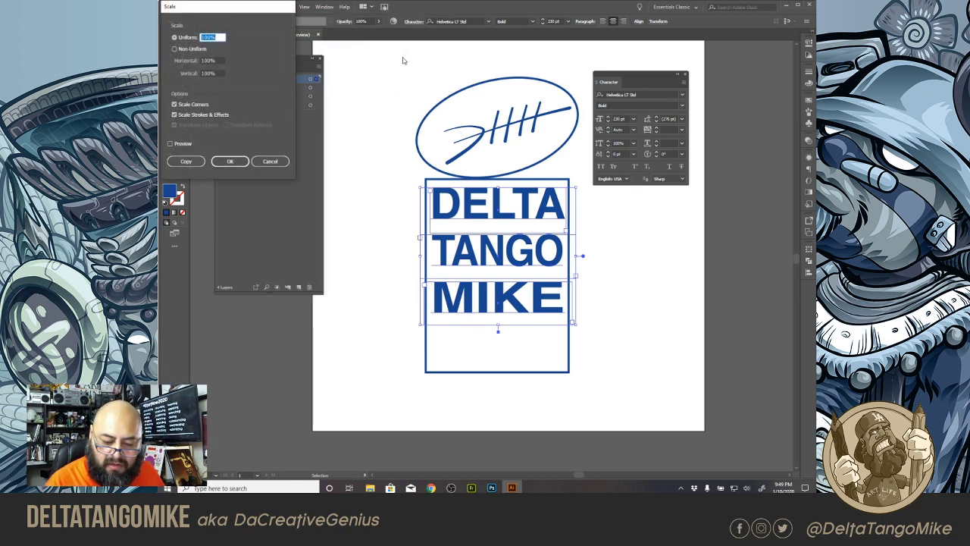
pyautogui.click(260, 163)
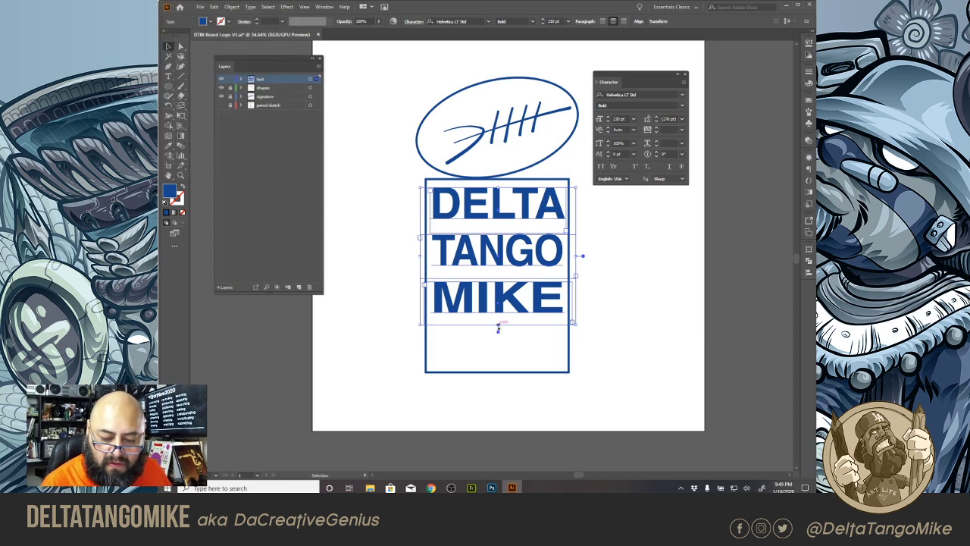
# Step: Try to stretch the three text blocks vertically past the rectangle's lower edge
pyautogui.moveTo(498, 326); pyautogui.dragTo(501, 424)
pyautogui.click(594, 329)
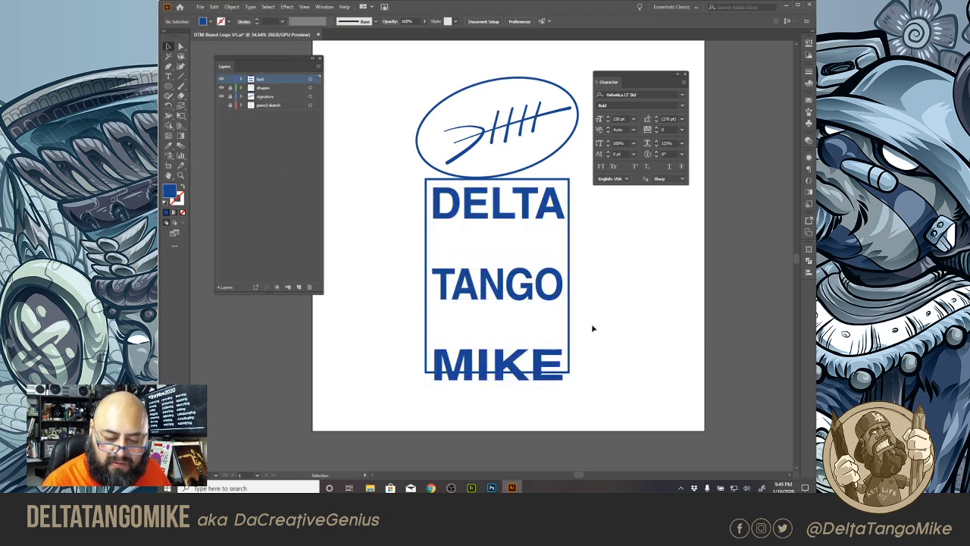
# Step: Move TANGO and MIKE up into a tight stack beneath DELTA and shorten the three text frames
pyautogui.moveTo(546, 297); pyautogui.dragTo(545, 257)
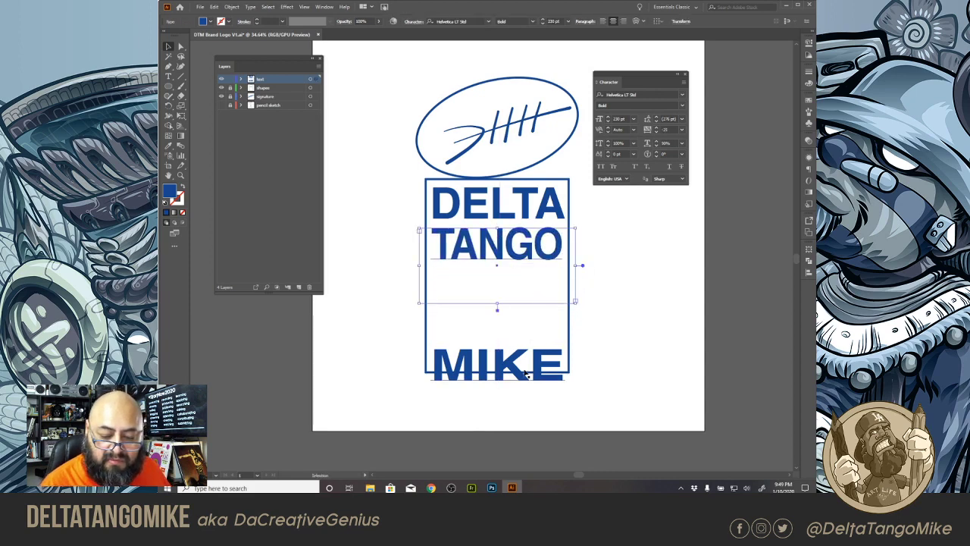
pyautogui.moveTo(526, 368); pyautogui.dragTo(527, 285)
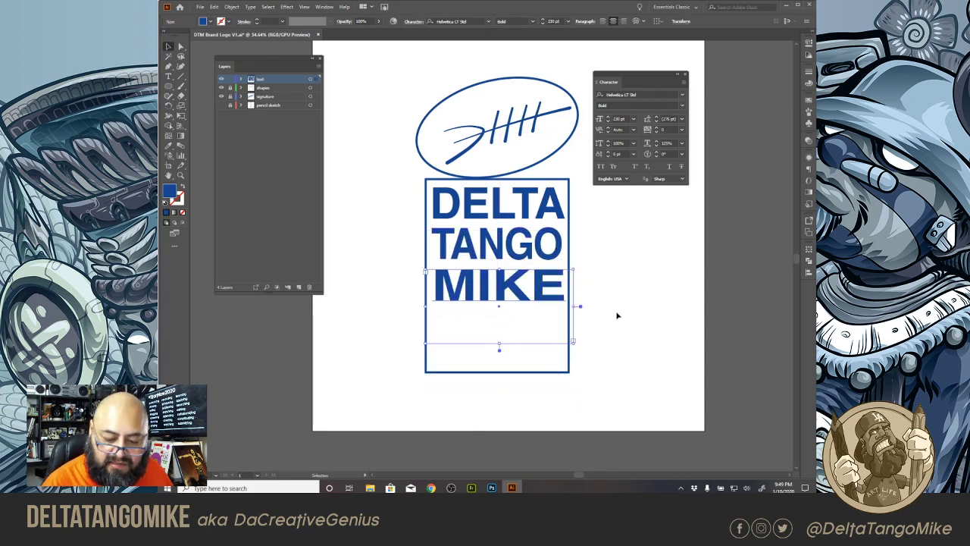
pyautogui.hotkey('ctrl', 'a')
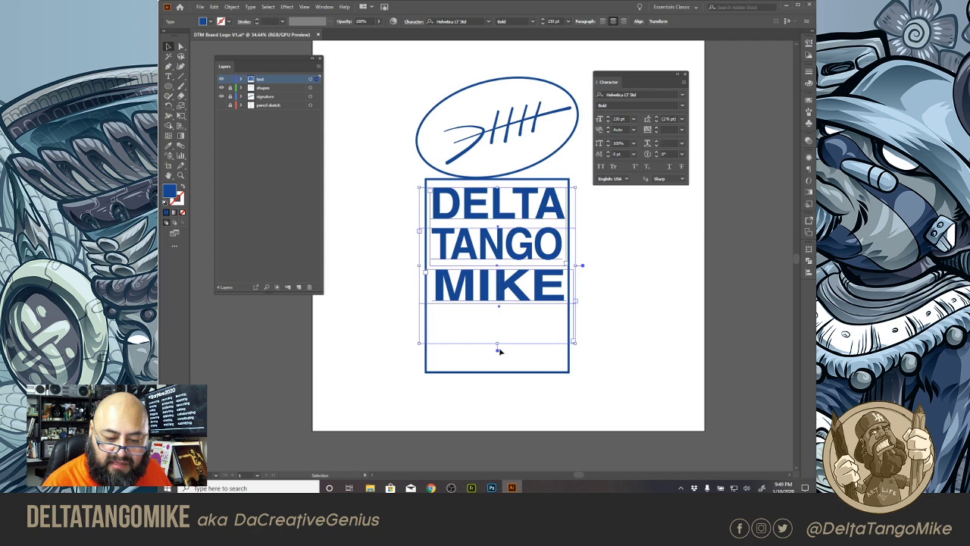
pyautogui.moveTo(497, 345); pyautogui.dragTo(521, 312)
pyautogui.click(520, 285)
pyautogui.moveTo(527, 236); pyautogui.dragTo(529, 253)
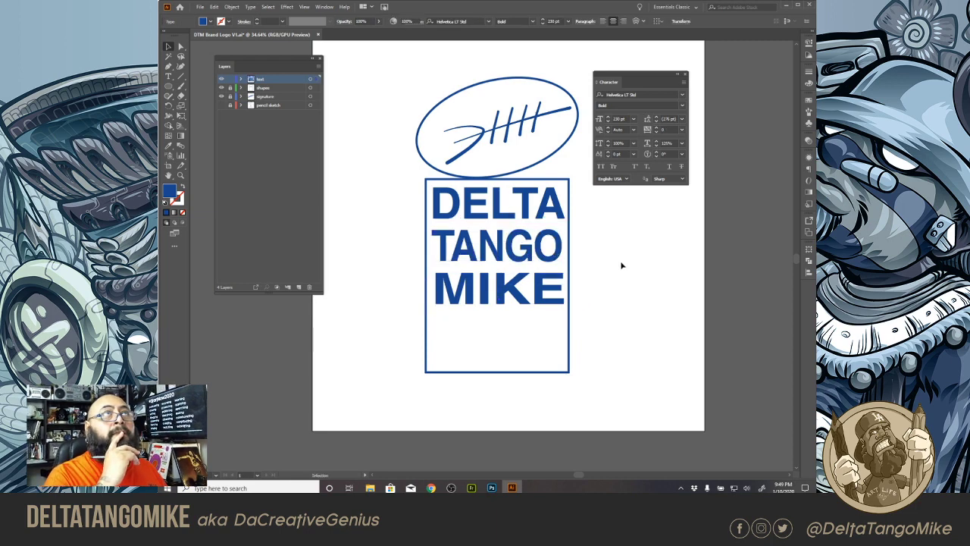
pyautogui.click(620, 263)
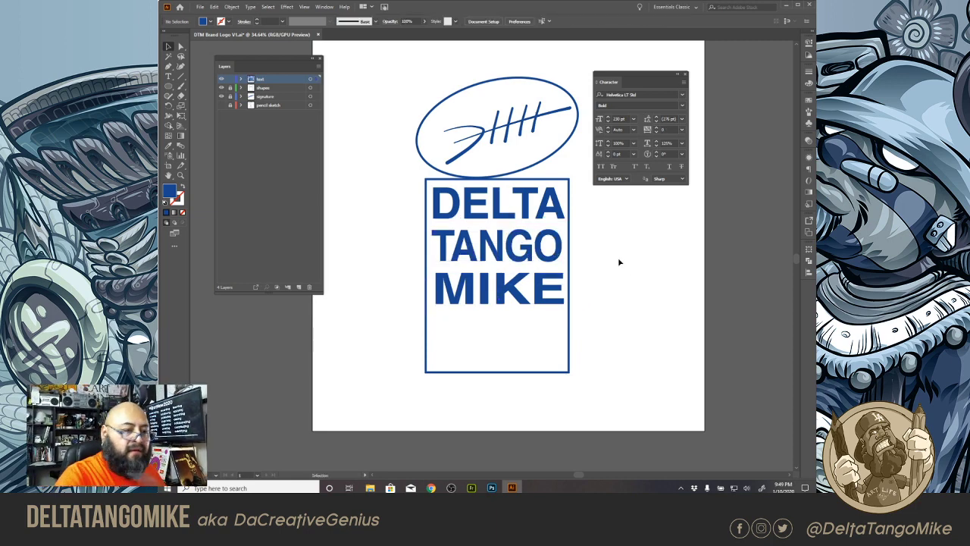
# Step: Select the DELTA, TANGO and MIKE text blocks and preview a non-uniform scale of 100% horizontally and 200% vertically
pyautogui.moveTo(404, 199); pyautogui.dragTo(455, 311)
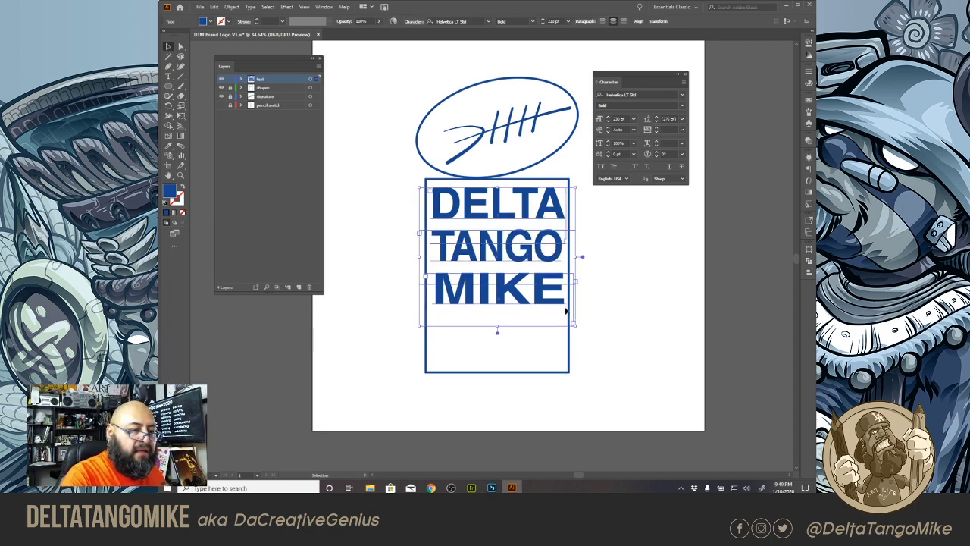
pyautogui.click(232, 10)
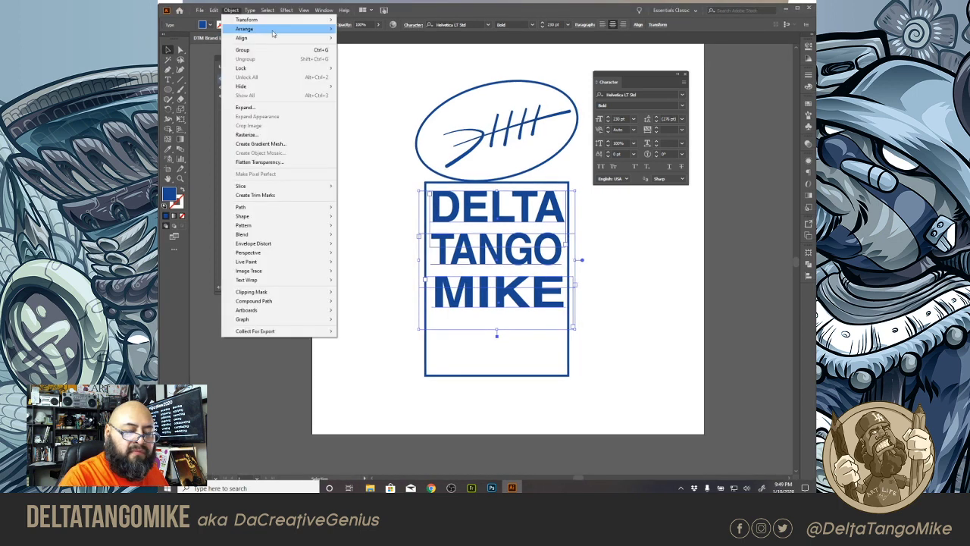
pyautogui.moveTo(303, 20)
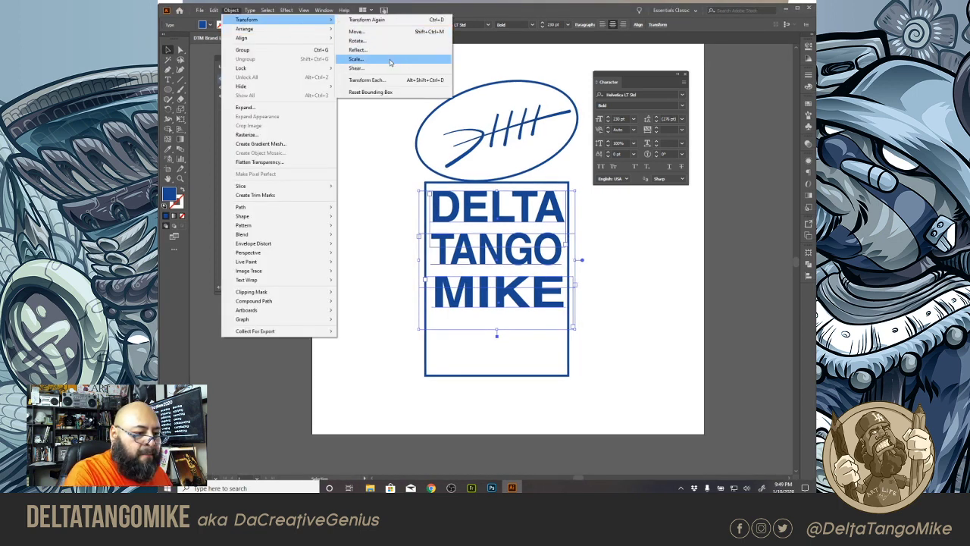
pyautogui.click(389, 58)
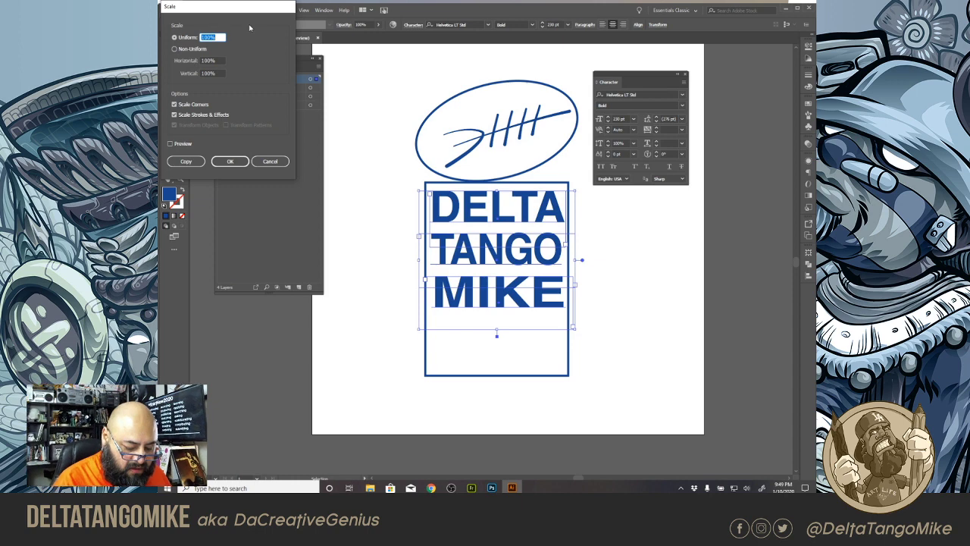
pyautogui.moveTo(243, 8); pyautogui.dragTo(353, 279)
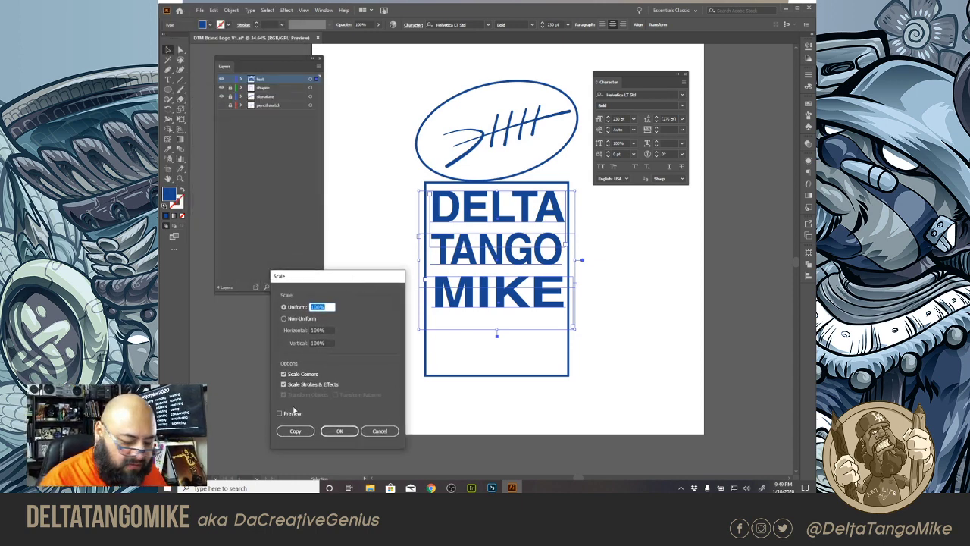
pyautogui.click(280, 414)
pyautogui.click(313, 342)
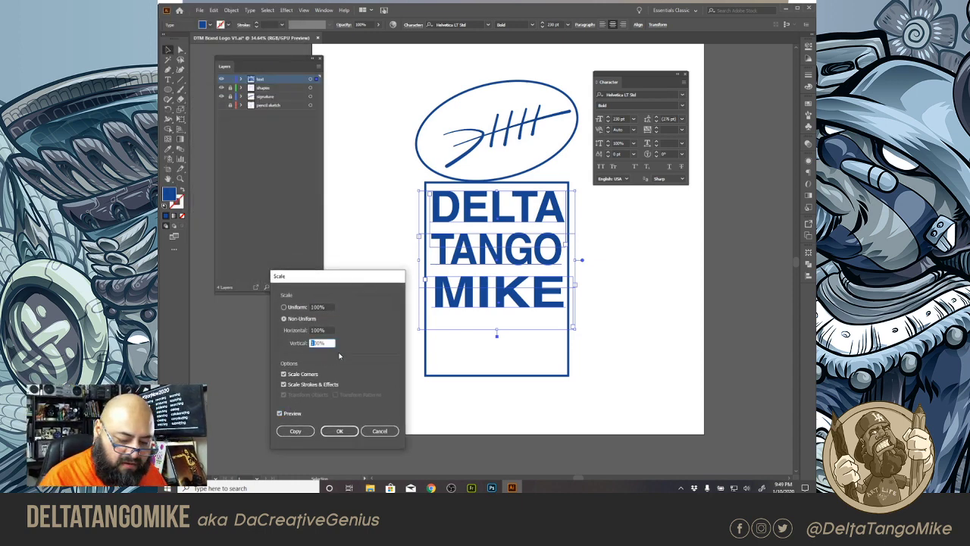
pyautogui.write('3')
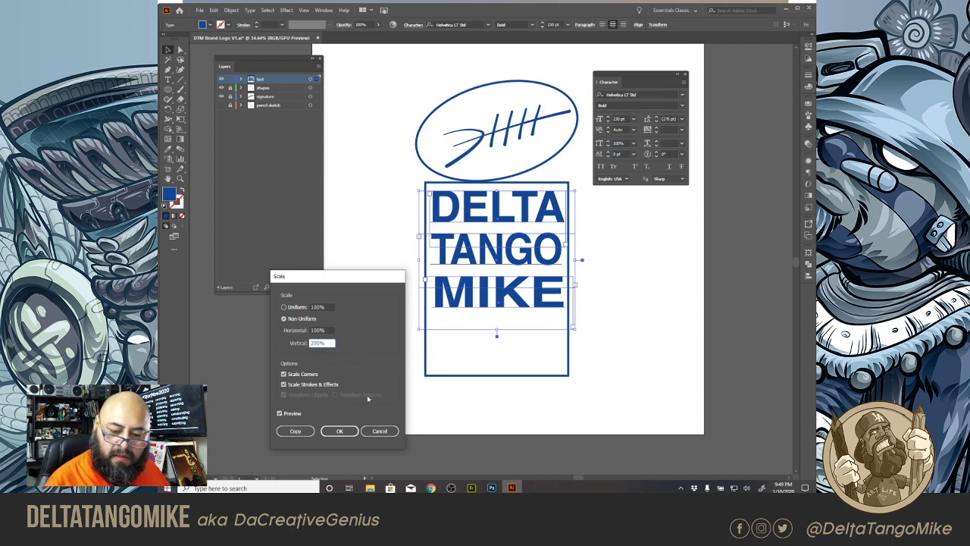
pyautogui.click(292, 414)
pyautogui.click(293, 414)
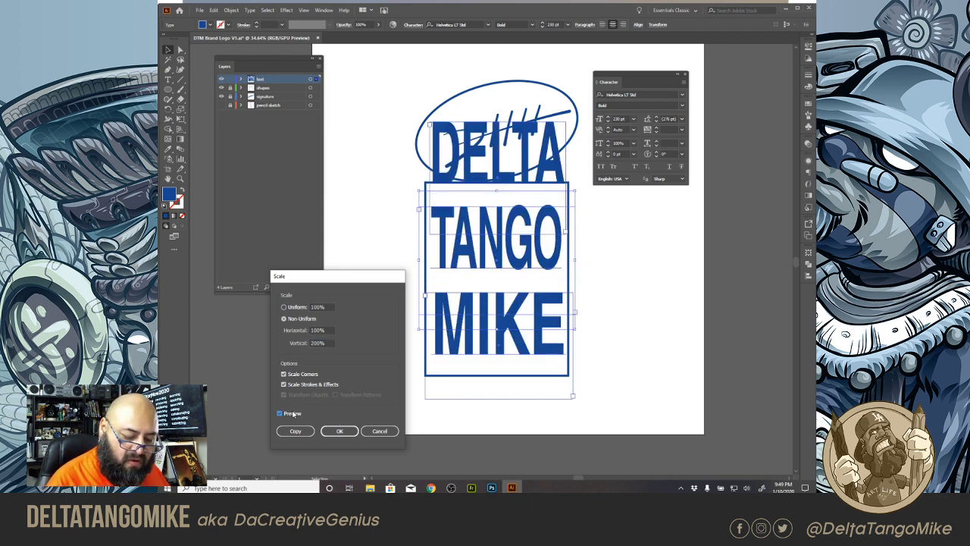
# Step: Change the vertical scale to 160% and apply it to the three text blocks
pyautogui.doubleClick(314, 343)
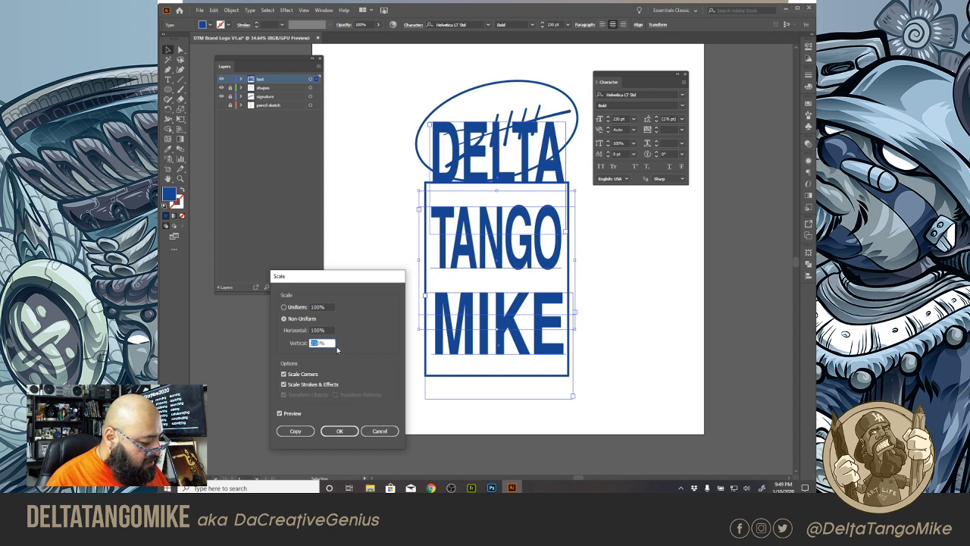
pyautogui.write('1')
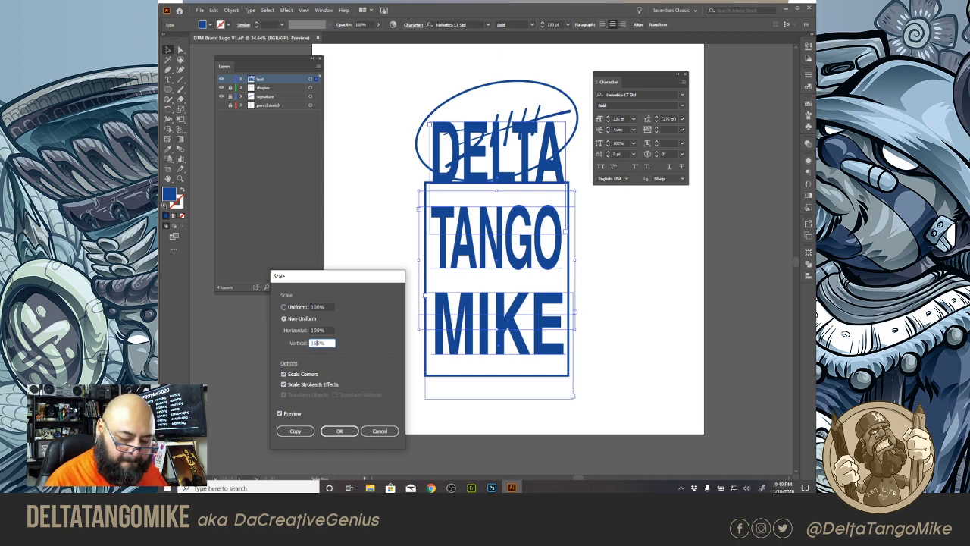
pyautogui.click(295, 413)
pyautogui.click(295, 413)
pyautogui.click(340, 430)
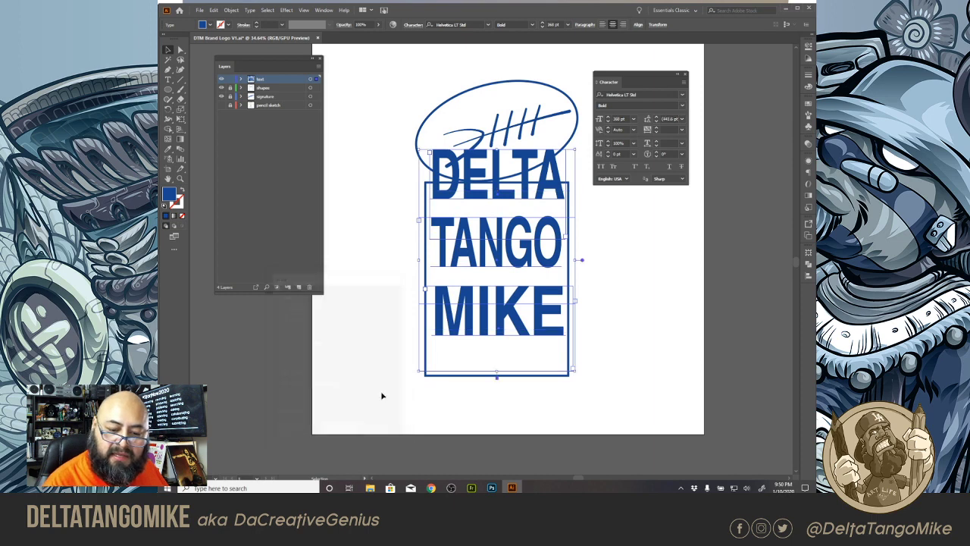
# Step: Move the stretched text down inside the rectangle and tighten the gaps between DELTA, TANGO and MIKE
pyautogui.moveTo(559, 195); pyautogui.dragTo(561, 232)
pyautogui.click(578, 275)
pyautogui.moveTo(550, 304); pyautogui.dragTo(551, 294)
pyautogui.moveTo(547, 349)
pyautogui.mouseDown()
pyautogui.moveTo(564, 331)
pyautogui.moveTo(547, 333)
pyautogui.mouseUp()
pyautogui.click(631, 328)
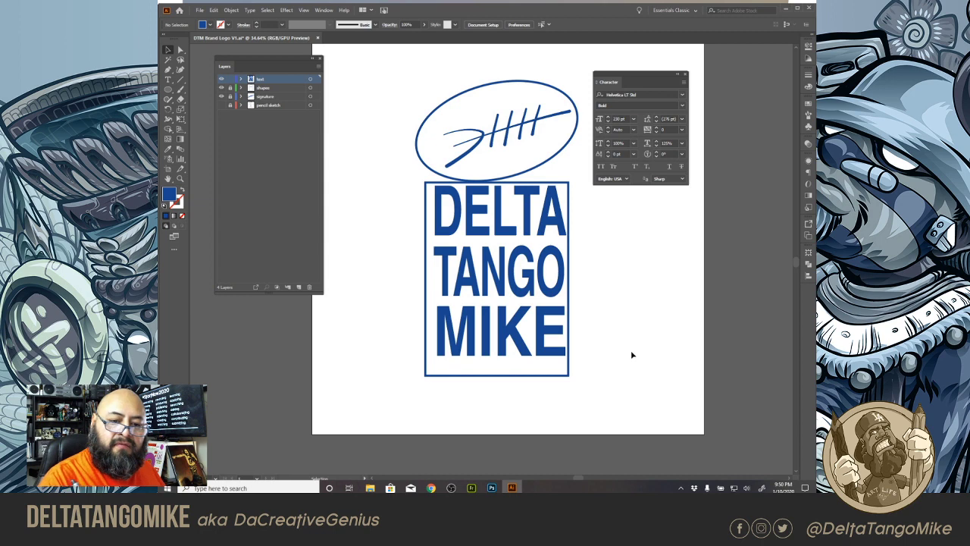
# Step: Change the font of all three text blocks to Battery Park, picked from the fonts similar to 28 Days Later
pyautogui.moveTo(631, 351); pyautogui.dragTo(572, 250)
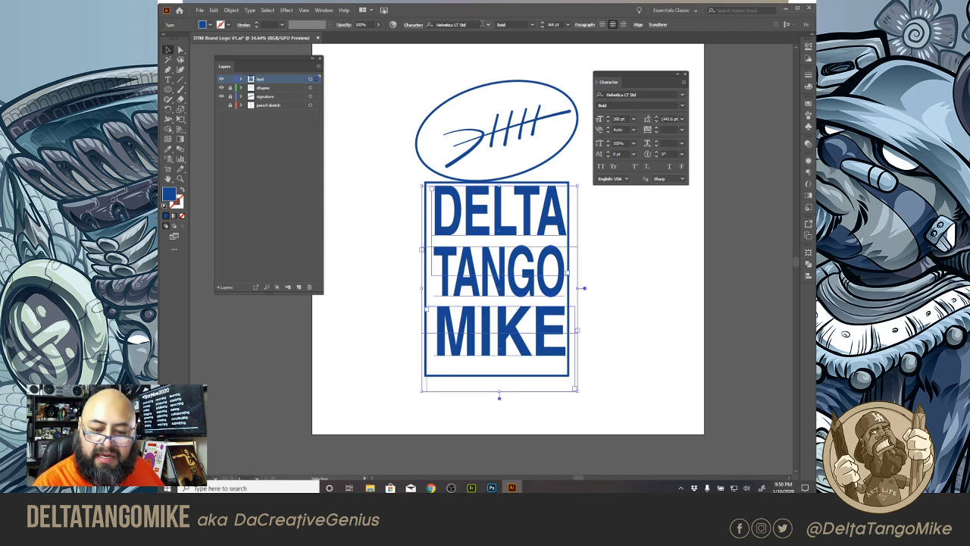
pyautogui.click(488, 25)
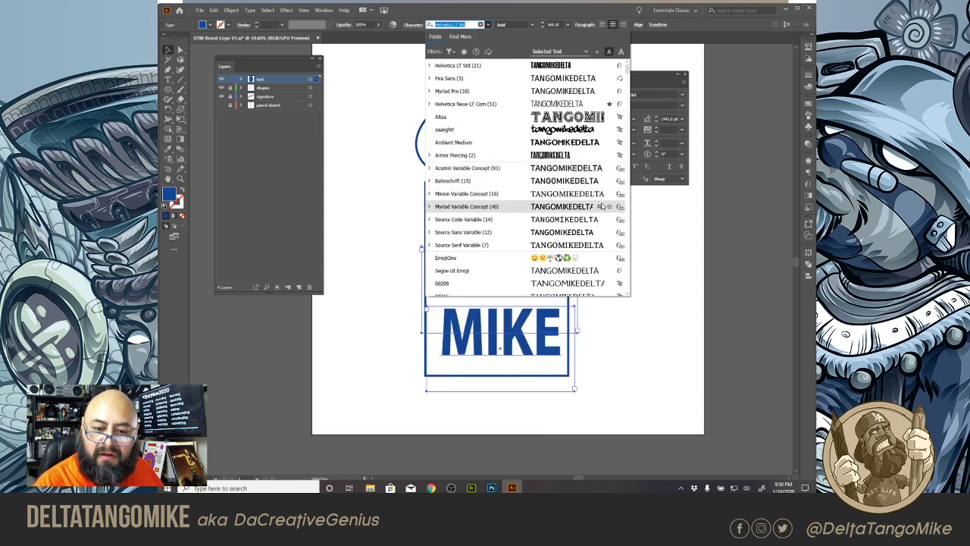
pyautogui.click(626, 75)
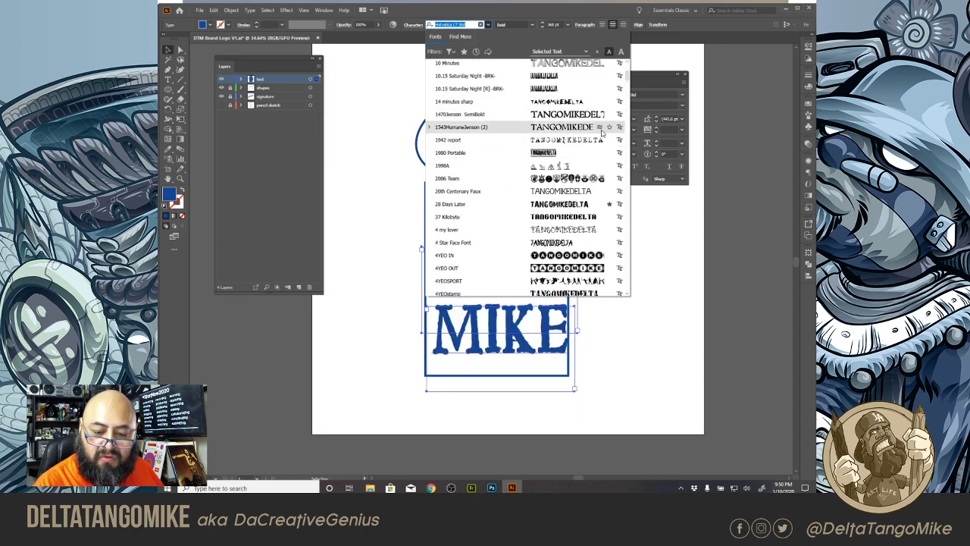
pyautogui.click(598, 205)
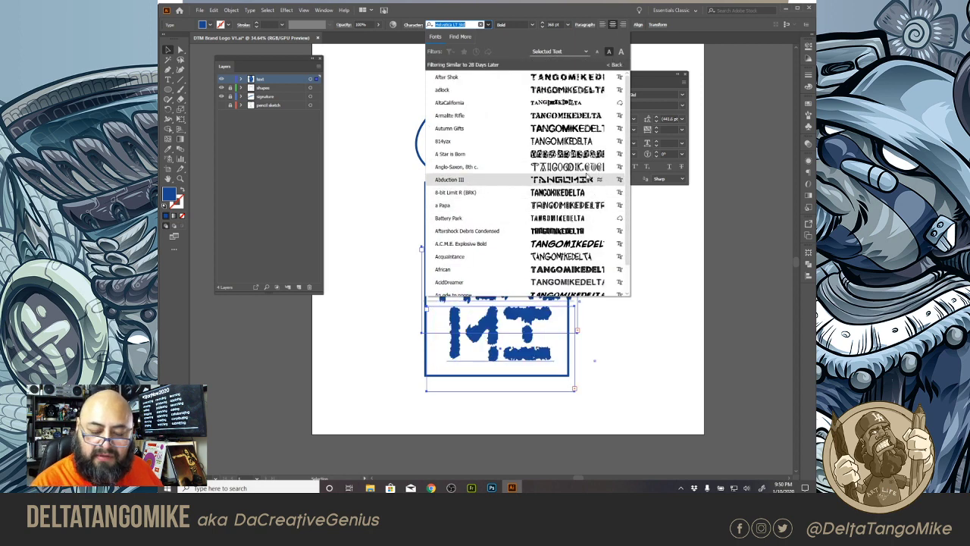
pyautogui.click(573, 220)
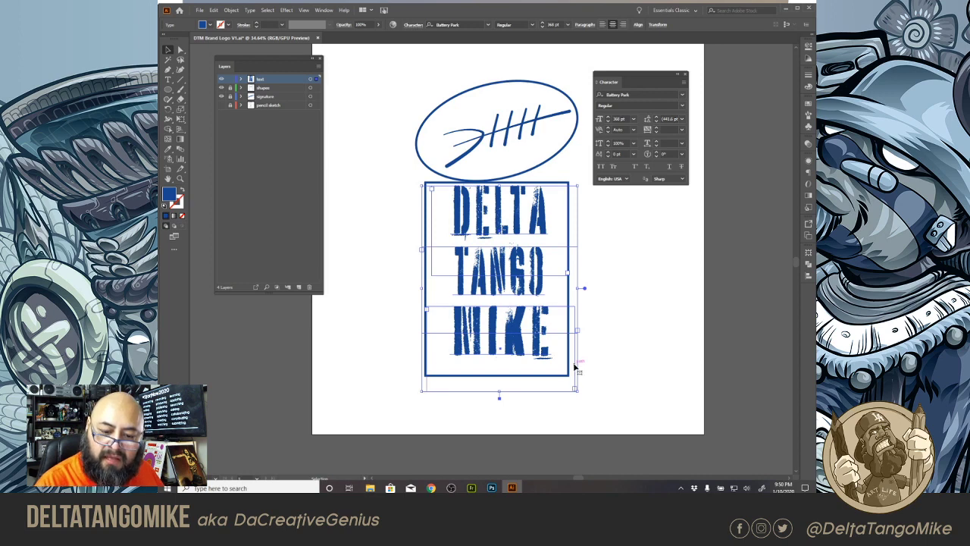
# Step: Increase the font size of the three text blocks to 409 pt
pyautogui.click(608, 118)
pyautogui.click(608, 118)
pyautogui.click(608, 117)
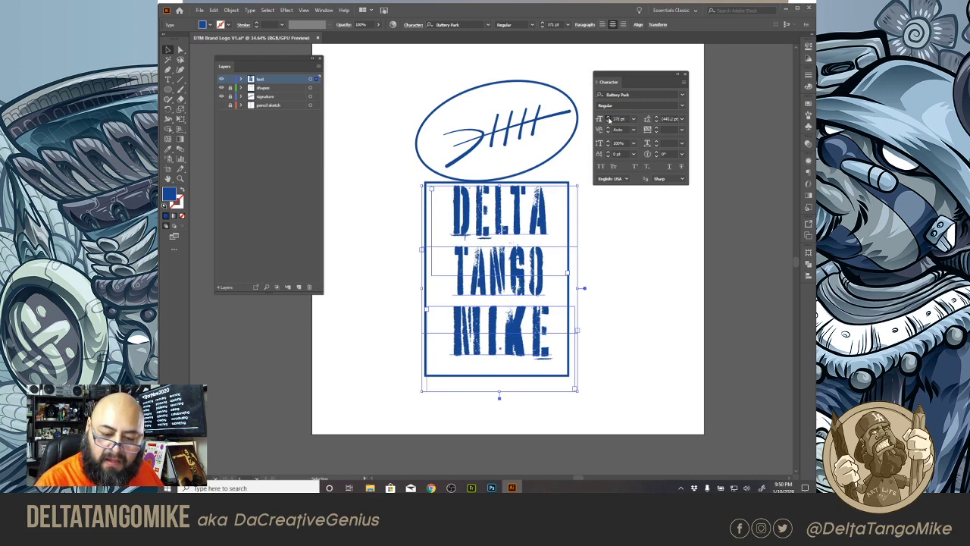
pyautogui.click(608, 117)
pyautogui.click(608, 117)
pyautogui.click(608, 118)
pyautogui.click(608, 118)
pyautogui.click(608, 119)
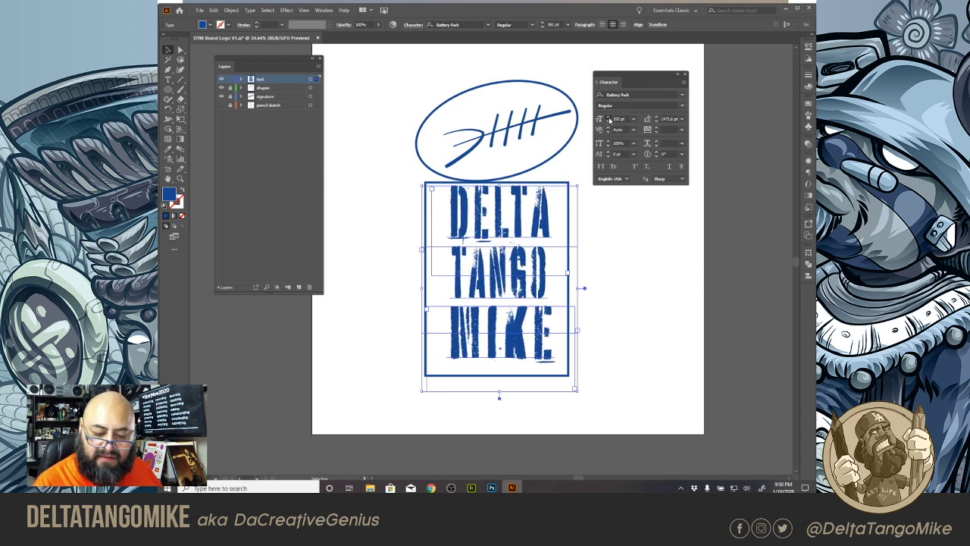
pyautogui.click(608, 118)
pyautogui.click(608, 118)
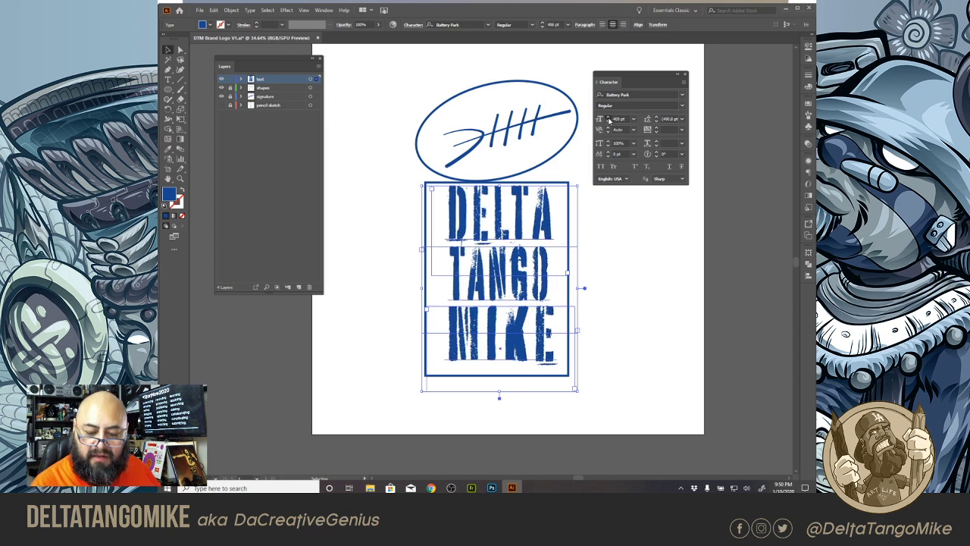
# Step: Shift the three text blocks slightly within the rectangle to center them inside its border
pyautogui.moveTo(545, 358); pyautogui.dragTo(543, 356)
pyautogui.click(626, 303)
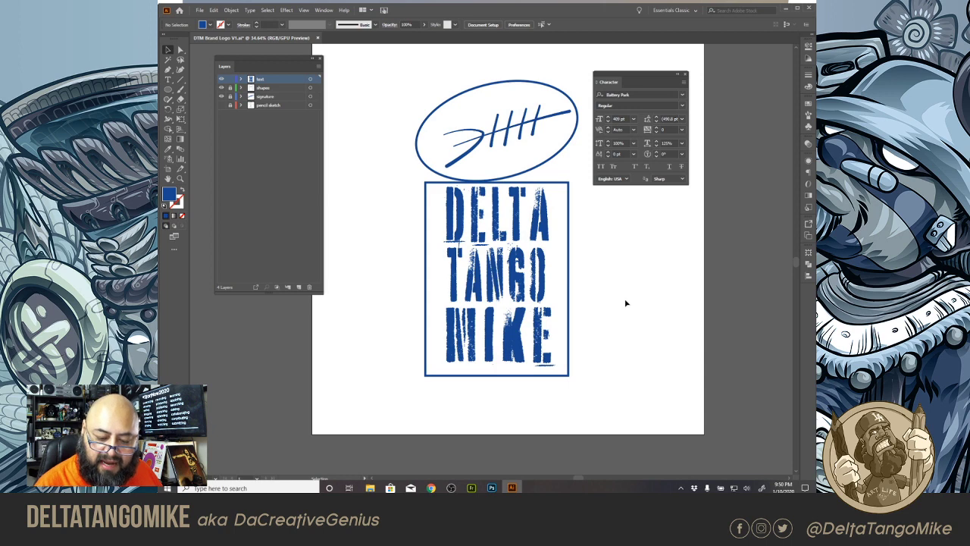
pyautogui.moveTo(543, 353); pyautogui.dragTo(539, 356)
pyautogui.click(619, 321)
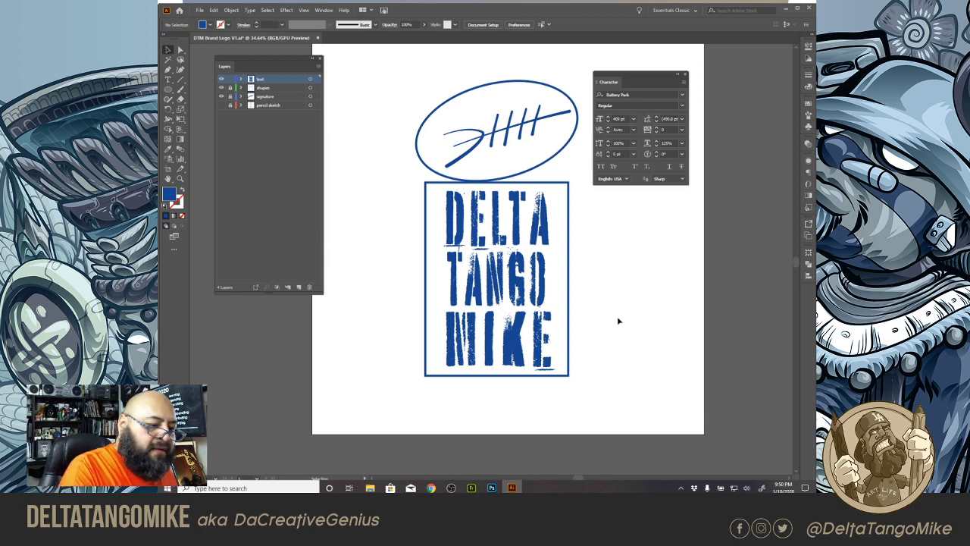
# Step: Add a separate point text reading BATTERY PARK at the artboard's right edge to note the font name
pyautogui.press('t')
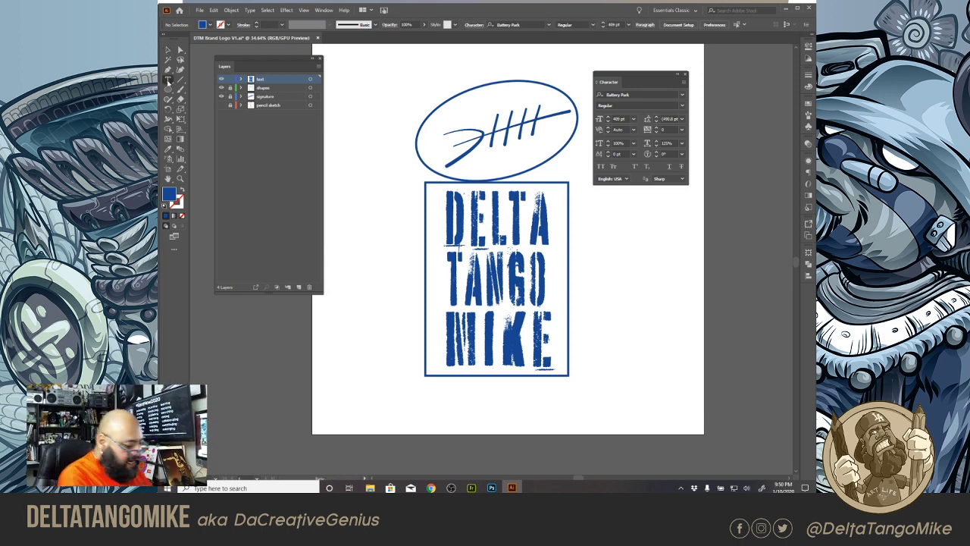
pyautogui.click(707, 266)
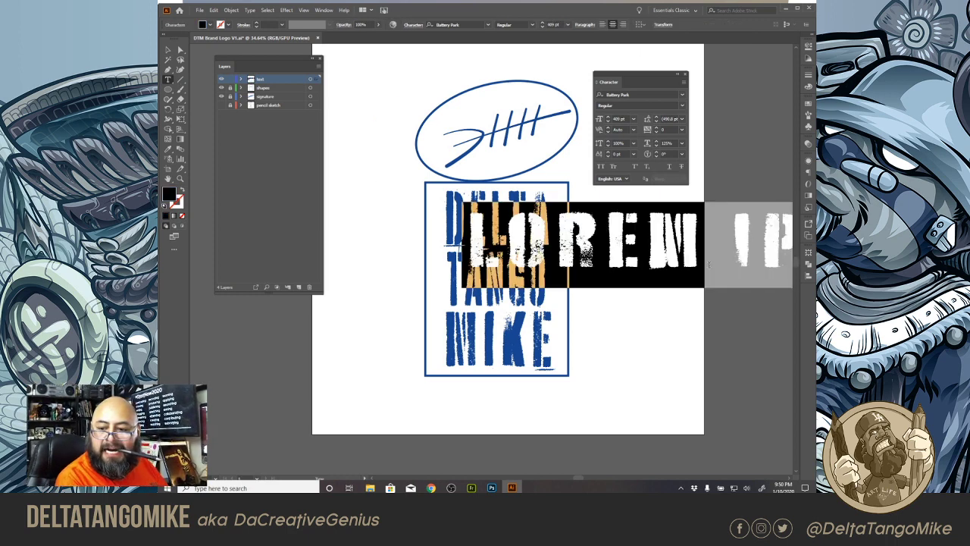
pyautogui.write('BATTT')
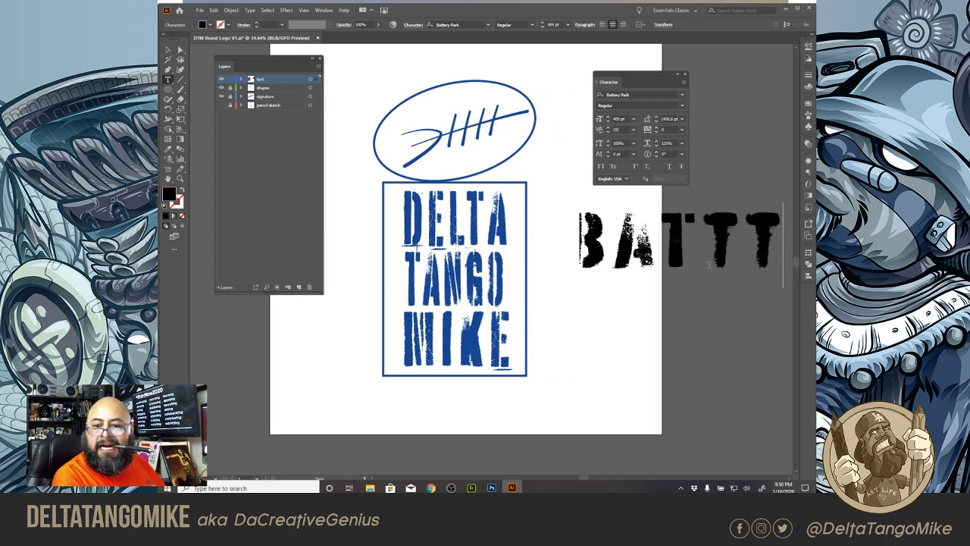
pyautogui.write('ER')
pyautogui.press('BackSpace')
pyautogui.press('BackSpace')
pyautogui.write('ERY P')
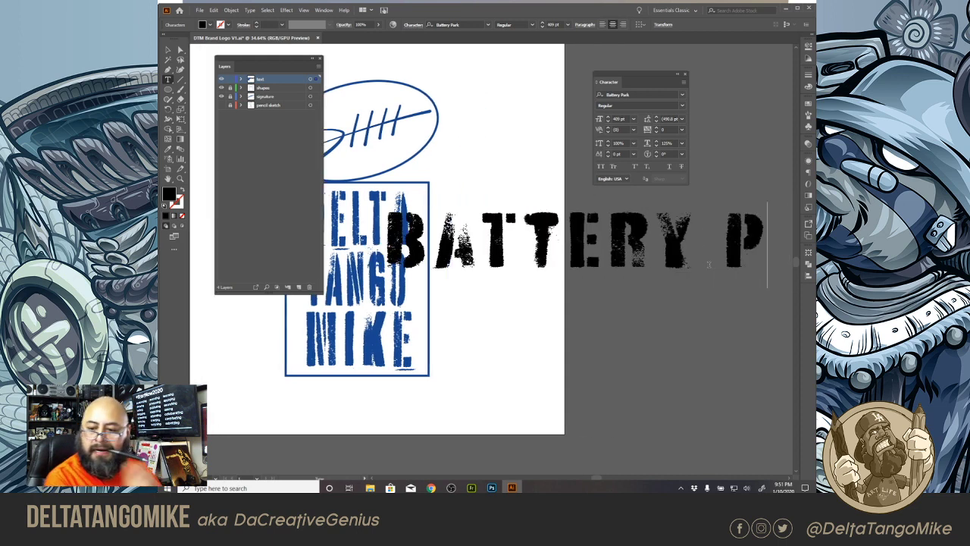
pyautogui.write('ARK')
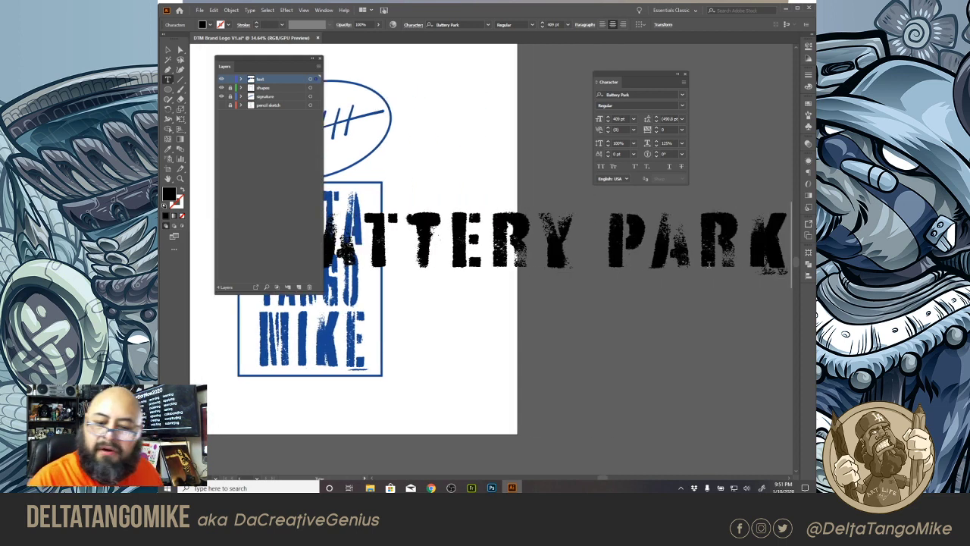
# Step: Reduce the BATTERY PARK text to 72 pt and place it just outside the artboard's right edge
pyautogui.click(169, 50)
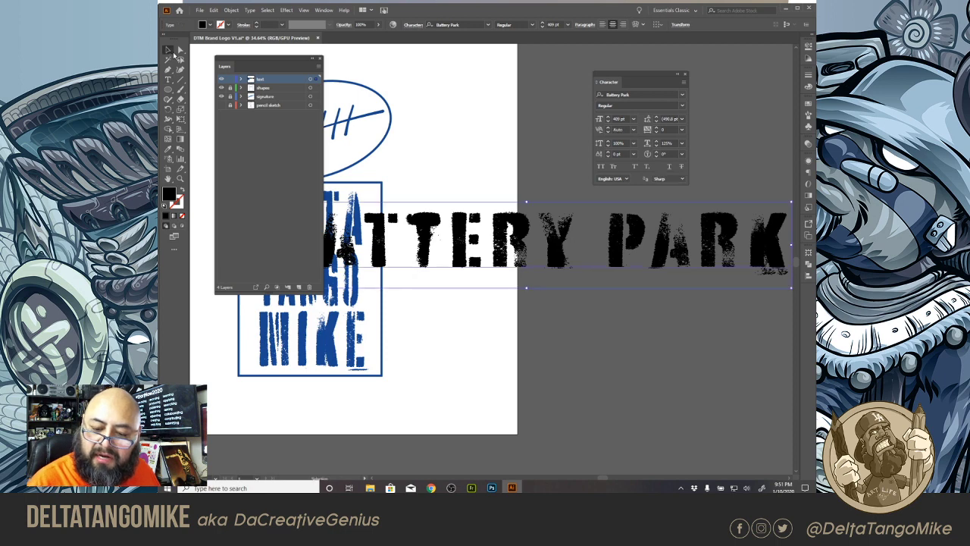
pyautogui.click(634, 119)
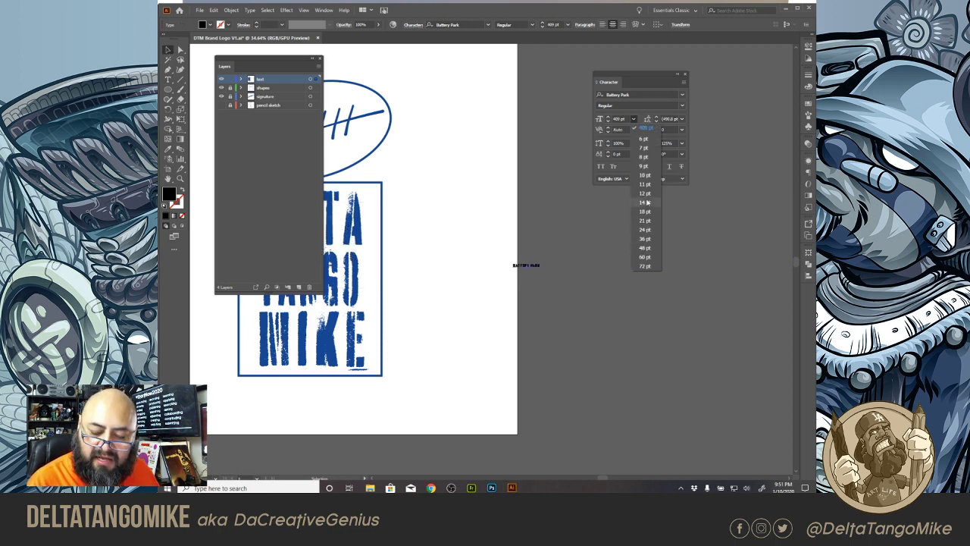
pyautogui.click(644, 266)
pyautogui.moveTo(555, 260); pyautogui.dragTo(621, 245)
pyautogui.click(617, 295)
pyautogui.scroll(2, 617, 295)
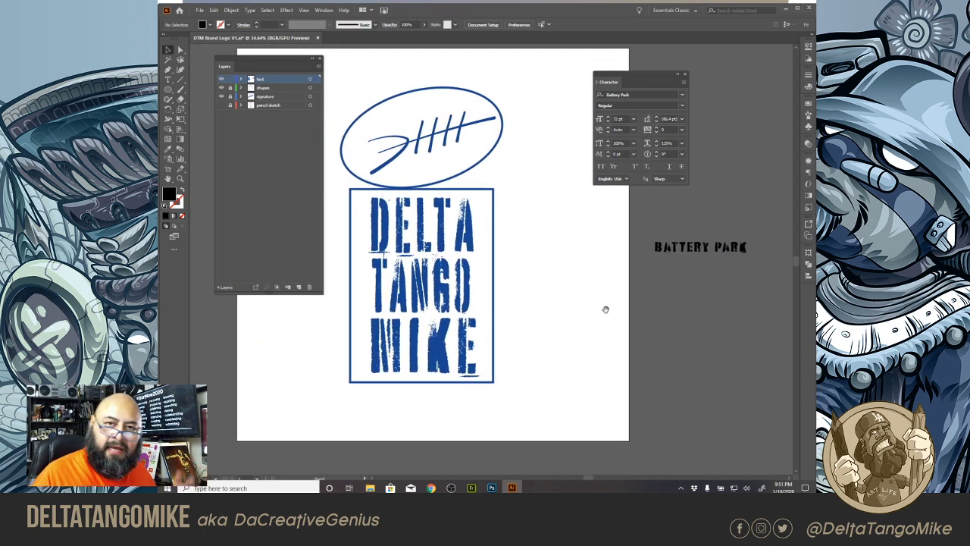
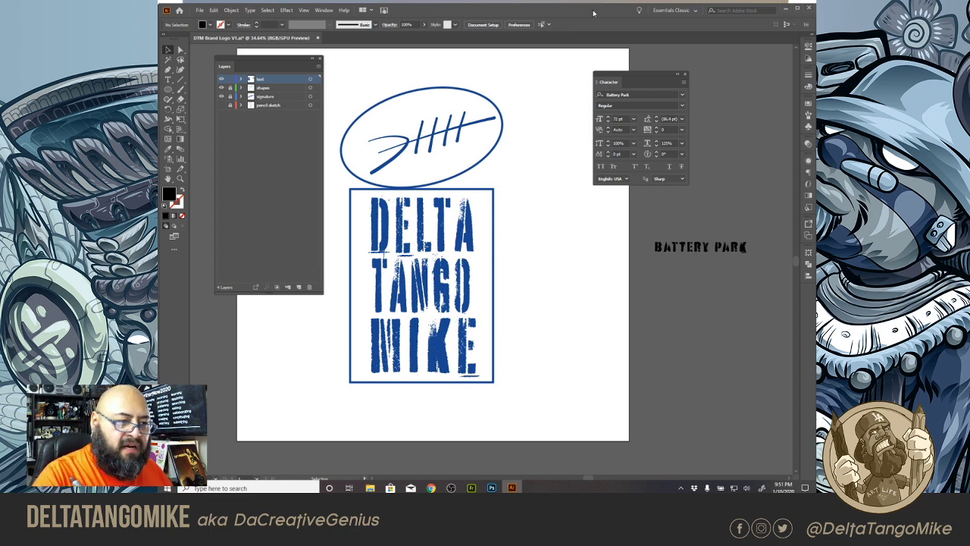
pyautogui.doubleClick(475, 11)
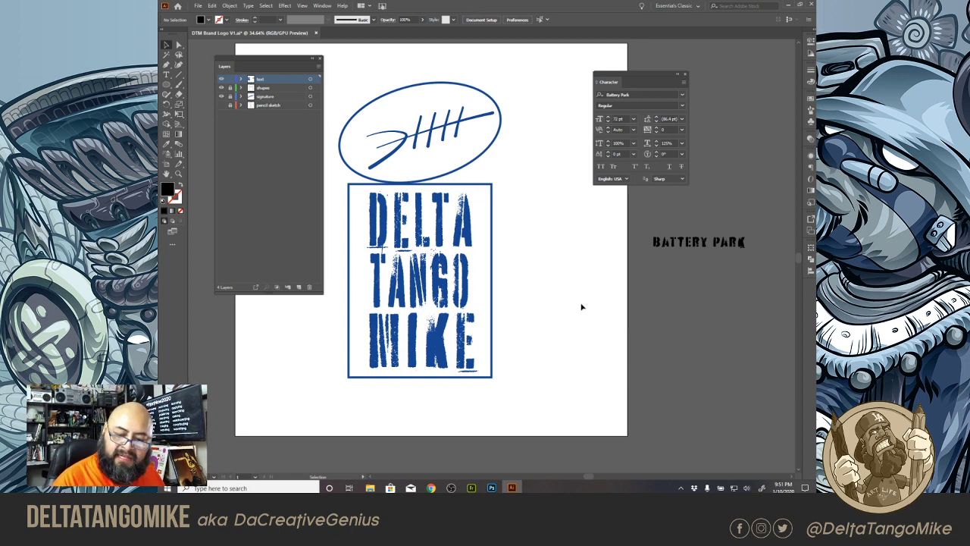
pyautogui.press('l')
pyautogui.moveTo(547, 247); pyautogui.dragTo(644, 364)
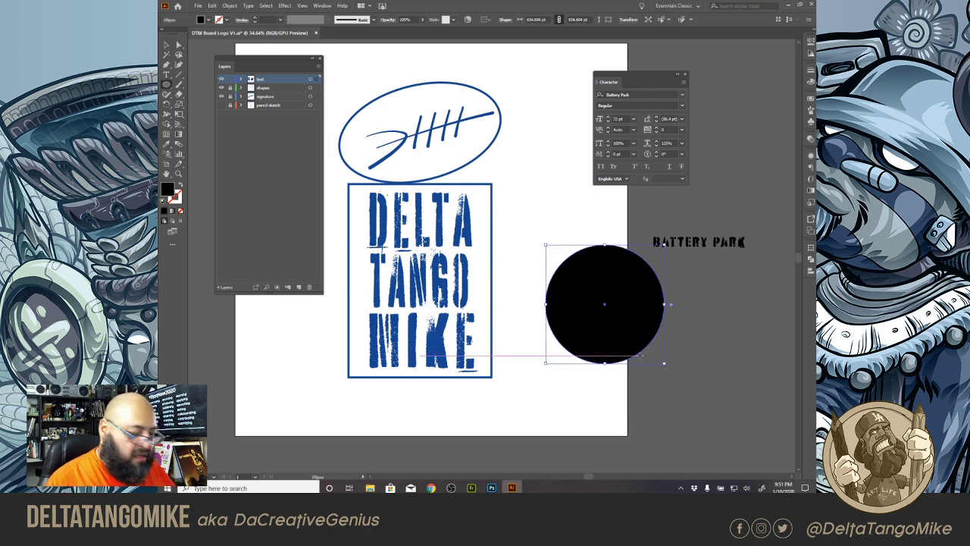
pyautogui.press('Delete')
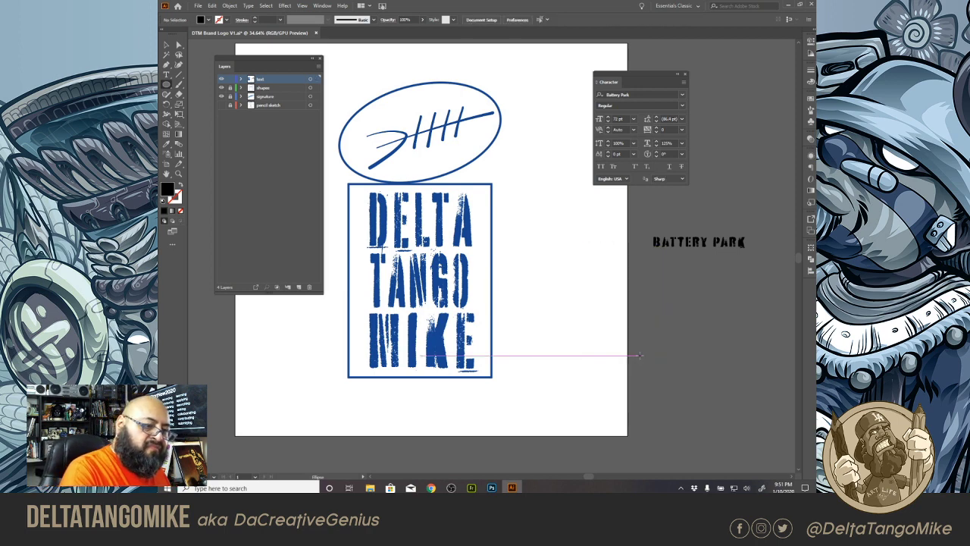
# Step: Detach the Pen tool group as a floating toolbar and place it below the layers list
pyautogui.click(166, 65)
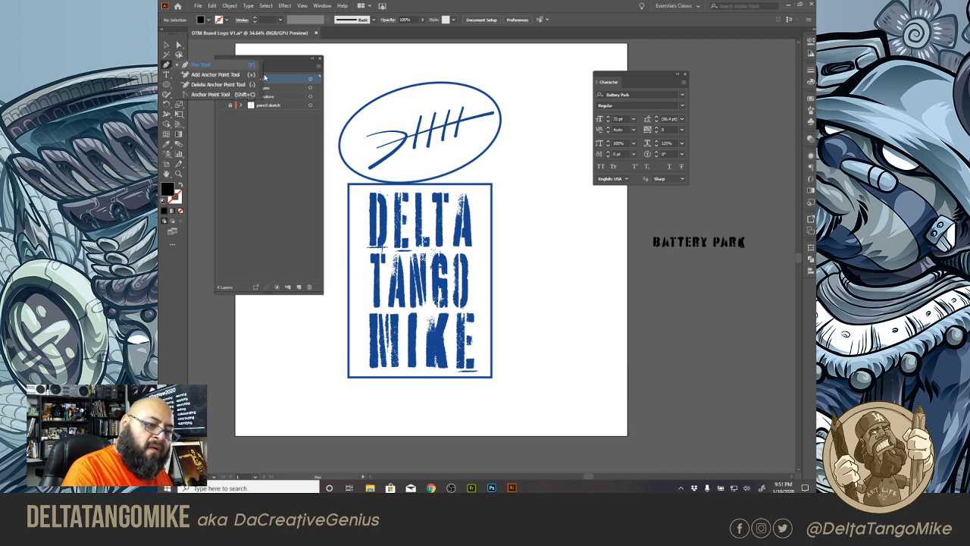
pyautogui.click(262, 80)
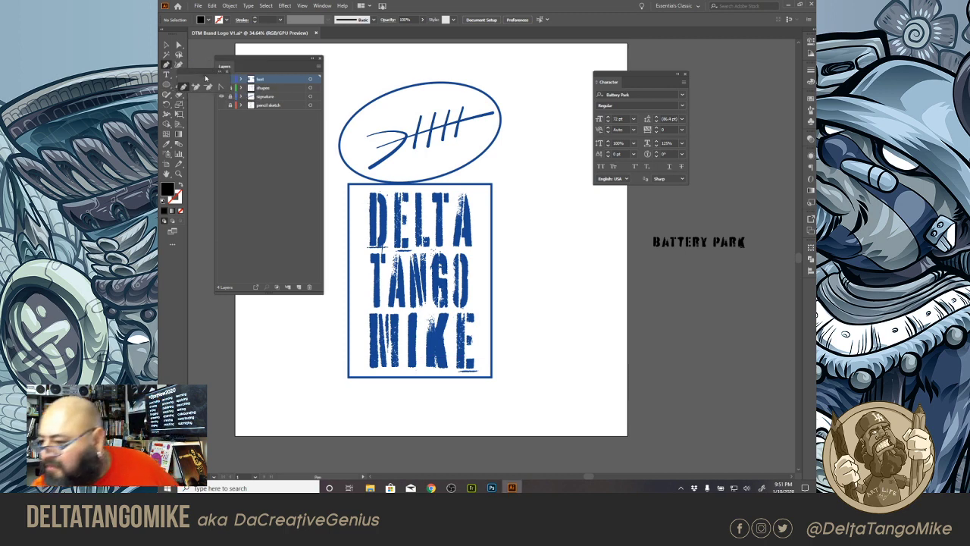
pyautogui.moveTo(202, 74); pyautogui.dragTo(270, 337)
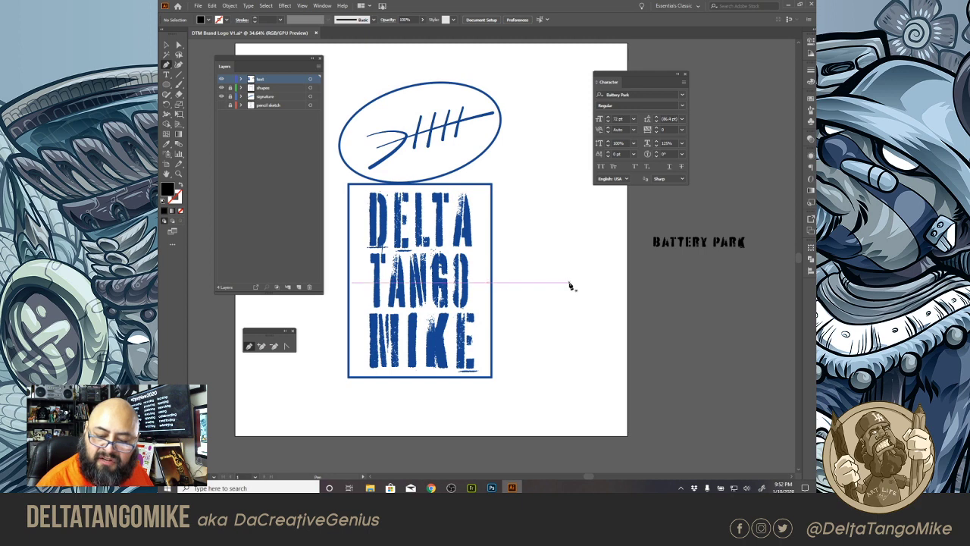
# Step: Draw a closed, black-filled curved bean shape about 363 by 387 pt with the Pen tool, to the right of MIKE, and deselect it
pyautogui.moveTo(566, 291); pyautogui.dragTo(599, 292)
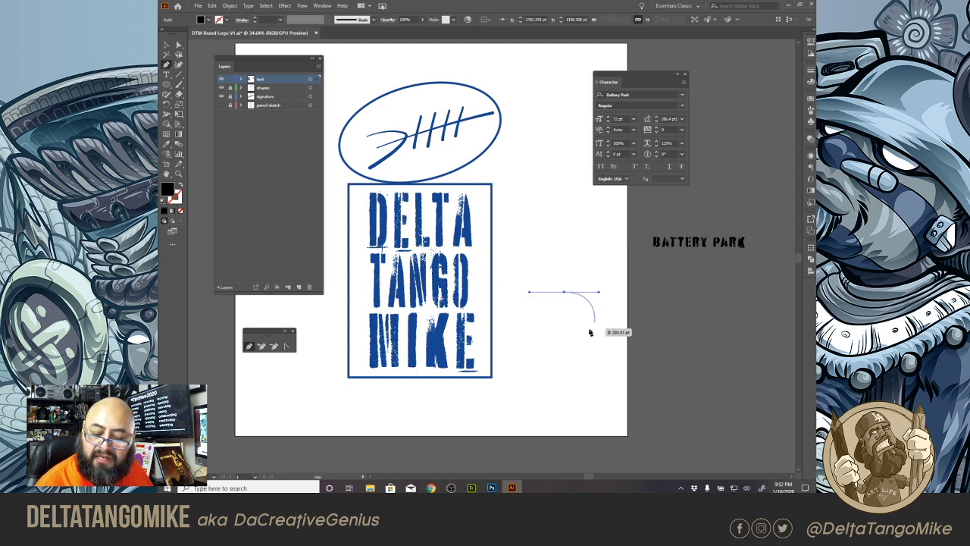
pyautogui.moveTo(597, 325); pyautogui.dragTo(633, 337)
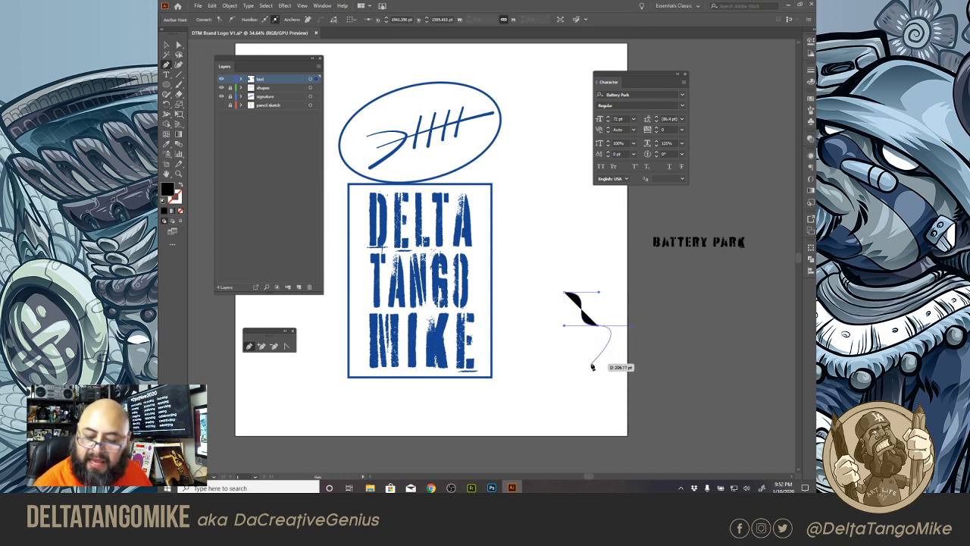
pyautogui.moveTo(598, 365); pyautogui.dragTo(569, 365)
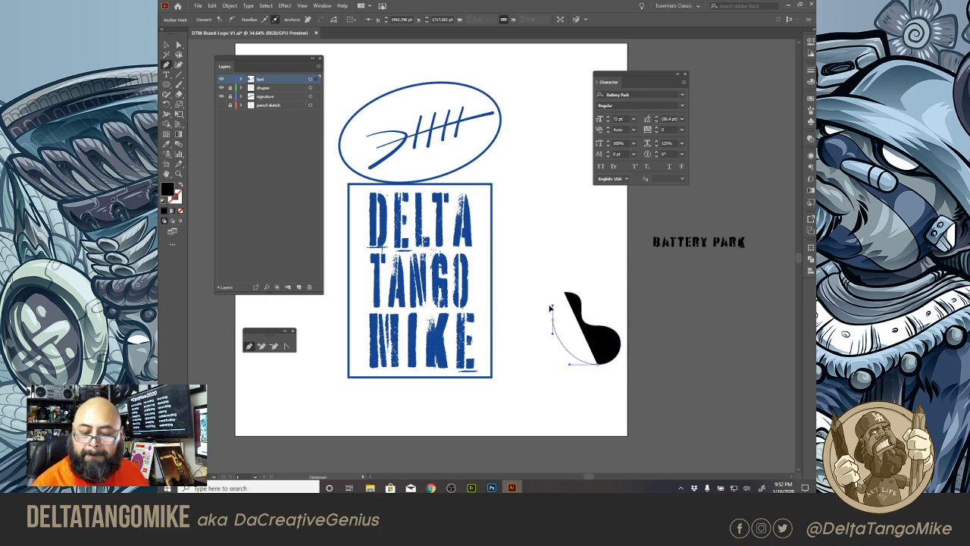
pyautogui.moveTo(550, 303); pyautogui.dragTo(550, 304)
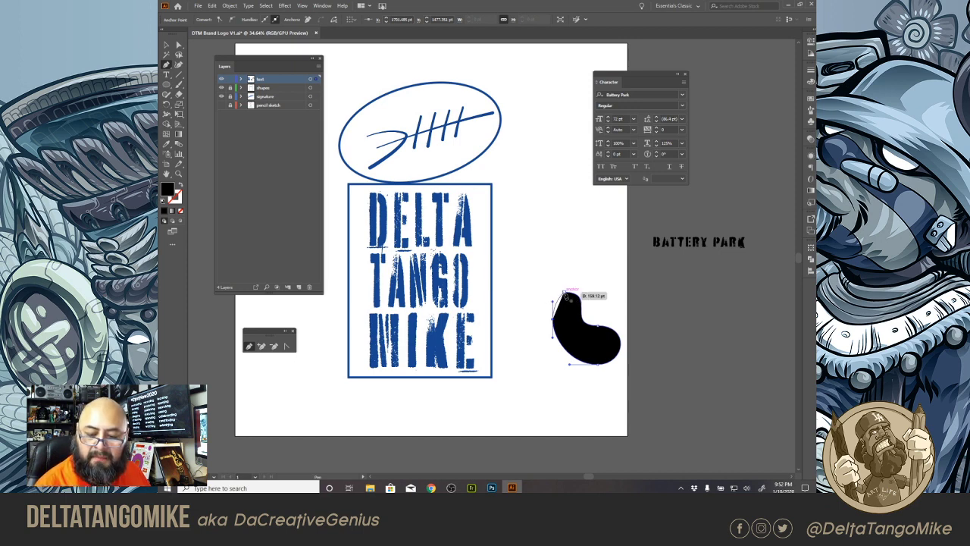
pyautogui.moveTo(576, 292)
pyautogui.mouseDown()
pyautogui.moveTo(599, 292)
pyautogui.moveTo(575, 292)
pyautogui.mouseUp()
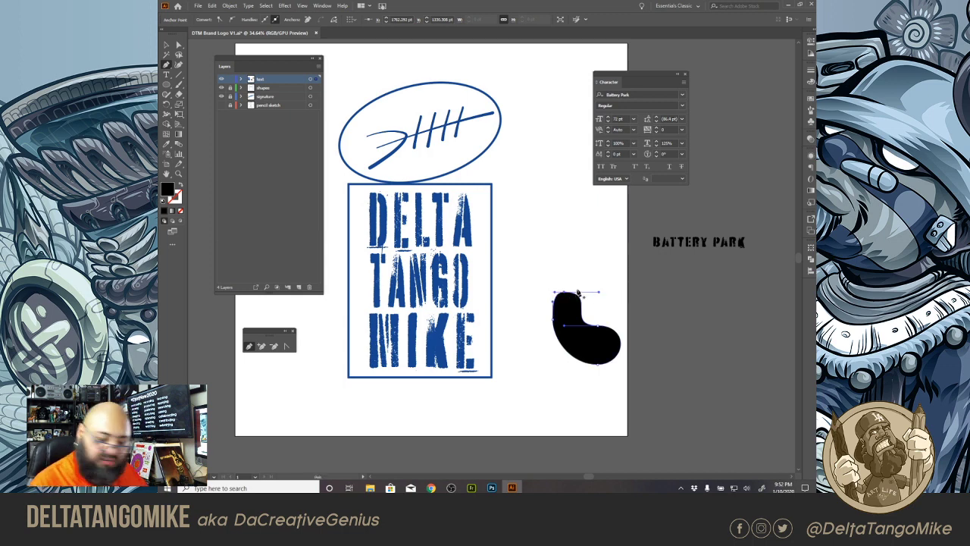
pyautogui.press('v')
pyautogui.click(499, 79)
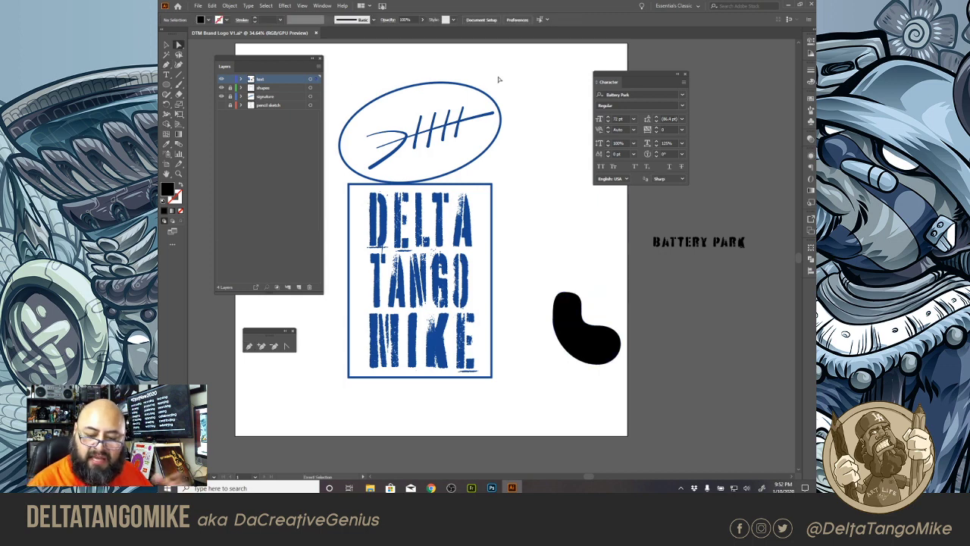
# Step: Reshape the black bean shape by moving its left anchor outward, widening it to about 404 pt, and reselect the shape
pyautogui.click(576, 330)
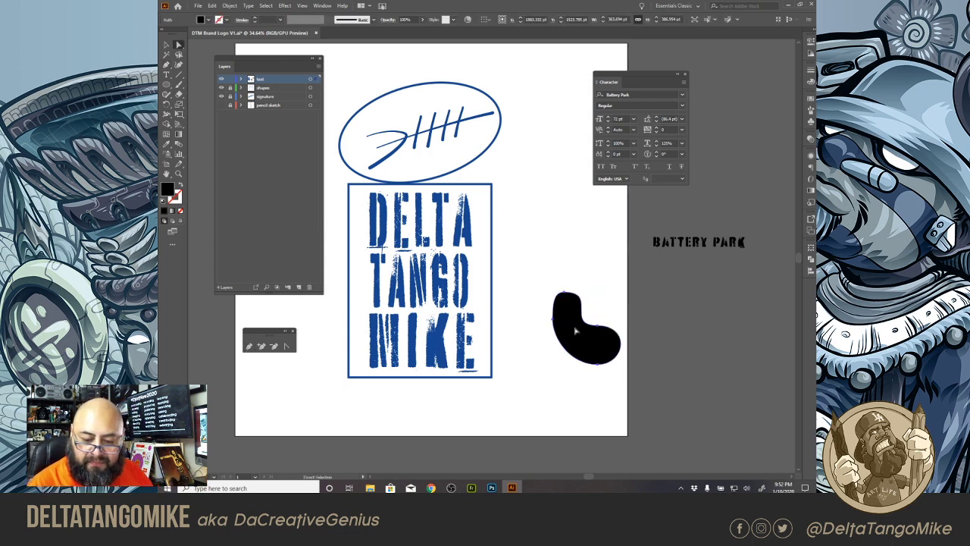
pyautogui.moveTo(575, 331); pyautogui.dragTo(545, 322)
pyautogui.click(635, 305)
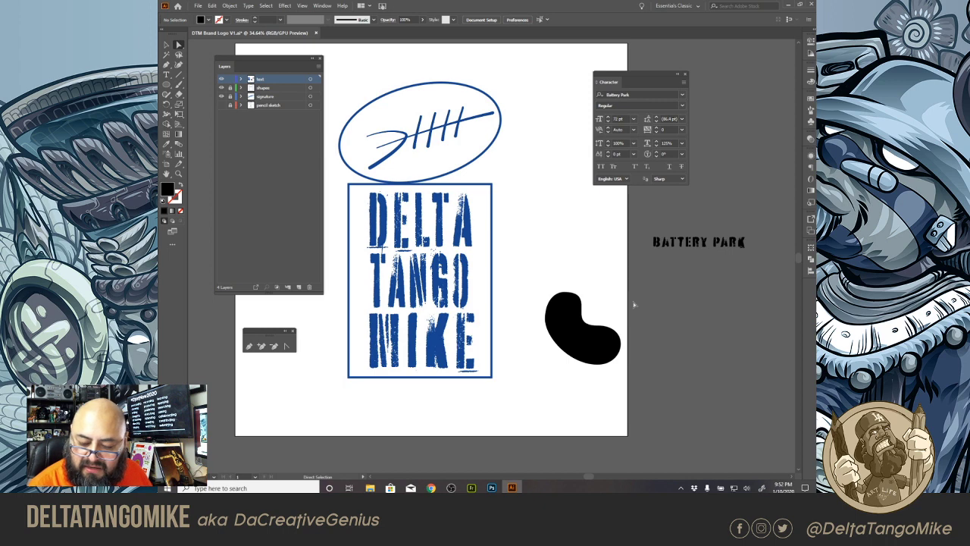
pyautogui.click(568, 335)
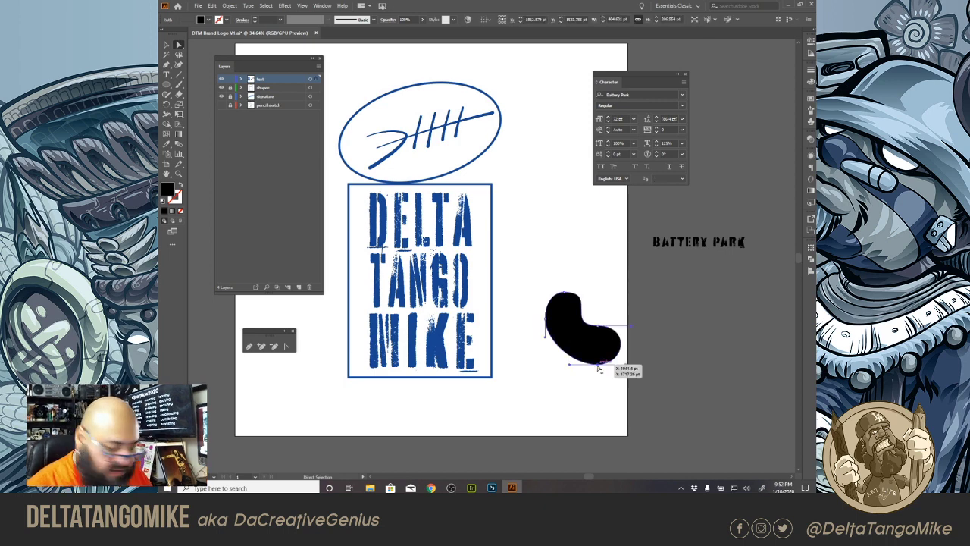
# Step: Delete the black kidney-shaped path beside the logo after lengthening its lower curve handle
pyautogui.moveTo(572, 369); pyautogui.dragTo(559, 369)
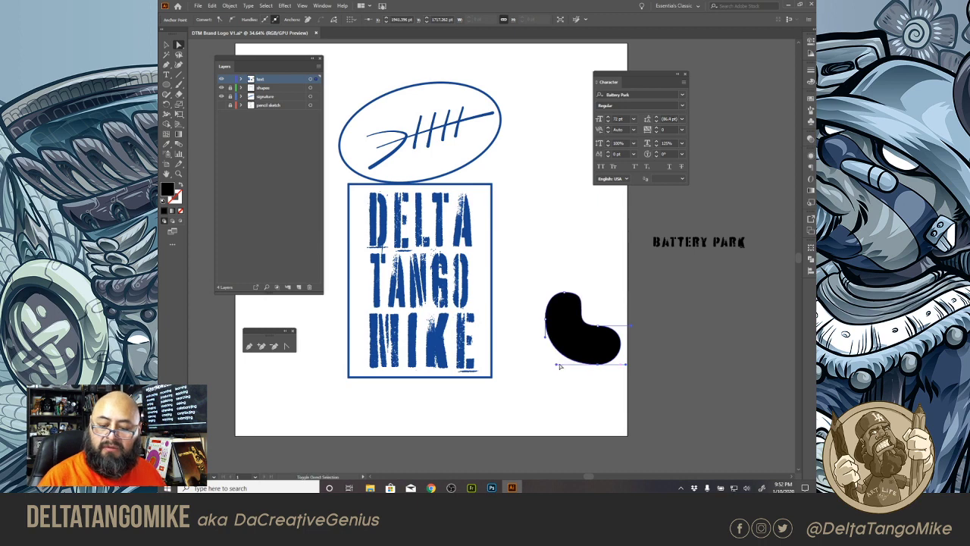
pyautogui.click(664, 349)
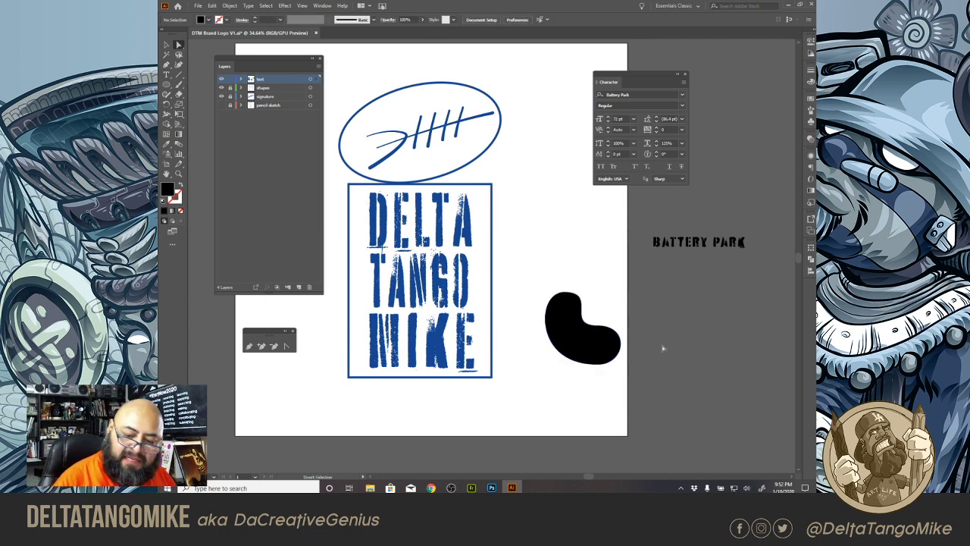
pyautogui.click(574, 336)
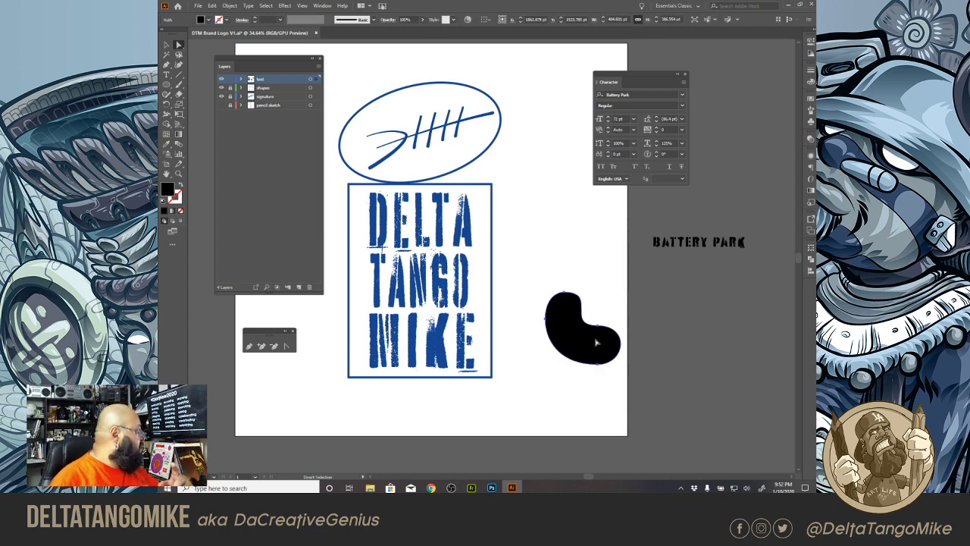
pyautogui.press('Delete')
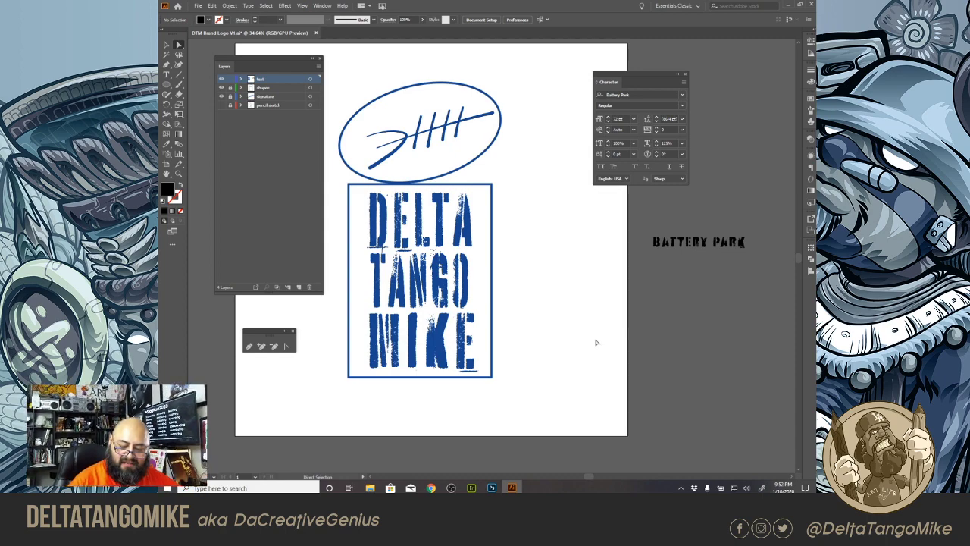
# Step: Switch to Adobe Fresco to examine the DTM Brand pencil sketch as a reference for the logo, and return to Illustrator
pyautogui.click(471, 488)
pyautogui.click(309, 327)
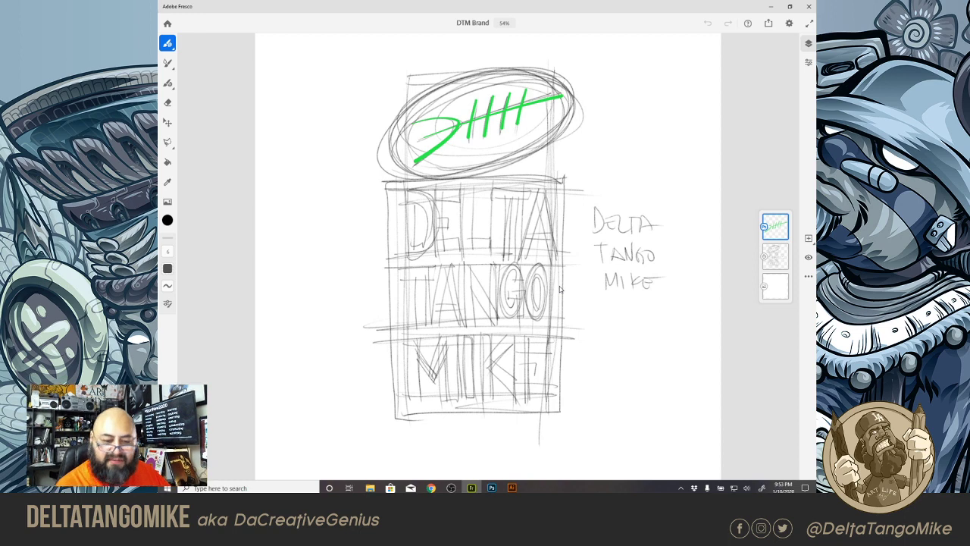
pyautogui.click(774, 11)
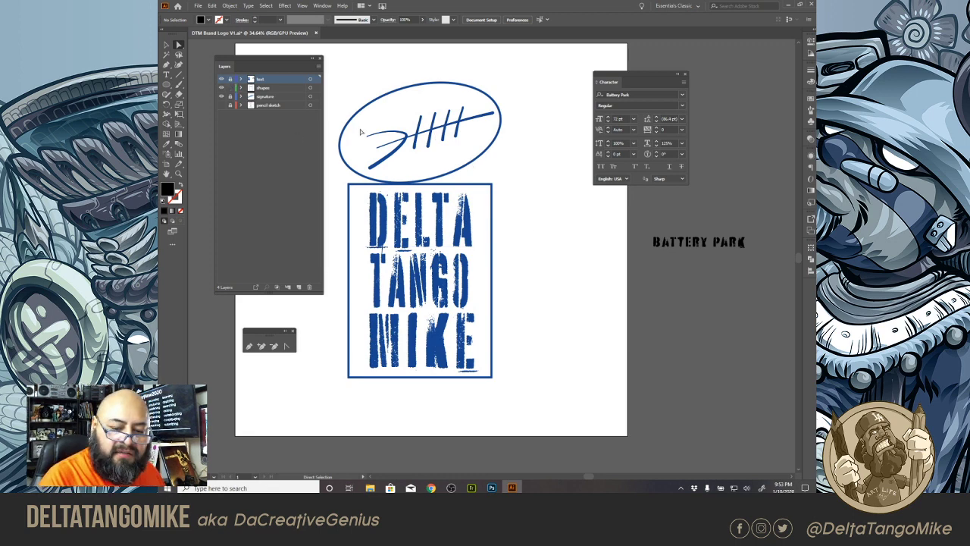
# Step: Move the signature oval slightly up so it clears the rectangular frame
pyautogui.press('v')
pyautogui.moveTo(479, 162); pyautogui.dragTo(479, 157)
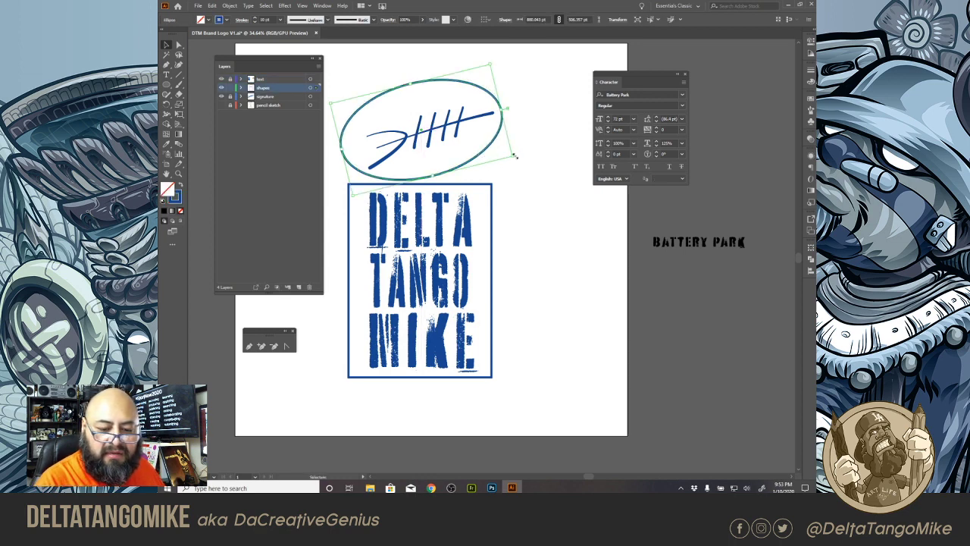
pyautogui.hotkey('ctrl', 'a')
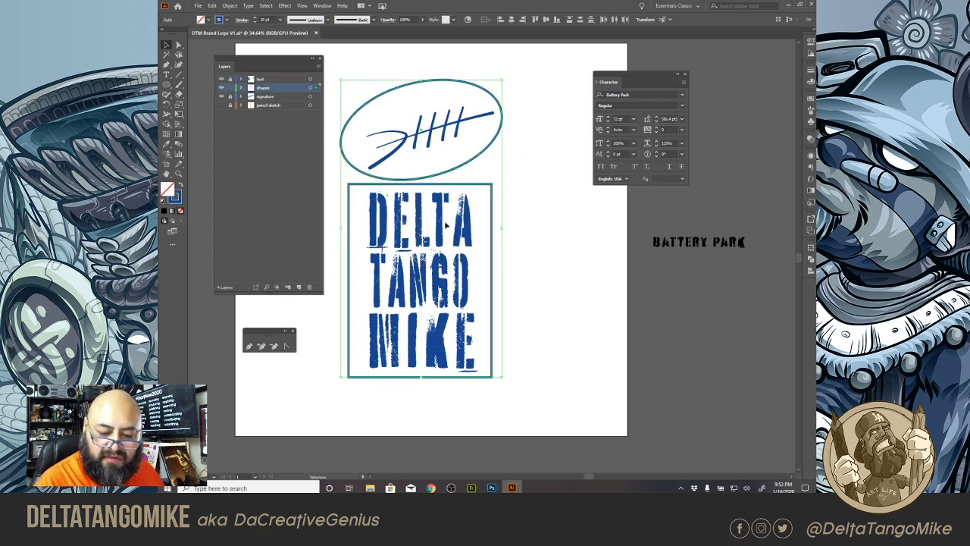
pyautogui.click(508, 265)
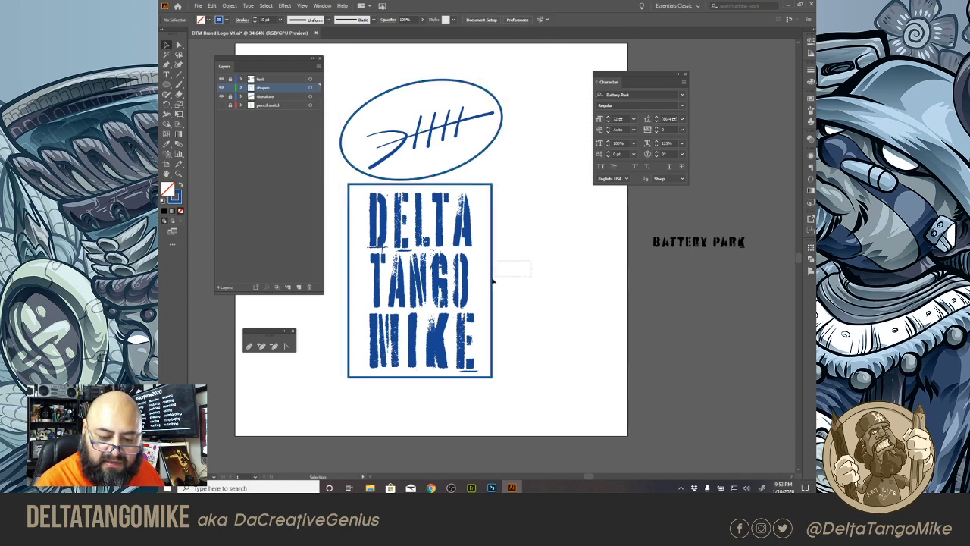
# Step: Narrow the rectangular frame from both sides so it fits more closely around the DELTA TANGO MIKE lettering
pyautogui.click(493, 282)
pyautogui.moveTo(491, 282); pyautogui.dragTo(480, 282)
pyautogui.moveTo(351, 282); pyautogui.dragTo(359, 285)
pyautogui.moveTo(492, 280); pyautogui.dragTo(482, 281)
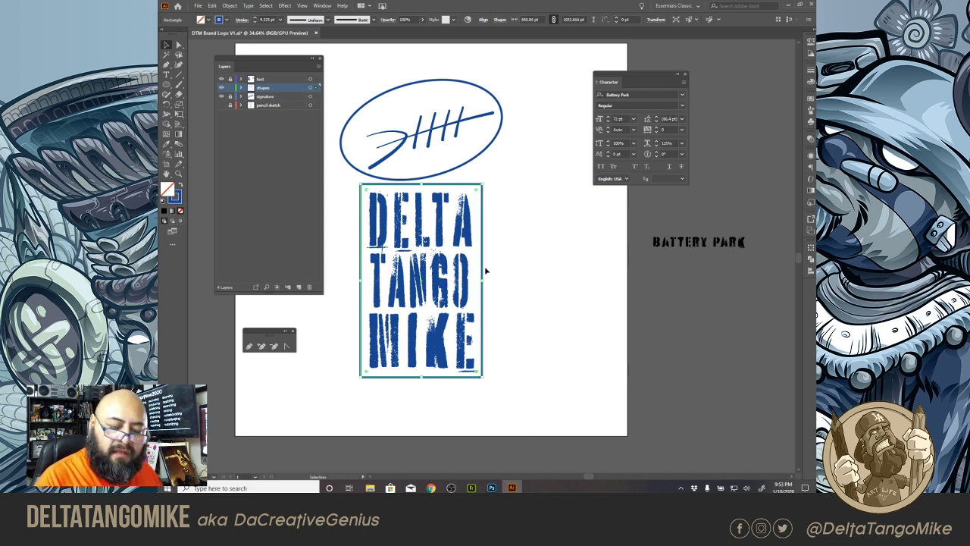
# Step: Scale the signature oval down proportionally and reposition it above the rectangular frame
pyautogui.click(488, 134)
pyautogui.click(501, 140)
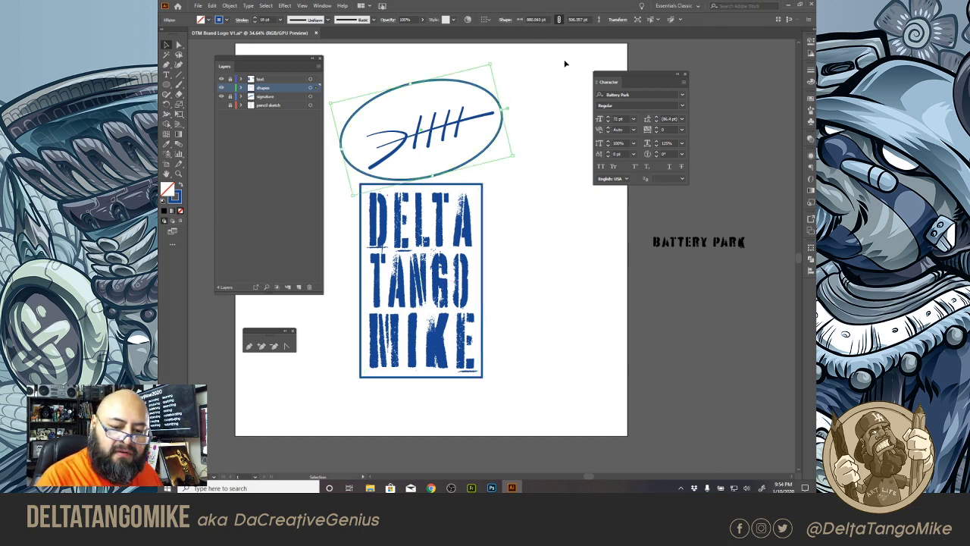
pyautogui.moveTo(490, 66); pyautogui.dragTo(481, 76)
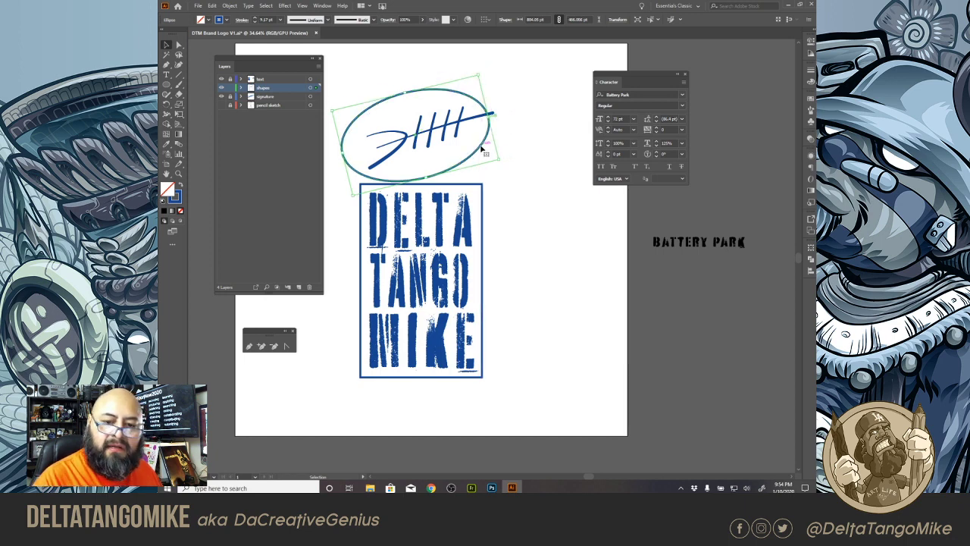
pyautogui.moveTo(479, 149); pyautogui.dragTo(497, 148)
# Step: Center the oval and rectangular frame horizontally on each other, and align the three words to the same center
pyautogui.keyDown('shift'); pyautogui.click(478, 204); pyautogui.keyUp('shift')
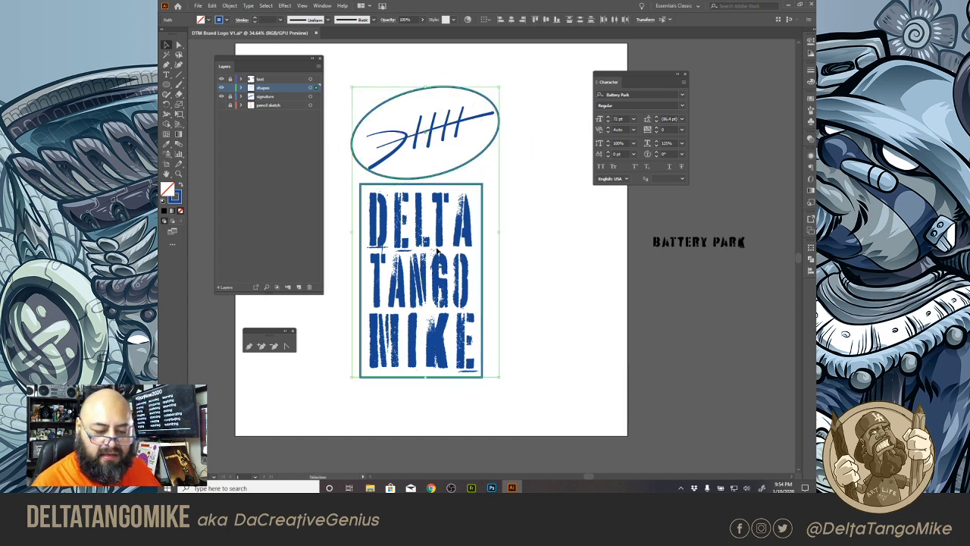
pyautogui.click(522, 19)
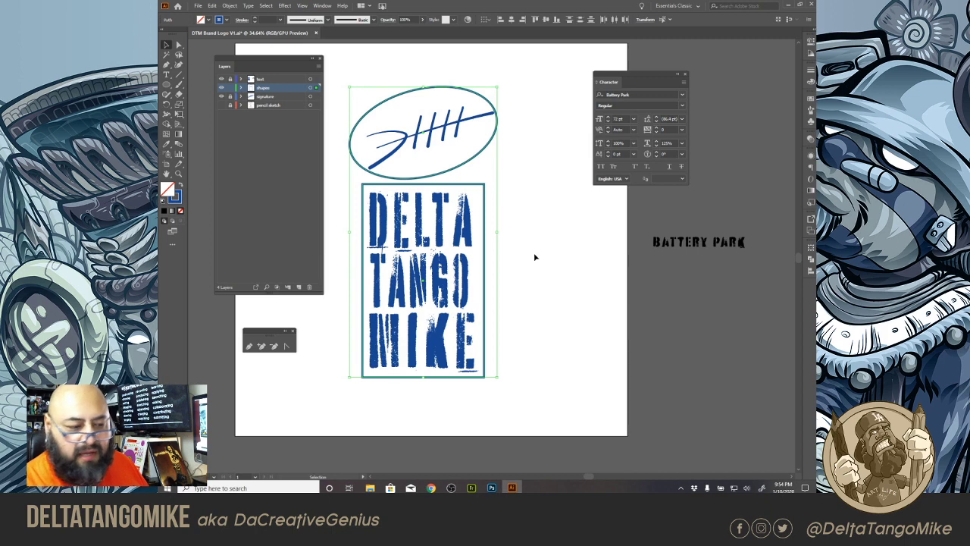
pyautogui.click(574, 349)
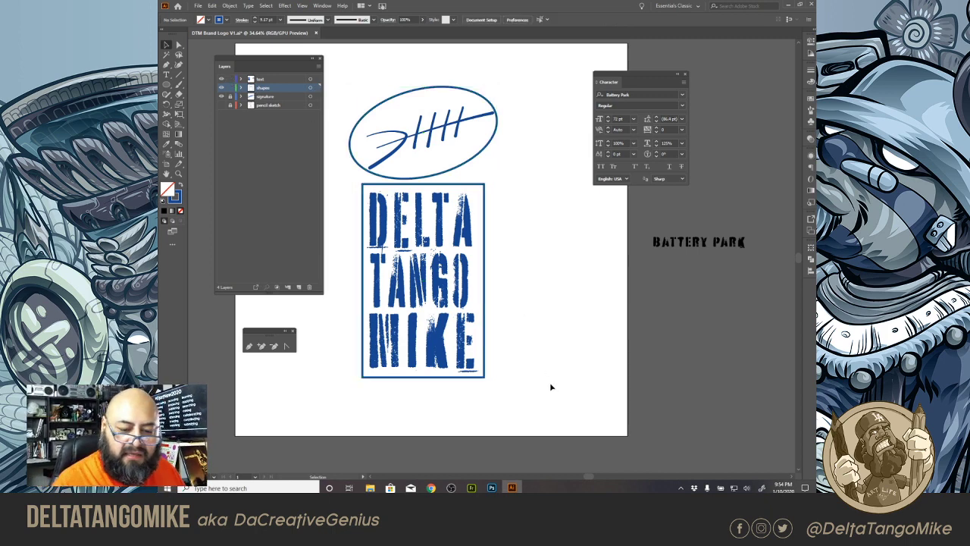
pyautogui.moveTo(538, 397); pyautogui.dragTo(400, 78)
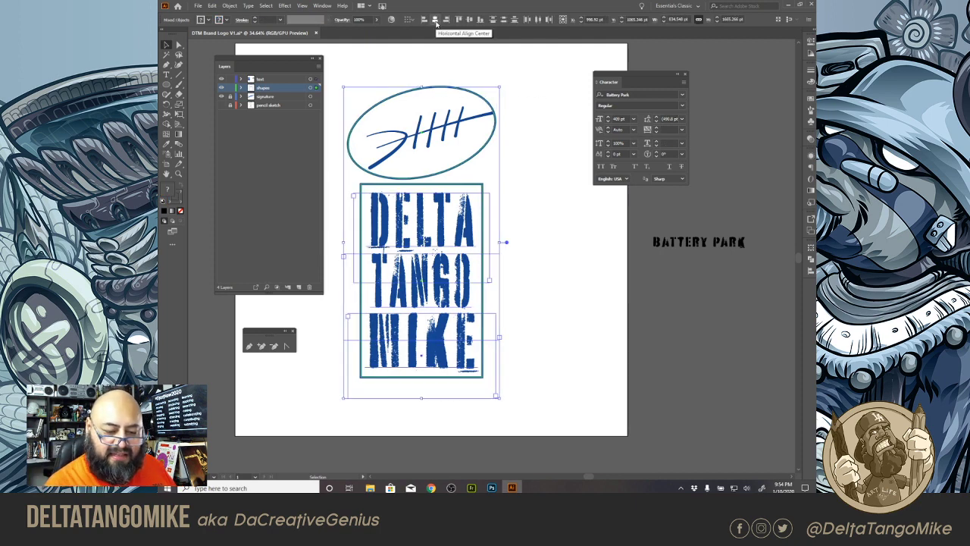
pyautogui.click(571, 319)
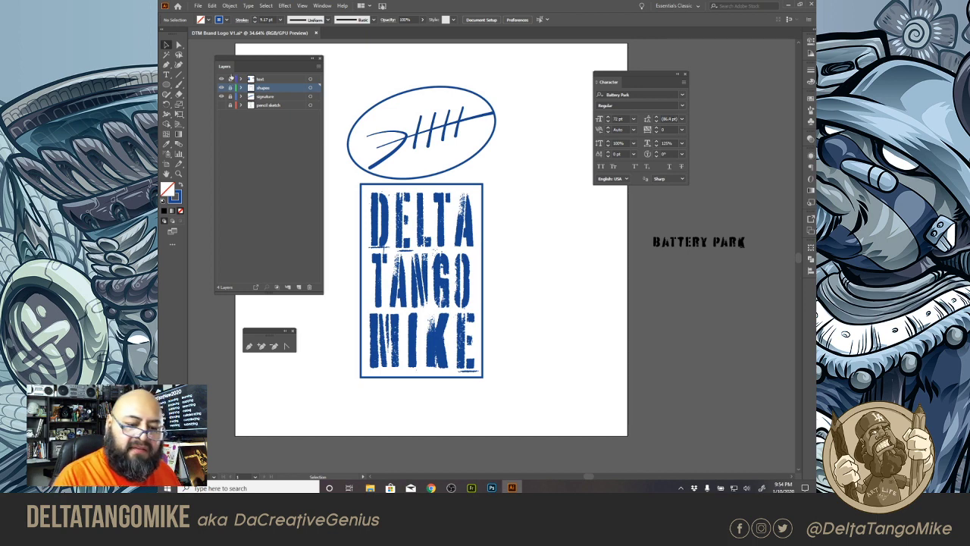
# Step: Scale the tally-mark signature down slightly and move it so it sits fully inside the oval
pyautogui.moveTo(530, 83); pyautogui.dragTo(455, 129)
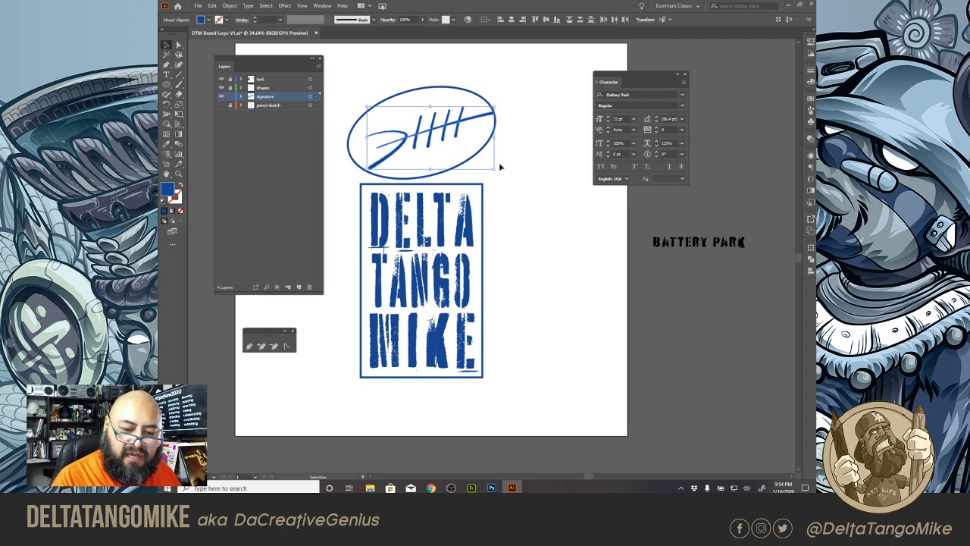
pyautogui.moveTo(496, 172); pyautogui.dragTo(490, 169)
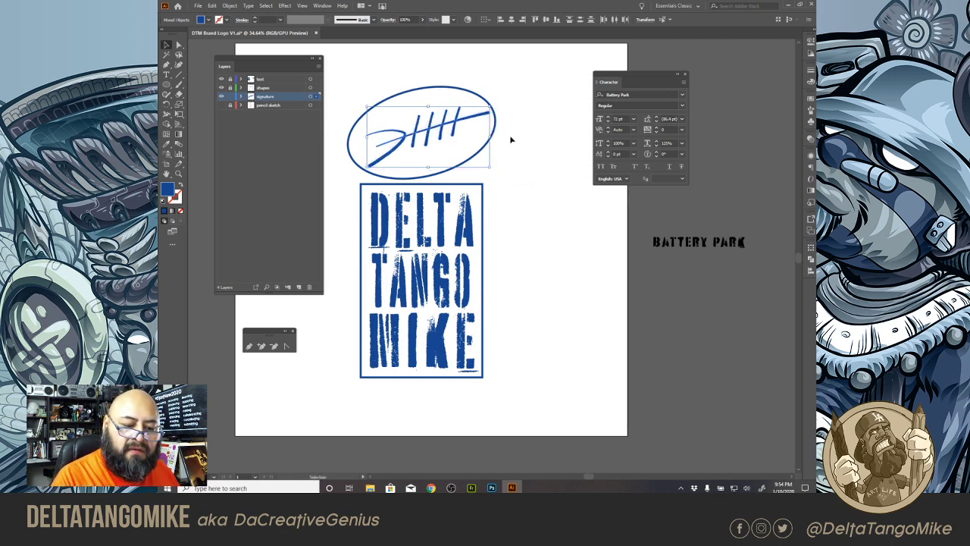
pyautogui.moveTo(458, 127); pyautogui.dragTo(451, 126)
pyautogui.click(528, 158)
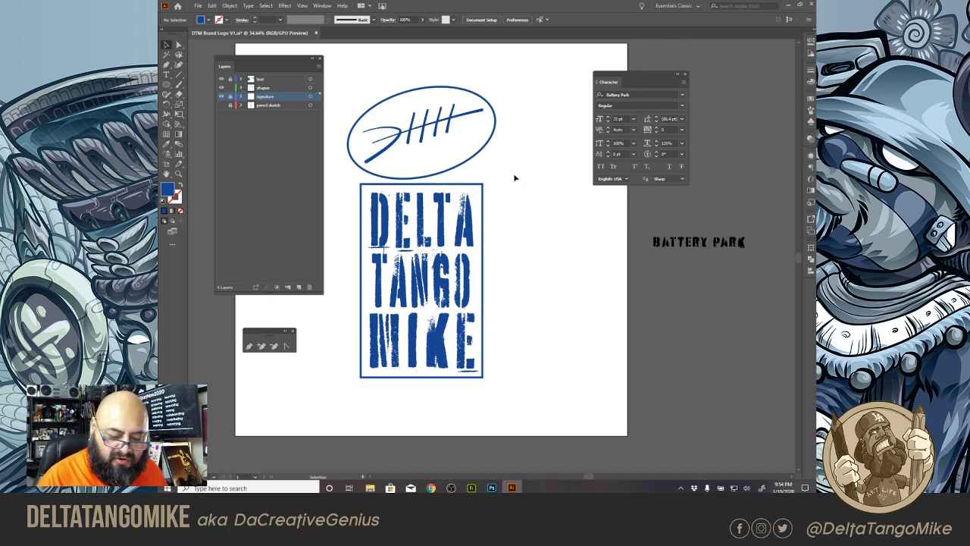
# Step: Round all four corners of the rectangular frame to a radius of about 63 pt
pyautogui.moveTo(344, 401); pyautogui.dragTo(543, 184)
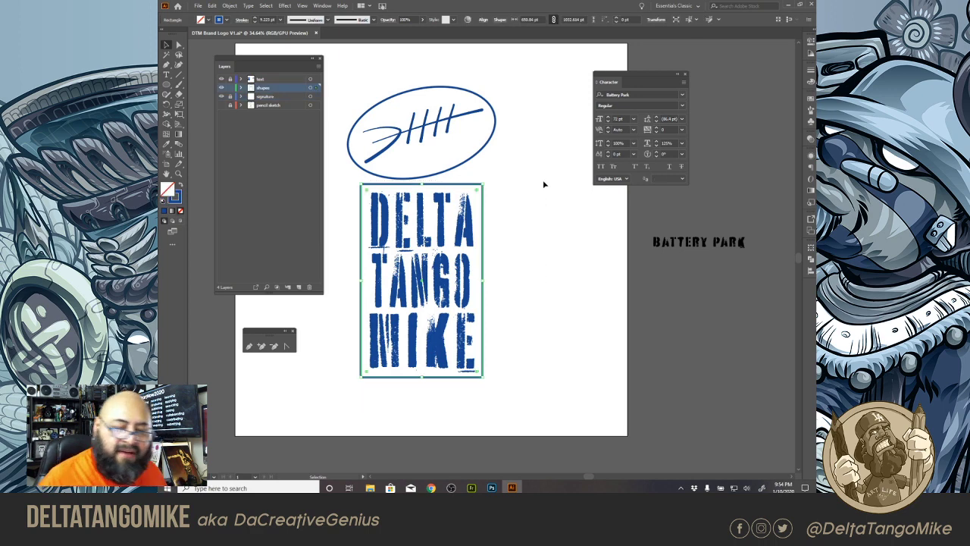
pyautogui.click(179, 46)
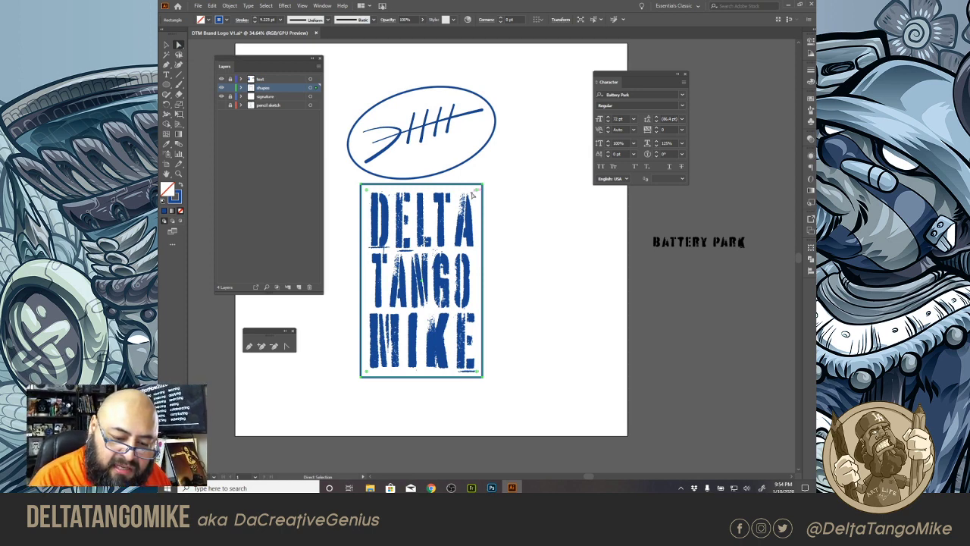
pyautogui.moveTo(472, 195); pyautogui.dragTo(475, 198)
pyautogui.click(549, 251)
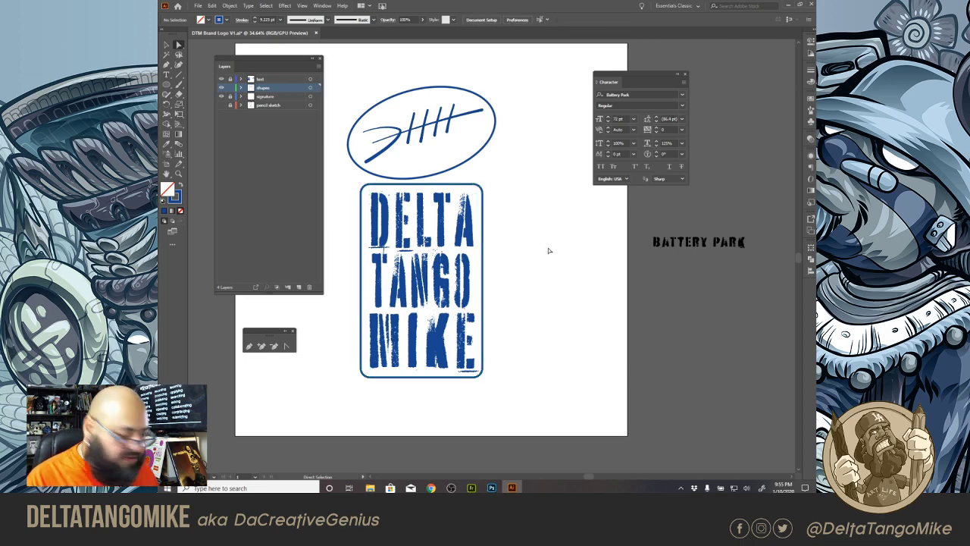
pyautogui.hotkey('ctrl', 'z')
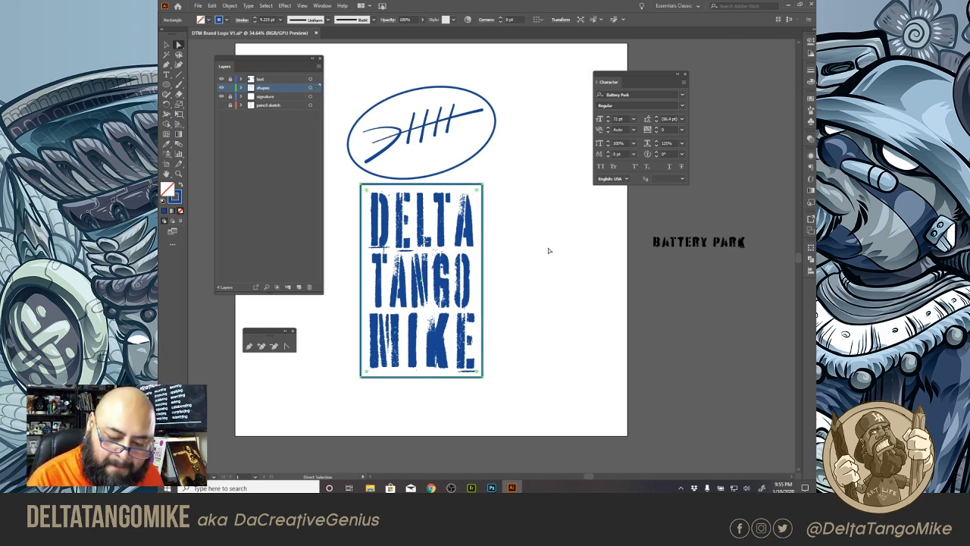
pyautogui.moveTo(477, 195); pyautogui.dragTo(471, 198)
pyautogui.click(530, 256)
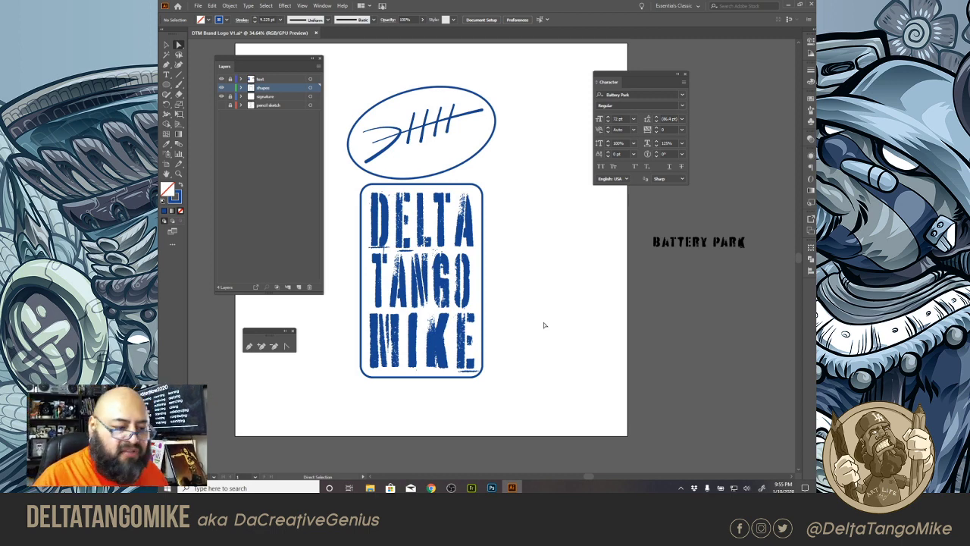
# Step: Set the stroke weight of the oval and the rounded frame on the shapes layer to 14 pt
pyautogui.click(309, 88)
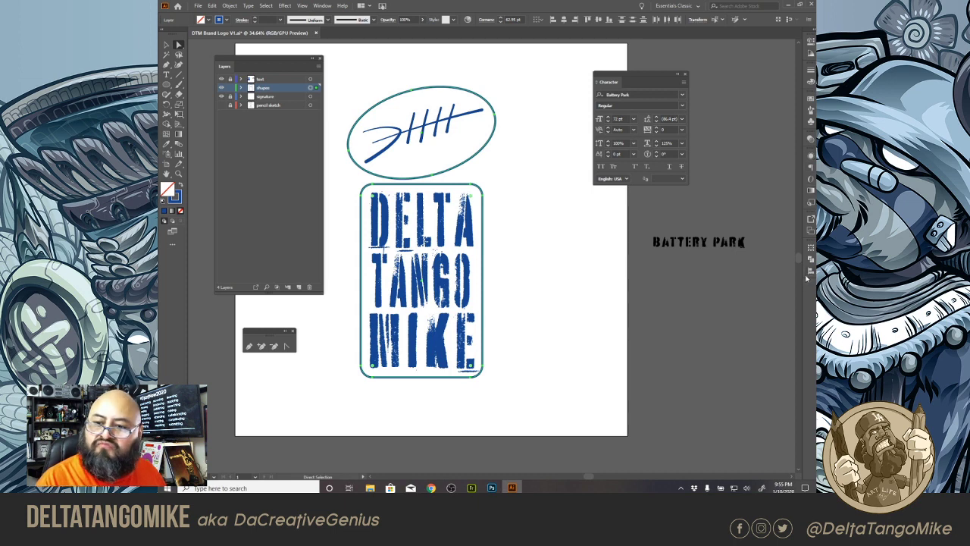
pyautogui.click(811, 74)
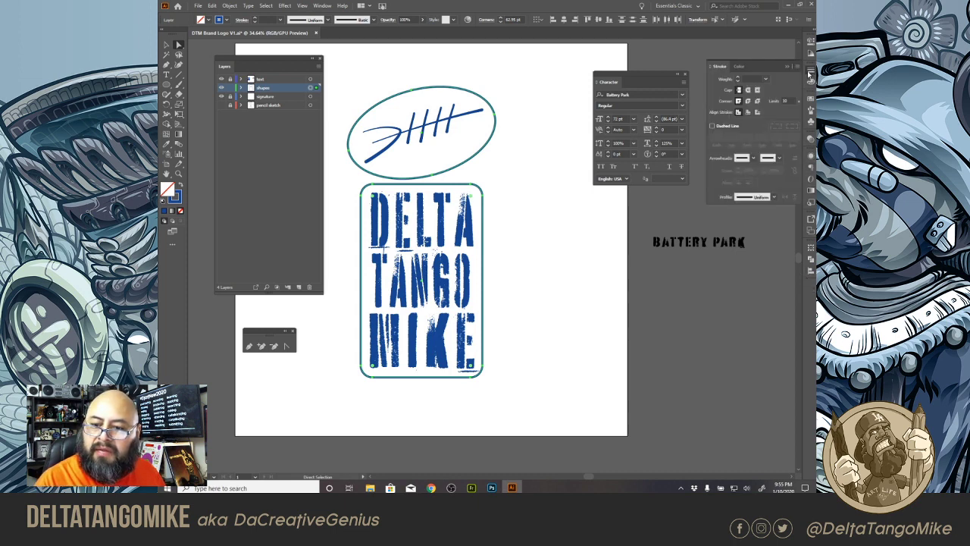
pyautogui.click(766, 79)
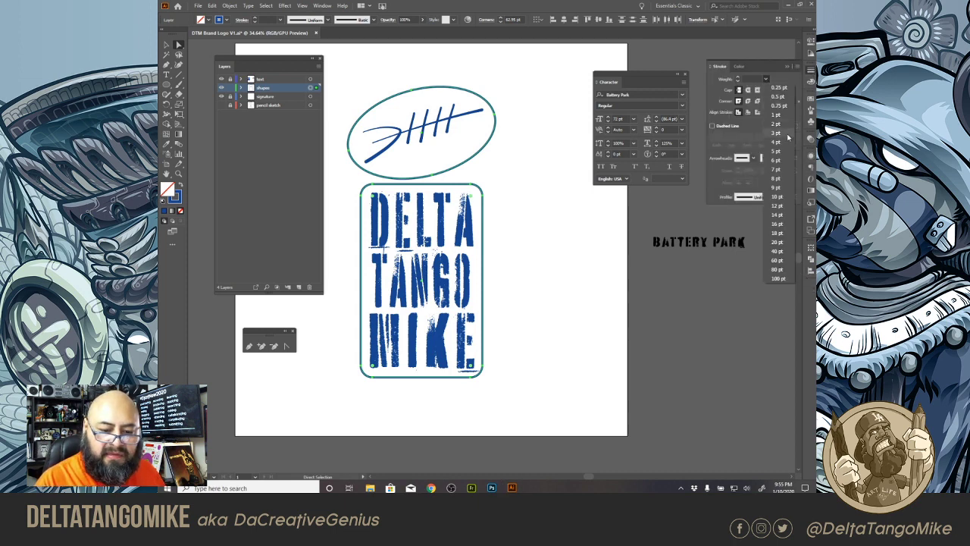
pyautogui.click(781, 197)
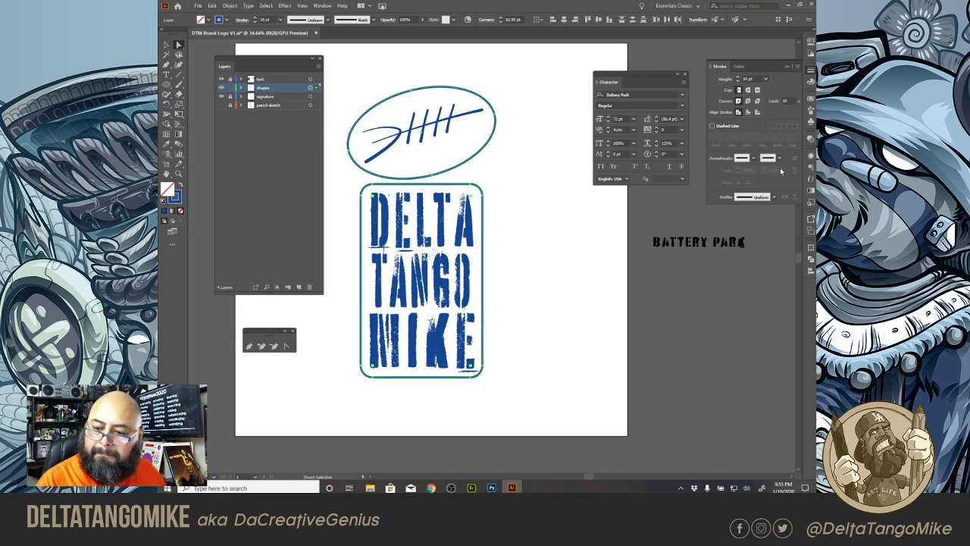
pyautogui.click(765, 79)
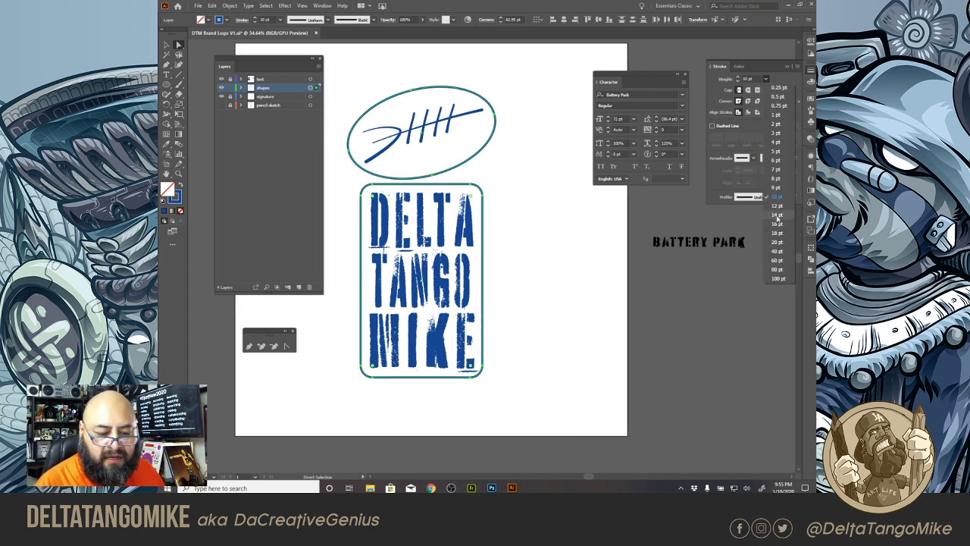
pyautogui.click(779, 217)
pyautogui.click(634, 286)
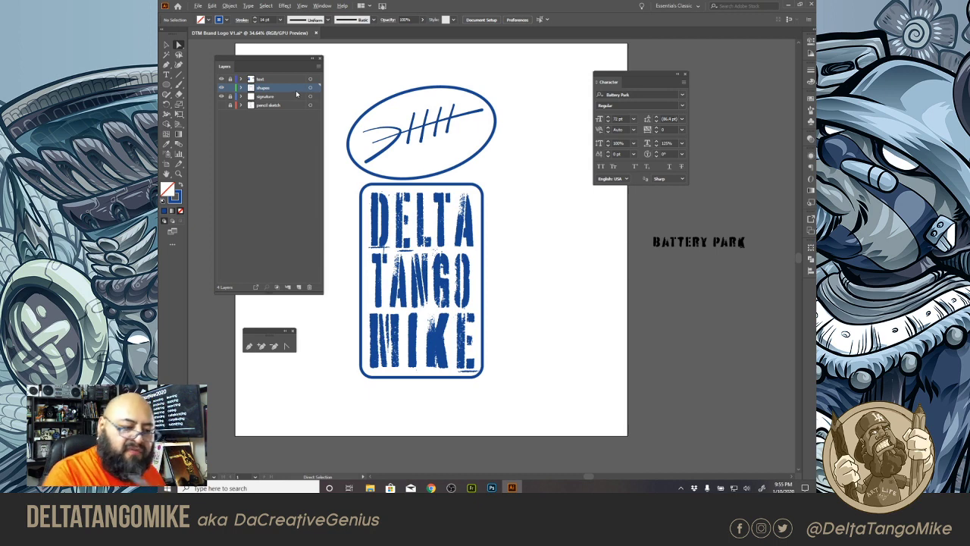
# Step: Duplicate the shapes layer and enlarge the copied oval and frame into a second outline around the originals
pyautogui.moveTo(296, 91); pyautogui.dragTo(302, 84)
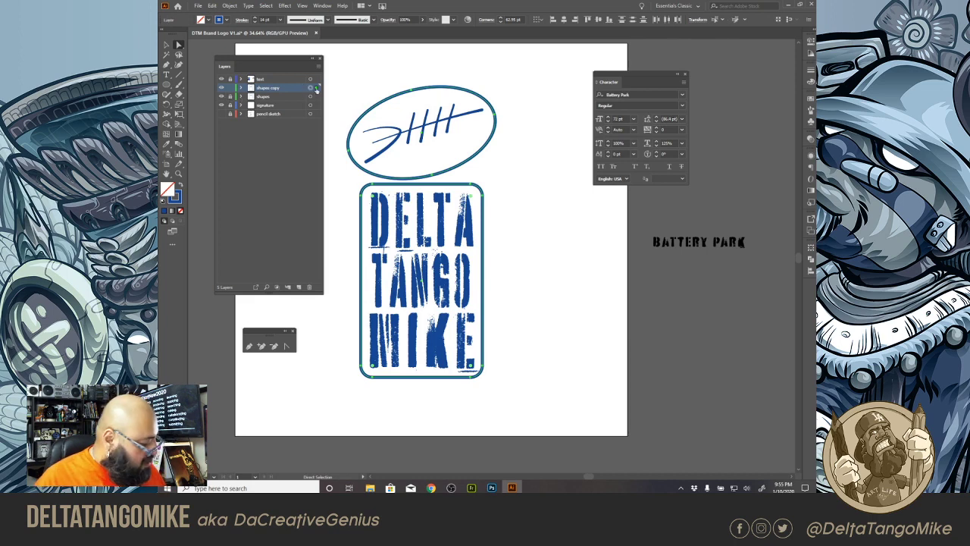
pyautogui.click(168, 45)
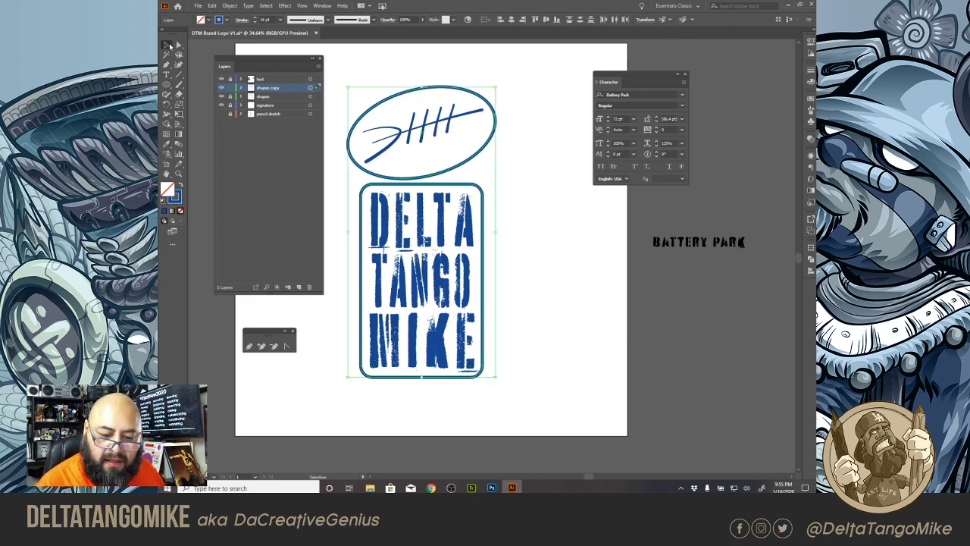
pyautogui.moveTo(496, 376)
pyautogui.mouseDown()
pyautogui.moveTo(510, 407)
pyautogui.moveTo(489, 385)
pyautogui.mouseUp()
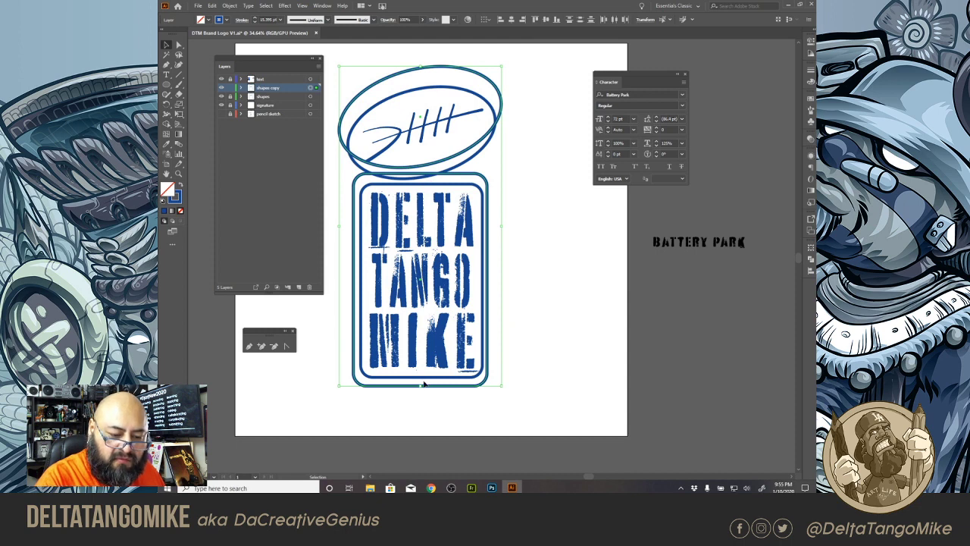
pyautogui.moveTo(421, 67); pyautogui.dragTo(421, 78)
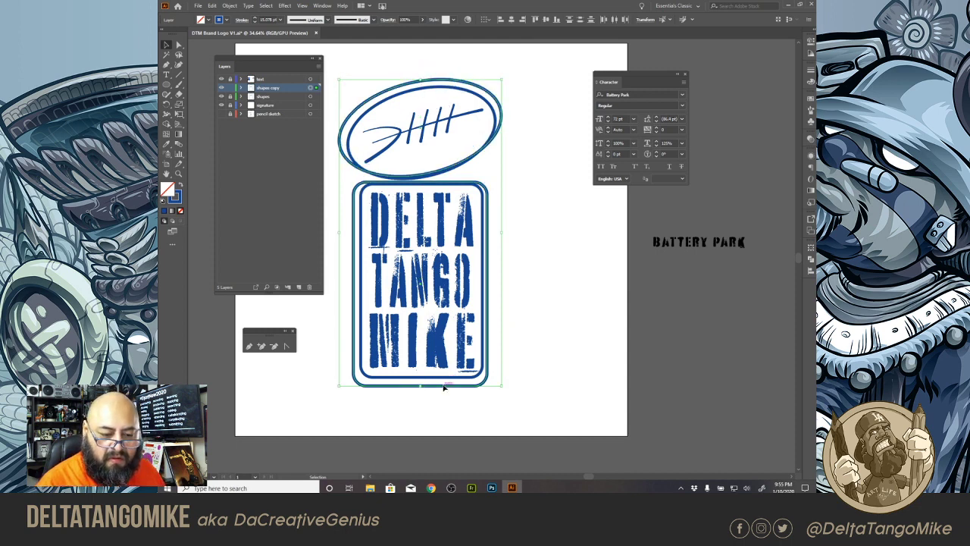
# Step: Hide the enlarged outline copy layer and select only the DELTA, TANGO and MIKE text objects inside the frame
pyautogui.click(531, 361)
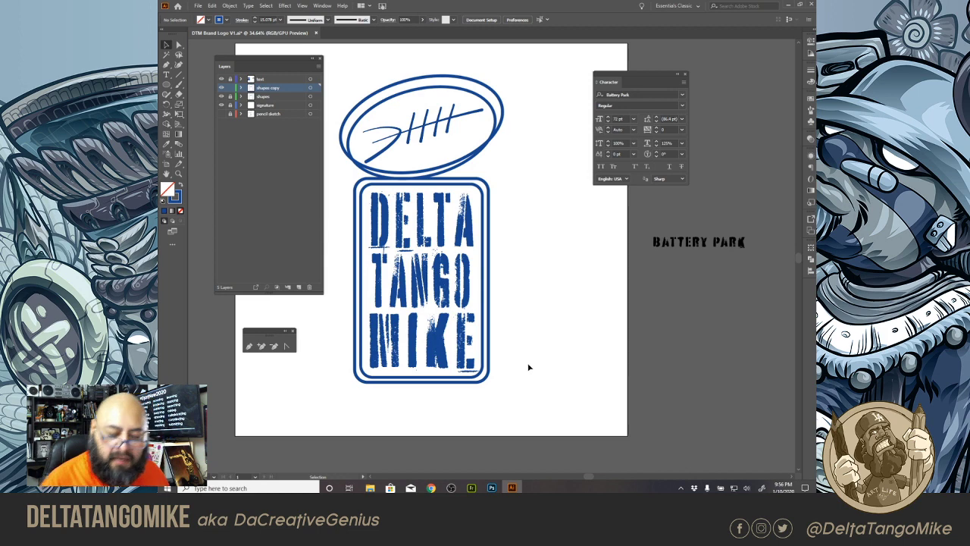
pyautogui.click(221, 88)
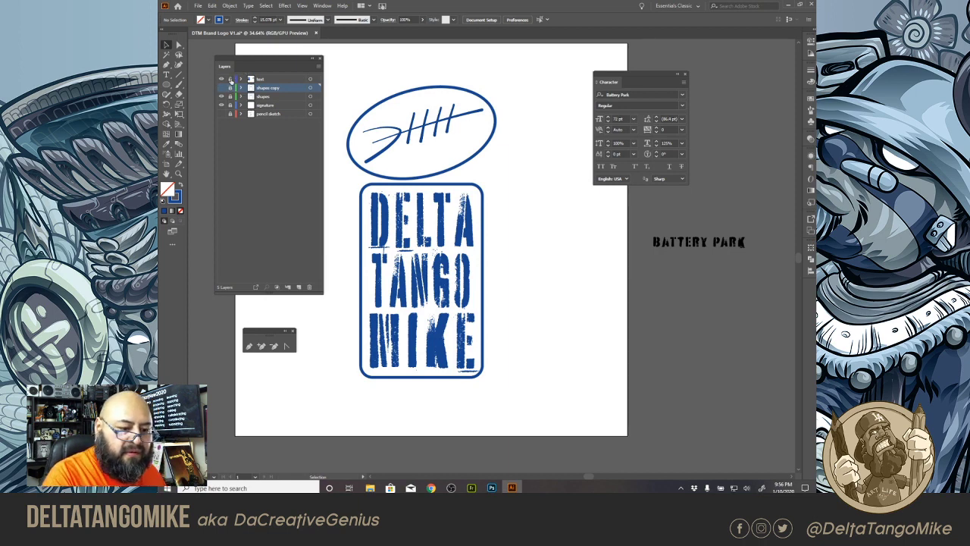
pyautogui.click(310, 79)
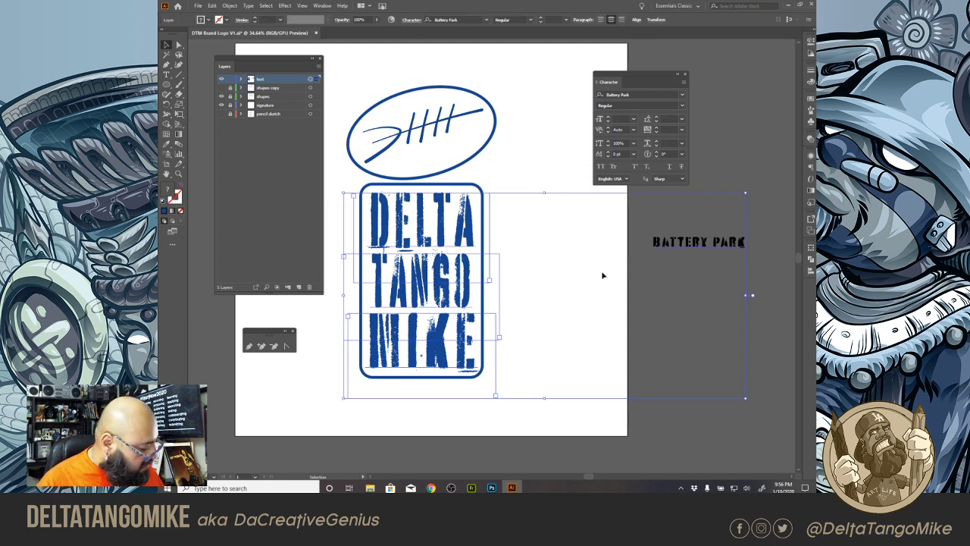
pyautogui.click(560, 251)
pyautogui.moveTo(539, 205); pyautogui.dragTo(513, 352)
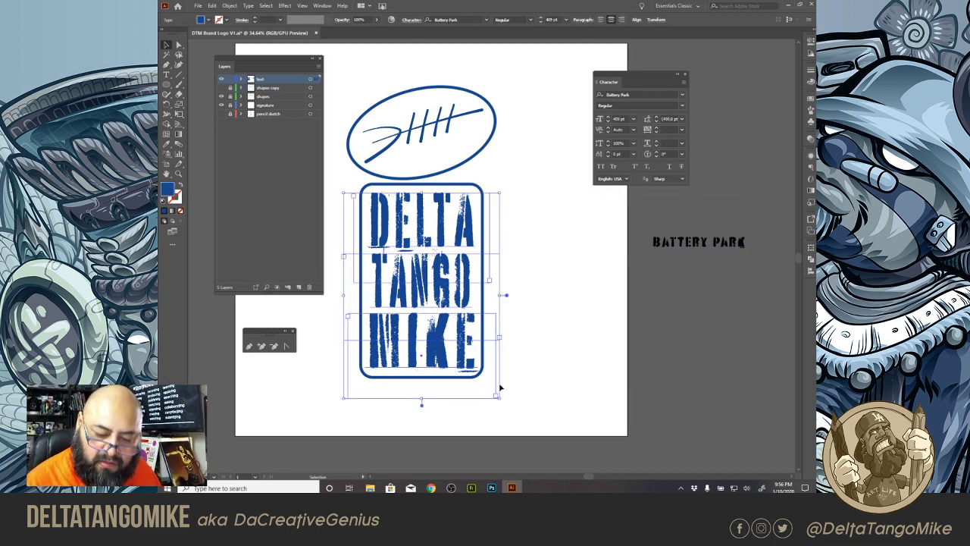
pyautogui.click(229, 5)
pyautogui.moveTo(258, 16)
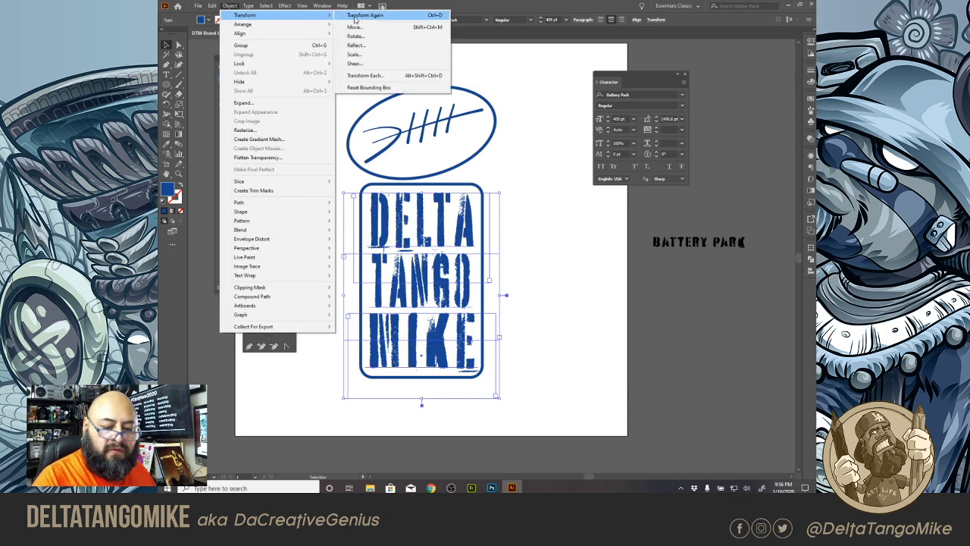
pyautogui.click(384, 56)
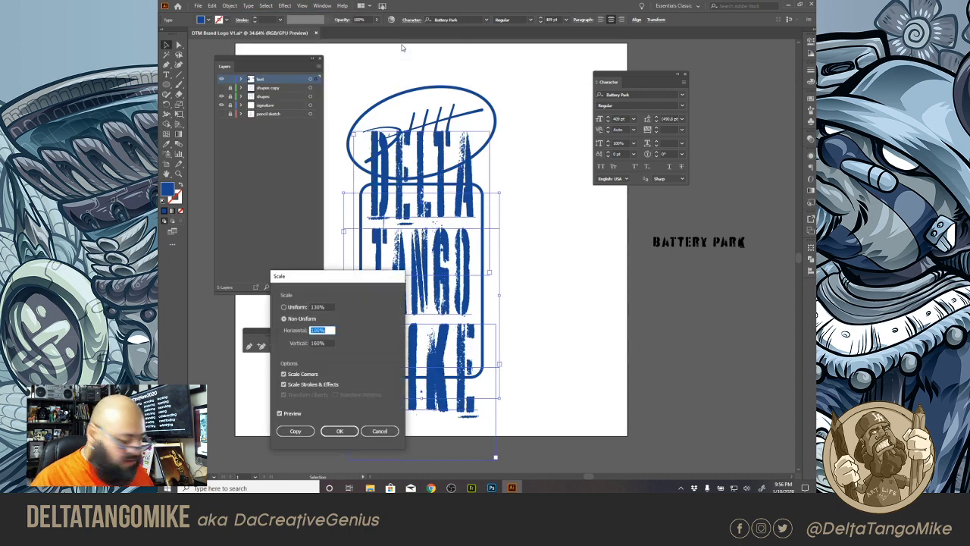
pyautogui.click(349, 431)
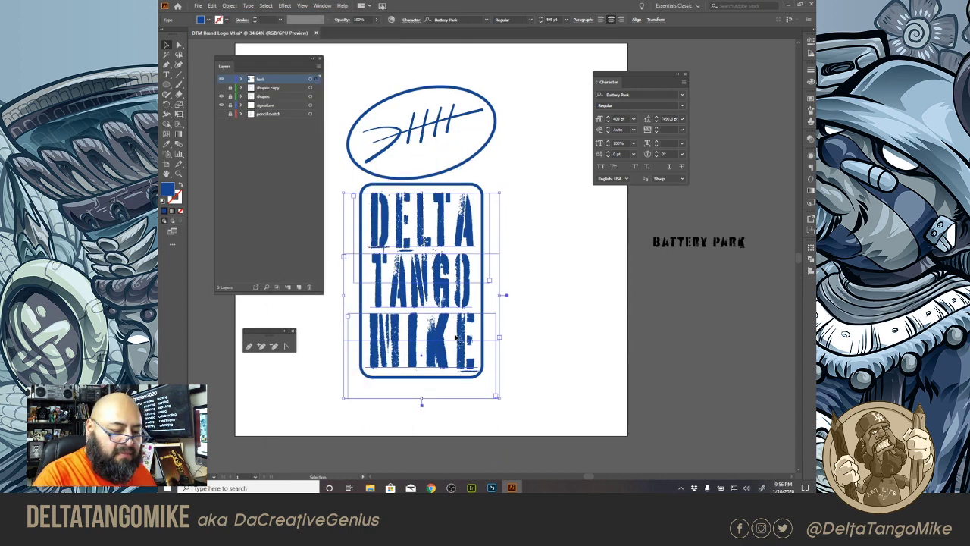
# Step: Convert the DELTA, TANGO and MIKE text to outlines
pyautogui.click(229, 5)
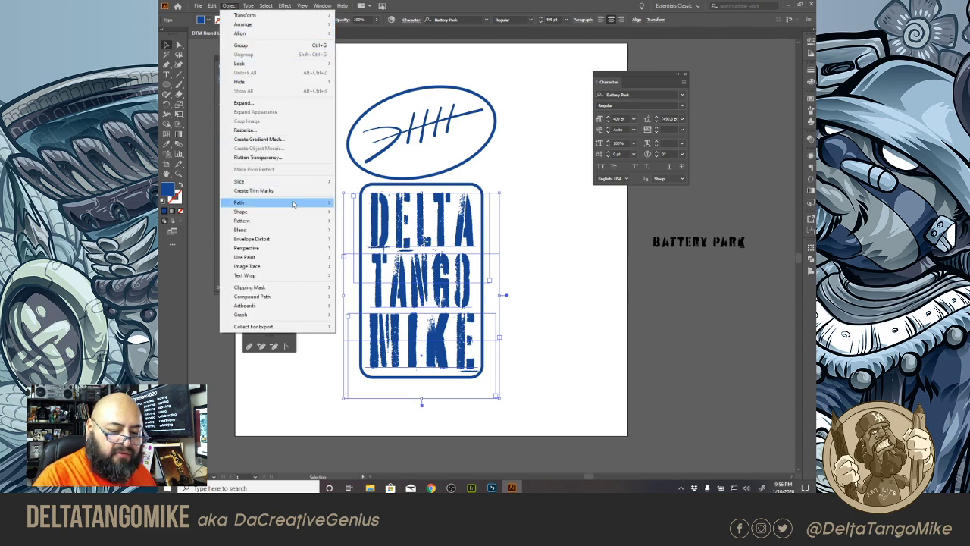
pyautogui.moveTo(294, 204)
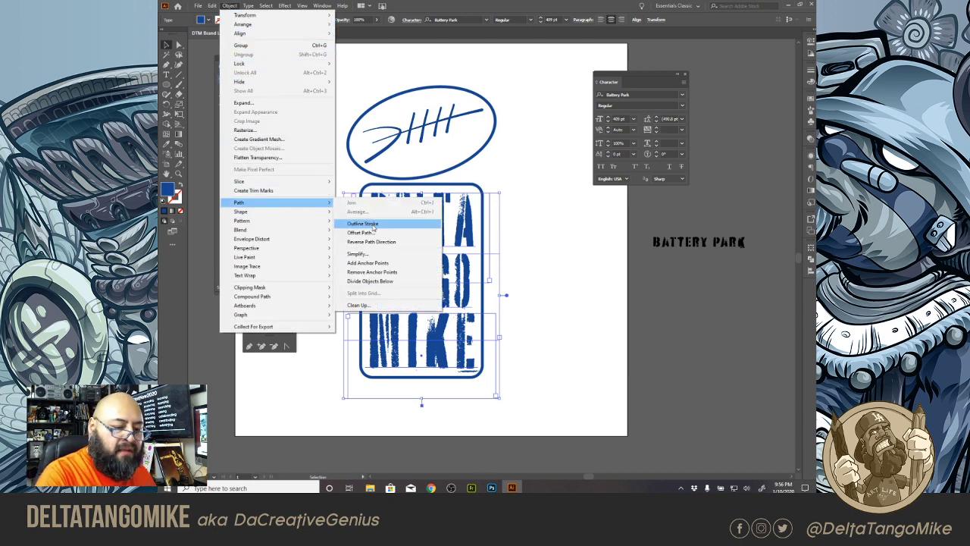
pyautogui.click(248, 6)
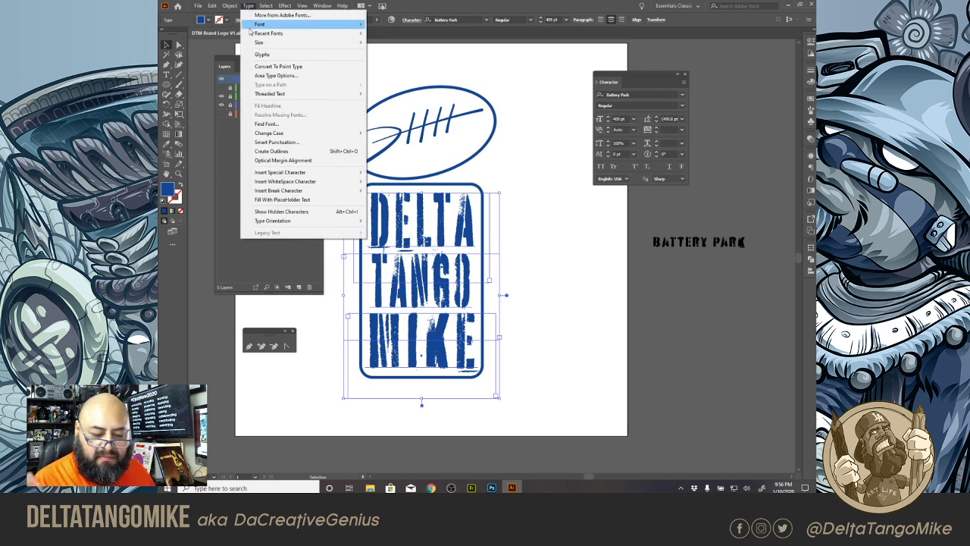
pyautogui.click(302, 151)
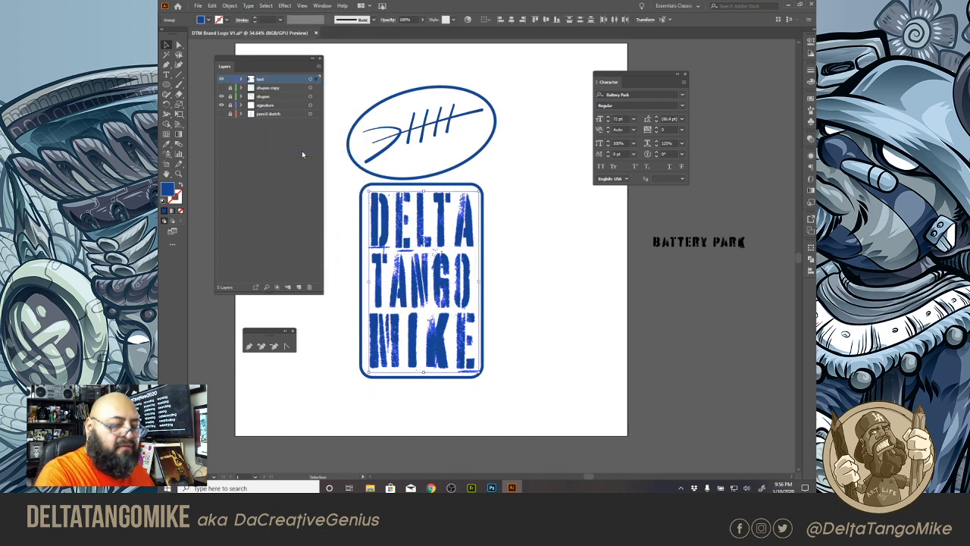
# Step: Scale the outlined DELTA TANGO MIKE lettering down slightly within the rounded frame
pyautogui.click(179, 46)
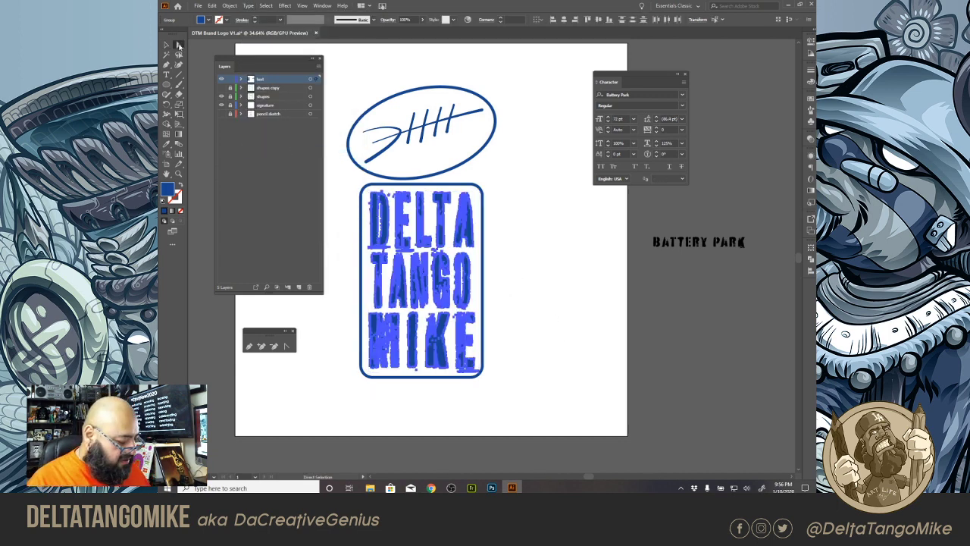
pyautogui.click(578, 324)
pyautogui.scroll(6, 578, 324)
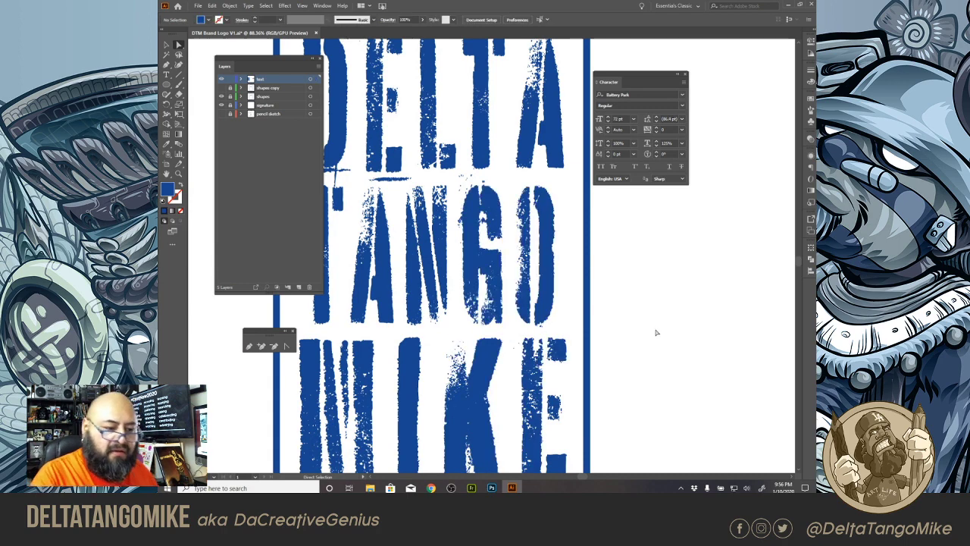
pyautogui.scroll(-5, 656, 332)
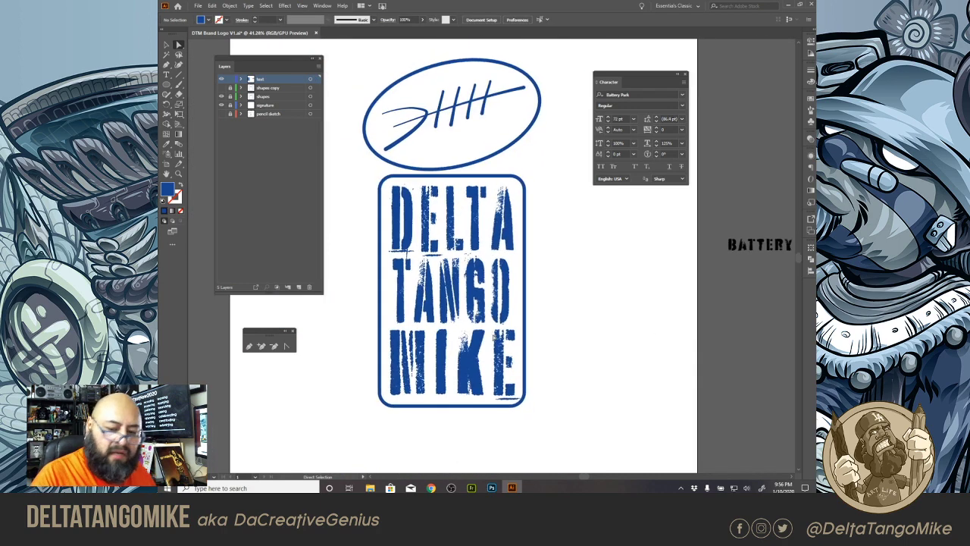
pyautogui.click(460, 282)
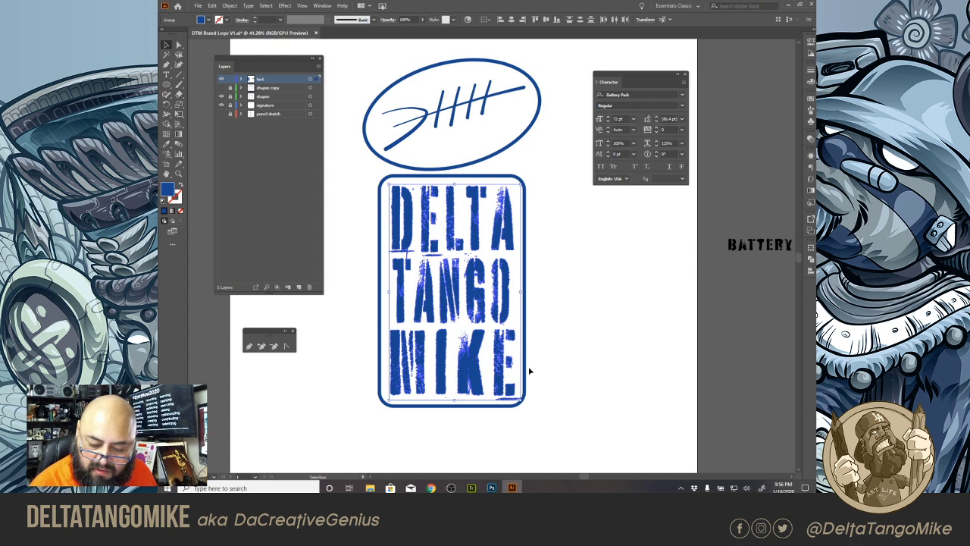
pyautogui.moveTo(523, 396); pyautogui.dragTo(517, 394)
pyautogui.doubleClick(506, 386)
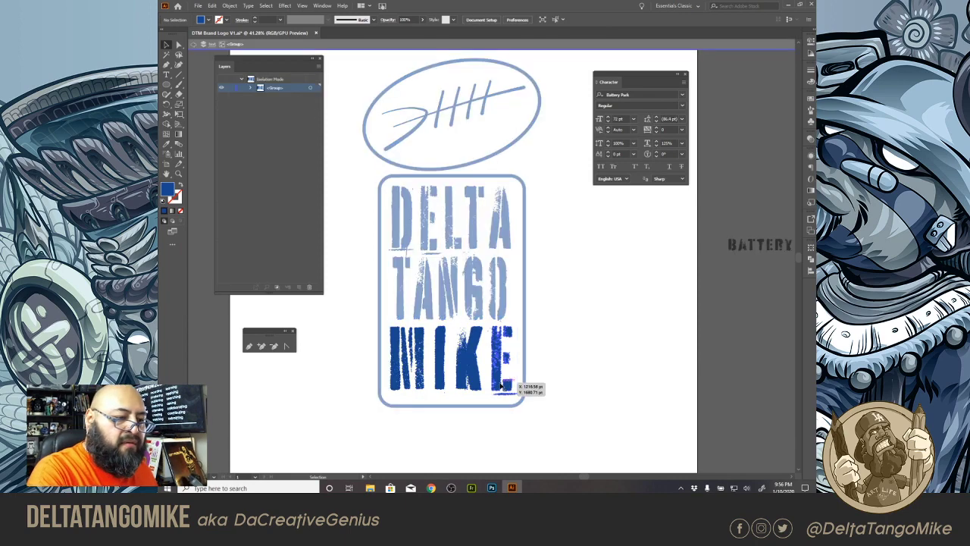
pyautogui.click(195, 44)
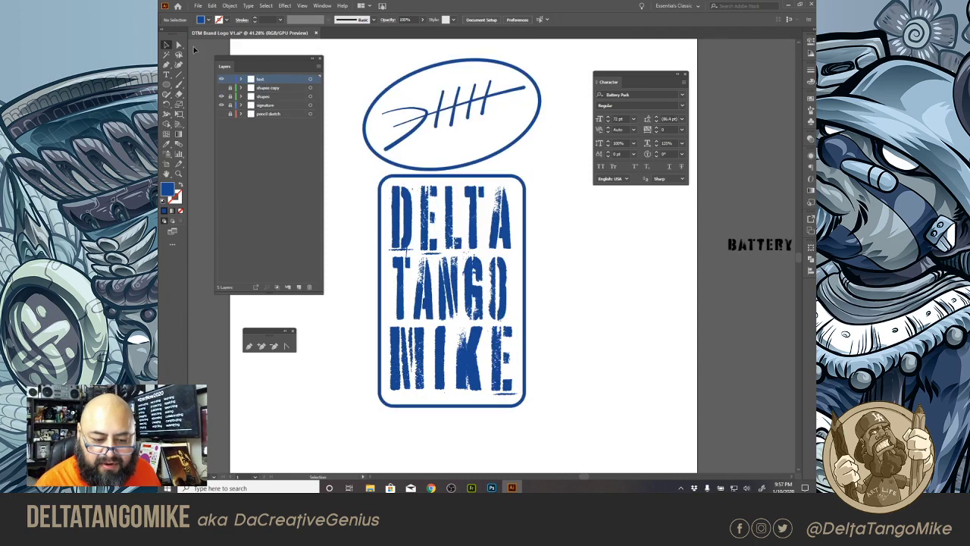
pyautogui.moveTo(553, 176); pyautogui.dragTo(341, 423)
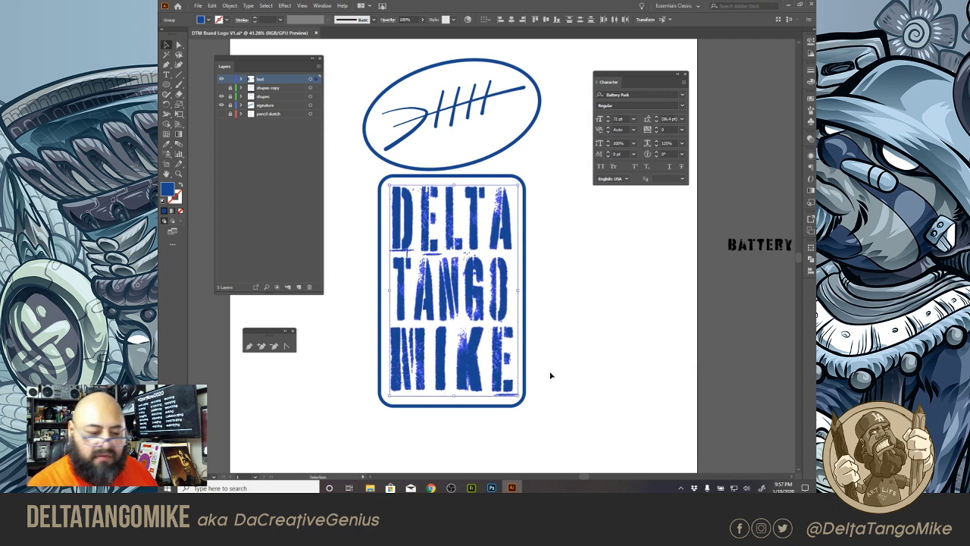
pyautogui.click(549, 372)
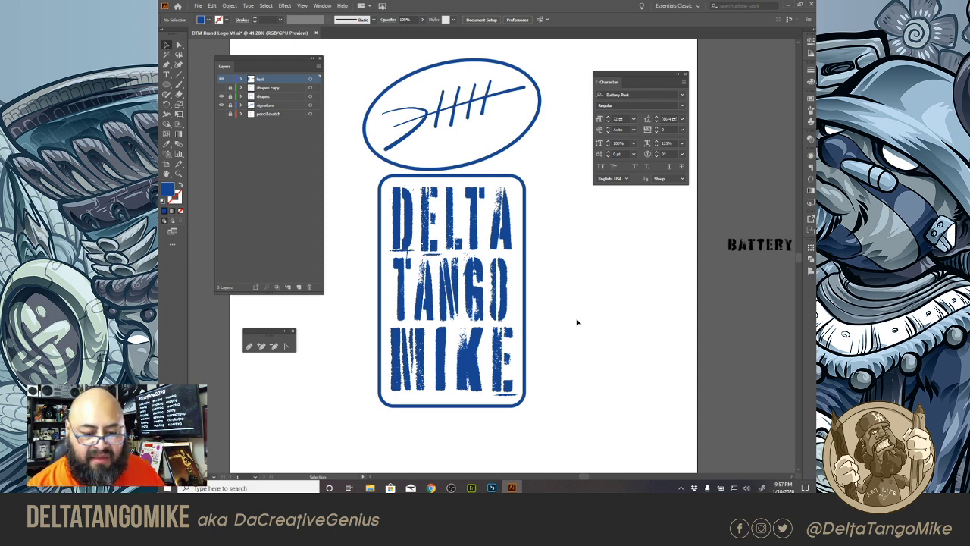
pyautogui.moveTo(576, 322); pyautogui.dragTo(510, 332)
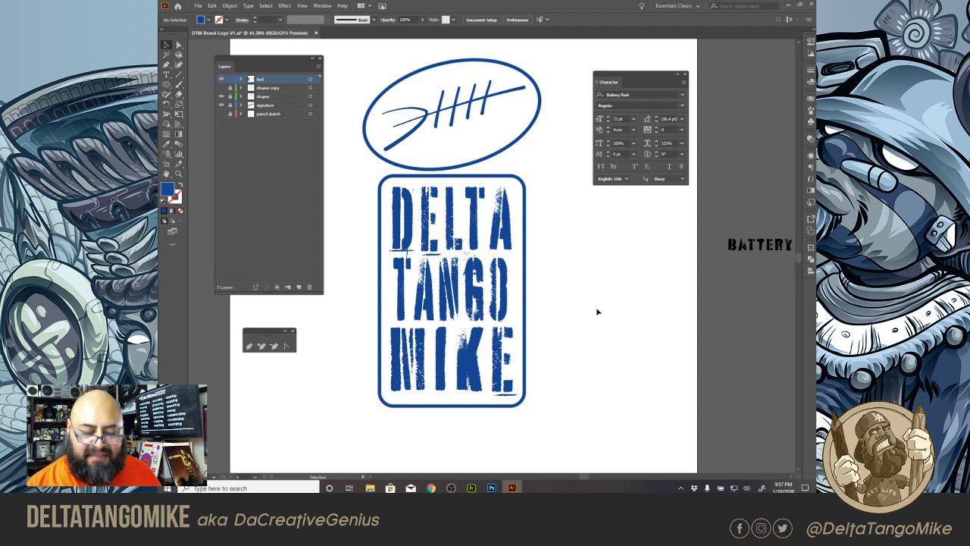
pyautogui.hotkey('ctrl', '0')
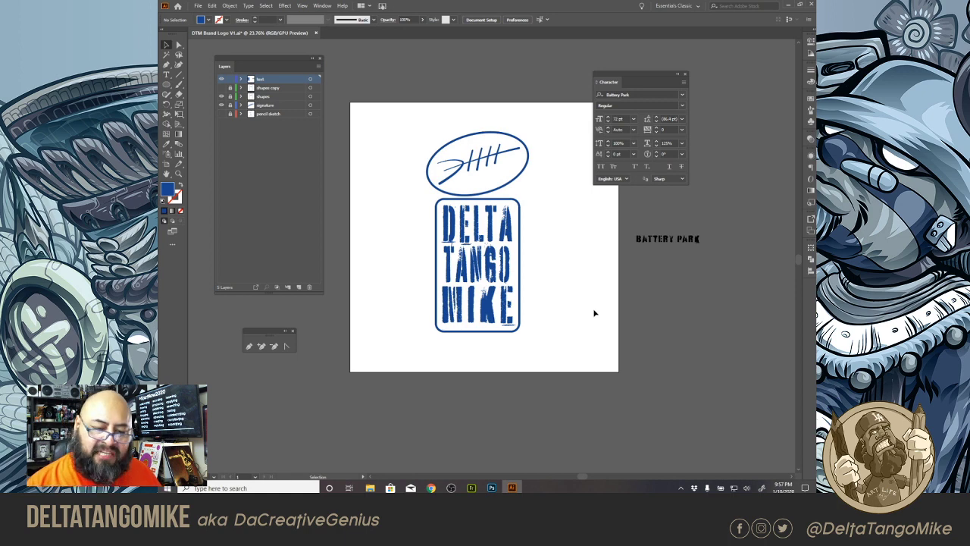
pyautogui.scroll(2, 467, 220)
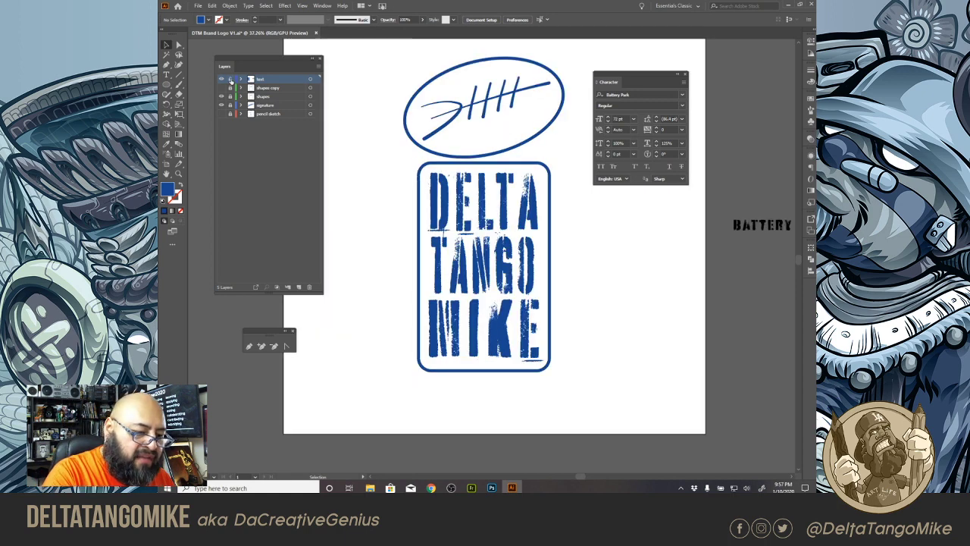
# Step: Duplicate the original shapes layer as a hidden backup copy and save the document
pyautogui.click(283, 98)
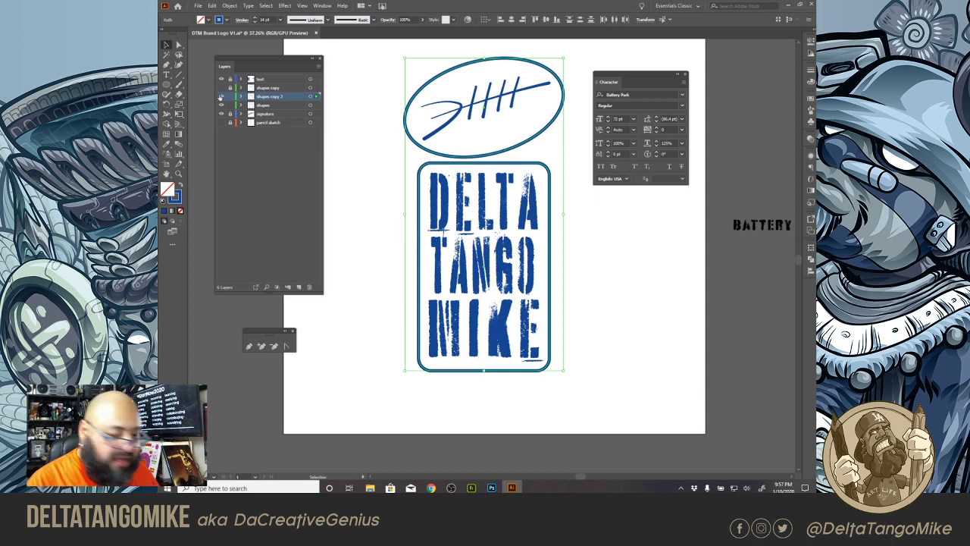
pyautogui.click(289, 107)
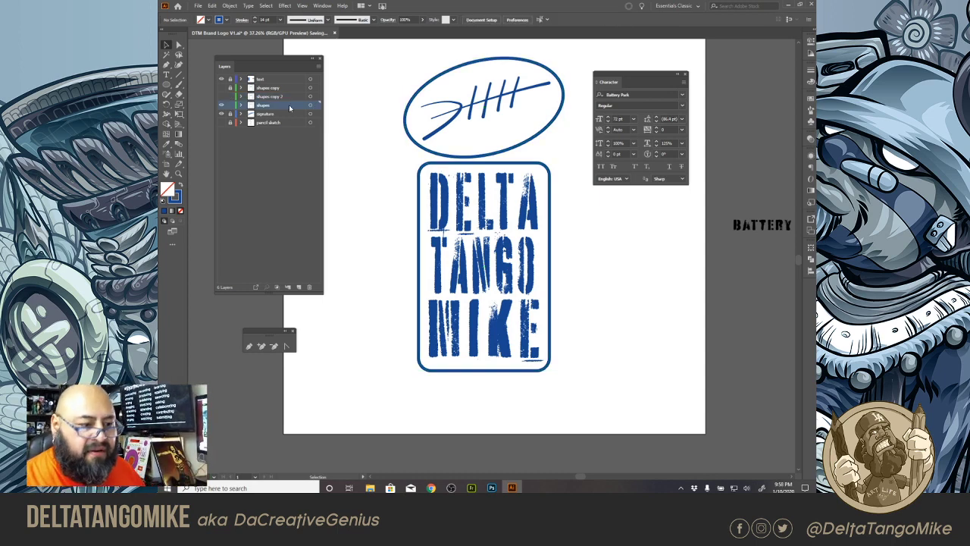
pyautogui.hotkey('ctrl', 's')
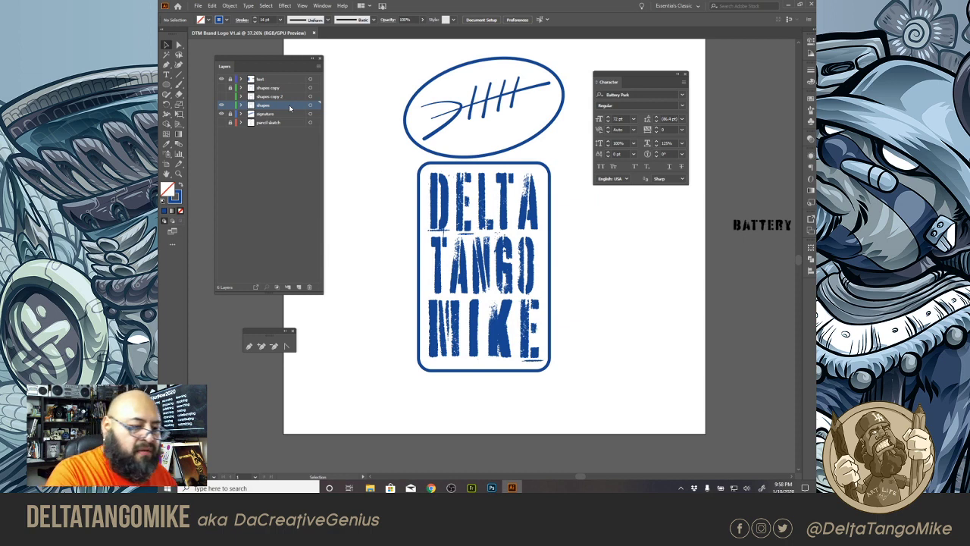
# Step: Unlock the text layer and lock its DELTA group, keeping the TANGO and MIKE lettering selected
pyautogui.click(235, 80)
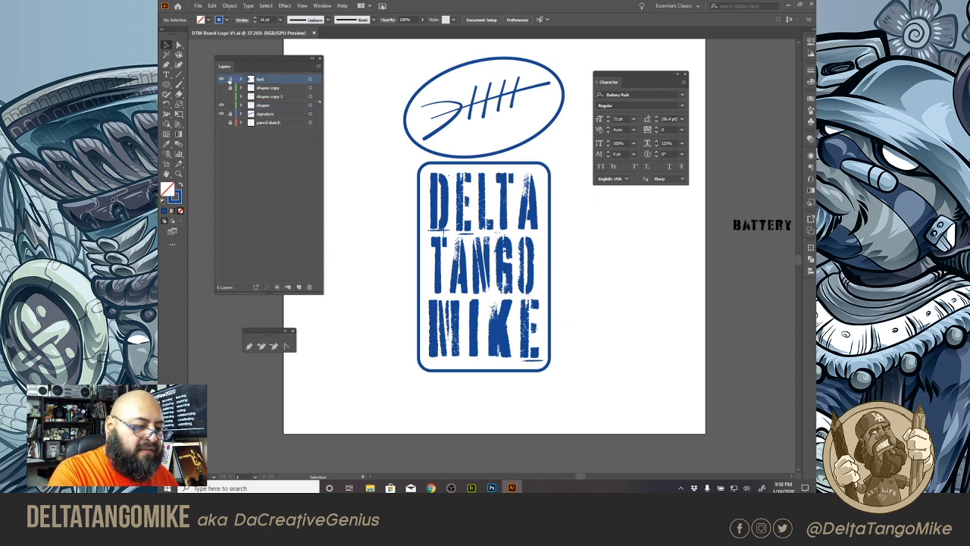
pyautogui.click(179, 46)
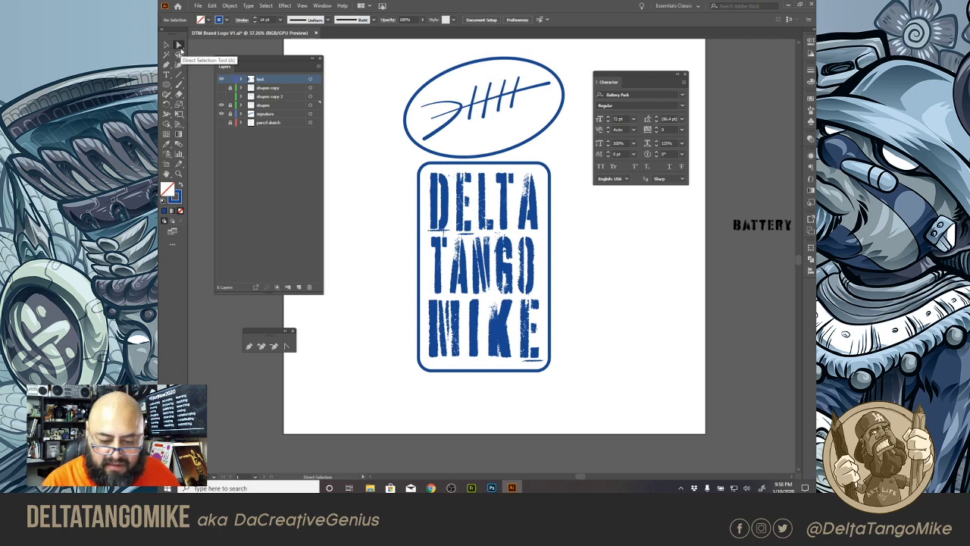
pyautogui.moveTo(392, 385)
pyautogui.mouseDown()
pyautogui.moveTo(609, 318)
pyautogui.moveTo(612, 302)
pyautogui.mouseUp()
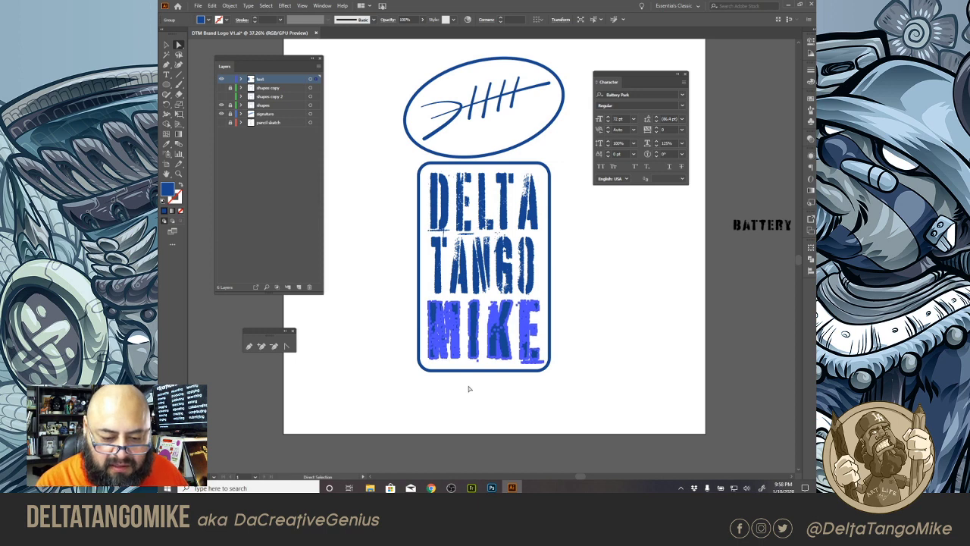
pyautogui.moveTo(395, 381)
pyautogui.mouseDown()
pyautogui.moveTo(581, 283)
pyautogui.moveTo(604, 240)
pyautogui.mouseUp()
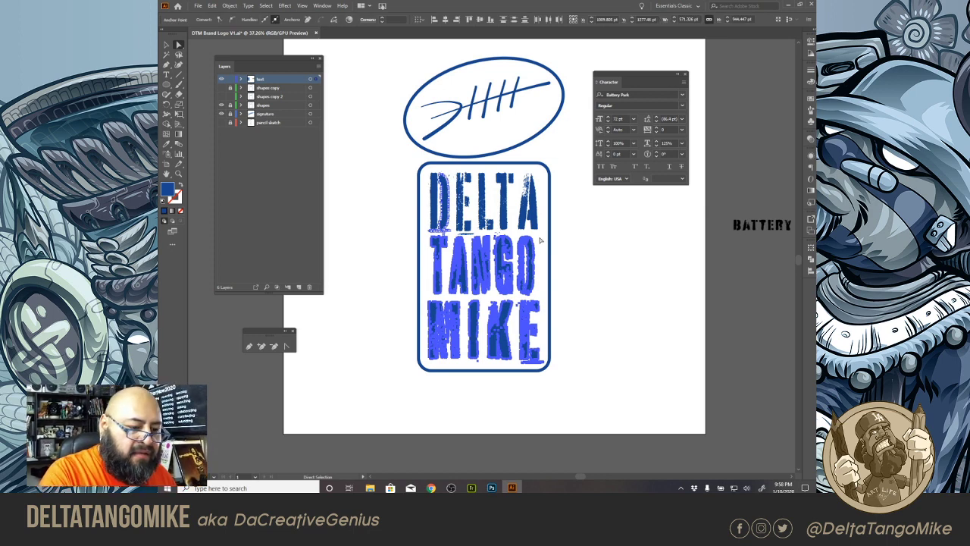
pyautogui.click(241, 79)
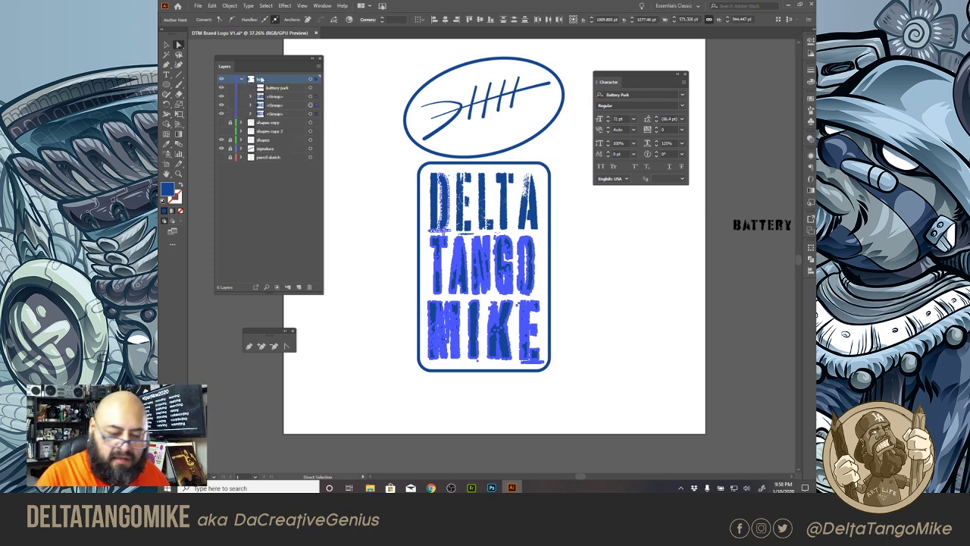
pyautogui.click(230, 114)
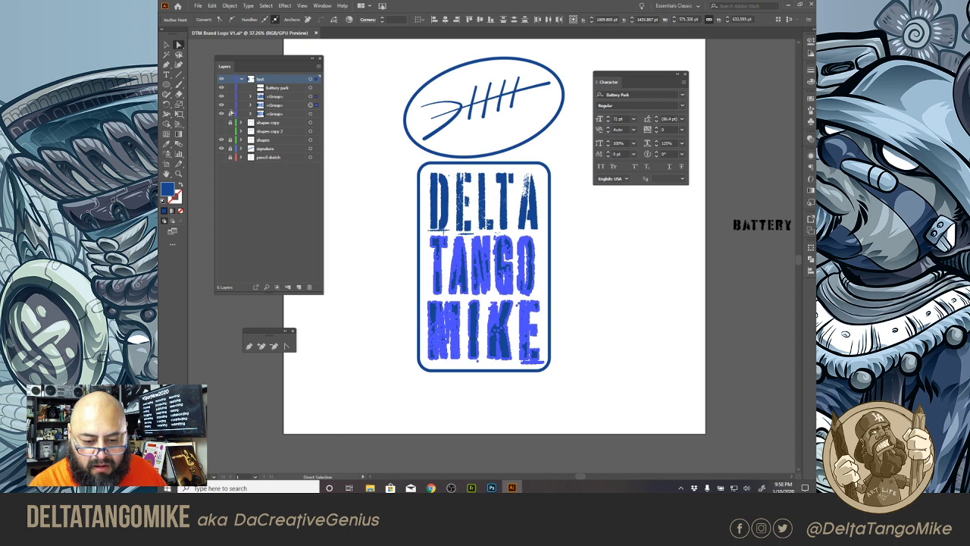
# Step: Nudge the TANGO and MIKE lettering down slightly to open up space below DELTA
pyautogui.press('Down')
pyautogui.press('Down')
pyautogui.press('Down')
pyautogui.press('Down')
pyautogui.press('Down')
pyautogui.press('Down')
pyautogui.press('Down')
pyautogui.press('Down')
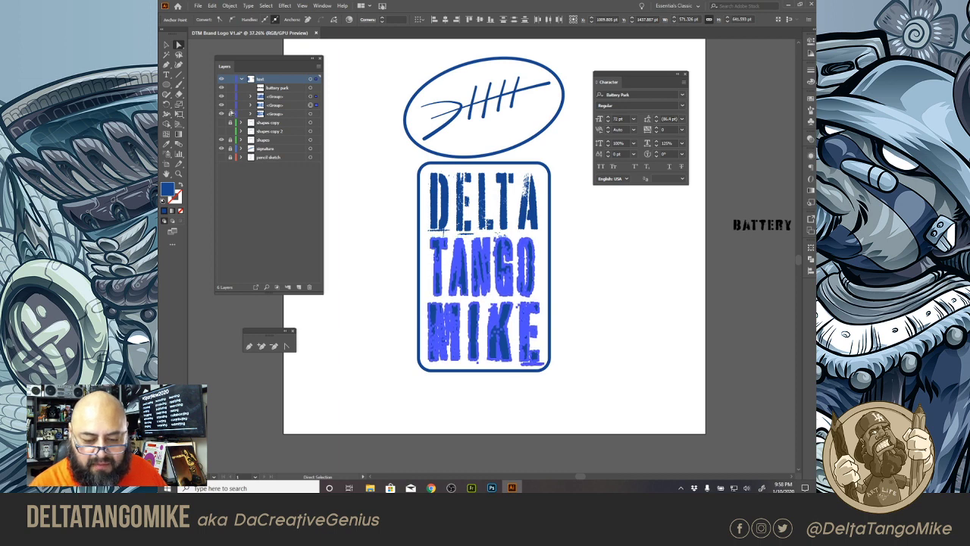
pyautogui.click(614, 340)
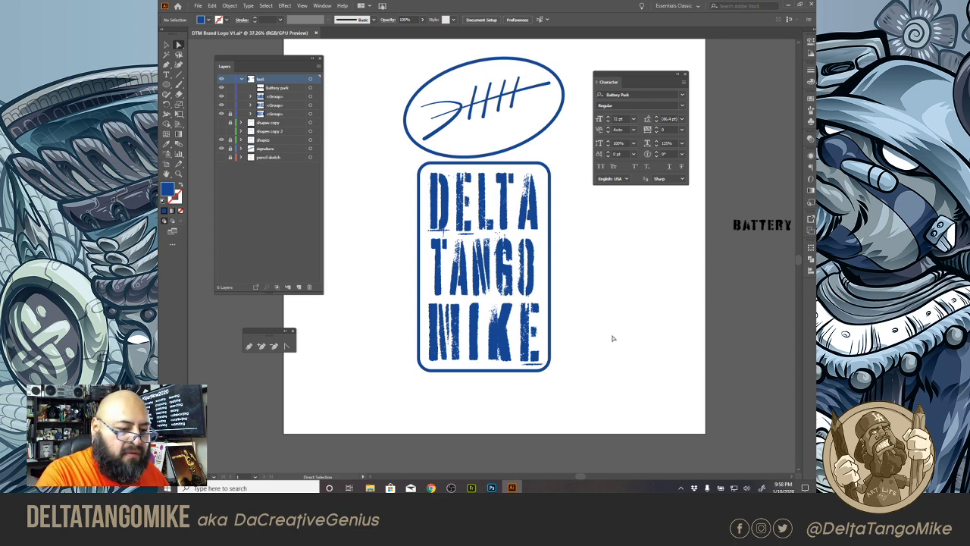
# Step: Unlock the DELTA group and select the DELTA, TANGO and MIKE lettering together within the rounded frame
pyautogui.click(310, 104)
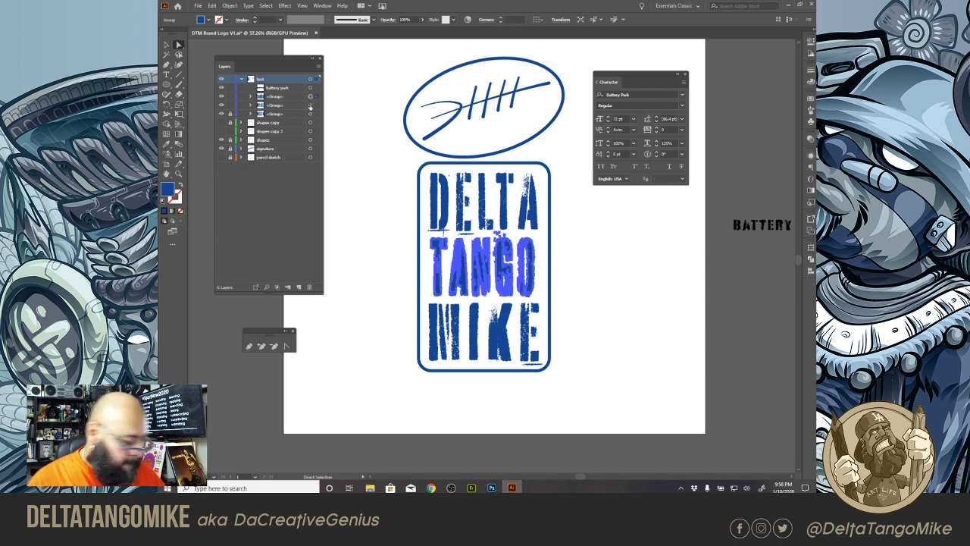
pyautogui.keyDown('shift'); pyautogui.click(310, 105); pyautogui.keyUp('shift')
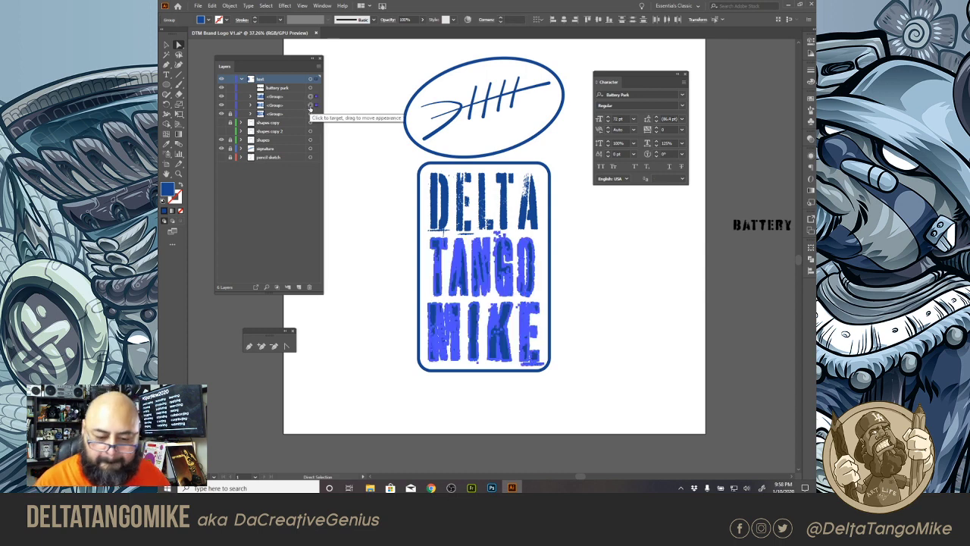
pyautogui.click(628, 376)
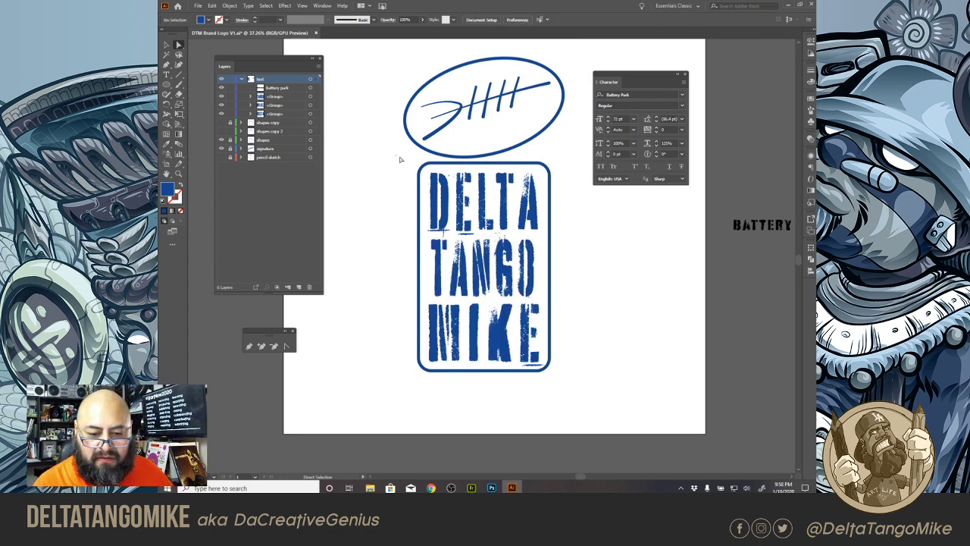
pyautogui.moveTo(401, 160); pyautogui.dragTo(587, 395)
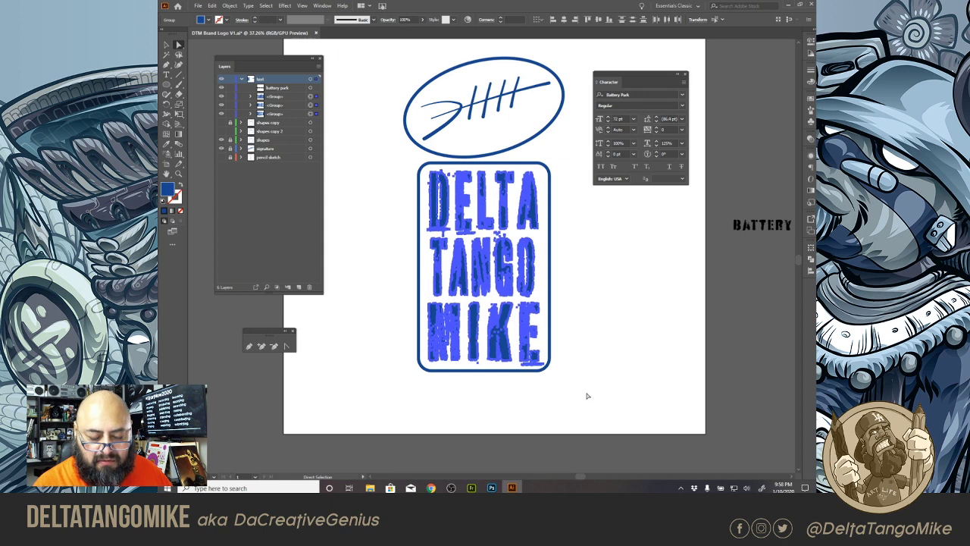
pyautogui.click(617, 387)
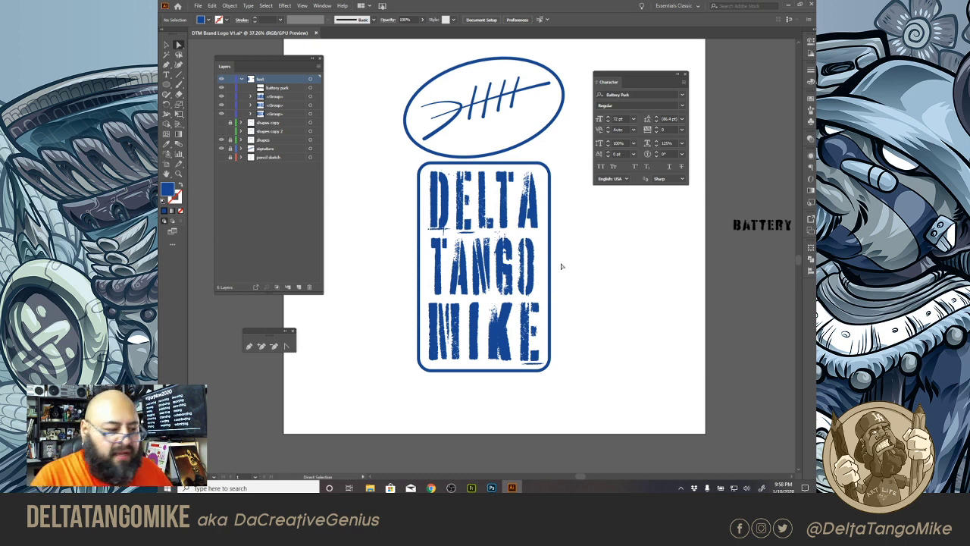
# Step: Select the MIKE lettering with the Selection tool and show the document rulers
pyautogui.click(316, 113)
pyautogui.click(166, 45)
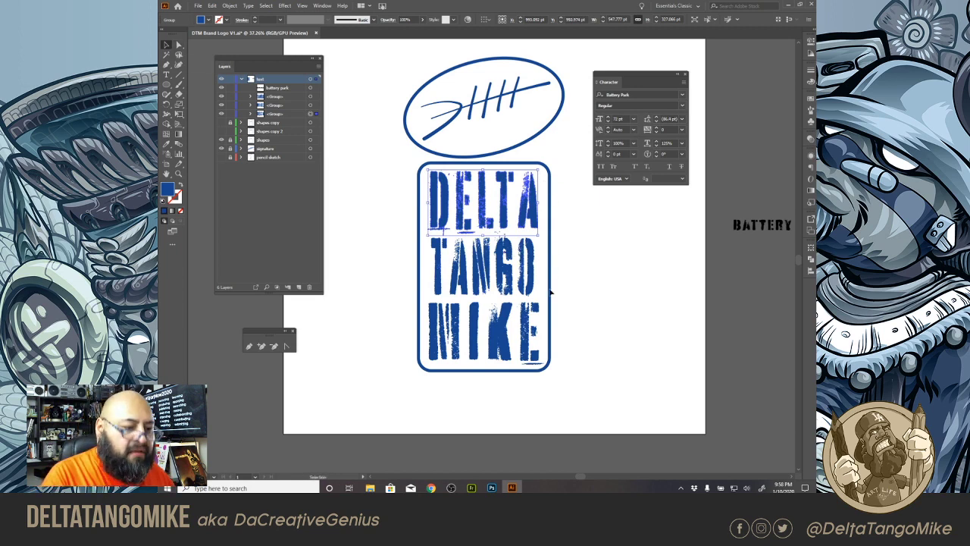
pyautogui.moveTo(599, 327); pyautogui.dragTo(395, 389)
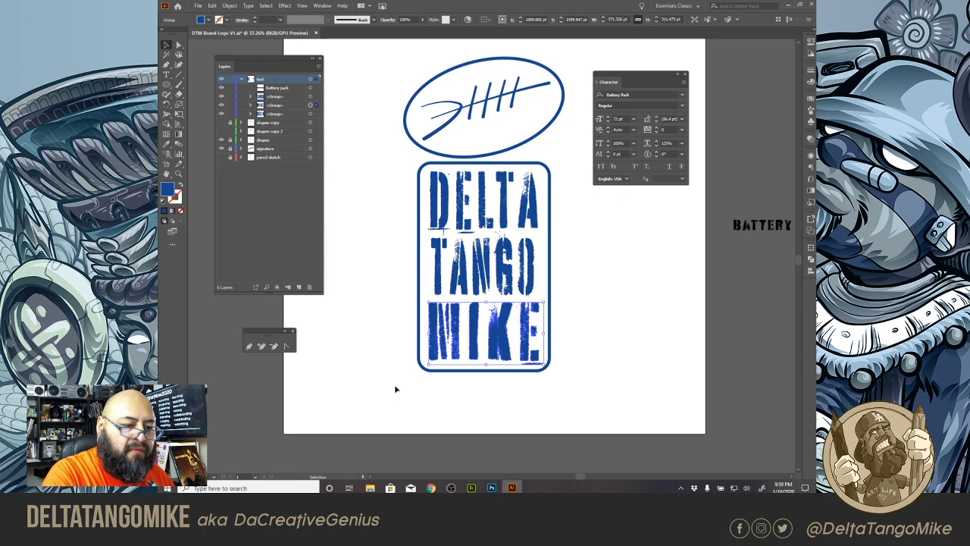
pyautogui.click(316, 5)
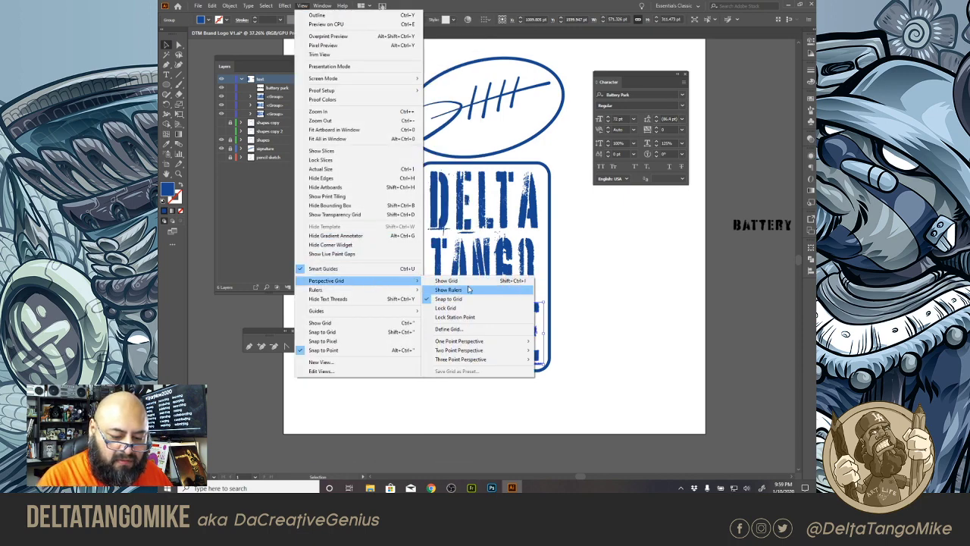
pyautogui.moveTo(410, 290)
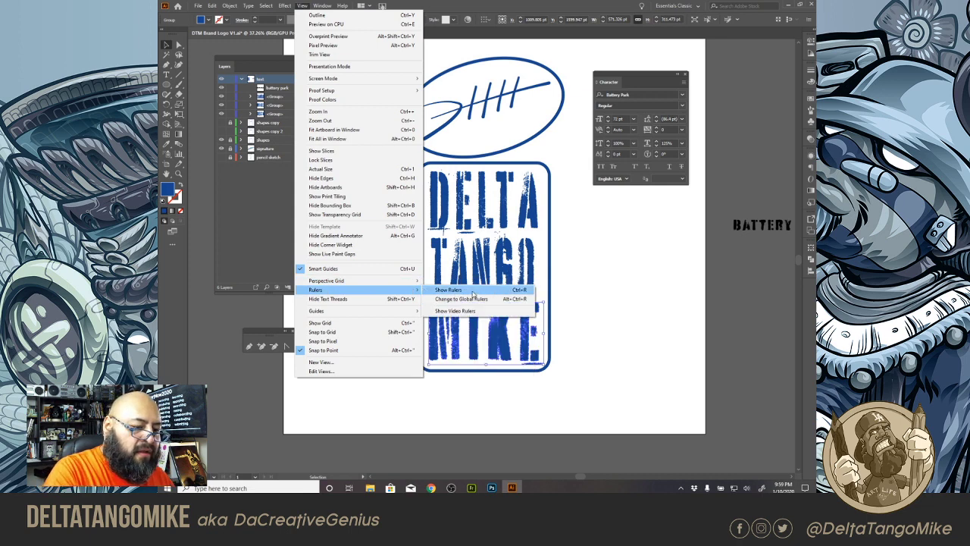
pyautogui.click(473, 292)
# Step: Collapse and lock the text layer, and add a new layer above it with nothing selected
pyautogui.click(241, 79)
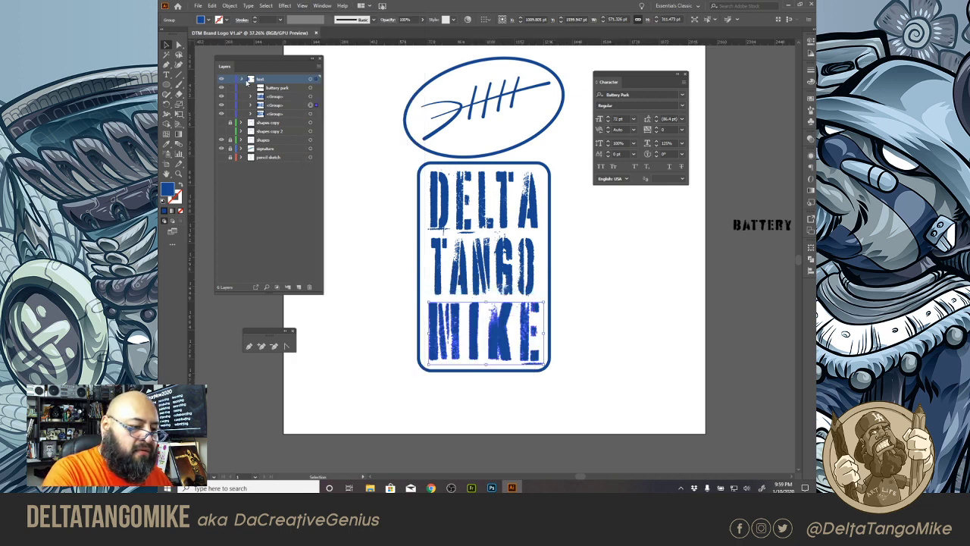
pyautogui.click(299, 288)
pyautogui.hotkey('ctrl', 'shift', 'a')
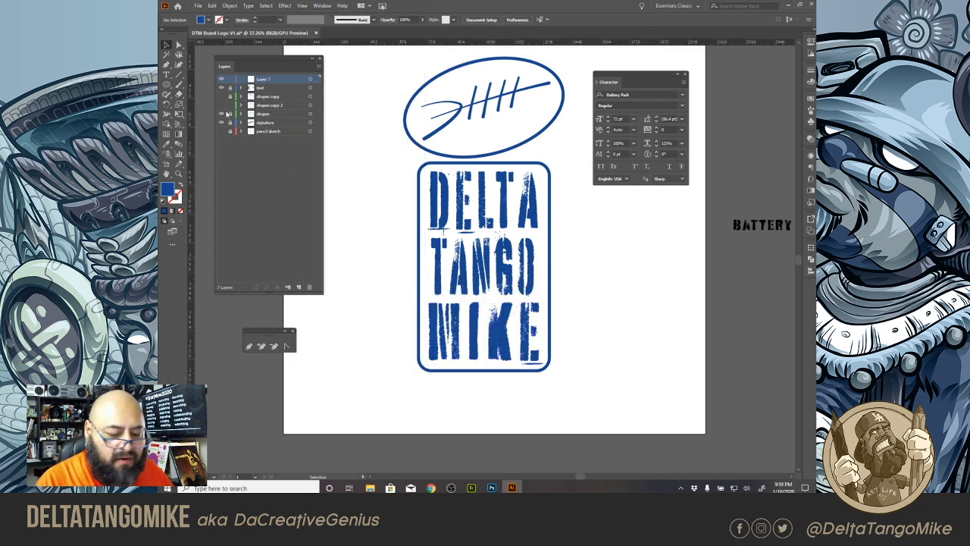
# Step: Place vertical guides along the left and right edges of the MIKE lettering on the new layer, then lock that layer
pyautogui.moveTo(193, 131); pyautogui.dragTo(430, 330)
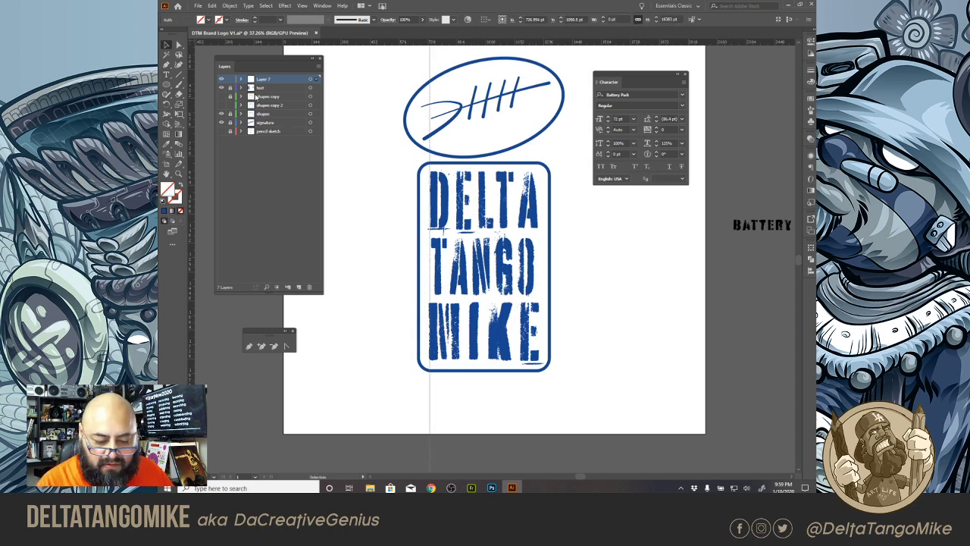
pyautogui.click(529, 342)
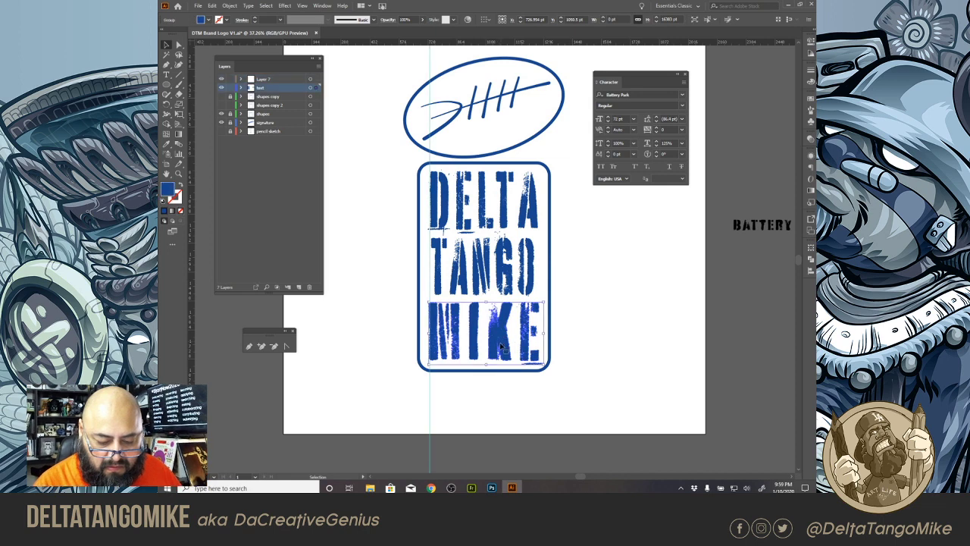
pyautogui.moveTo(429, 408); pyautogui.dragTo(427, 410)
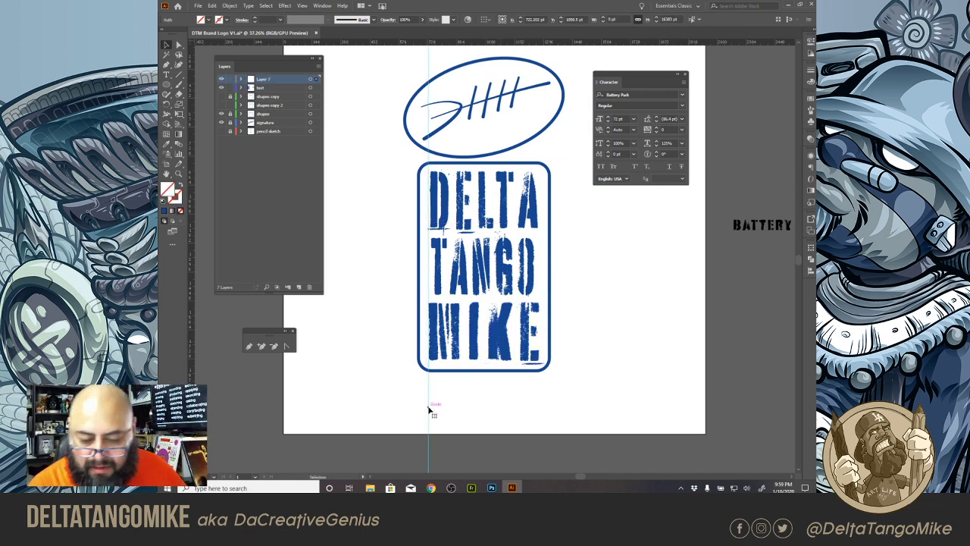
pyautogui.moveTo(191, 390); pyautogui.dragTo(539, 407)
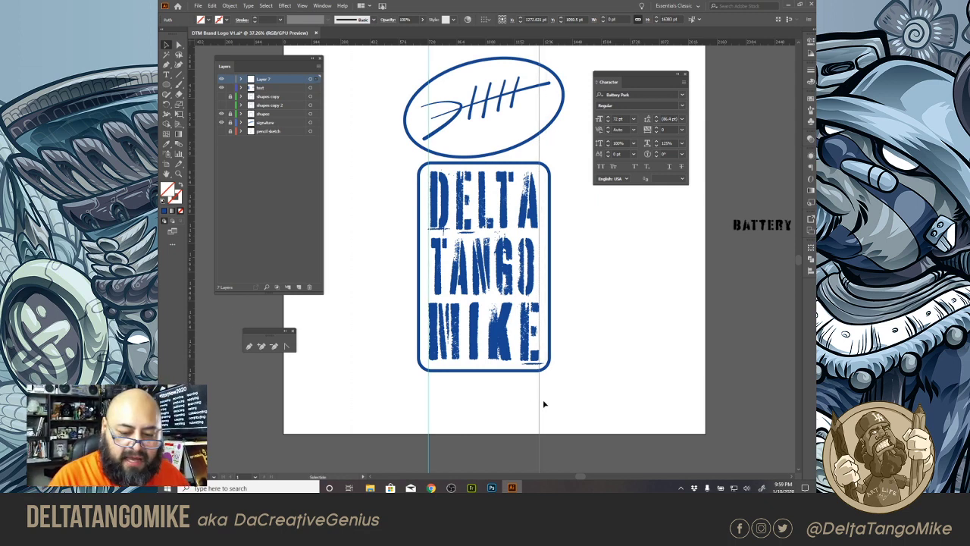
pyautogui.click(231, 79)
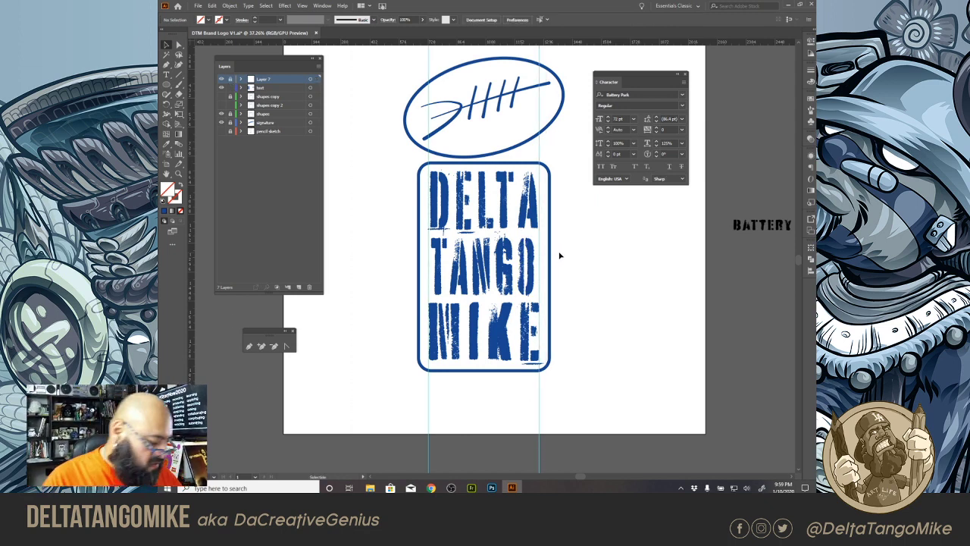
# Step: Scale the TANGO lettering up so that both of its sides meet the vertical guides
pyautogui.click(444, 288)
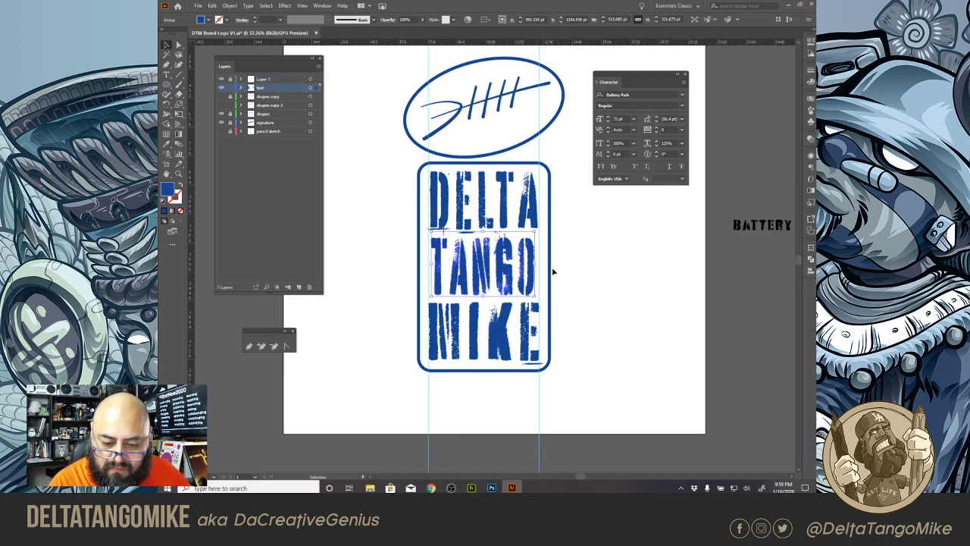
pyautogui.moveTo(535, 297); pyautogui.dragTo(539, 300)
pyautogui.moveTo(430, 232); pyautogui.dragTo(428, 229)
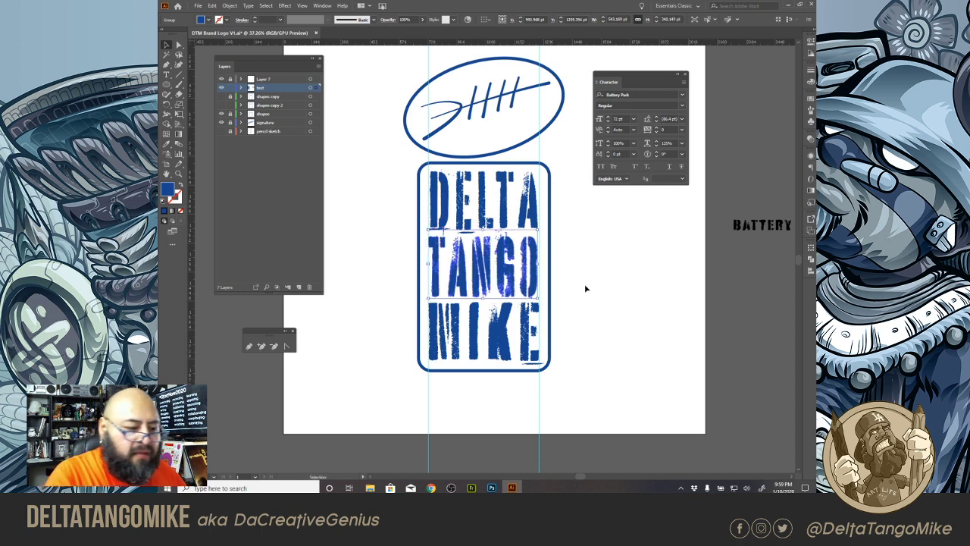
pyautogui.click(585, 288)
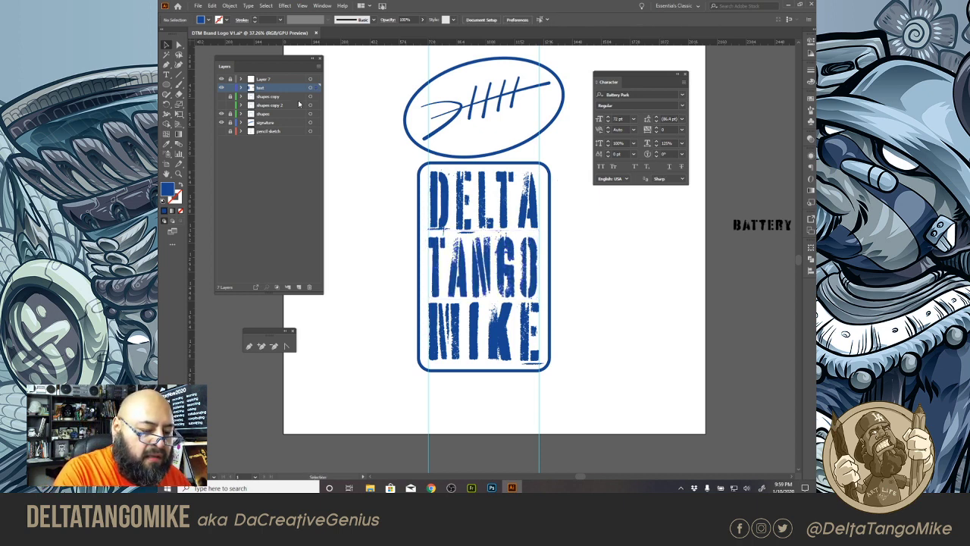
# Step: Scale the DELTA lettering up slightly to fill the width between the guides, and check the MIKE lettering against them
pyautogui.click(242, 88)
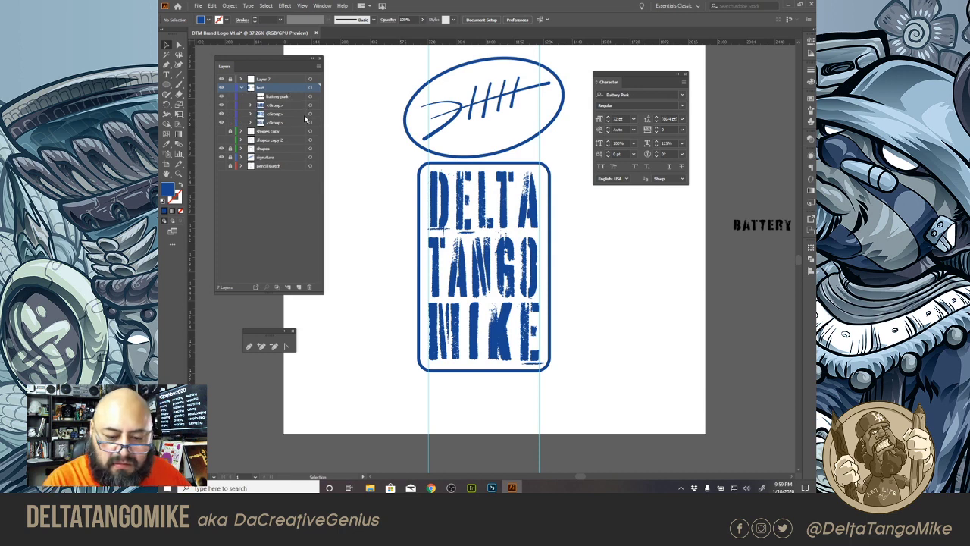
pyautogui.click(310, 122)
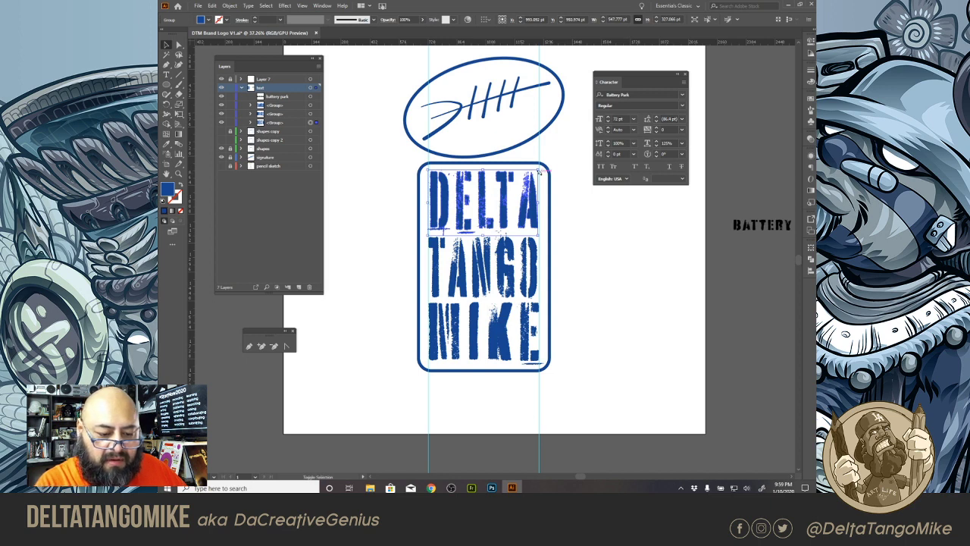
pyautogui.moveTo(539, 171); pyautogui.dragTo(542, 169)
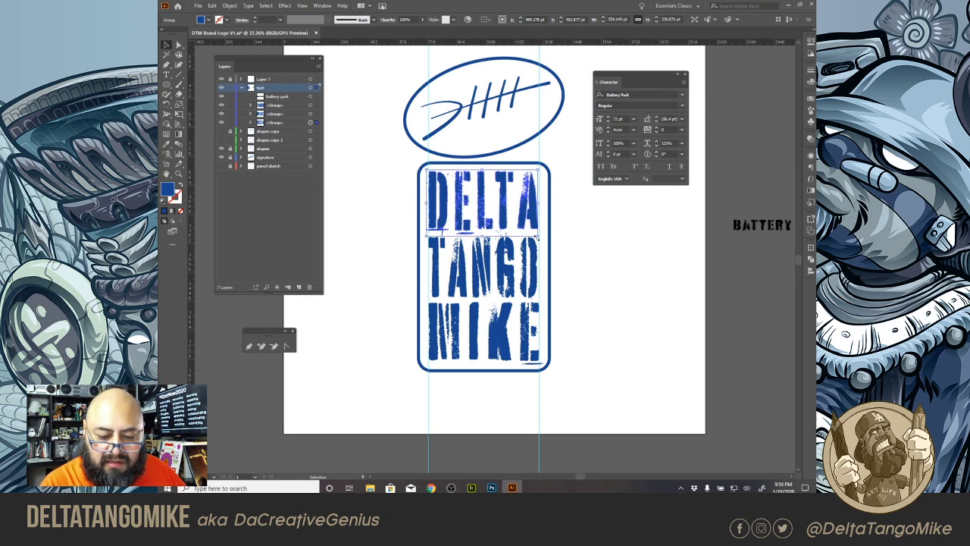
pyautogui.moveTo(539, 236); pyautogui.dragTo(537, 238)
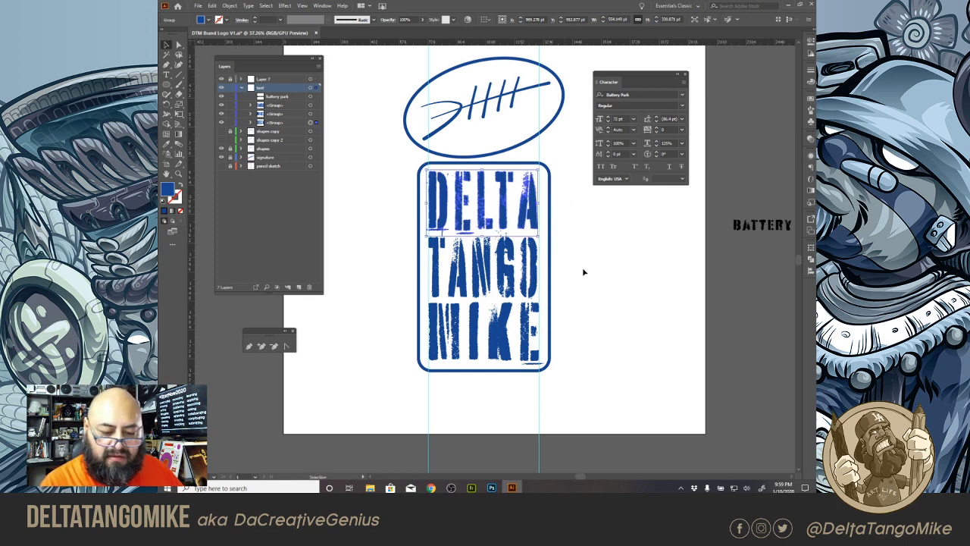
pyautogui.click(583, 274)
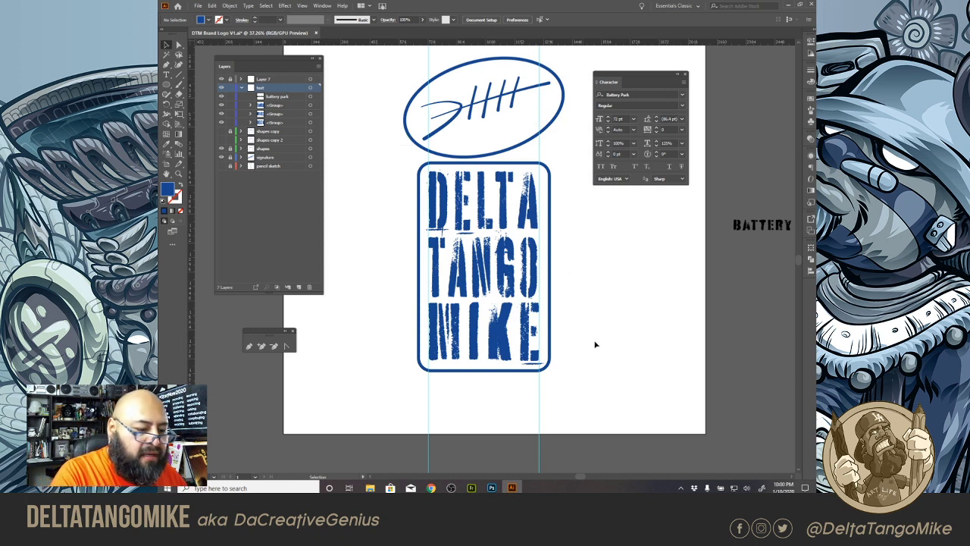
pyautogui.click(310, 113)
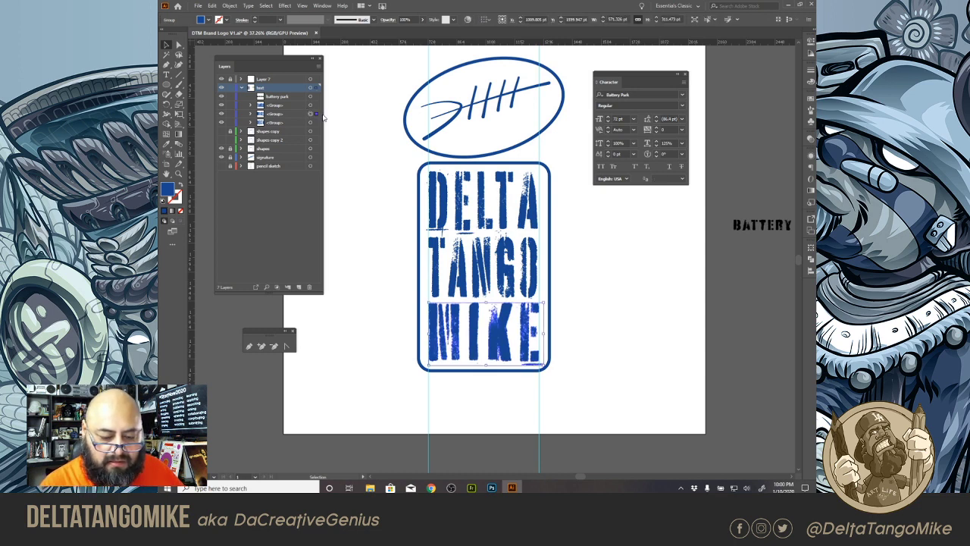
pyautogui.click(612, 343)
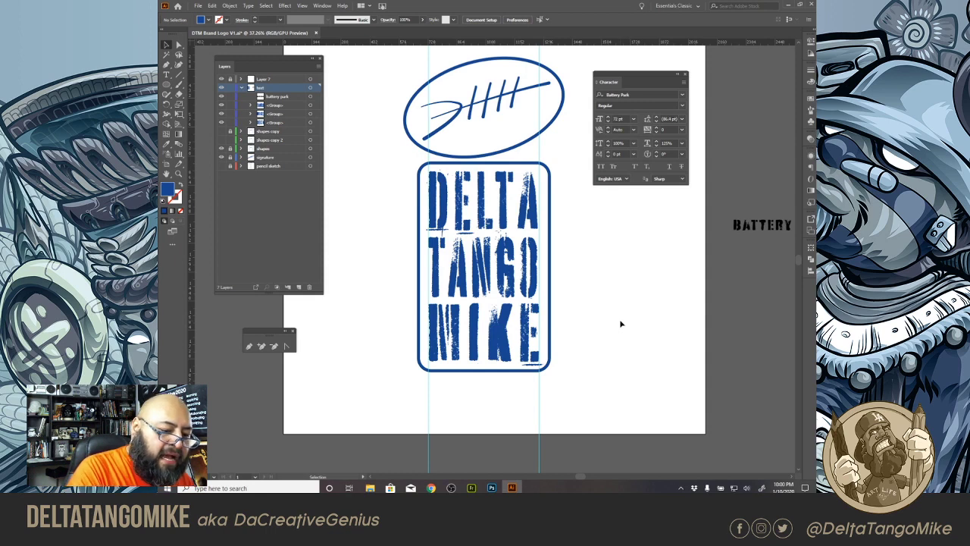
# Step: Outline the strokes of the oval and rounded frame on the unlocked shapes layer, and hide the guides layer
pyautogui.click(242, 88)
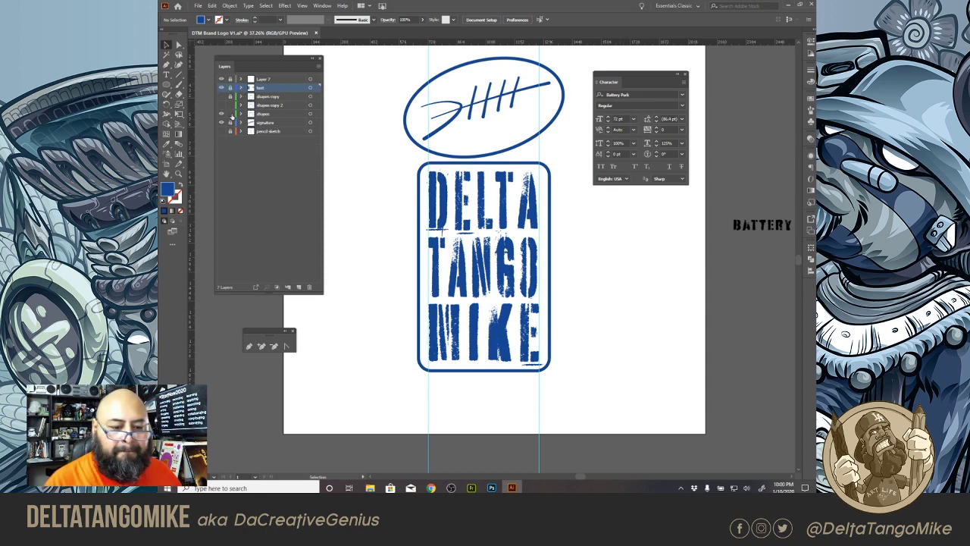
pyautogui.click(310, 113)
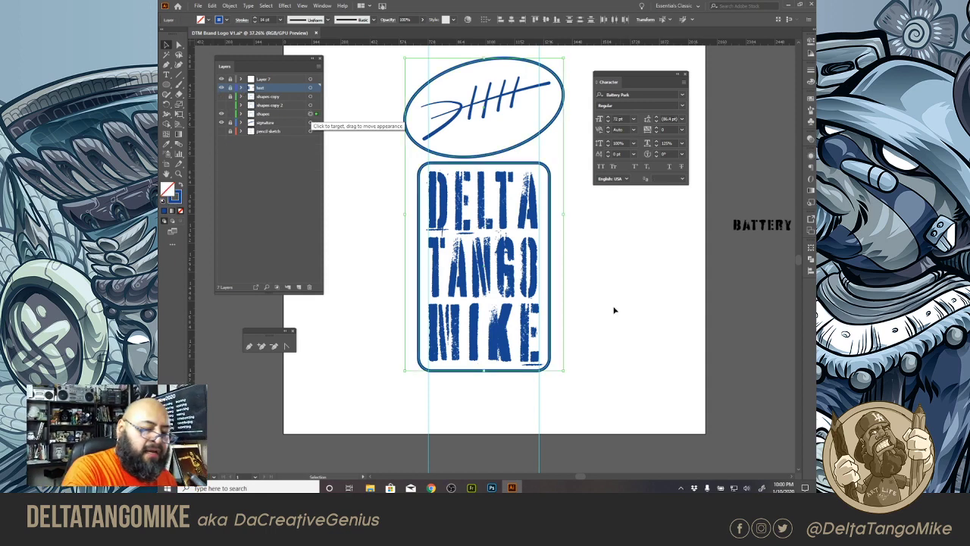
pyautogui.click(229, 6)
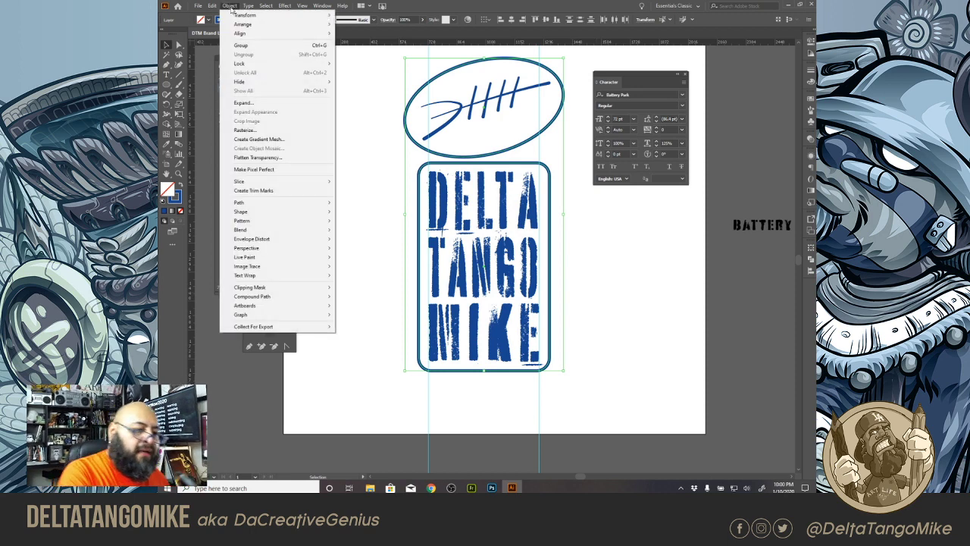
pyautogui.click(231, 6)
pyautogui.click(231, 6)
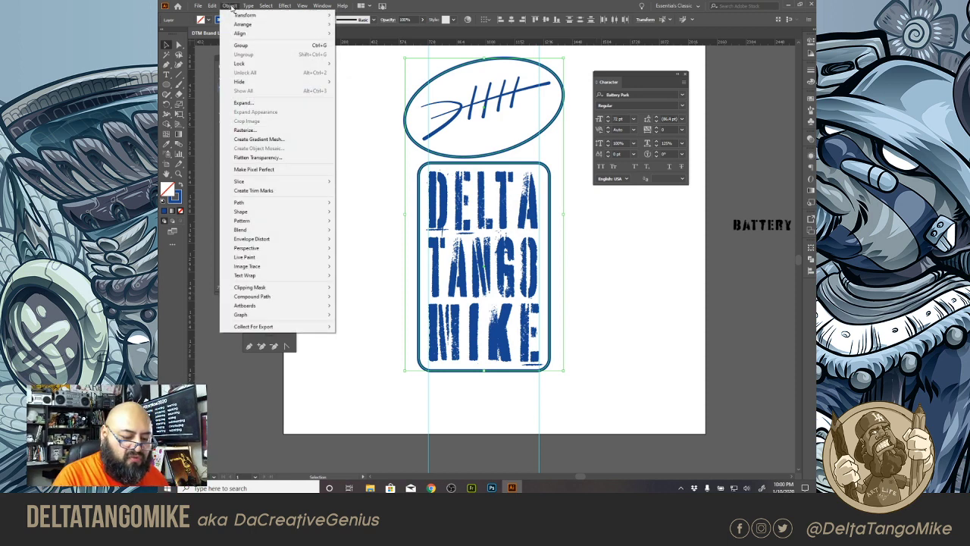
pyautogui.moveTo(290, 206)
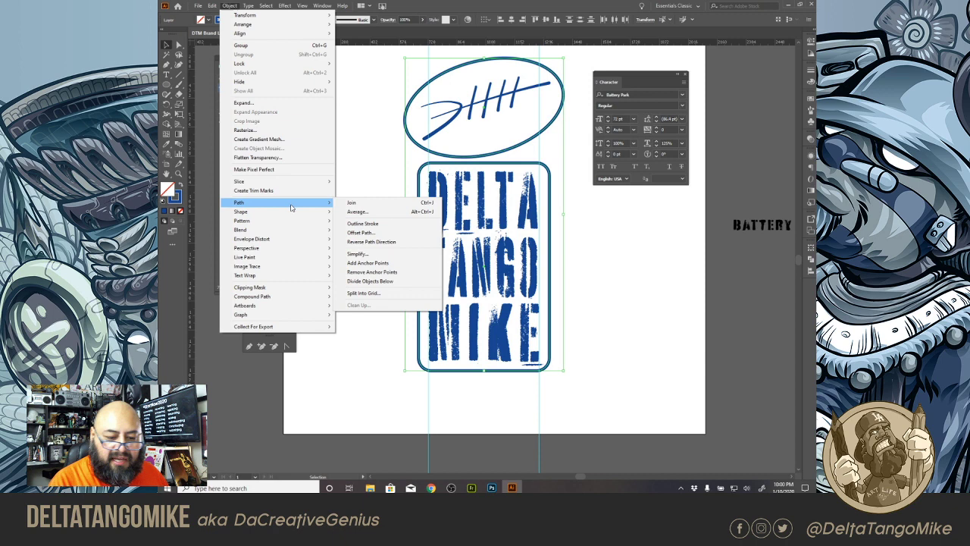
pyautogui.click(394, 223)
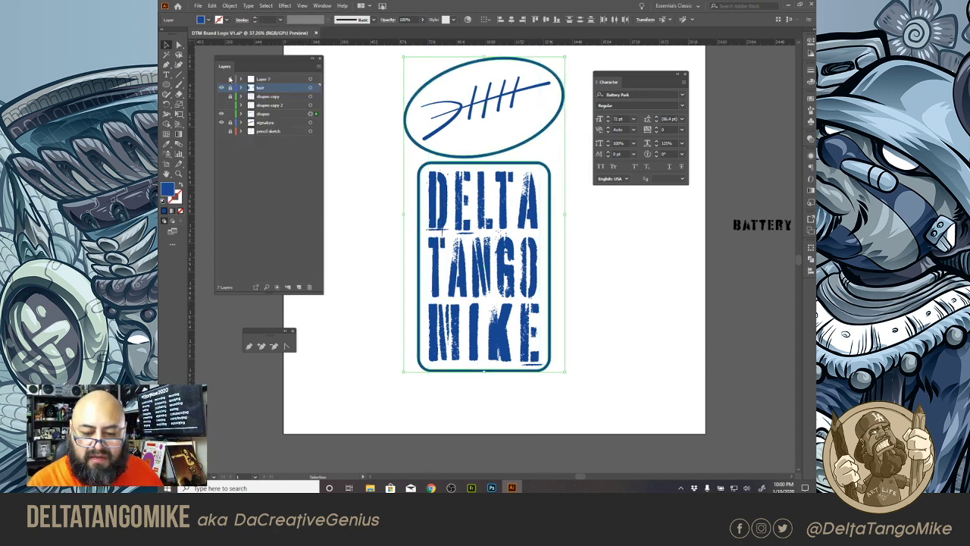
pyautogui.click(629, 307)
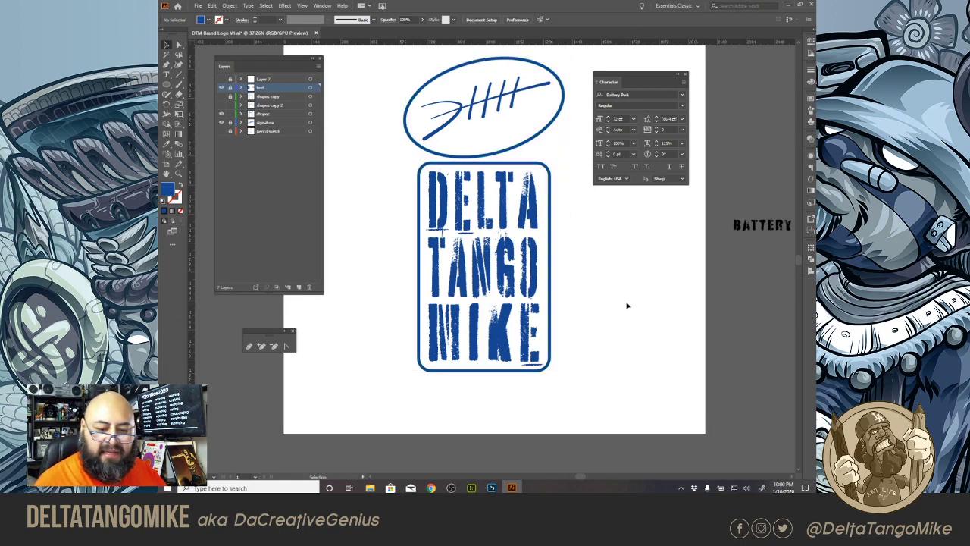
# Step: Select the rounded frame around the lettering and set the Eraser size to 3 pt
pyautogui.scroll(7, 479, 272)
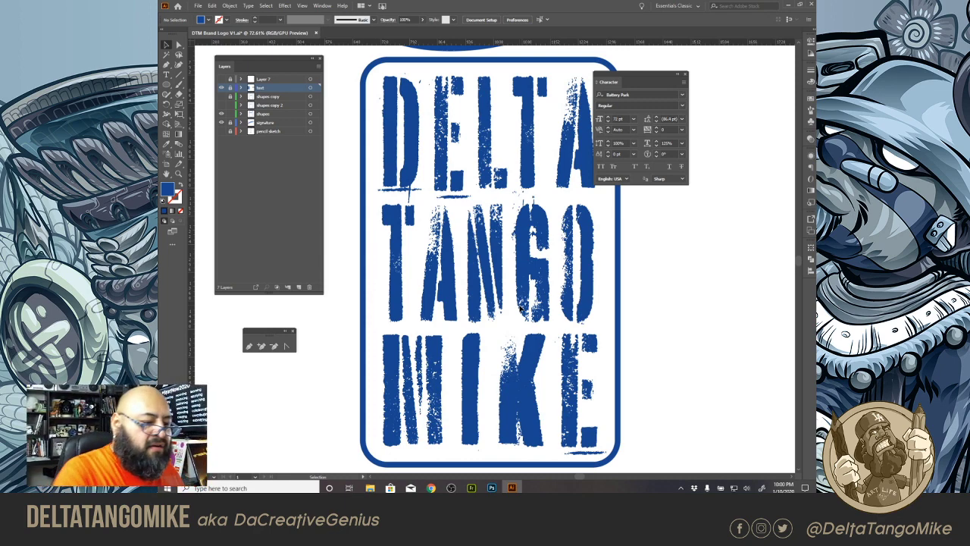
pyautogui.click(578, 311)
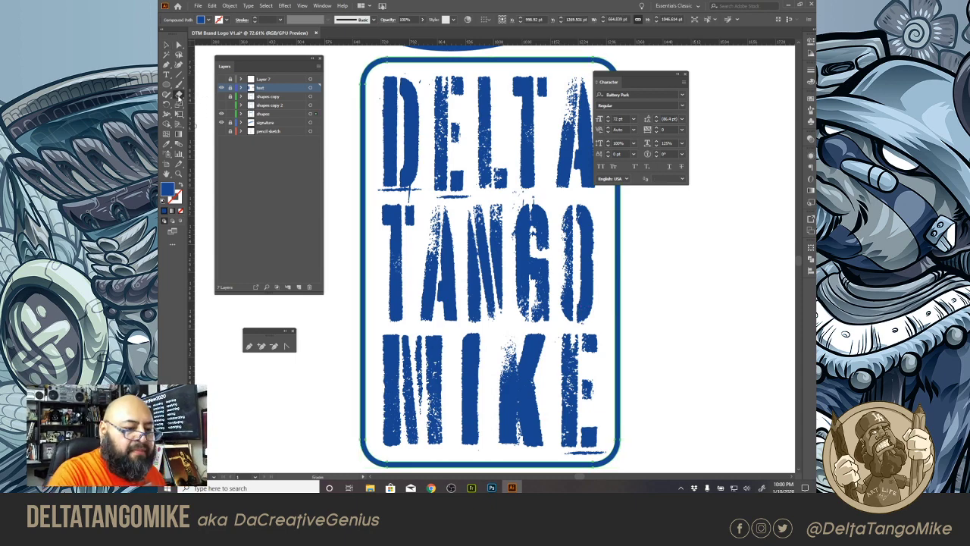
pyautogui.doubleClick(181, 97)
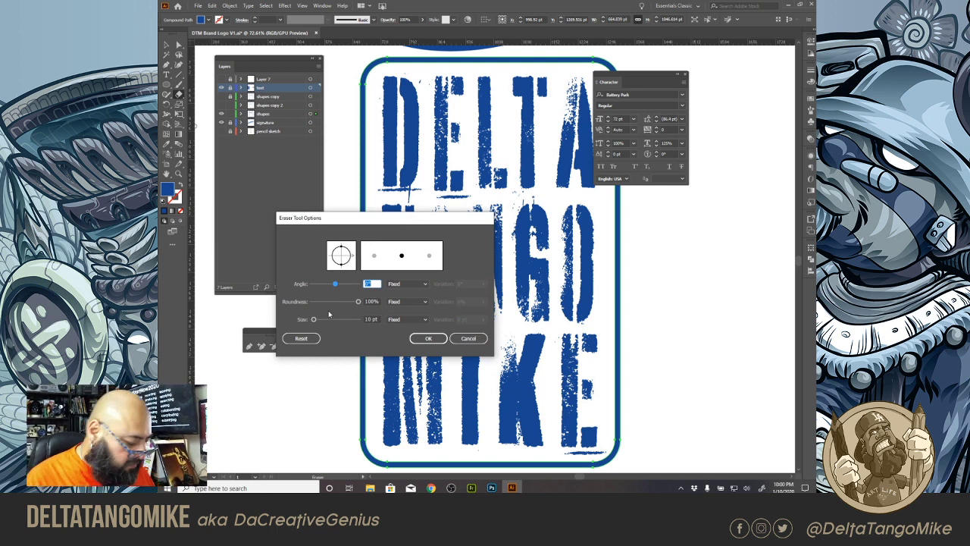
pyautogui.click(367, 319)
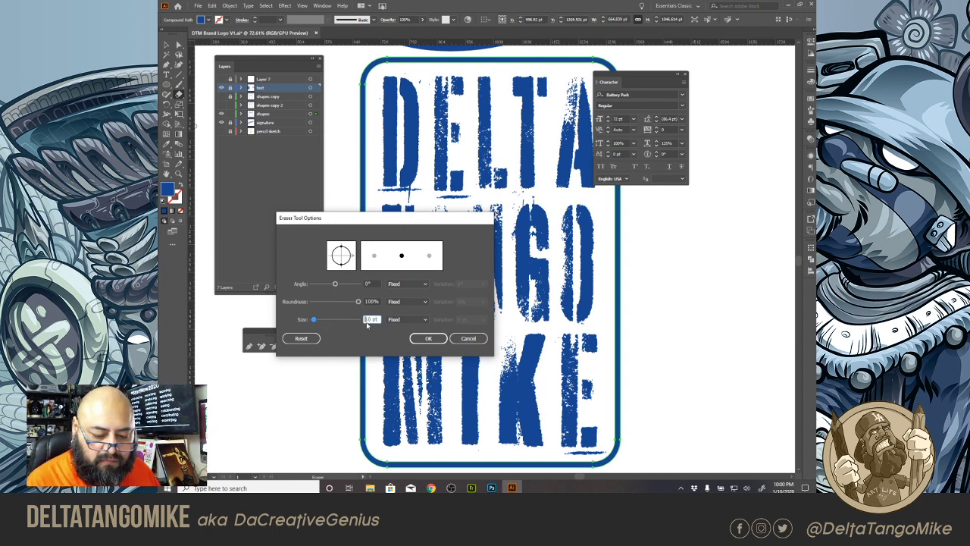
pyautogui.doubleClick(367, 320)
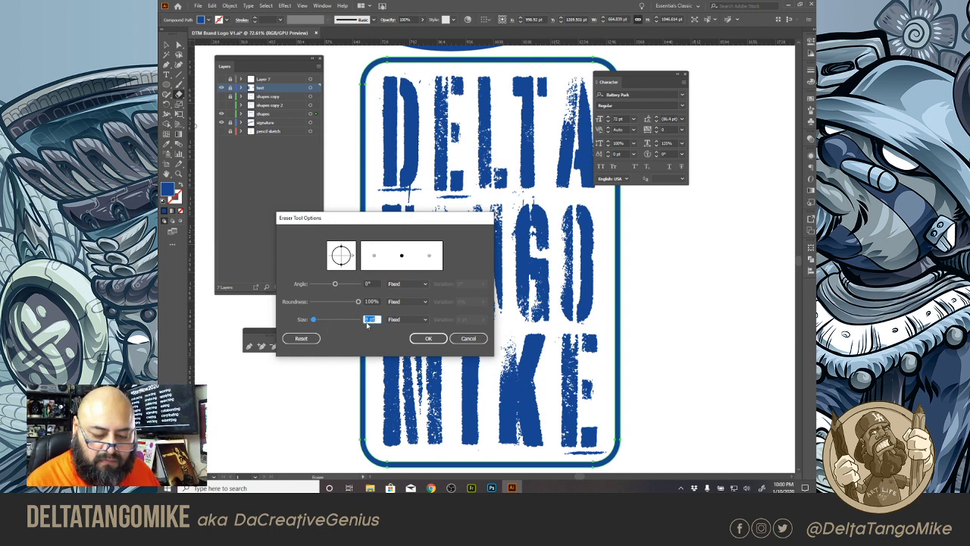
pyautogui.click(428, 338)
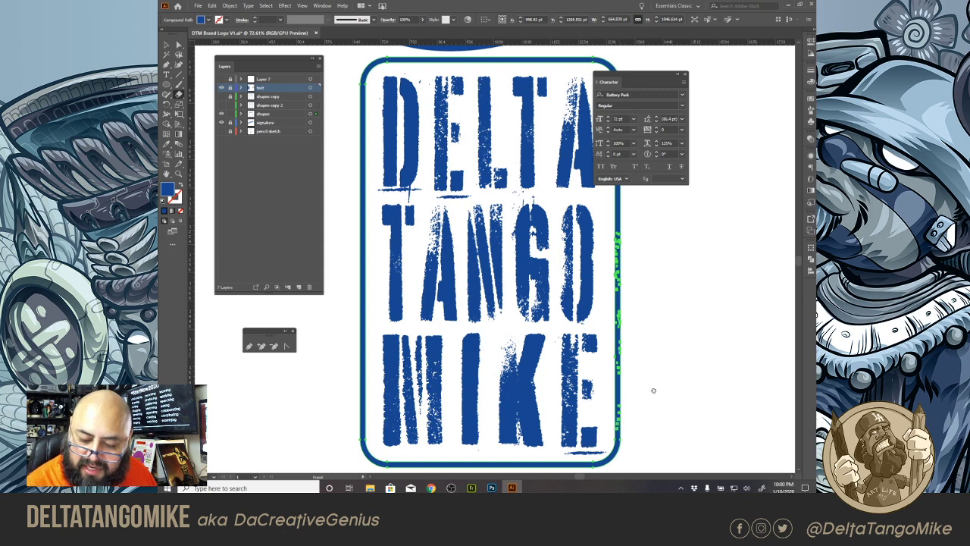
# Step: Erase small specks along the rounded frame's bottom edge and around both of its lower corners
pyautogui.moveTo(653, 391); pyautogui.dragTo(634, 309)
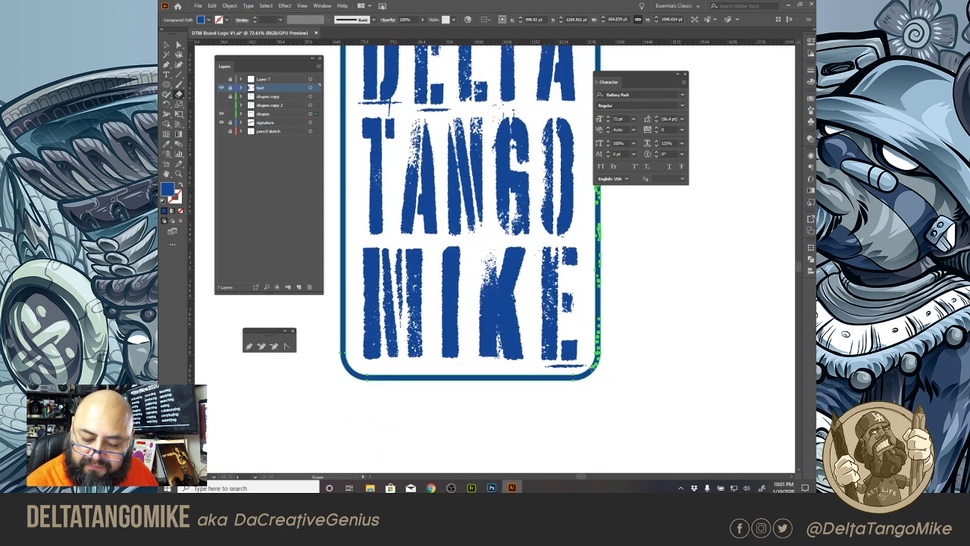
pyautogui.moveTo(585, 376); pyautogui.dragTo(551, 375)
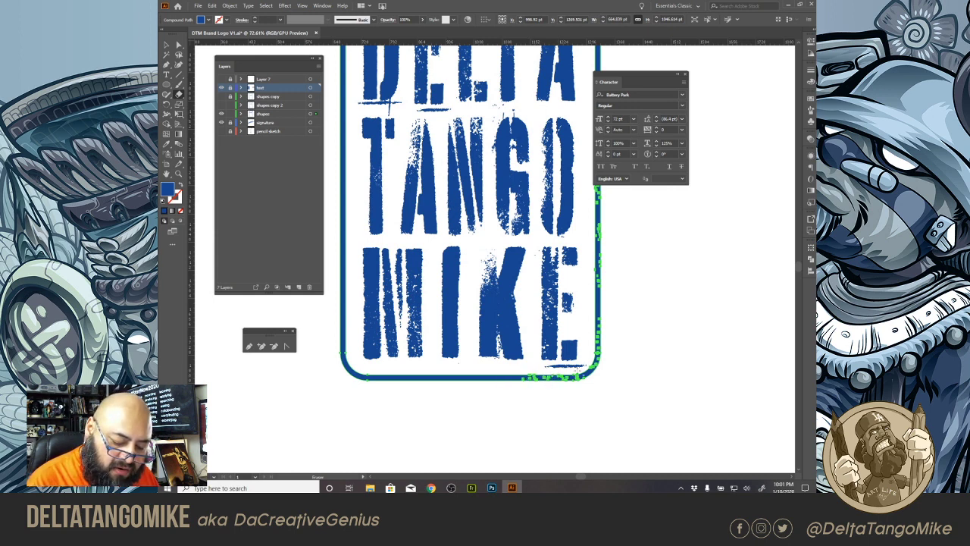
pyautogui.moveTo(344, 355); pyautogui.dragTo(356, 374)
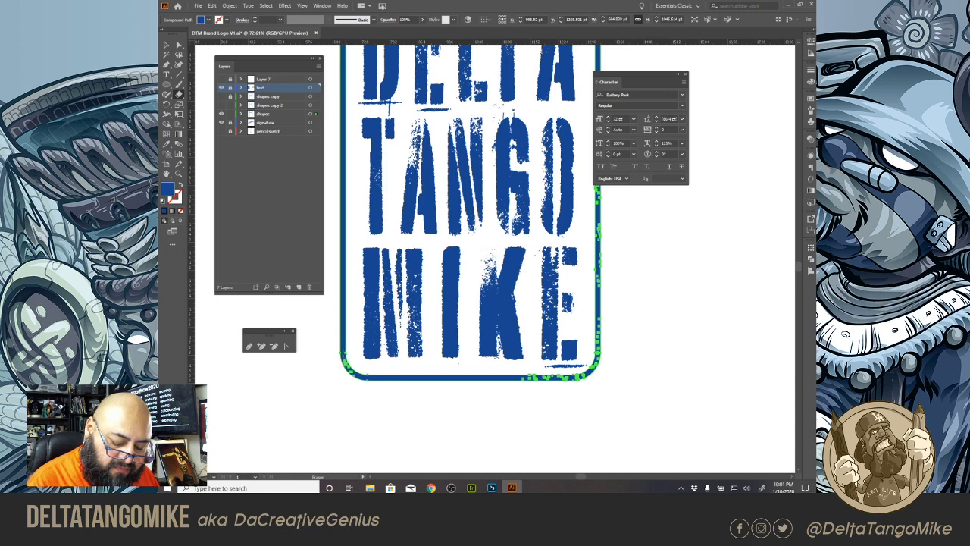
pyautogui.click(353, 370)
pyautogui.click(360, 376)
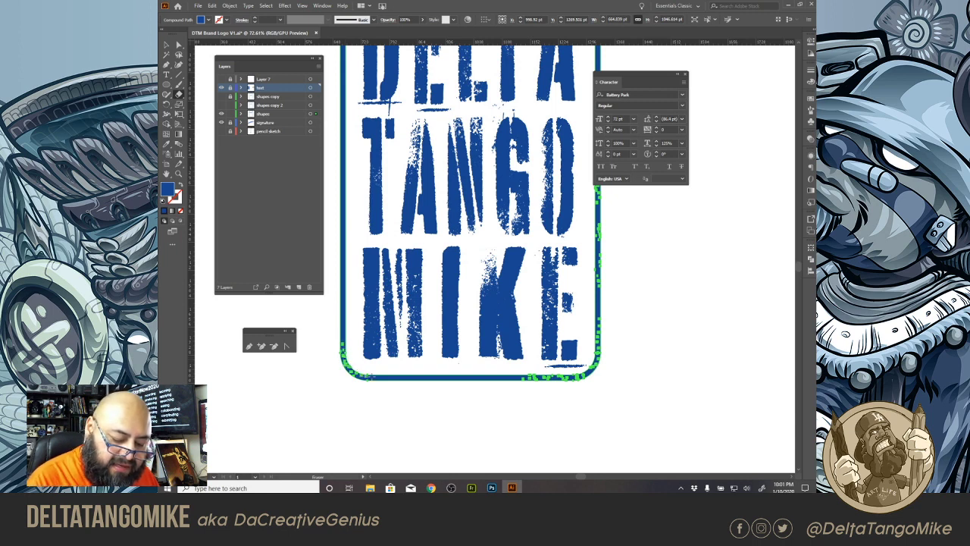
pyautogui.click(368, 378)
pyautogui.click(384, 378)
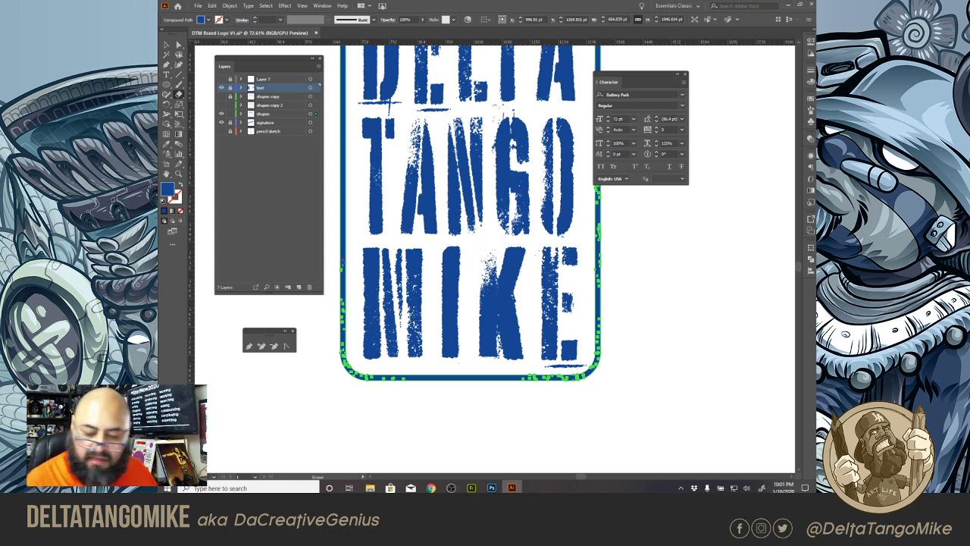
# Step: Deselect the frame and erase more small specks along the right part of its bottom edge
pyautogui.press('v')
pyautogui.click(200, 70)
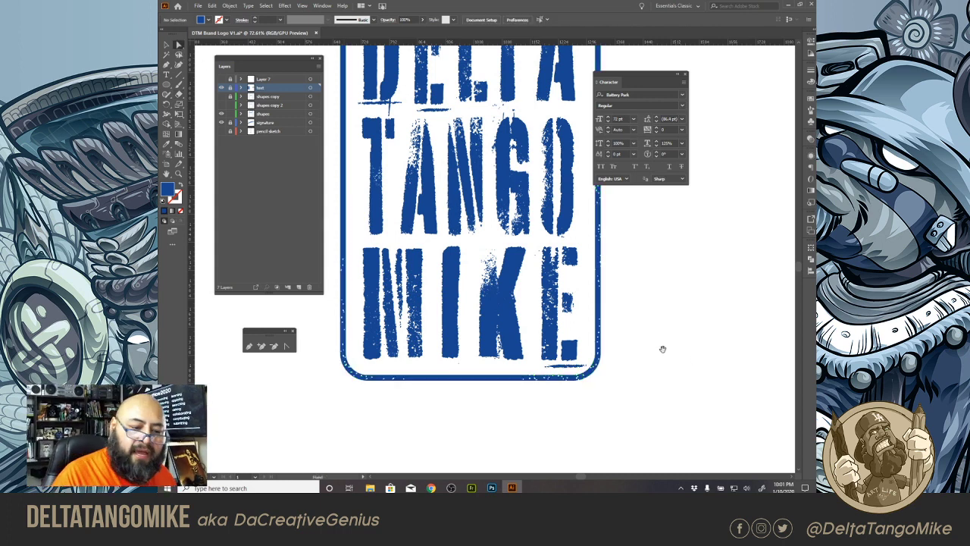
pyautogui.moveTo(663, 349); pyautogui.dragTo(655, 377)
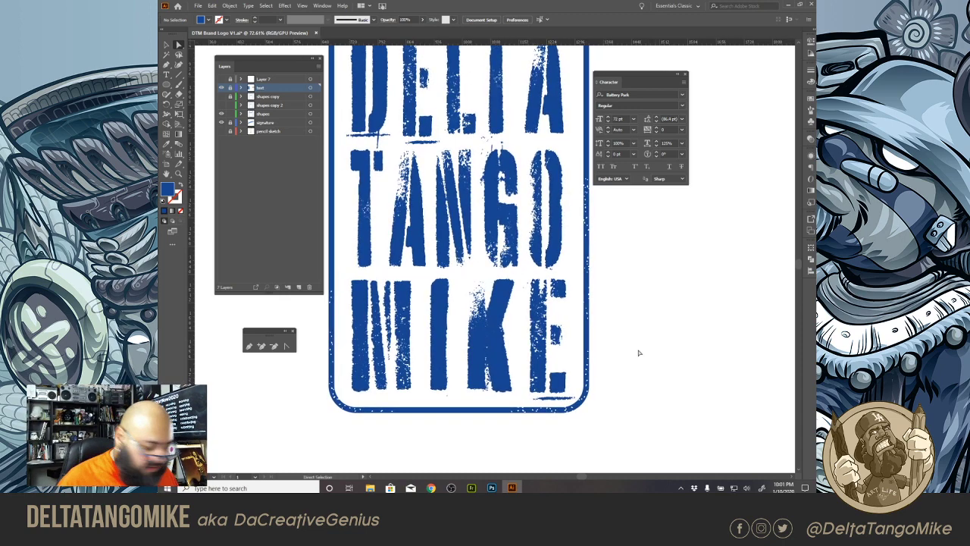
pyautogui.click(180, 95)
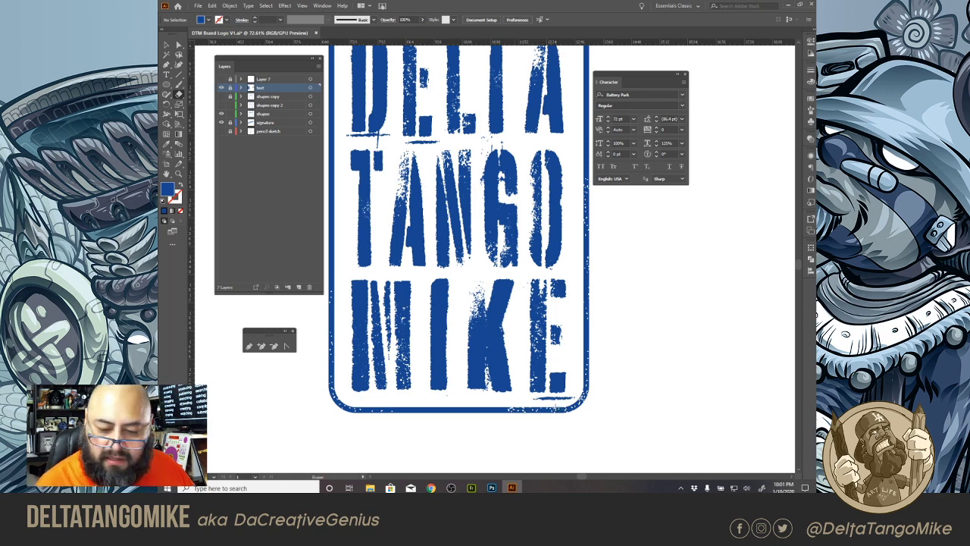
pyautogui.moveTo(459, 317); pyautogui.dragTo(537, 318)
pyautogui.moveTo(564, 440); pyautogui.dragTo(543, 285)
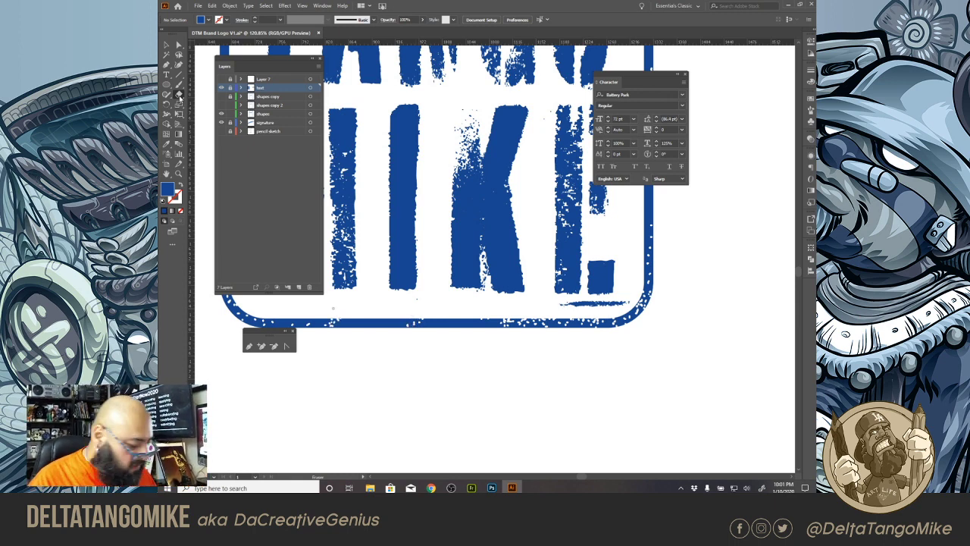
# Step: Increase the Eraser size to 6 pt
pyautogui.press('Return')
pyautogui.click(371, 319)
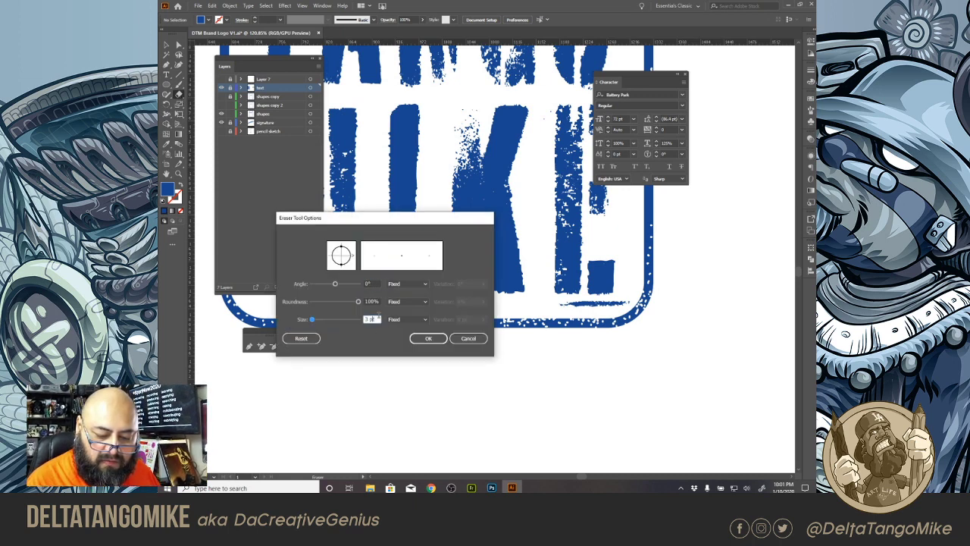
pyautogui.press('Tab')
pyautogui.click(441, 342)
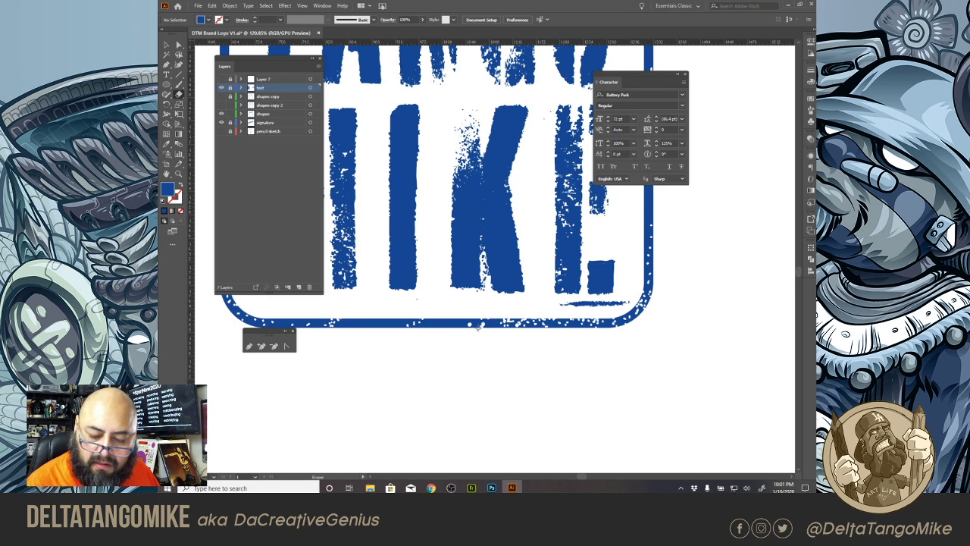
# Step: Erase larger specks among the small ones along the frame's bottom edge toward its lower-right corner
pyautogui.click(479, 326)
pyautogui.click(472, 327)
pyautogui.click(508, 326)
pyautogui.click(549, 326)
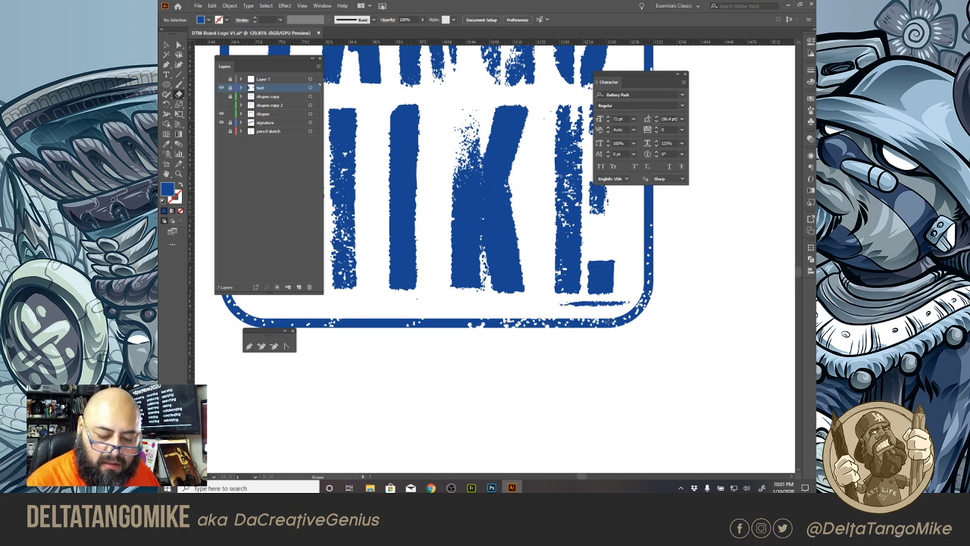
pyautogui.click(605, 327)
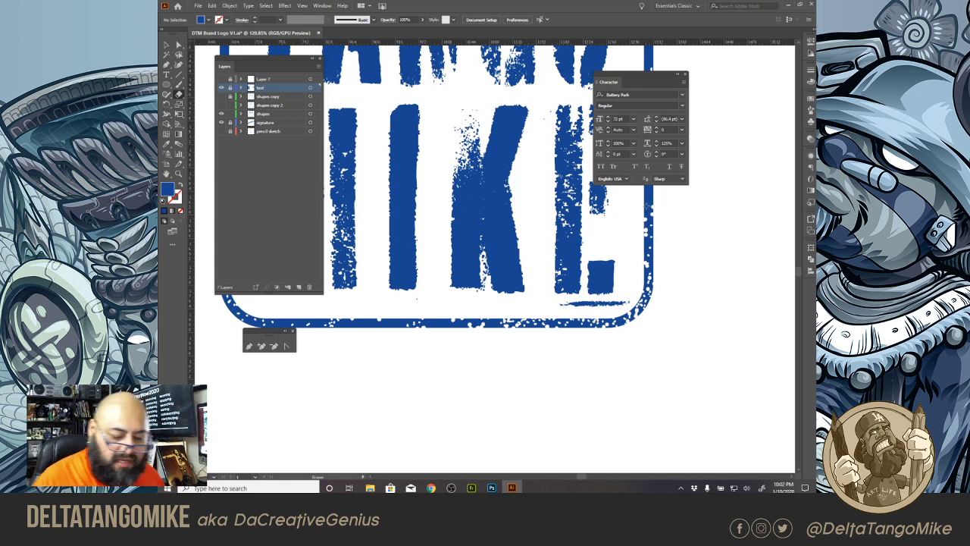
# Step: Set the Eraser roundness to 38% with Random variation of 21%, and open the variation modes for its angle
pyautogui.doubleClick(179, 94)
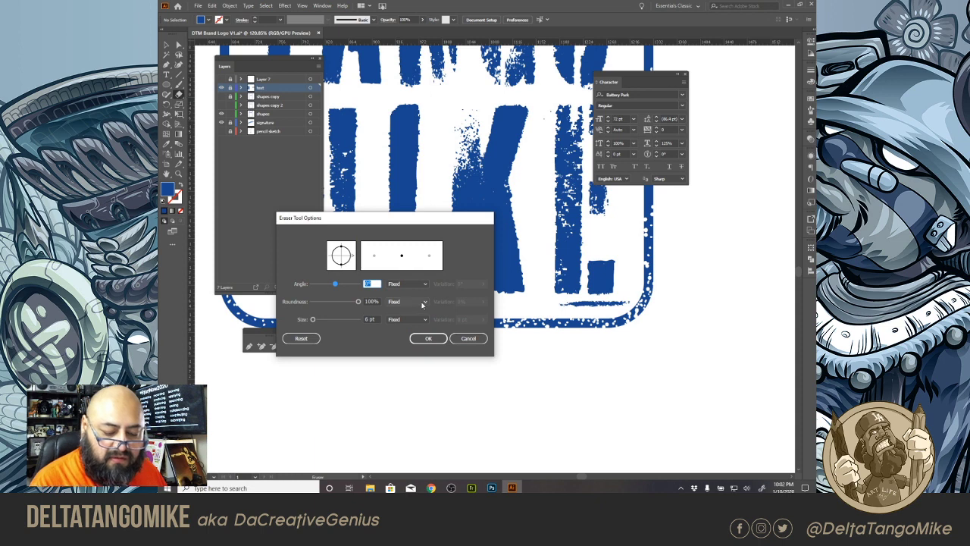
pyautogui.moveTo(358, 302); pyautogui.dragTo(331, 313)
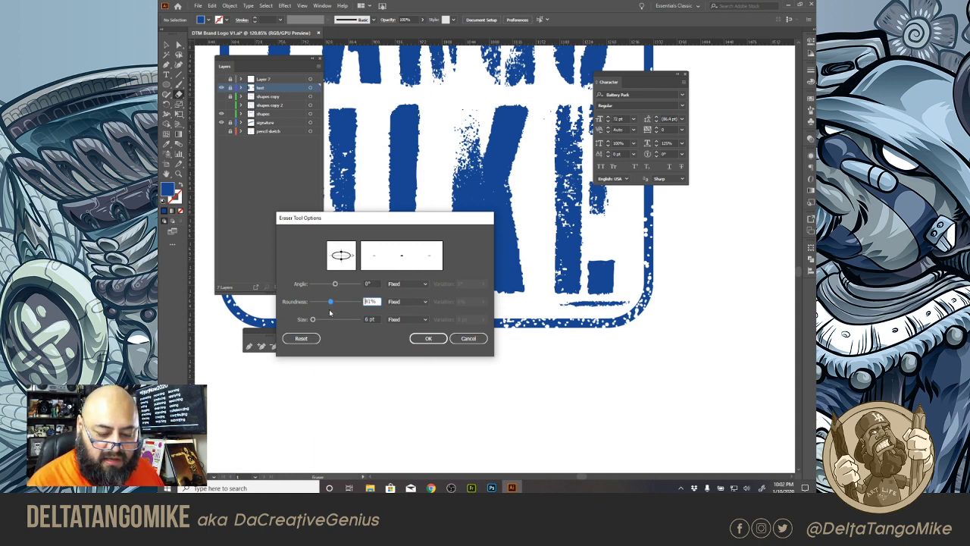
pyautogui.click(409, 302)
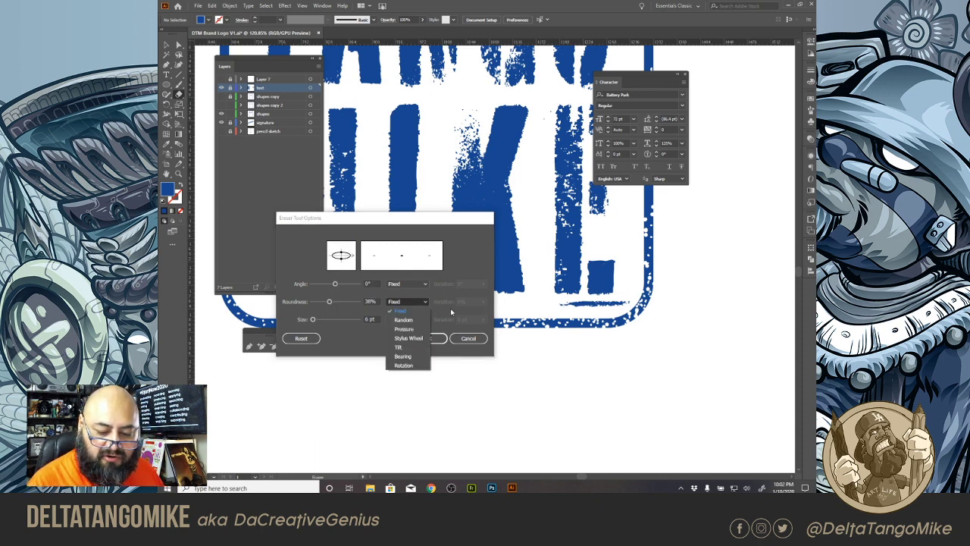
pyautogui.click(403, 320)
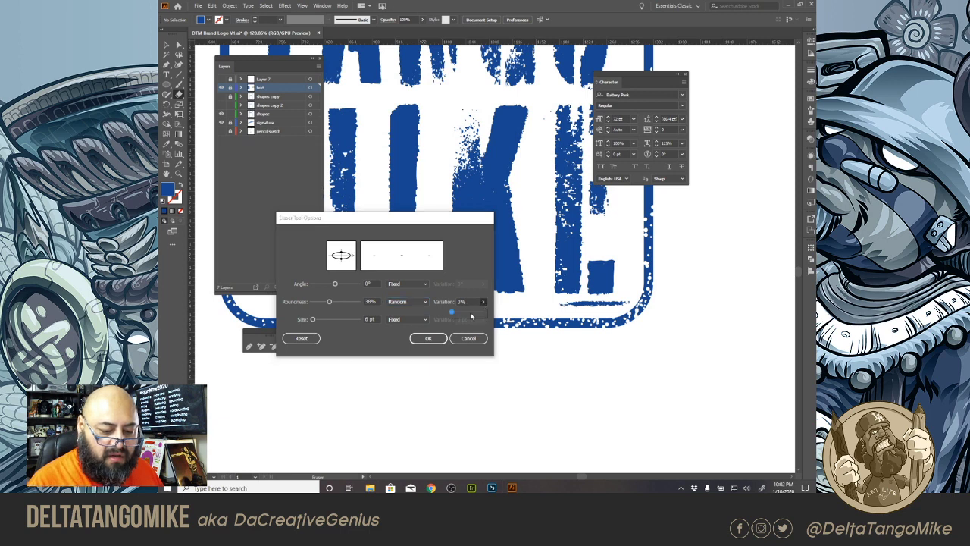
pyautogui.moveTo(482, 302); pyautogui.dragTo(467, 312)
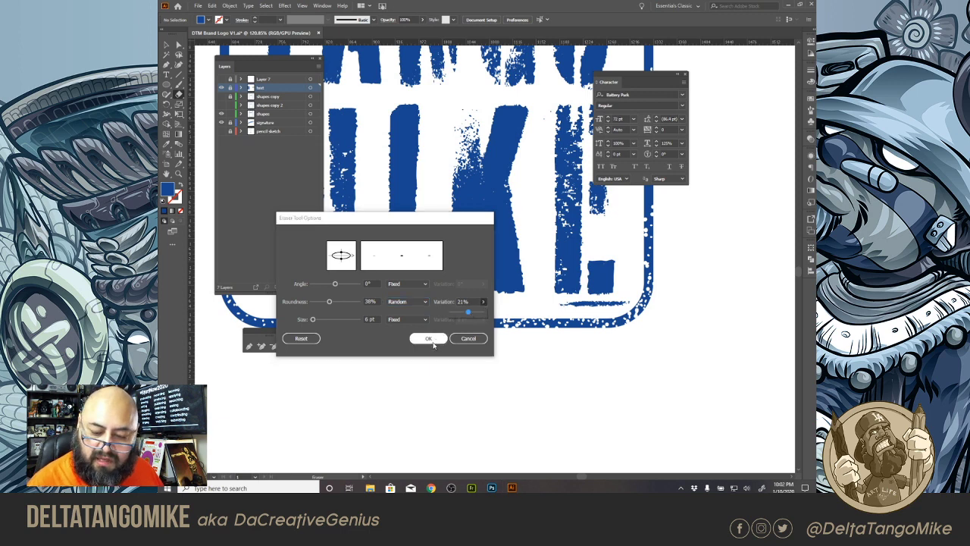
pyautogui.click(429, 339)
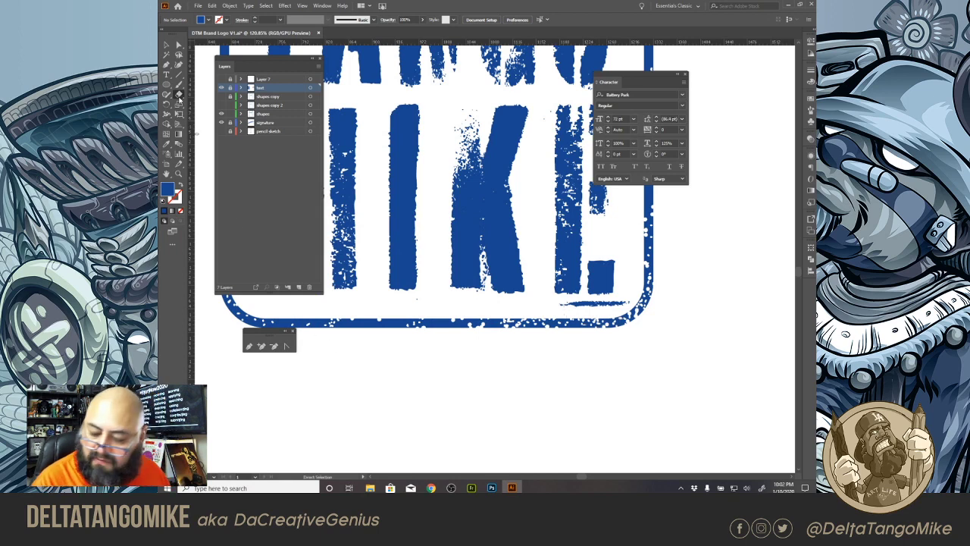
pyautogui.doubleClick(180, 95)
pyautogui.click(407, 285)
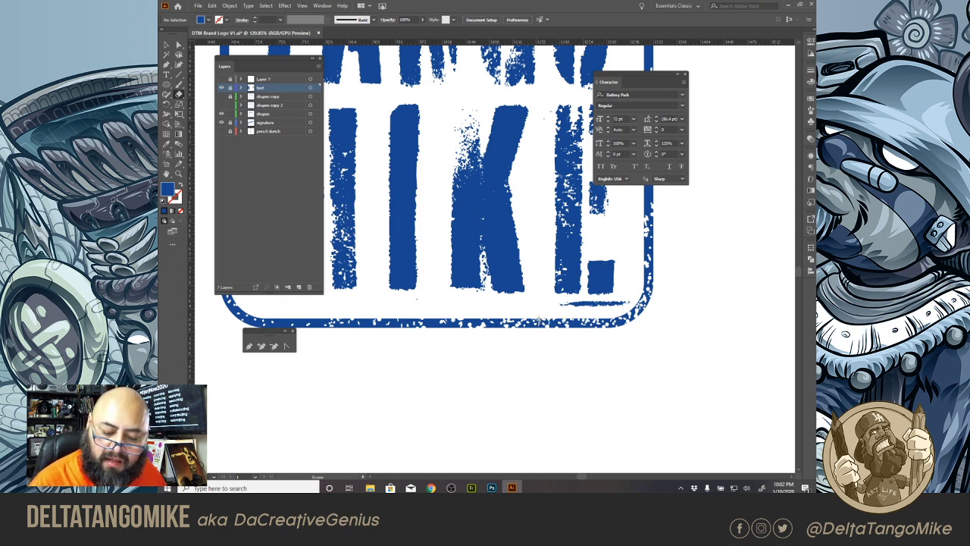
# Step: Erase irregular elongated specks along the frame's bottom edge beneath the MIKE lettering
pyautogui.click(515, 323)
pyautogui.click(510, 322)
pyautogui.click(502, 321)
pyautogui.click(488, 324)
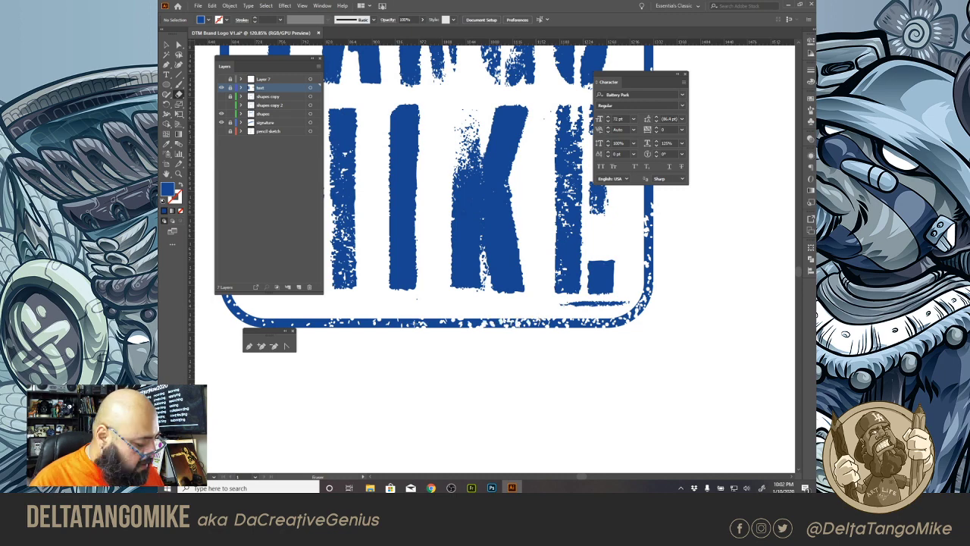
pyautogui.moveTo(430, 350); pyautogui.dragTo(547, 383)
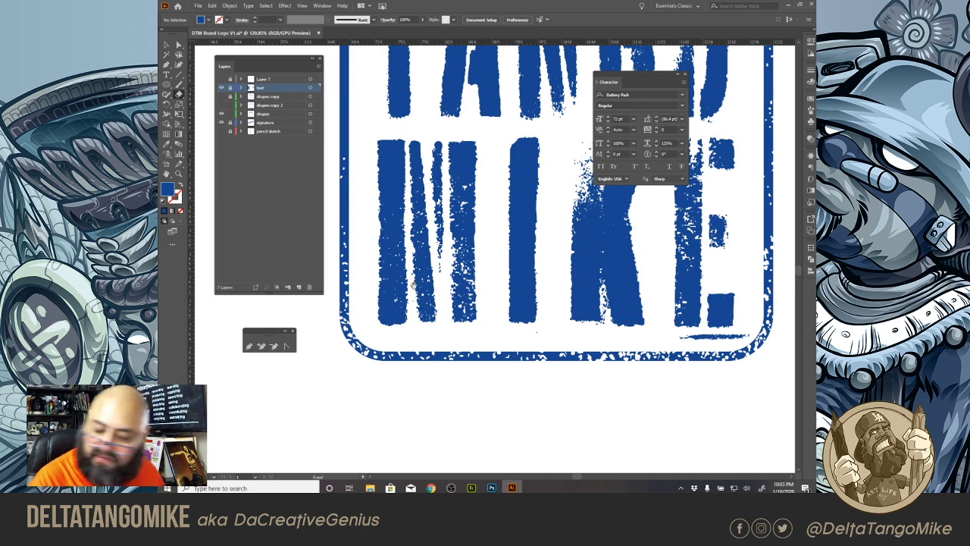
# Step: Distress the frame's left edge with irregular erased specks, working upward beside the MIKE and TANGO lettering
pyautogui.moveTo(414, 285)
pyautogui.mouseDown()
pyautogui.moveTo(433, 323)
pyautogui.moveTo(439, 391)
pyautogui.mouseUp()
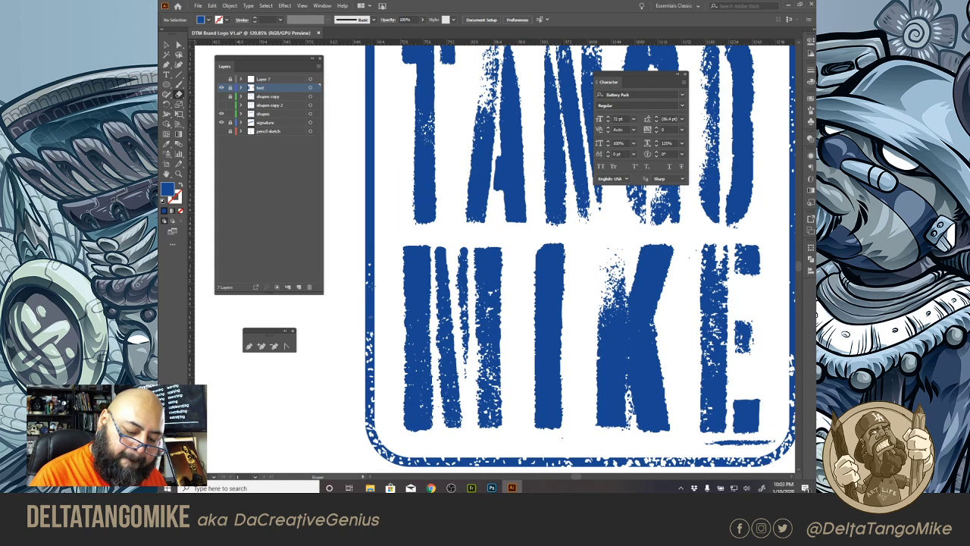
pyautogui.moveTo(371, 258); pyautogui.dragTo(370, 300)
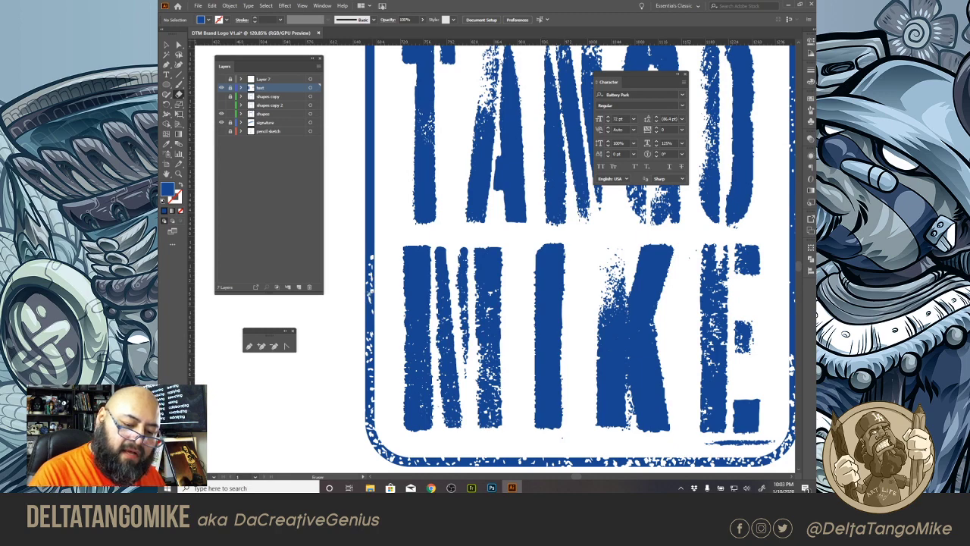
pyautogui.moveTo(370, 231); pyautogui.dragTo(370, 161)
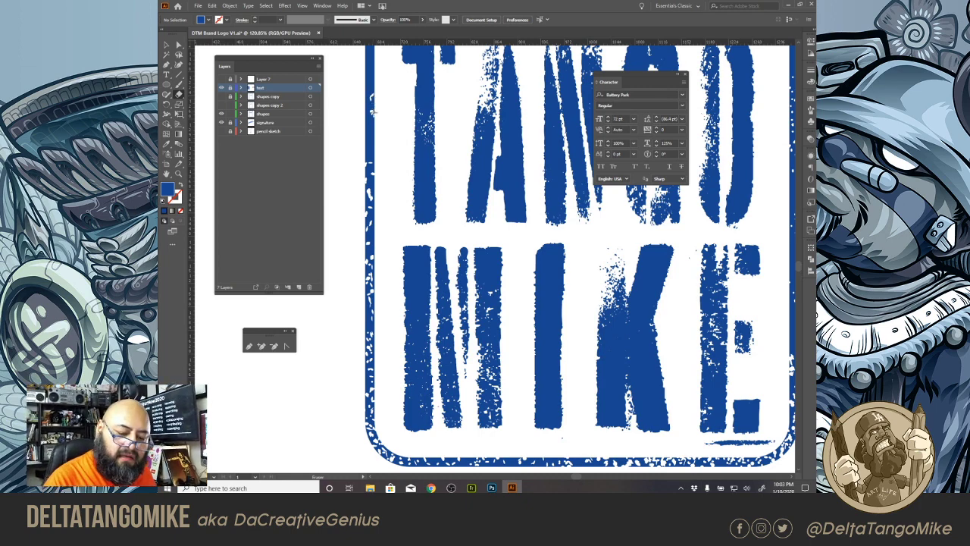
pyautogui.scroll(1, 382, 181)
pyautogui.scroll(3, 381, 181)
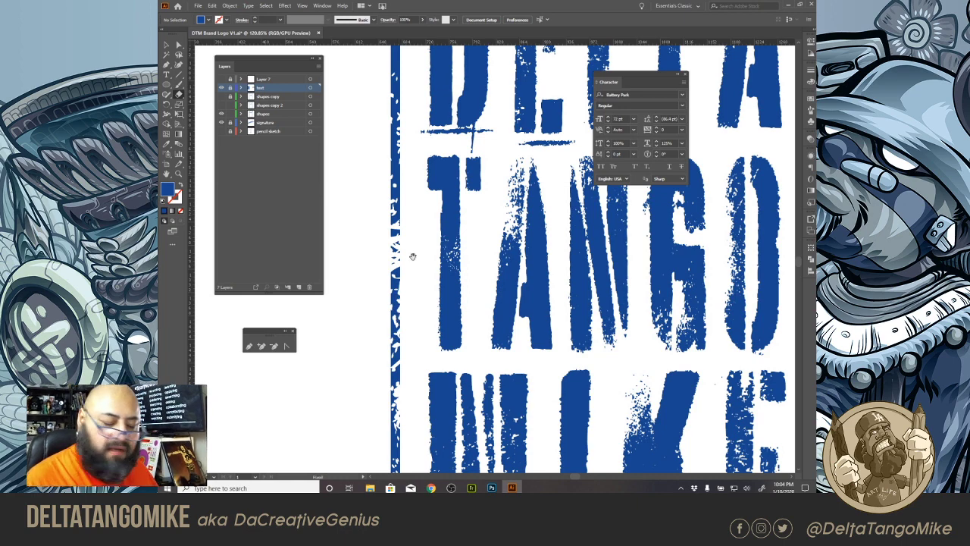
# Step: Save the logo file, and erase irregular specks around the frame's upper-left corner and down its left edge beside DELTA
pyautogui.scroll(3, 483, 301)
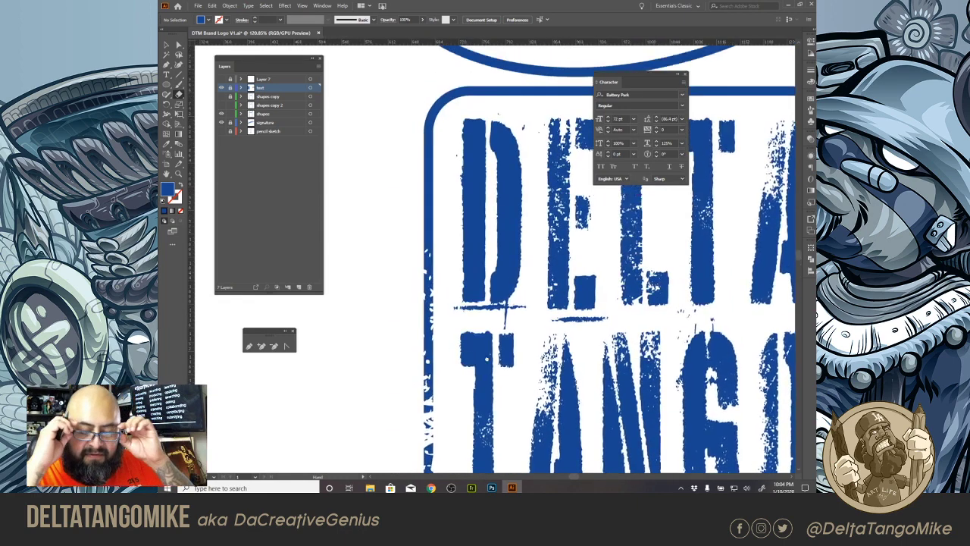
pyautogui.scroll(2, 486, 359)
pyautogui.hotkey('ctrl', 's')
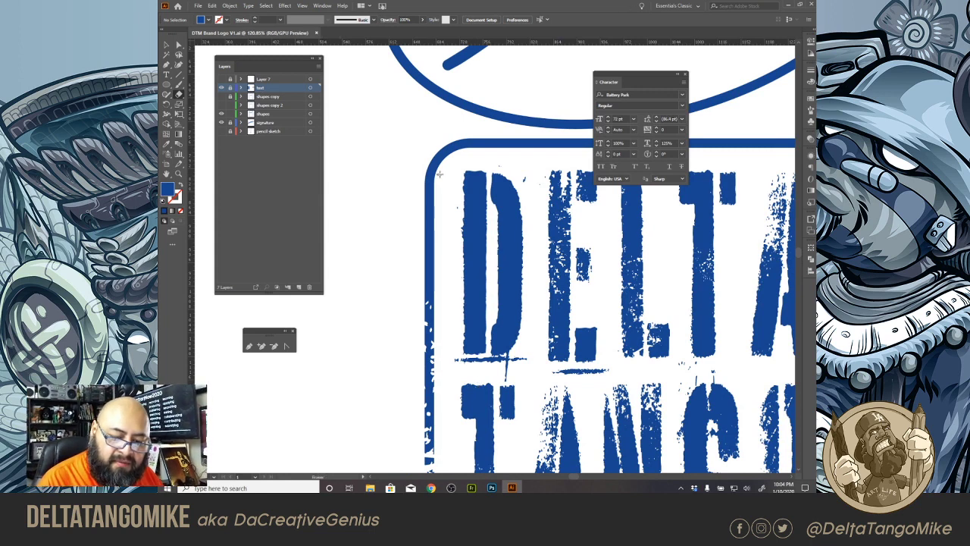
pyautogui.moveTo(439, 175)
pyautogui.mouseDown()
pyautogui.moveTo(438, 200)
pyautogui.moveTo(421, 184)
pyautogui.moveTo(446, 170)
pyautogui.moveTo(419, 160)
pyautogui.moveTo(439, 168)
pyautogui.moveTo(433, 149)
pyautogui.moveTo(452, 169)
pyautogui.moveTo(457, 160)
pyautogui.moveTo(419, 170)
pyautogui.moveTo(440, 176)
pyautogui.moveTo(422, 202)
pyautogui.moveTo(429, 282)
pyautogui.mouseUp()
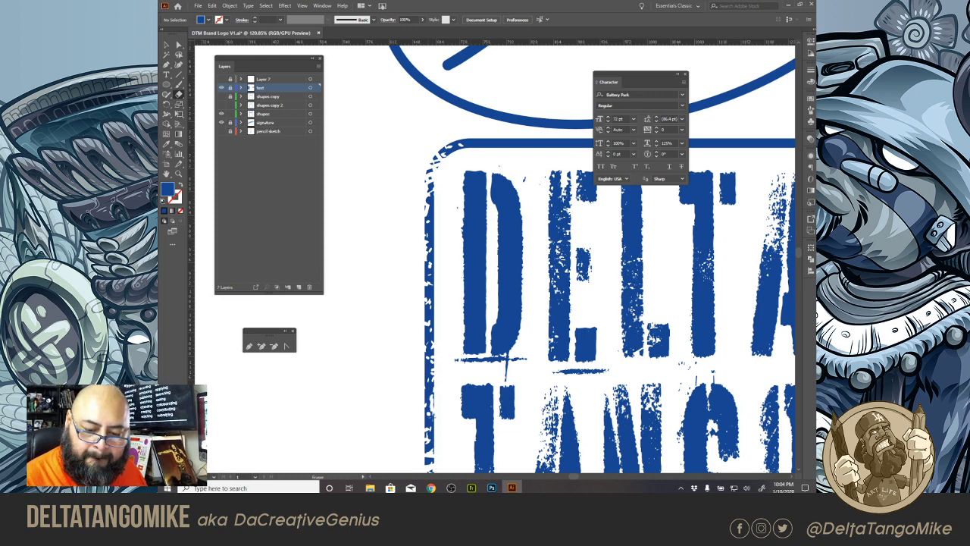
# Step: Erase irregular specks along the frame's top edge above DELTA and around its upper-right corner
pyautogui.moveTo(560, 305)
pyautogui.mouseDown()
pyautogui.moveTo(419, 422)
pyautogui.moveTo(427, 446)
pyautogui.mouseUp()
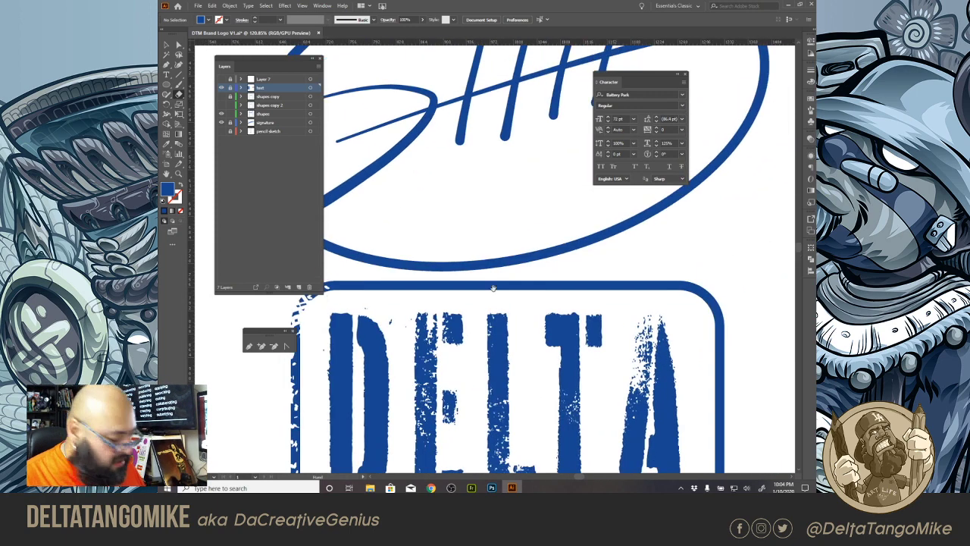
pyautogui.moveTo(494, 287); pyautogui.dragTo(533, 289)
pyautogui.moveTo(544, 284)
pyautogui.mouseDown()
pyautogui.moveTo(430, 287)
pyautogui.moveTo(461, 277)
pyautogui.moveTo(446, 282)
pyautogui.moveTo(525, 291)
pyautogui.mouseUp()
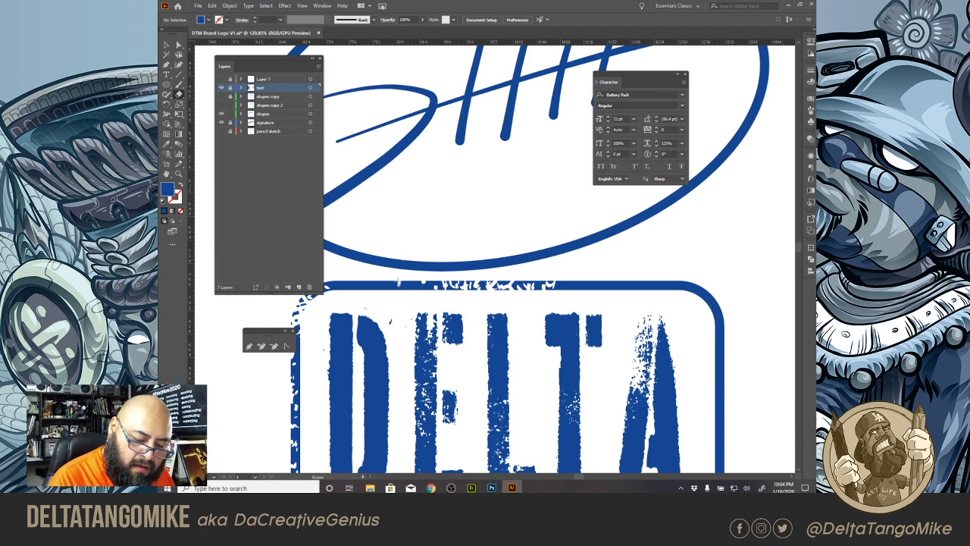
pyautogui.moveTo(408, 285); pyautogui.dragTo(376, 284)
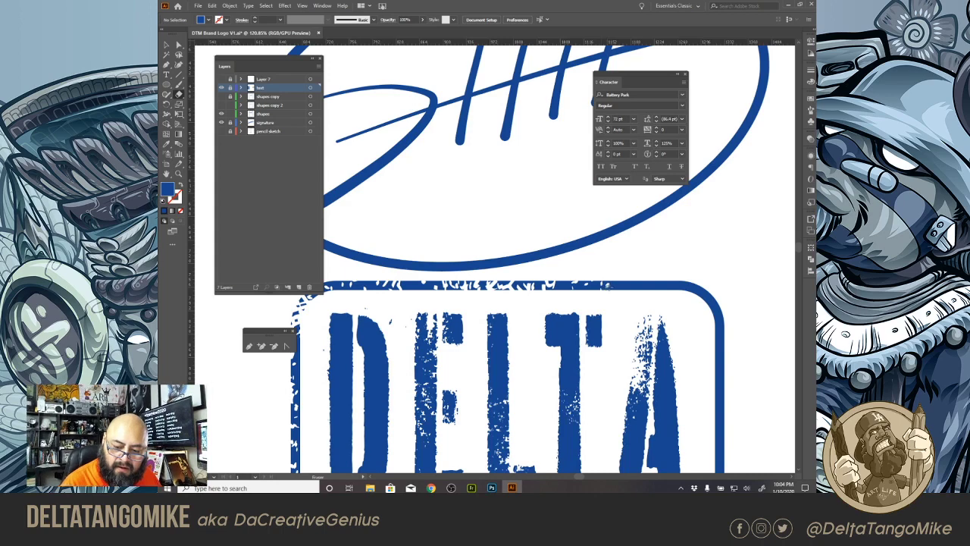
pyautogui.moveTo(605, 285); pyautogui.dragTo(629, 286)
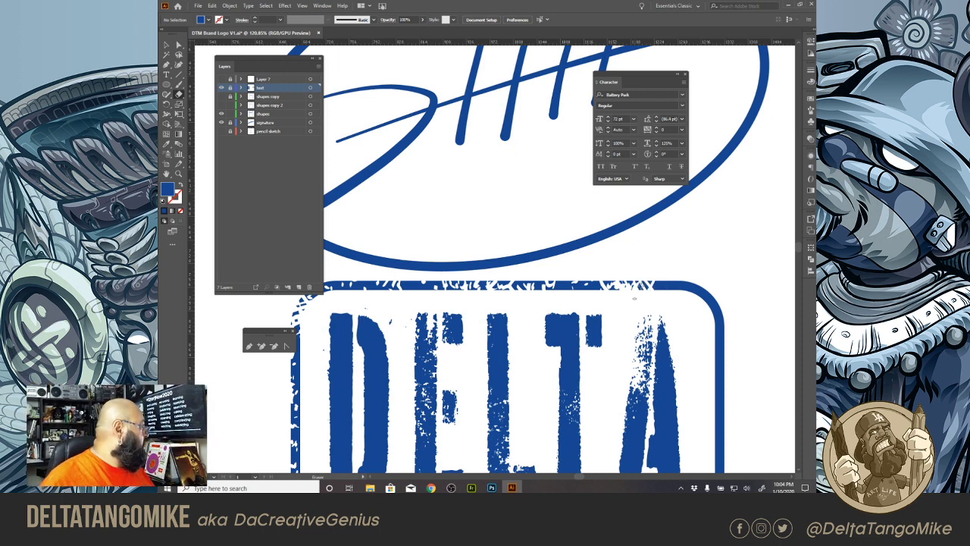
pyautogui.moveTo(645, 281); pyautogui.dragTo(638, 288)
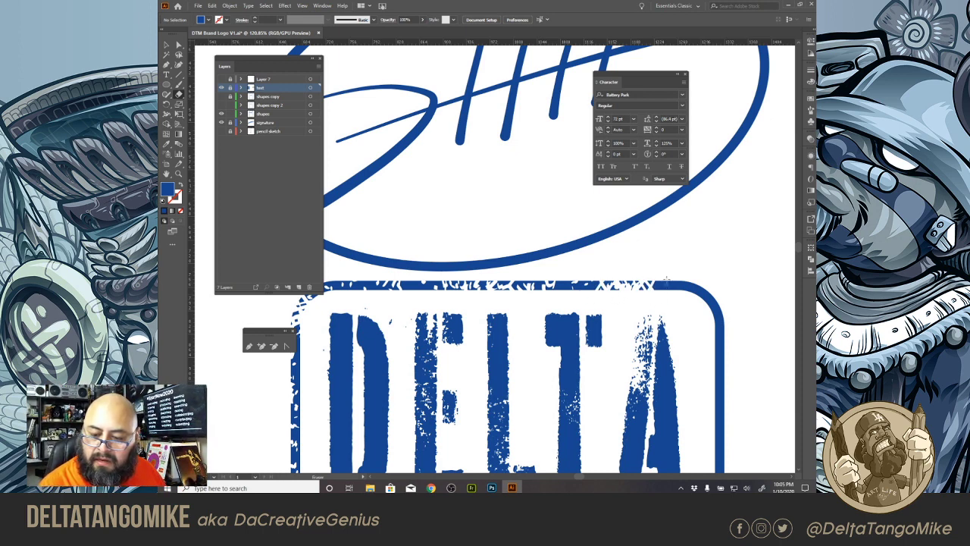
pyautogui.moveTo(666, 279)
pyautogui.mouseDown()
pyautogui.moveTo(698, 303)
pyautogui.moveTo(687, 300)
pyautogui.moveTo(707, 293)
pyautogui.moveTo(694, 311)
pyautogui.moveTo(721, 298)
pyautogui.moveTo(693, 348)
pyautogui.mouseUp()
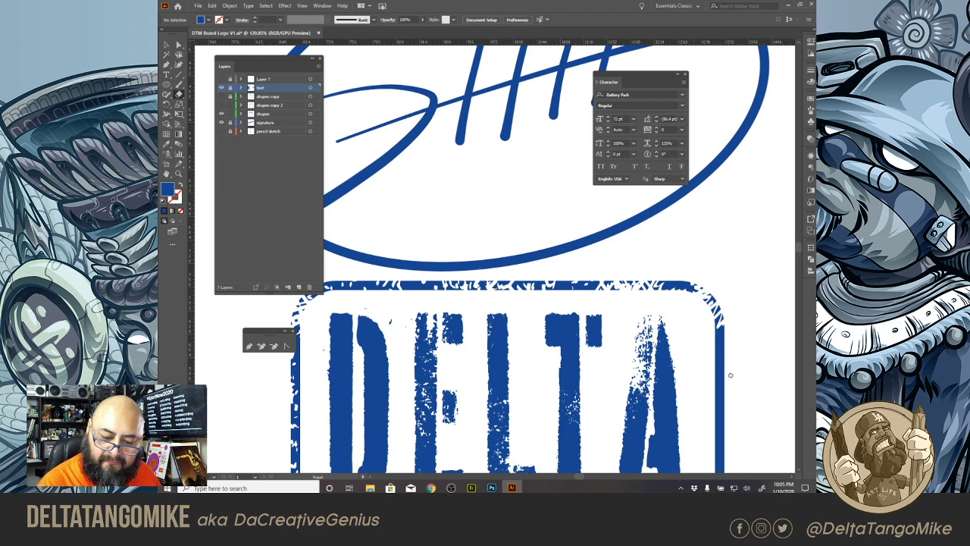
# Step: Erase irregular specks down the frame's right edge beside the DELTA lettering
pyautogui.moveTo(731, 376); pyautogui.dragTo(550, 344)
pyautogui.moveTo(523, 294)
pyautogui.mouseDown()
pyautogui.moveTo(556, 313)
pyautogui.moveTo(553, 328)
pyautogui.moveTo(525, 336)
pyautogui.moveTo(564, 354)
pyautogui.moveTo(526, 382)
pyautogui.moveTo(562, 364)
pyautogui.moveTo(562, 406)
pyautogui.mouseUp()
pyautogui.moveTo(557, 336)
pyautogui.mouseDown()
pyautogui.moveTo(522, 358)
pyautogui.moveTo(517, 371)
pyautogui.moveTo(549, 366)
pyautogui.moveTo(527, 377)
pyautogui.moveTo(552, 366)
pyautogui.moveTo(547, 385)
pyautogui.moveTo(531, 360)
pyautogui.moveTo(571, 290)
pyautogui.moveTo(514, 298)
pyautogui.moveTo(513, 328)
pyautogui.mouseUp()
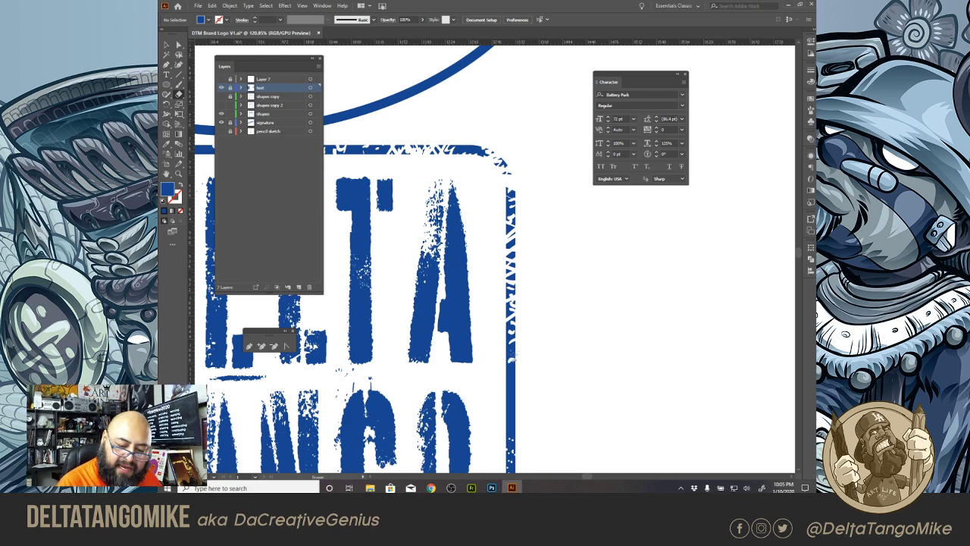
pyautogui.moveTo(526, 351)
pyautogui.mouseDown()
pyautogui.moveTo(531, 320)
pyautogui.moveTo(520, 288)
pyautogui.moveTo(496, 284)
pyautogui.moveTo(488, 310)
pyautogui.moveTo(495, 279)
pyautogui.moveTo(482, 271)
pyautogui.moveTo(492, 253)
pyautogui.moveTo(498, 269)
pyautogui.moveTo(482, 298)
pyautogui.mouseUp()
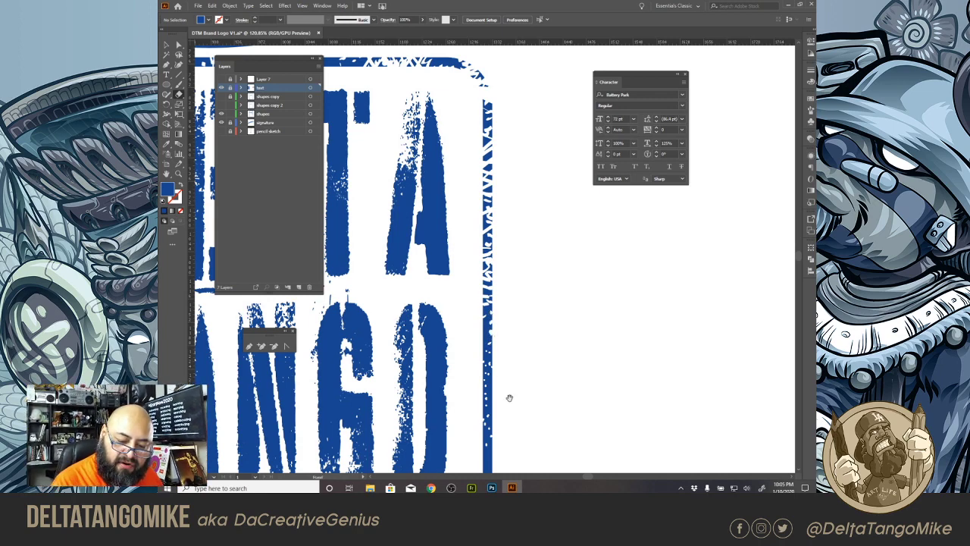
# Step: Continue the erased specks down the frame's right edge beside TANGO and MIKE to meet the worn lower corner
pyautogui.moveTo(509, 398); pyautogui.dragTo(505, 314)
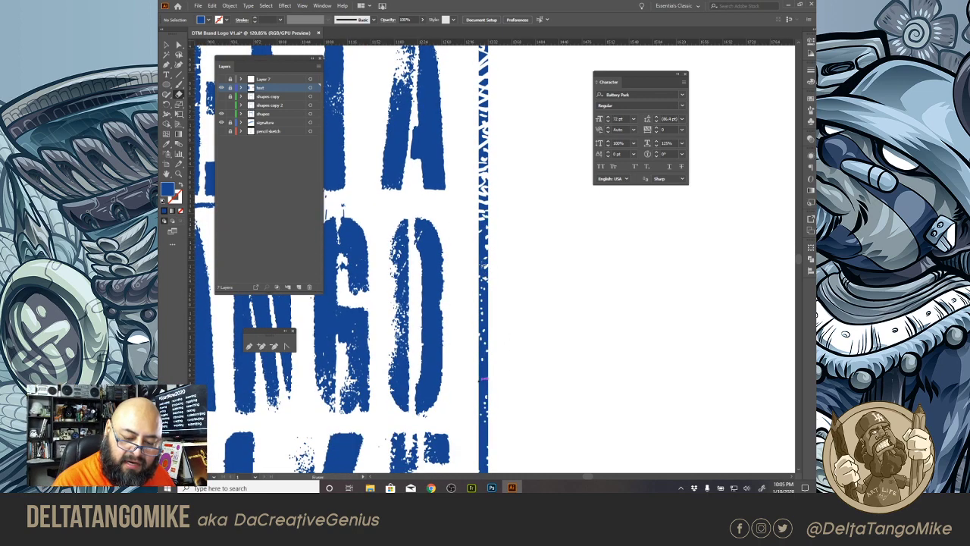
pyautogui.moveTo(482, 270); pyautogui.dragTo(487, 379)
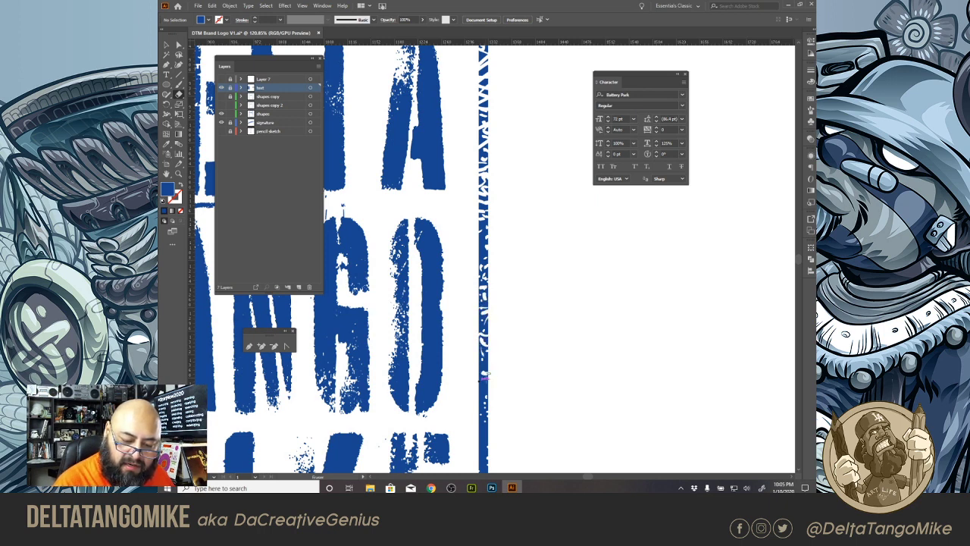
pyautogui.scroll(-3, 486, 384)
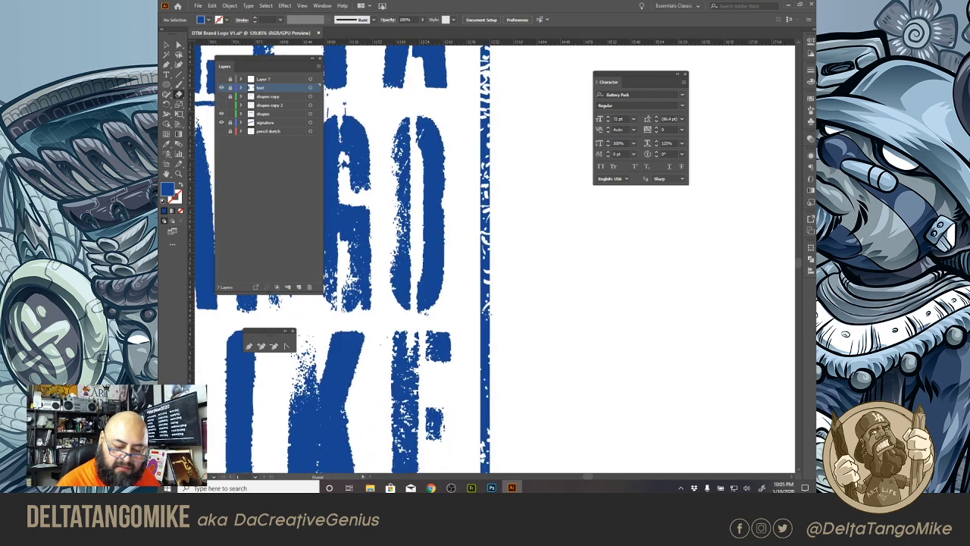
pyautogui.scroll(-3, 497, 345)
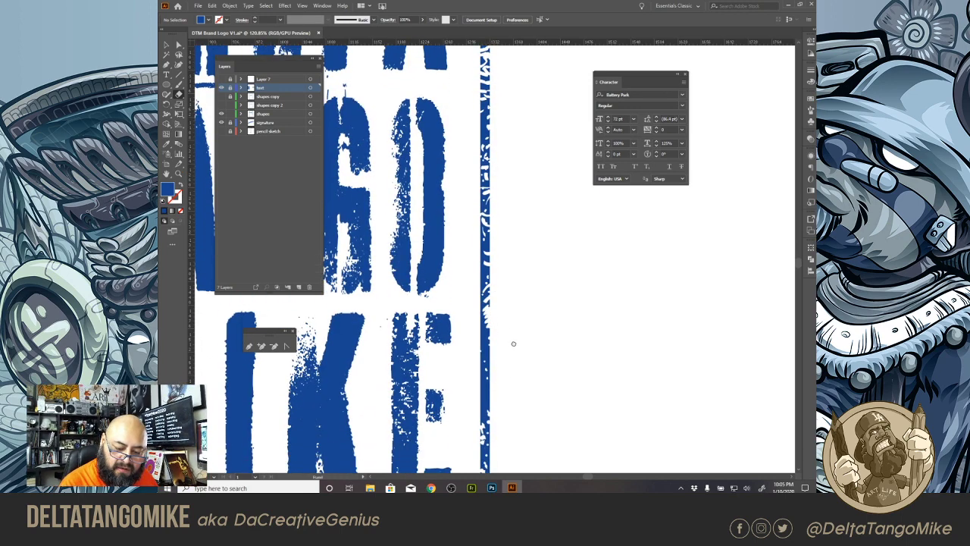
pyautogui.moveTo(482, 257)
pyautogui.mouseDown()
pyautogui.moveTo(496, 299)
pyautogui.moveTo(481, 274)
pyautogui.moveTo(491, 333)
pyautogui.mouseUp()
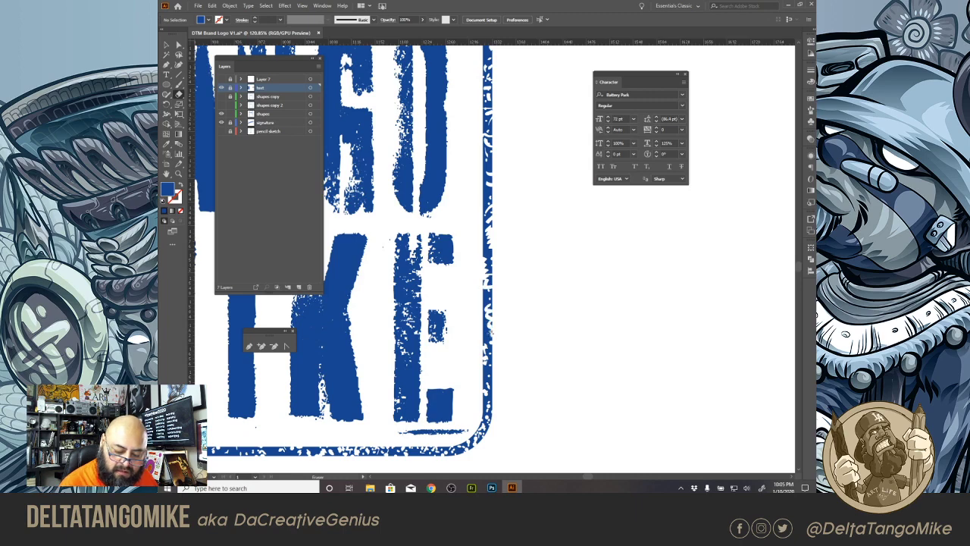
pyautogui.moveTo(497, 367)
pyautogui.mouseDown()
pyautogui.moveTo(488, 410)
pyautogui.moveTo(502, 423)
pyautogui.moveTo(548, 368)
pyautogui.mouseUp()
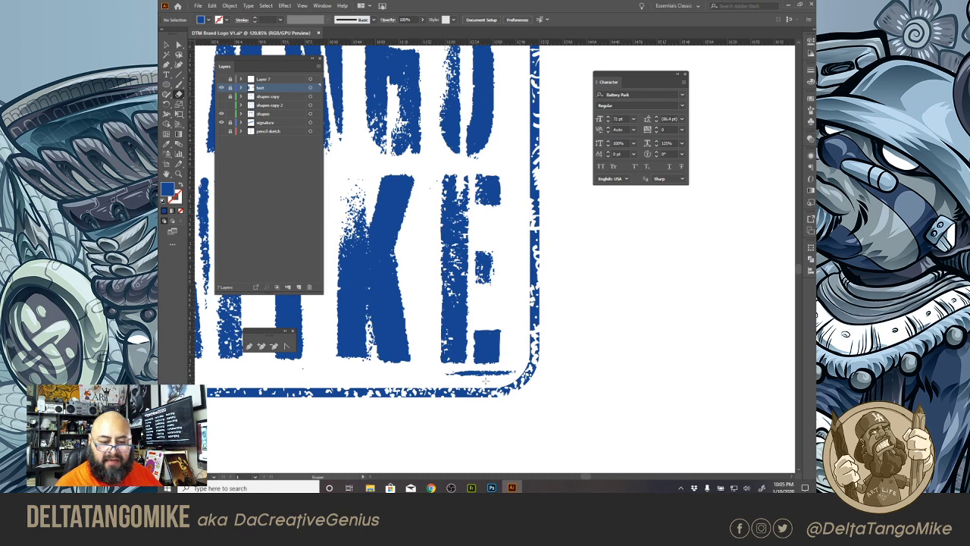
pyautogui.scroll(-6, 486, 381)
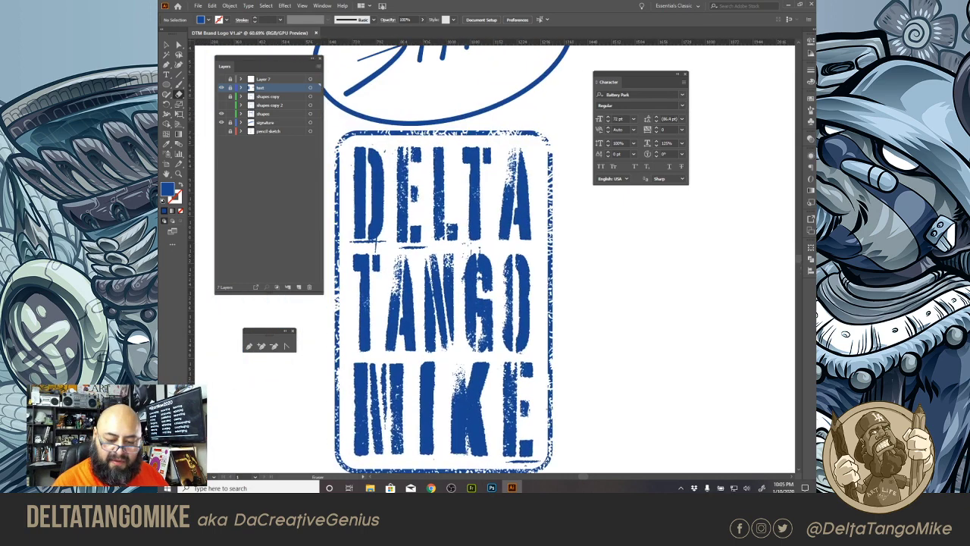
# Step: Distress the lower rim of the oval around the signature with irregular erased specks, working from its right side to the left
pyautogui.scroll(8, 548, 407)
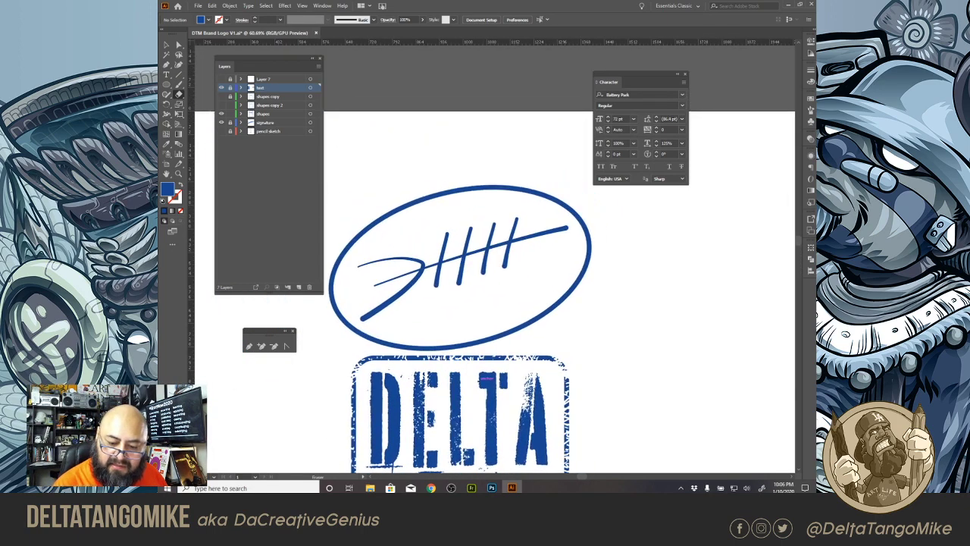
pyautogui.scroll(2, 532, 390)
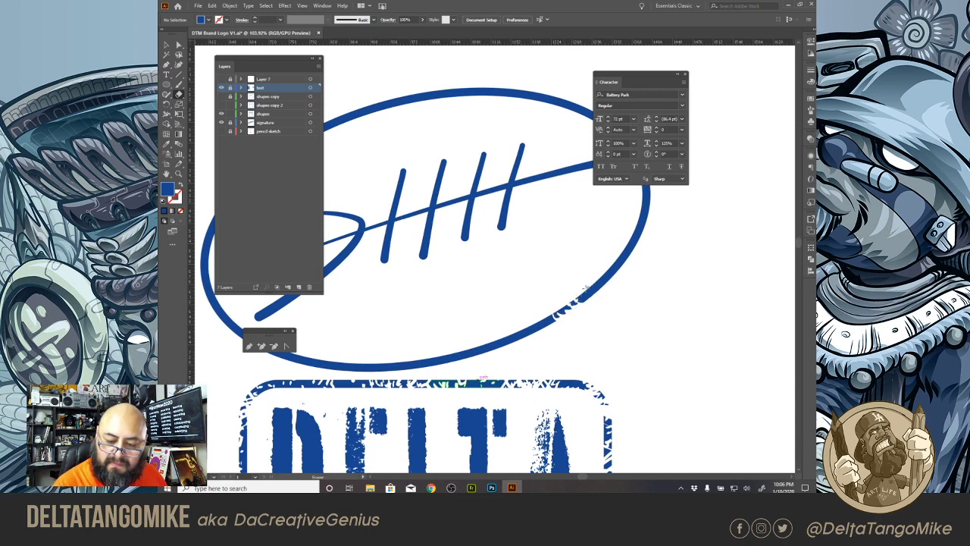
pyautogui.moveTo(588, 289); pyautogui.dragTo(620, 266)
pyautogui.moveTo(553, 310)
pyautogui.mouseDown()
pyautogui.moveTo(527, 337)
pyautogui.moveTo(493, 346)
pyautogui.moveTo(503, 348)
pyautogui.moveTo(499, 334)
pyautogui.moveTo(475, 327)
pyautogui.moveTo(555, 366)
pyautogui.mouseUp()
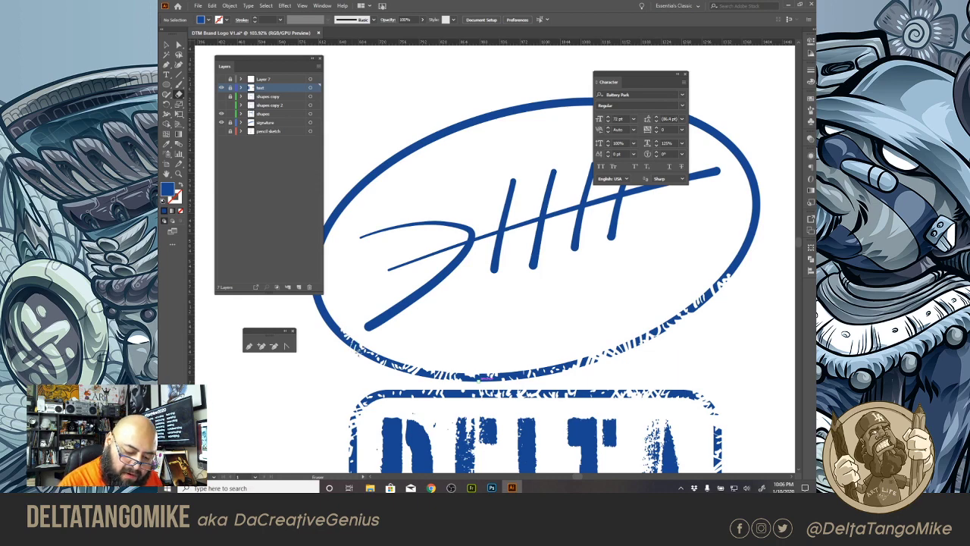
# Step: Erase irregular specks around the left end of the signature oval and up along its upper-left rim
pyautogui.moveTo(517, 285); pyautogui.dragTo(620, 348)
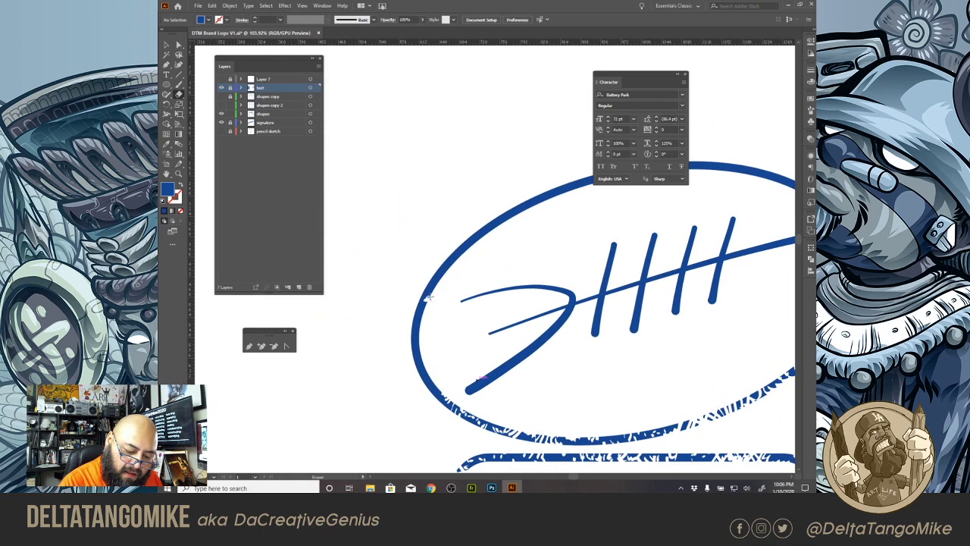
pyautogui.moveTo(428, 298); pyautogui.dragTo(453, 257)
pyautogui.moveTo(413, 329)
pyautogui.mouseDown()
pyautogui.moveTo(419, 341)
pyautogui.moveTo(415, 327)
pyautogui.mouseUp()
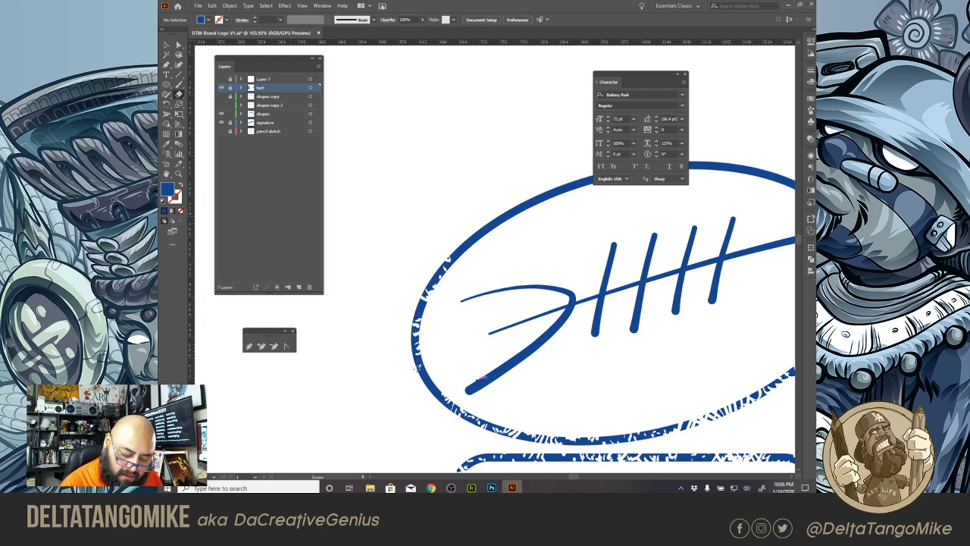
pyautogui.moveTo(416, 370); pyautogui.dragTo(446, 410)
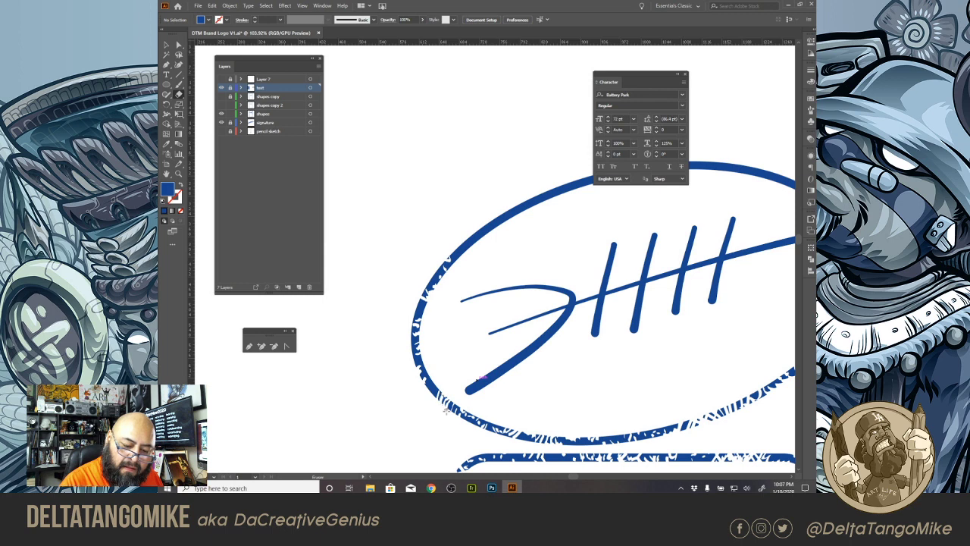
pyautogui.moveTo(459, 256)
pyautogui.mouseDown()
pyautogui.moveTo(476, 234)
pyautogui.moveTo(508, 219)
pyautogui.mouseUp()
# Step: Erase irregular specks across the top of the signature oval and down around its right end
pyautogui.moveTo(584, 271); pyautogui.dragTo(394, 322)
pyautogui.moveTo(445, 220); pyautogui.dragTo(421, 223)
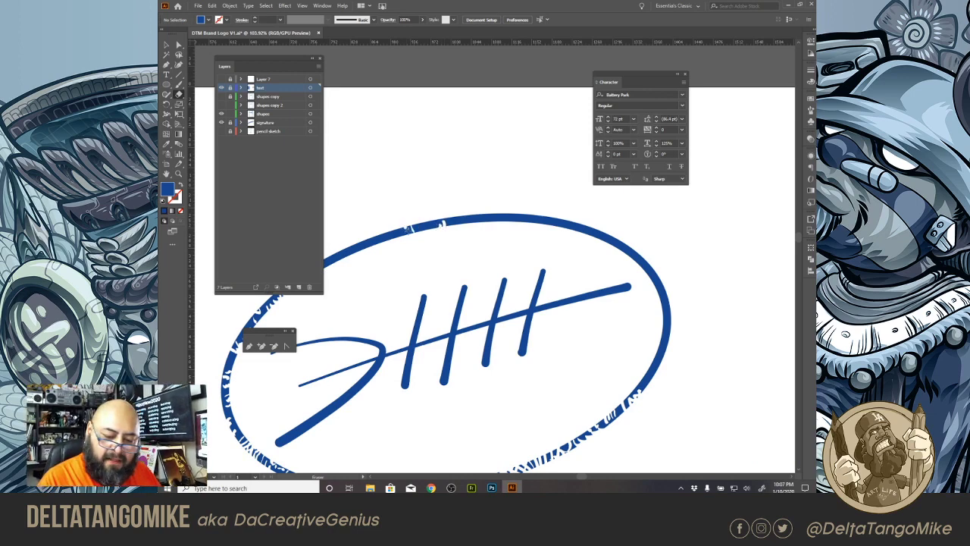
pyautogui.moveTo(424, 264)
pyautogui.mouseDown()
pyautogui.moveTo(515, 279)
pyautogui.moveTo(490, 246)
pyautogui.moveTo(433, 270)
pyautogui.mouseUp()
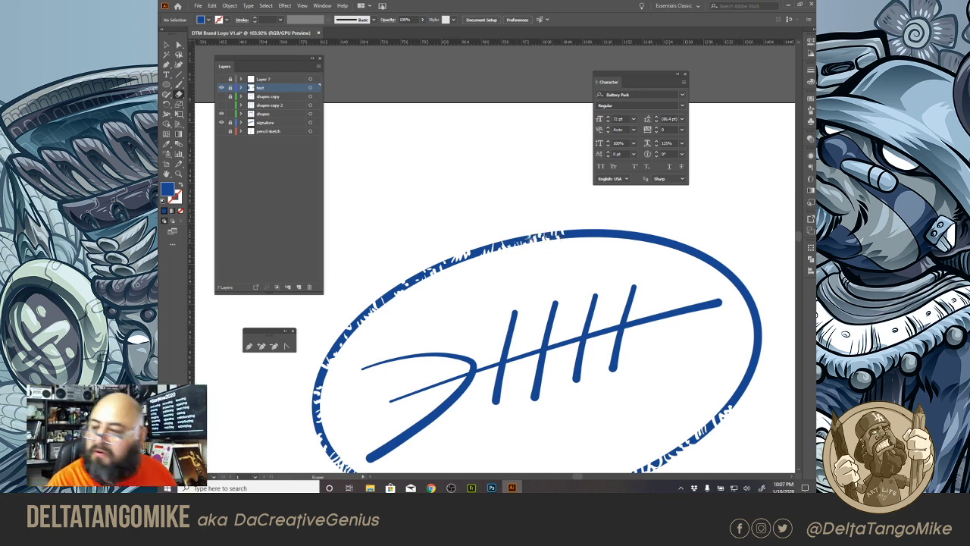
pyautogui.moveTo(567, 242); pyautogui.dragTo(433, 214)
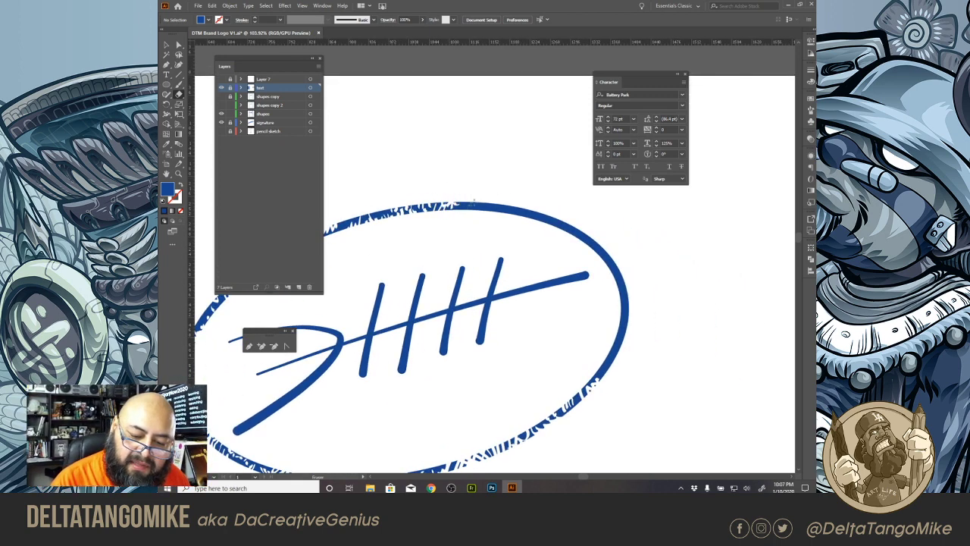
pyautogui.moveTo(477, 203)
pyautogui.mouseDown()
pyautogui.moveTo(516, 218)
pyautogui.moveTo(531, 207)
pyautogui.moveTo(557, 222)
pyautogui.moveTo(559, 235)
pyautogui.moveTo(576, 219)
pyautogui.moveTo(557, 216)
pyautogui.moveTo(562, 234)
pyautogui.moveTo(574, 229)
pyautogui.moveTo(583, 246)
pyautogui.moveTo(623, 262)
pyautogui.moveTo(615, 268)
pyautogui.moveTo(625, 274)
pyautogui.moveTo(612, 253)
pyautogui.moveTo(604, 266)
pyautogui.moveTo(627, 279)
pyautogui.moveTo(632, 304)
pyautogui.moveTo(619, 327)
pyautogui.mouseUp()
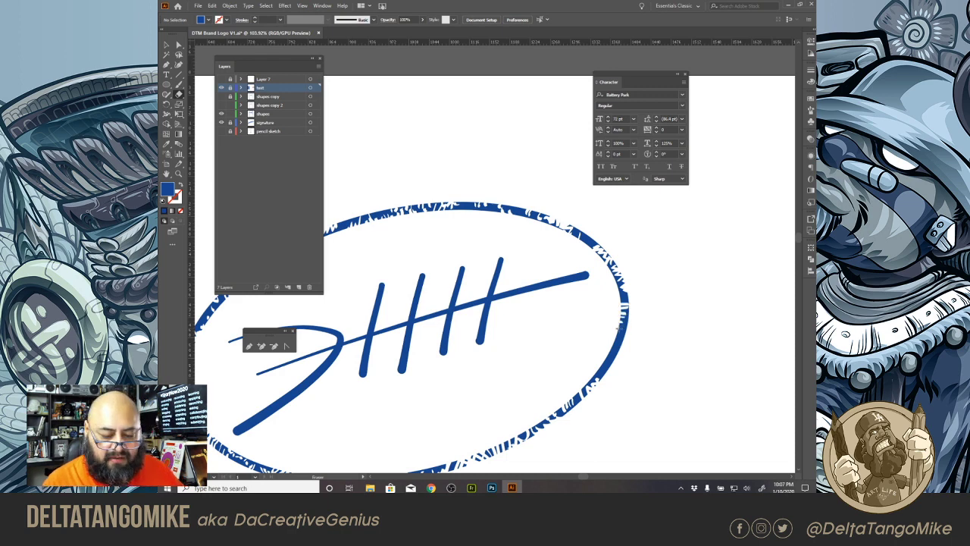
# Step: Lock the shapes layer, unlock the signature layer, and duplicate the signature layer as a hidden backup copy
pyautogui.scroll(-3, 394, 291)
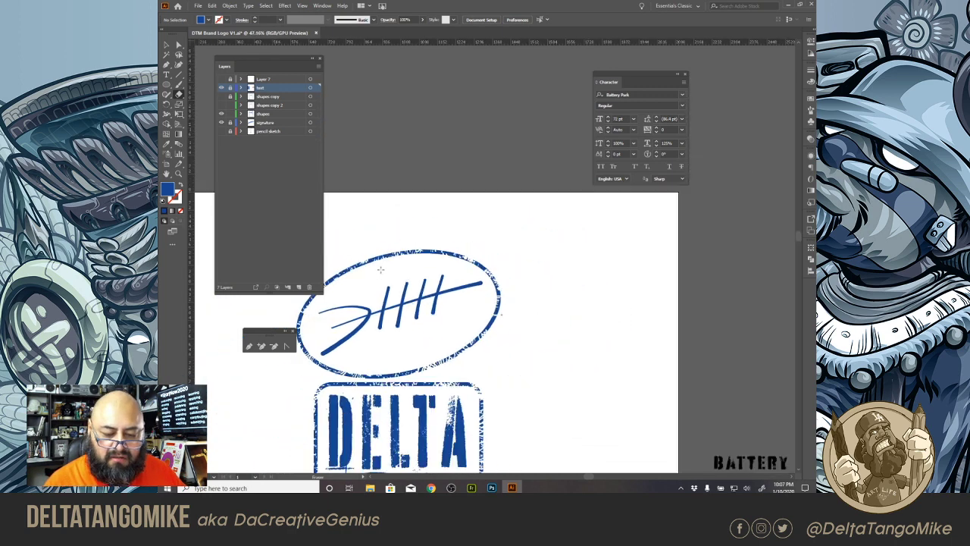
pyautogui.scroll(-2, 382, 299)
pyautogui.moveTo(337, 278); pyautogui.dragTo(411, 157)
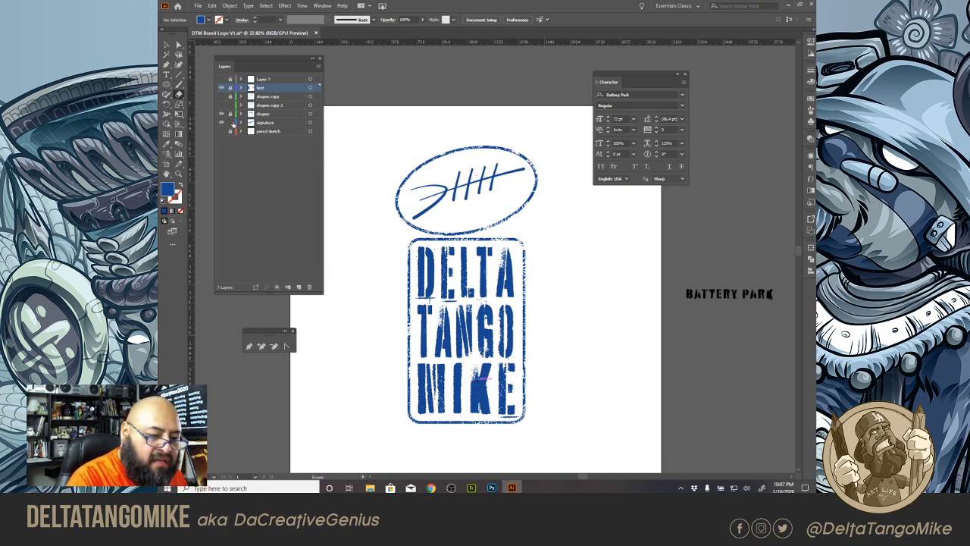
pyautogui.click(262, 123)
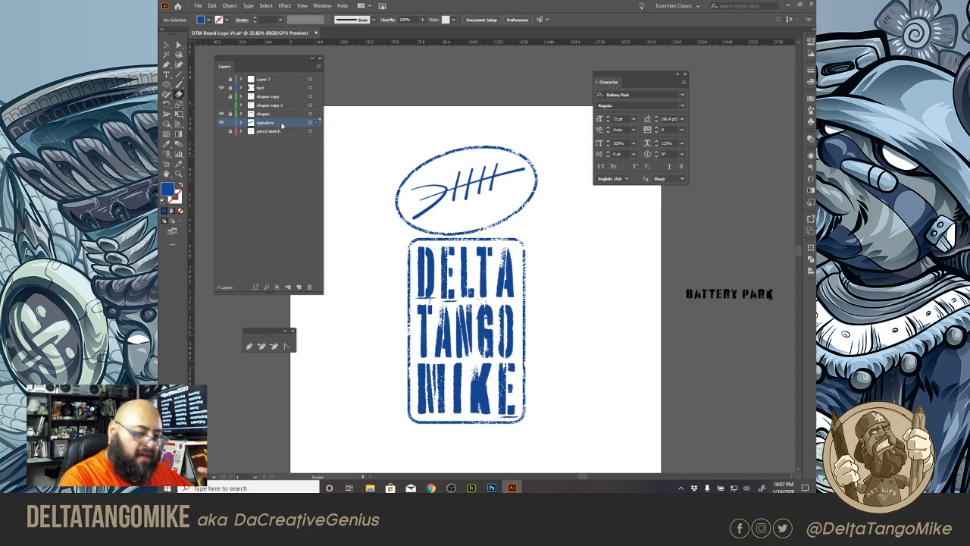
pyautogui.keyDown('alt'); pyautogui.click(283, 122); pyautogui.keyUp('alt')
pyautogui.moveTo(282, 122); pyautogui.dragTo(284, 127)
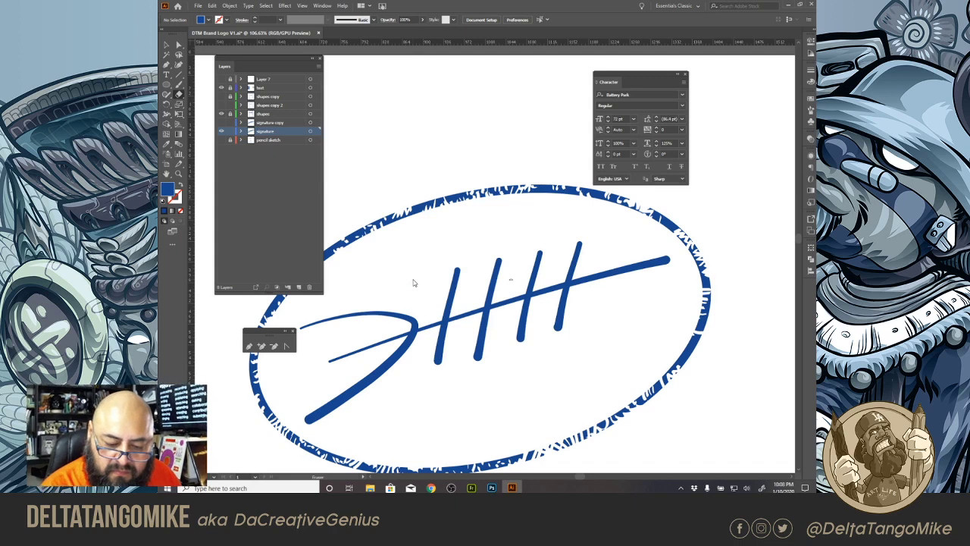
# Step: Erase specks from the lower ends of the last three tally marks, the right part of the cross stroke and the second mark's length
pyautogui.moveTo(481, 357); pyautogui.dragTo(480, 350)
pyautogui.moveTo(525, 334); pyautogui.dragTo(521, 339)
pyautogui.moveTo(558, 330); pyautogui.dragTo(568, 314)
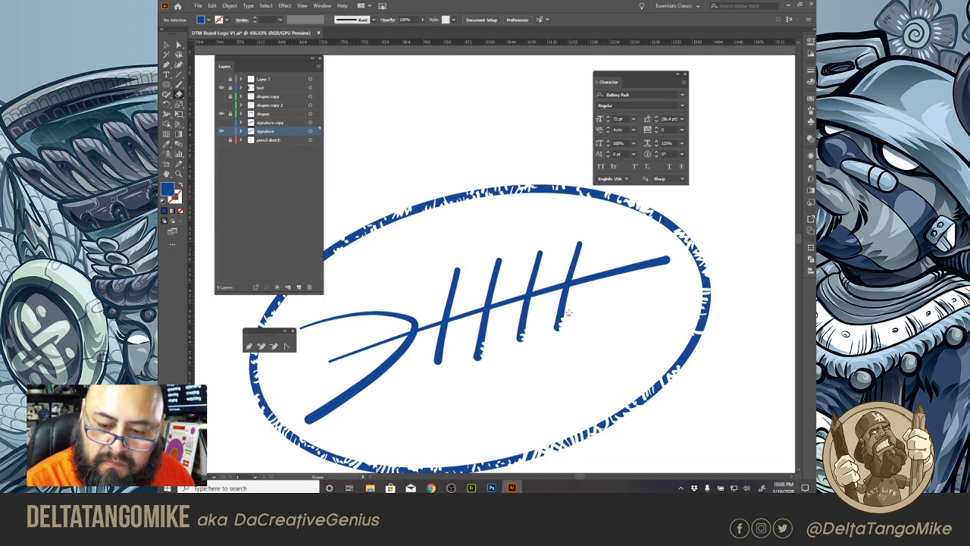
pyautogui.moveTo(596, 281)
pyautogui.mouseDown()
pyautogui.moveTo(636, 267)
pyautogui.moveTo(616, 279)
pyautogui.moveTo(611, 267)
pyautogui.moveTo(656, 262)
pyautogui.mouseUp()
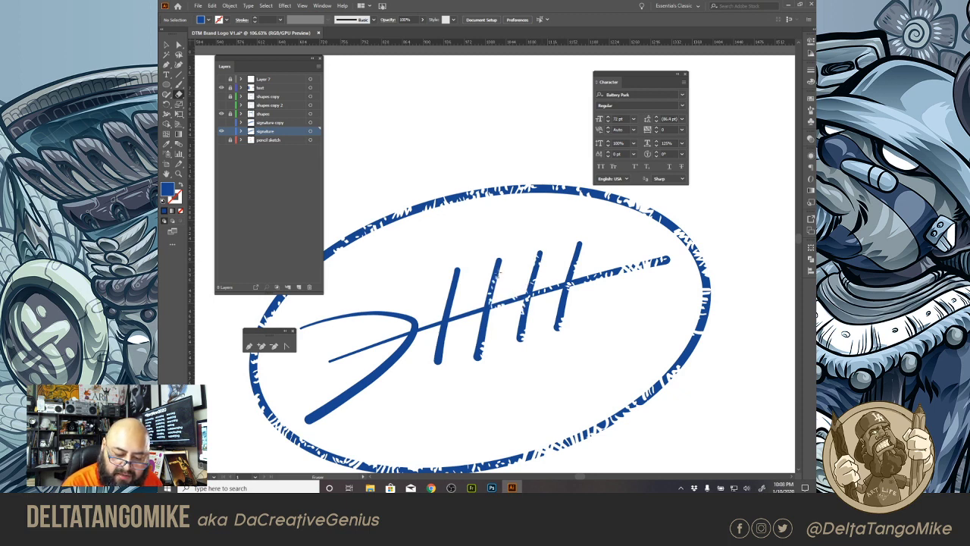
pyautogui.moveTo(498, 267); pyautogui.dragTo(481, 324)
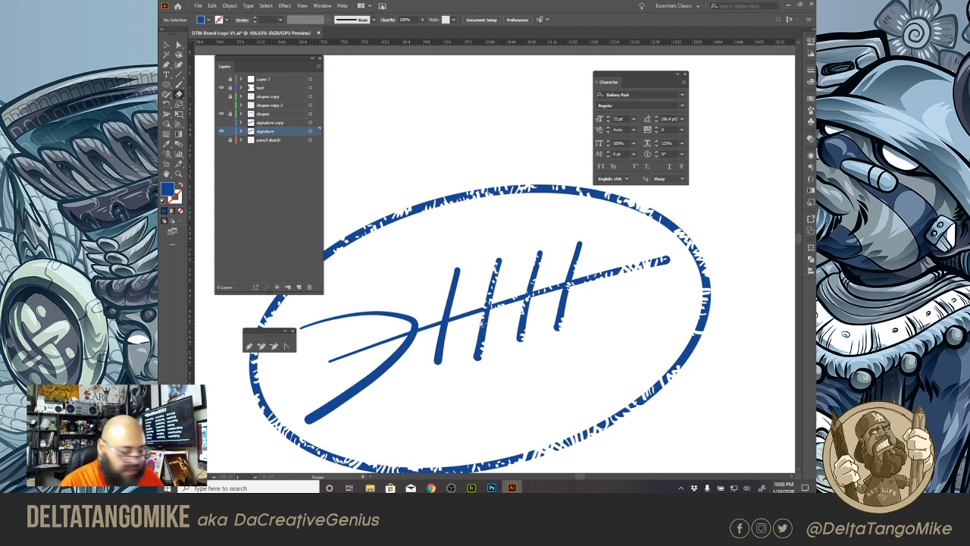
# Step: Erase specks along the full length of the first tally mark and roughen the second mark's upper tip
pyautogui.scroll(2, 481, 319)
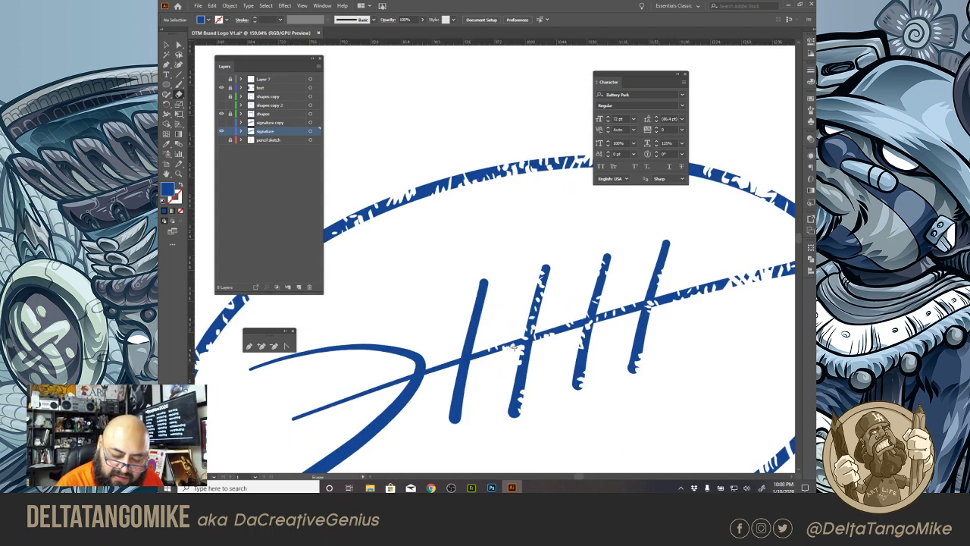
pyautogui.moveTo(466, 402)
pyautogui.mouseDown()
pyautogui.moveTo(478, 378)
pyautogui.moveTo(485, 387)
pyautogui.moveTo(458, 417)
pyautogui.mouseUp()
pyautogui.moveTo(468, 382)
pyautogui.mouseDown()
pyautogui.moveTo(461, 388)
pyautogui.moveTo(476, 297)
pyautogui.mouseUp()
pyautogui.moveTo(487, 280); pyautogui.dragTo(479, 288)
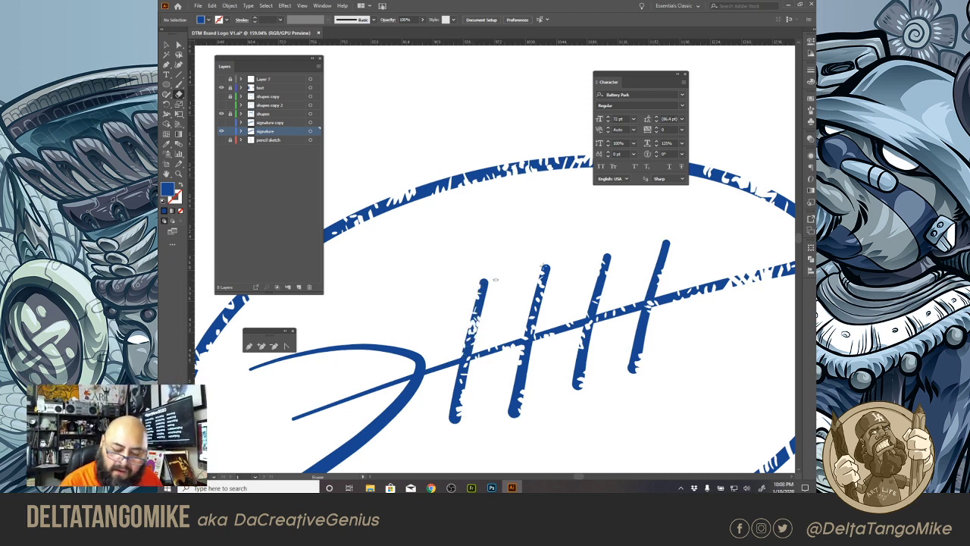
pyautogui.moveTo(549, 264); pyautogui.dragTo(542, 270)
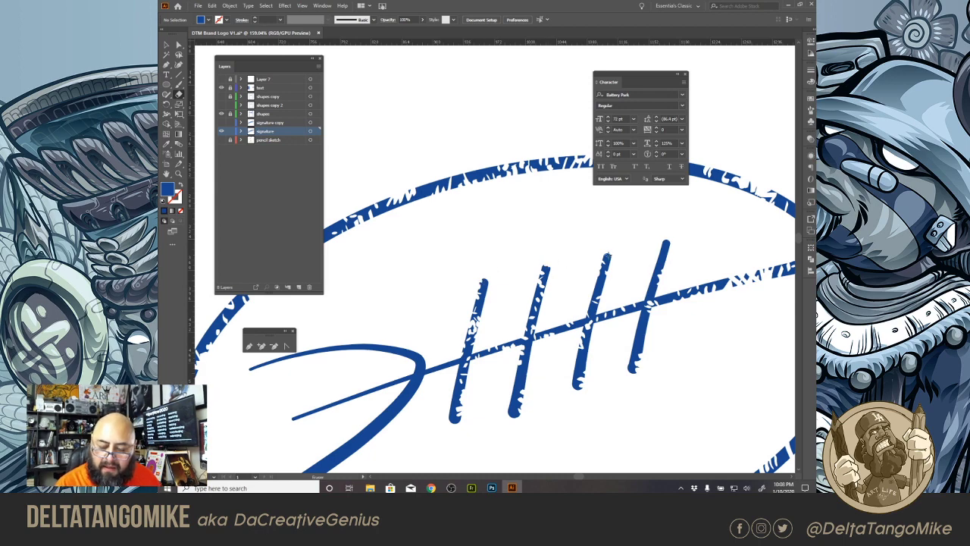
pyautogui.scroll(-2, 396, 231)
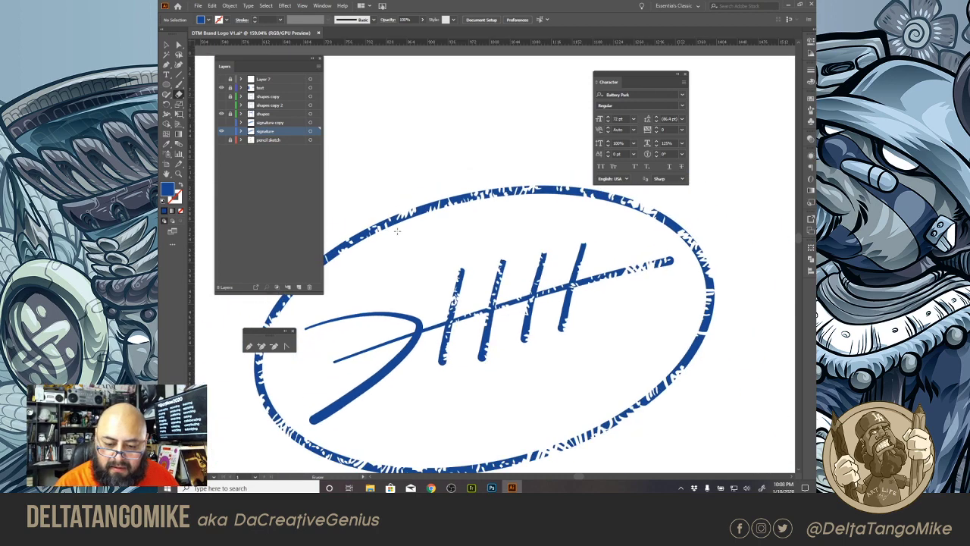
pyautogui.press('a')
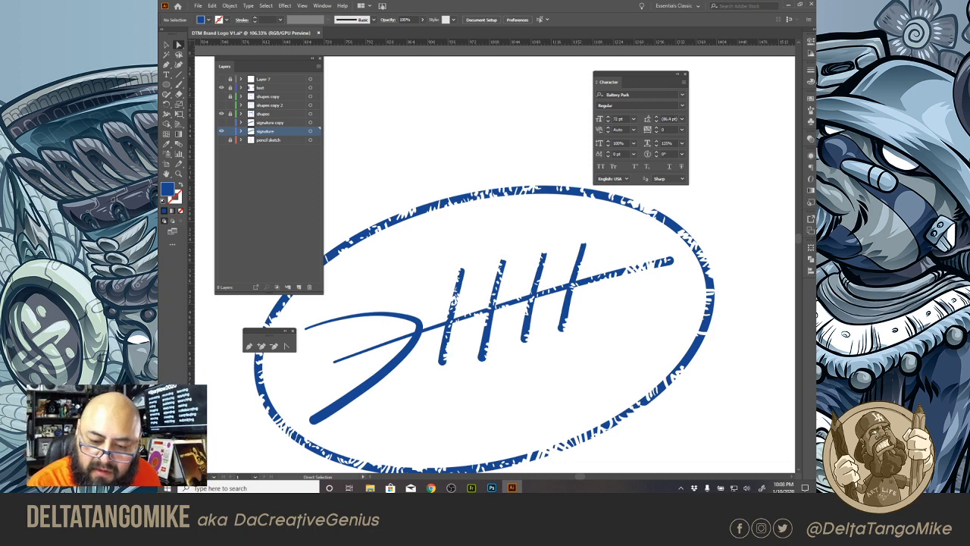
pyautogui.click(585, 244)
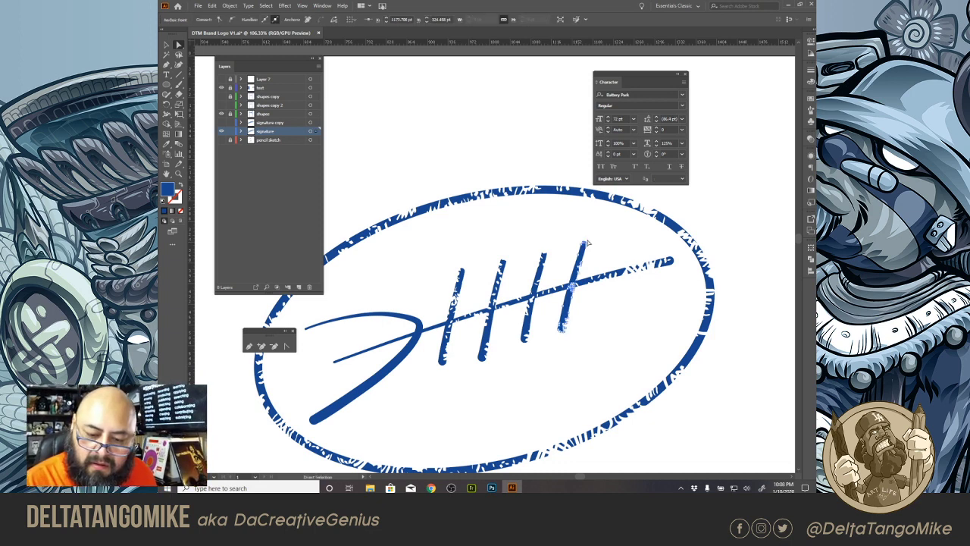
pyautogui.click(623, 319)
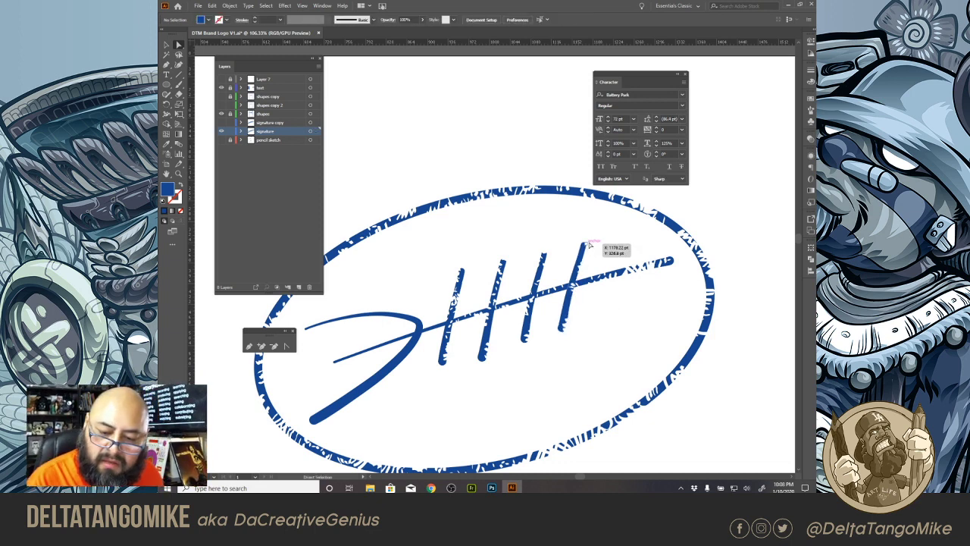
pyautogui.hotkey('shift', 'e')
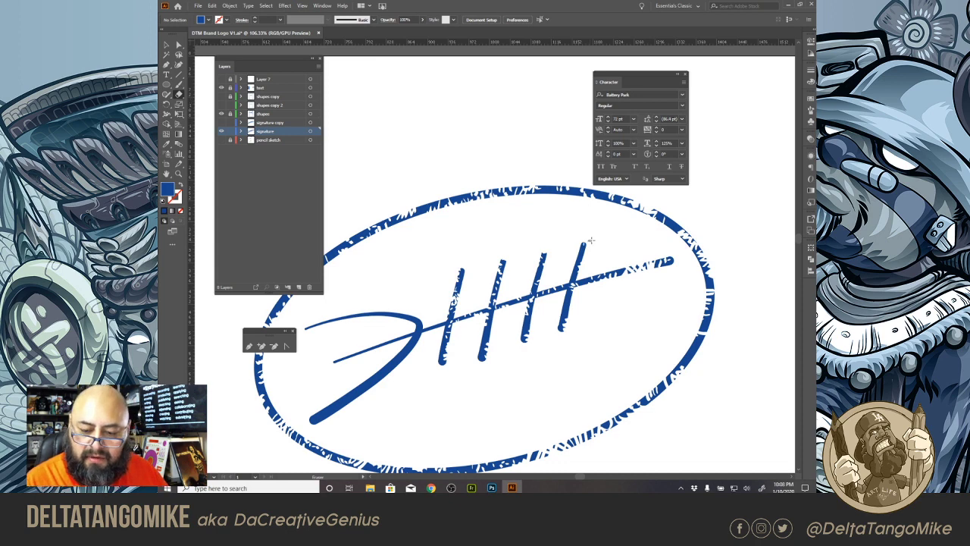
# Step: Erase specks along the signature's thick curved stroke, its upper arc and the thin starting end of the cross stroke
pyautogui.hscroll(-5, 589, 238)
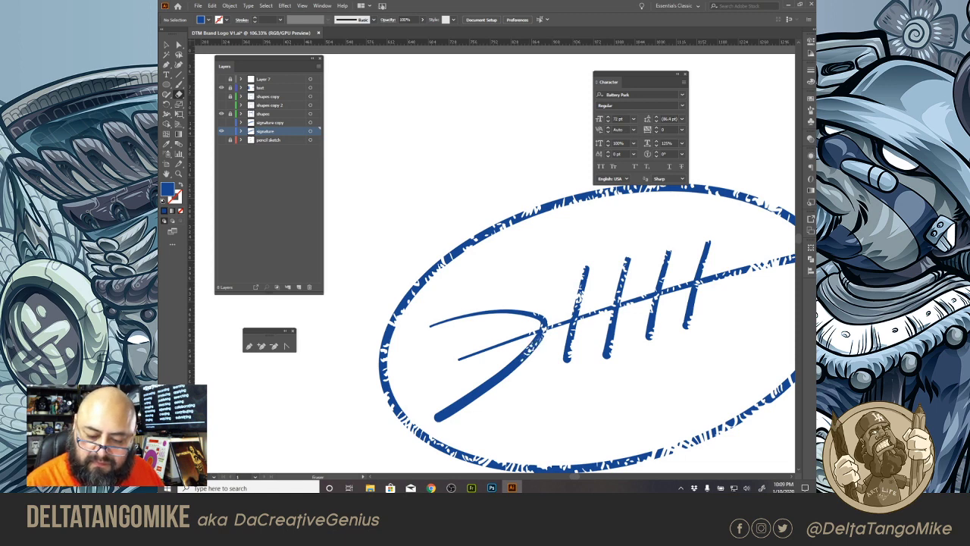
pyautogui.scroll(2, 535, 341)
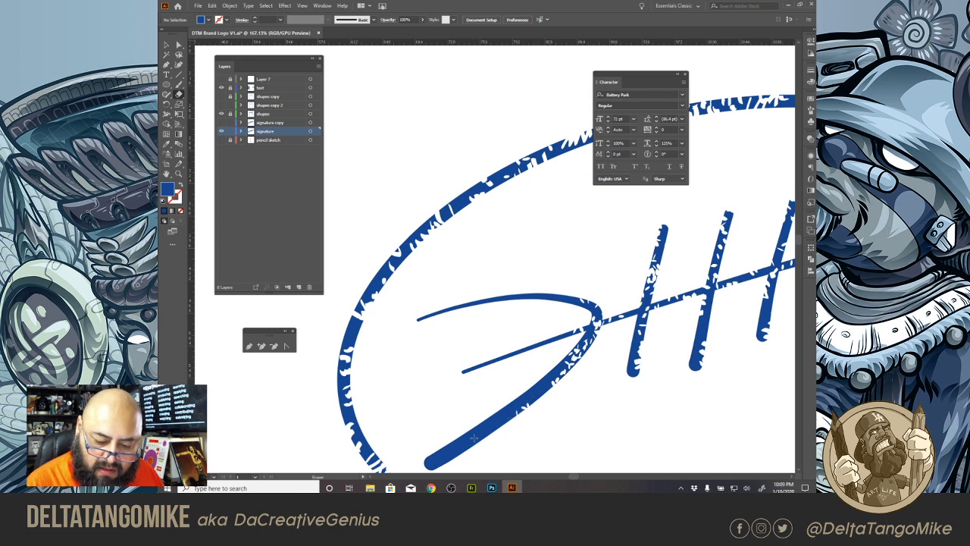
pyautogui.moveTo(466, 370); pyautogui.dragTo(496, 358)
pyautogui.moveTo(503, 299); pyautogui.dragTo(425, 317)
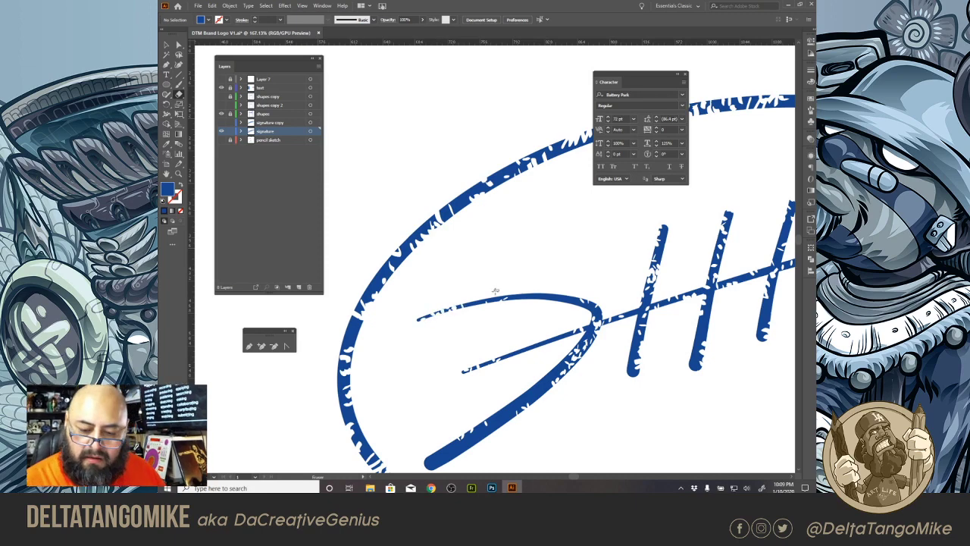
# Step: Lock the signature layer, and unlock the text layer and expand it to list its contents
pyautogui.scroll(-5, 503, 301)
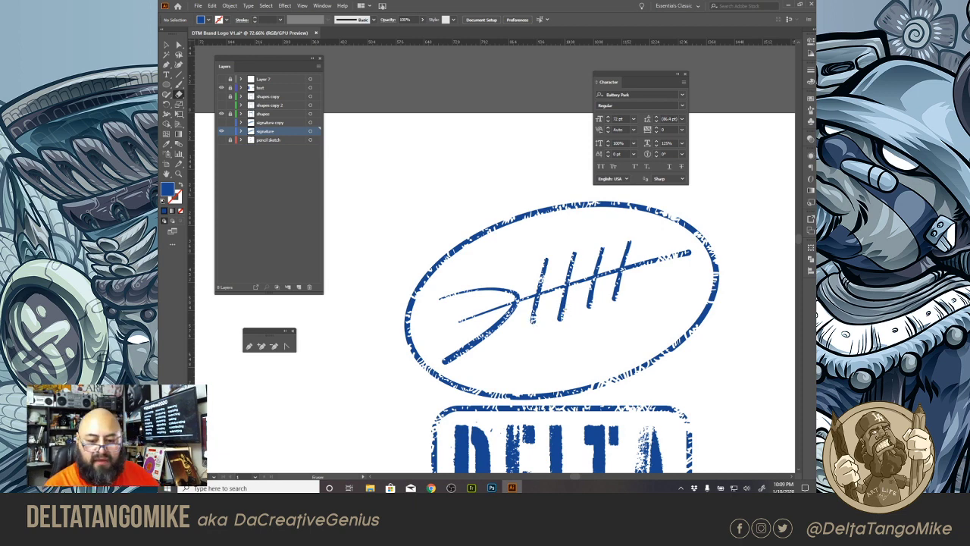
pyautogui.scroll(-3, 480, 271)
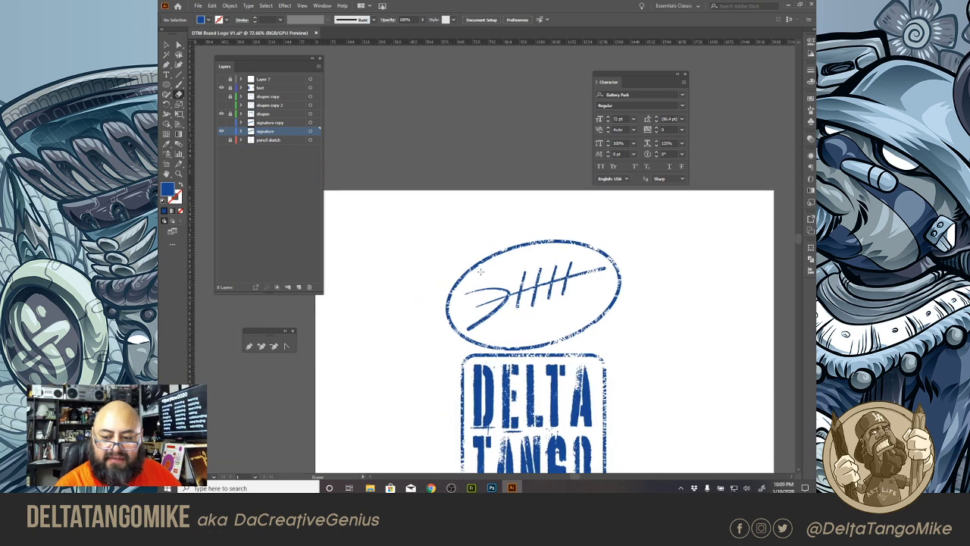
pyautogui.scroll(-4, 479, 272)
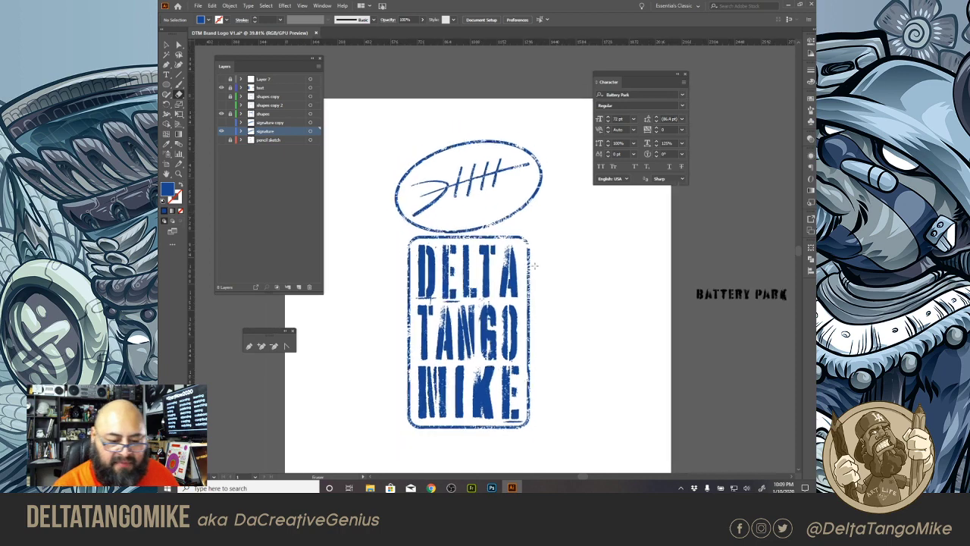
pyautogui.scroll(-1, 534, 265)
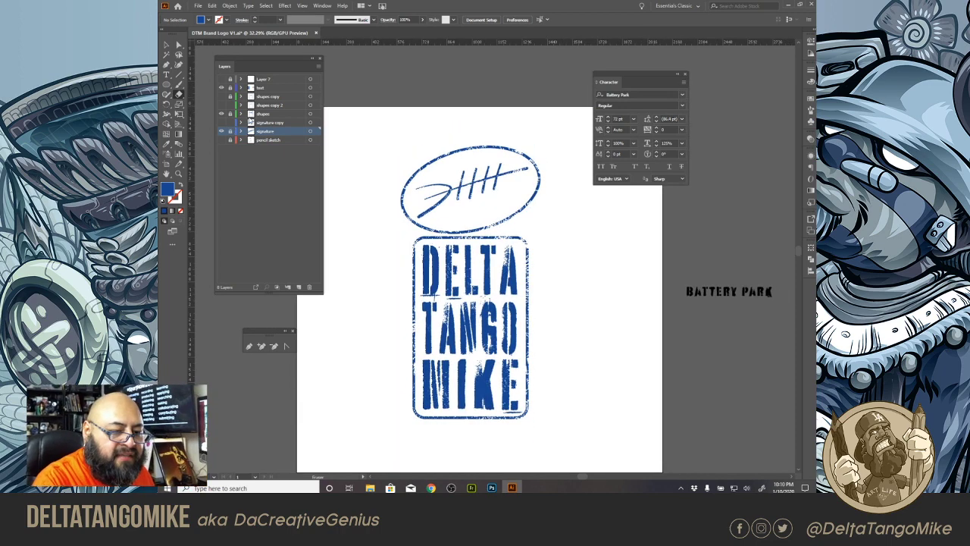
pyautogui.click(241, 88)
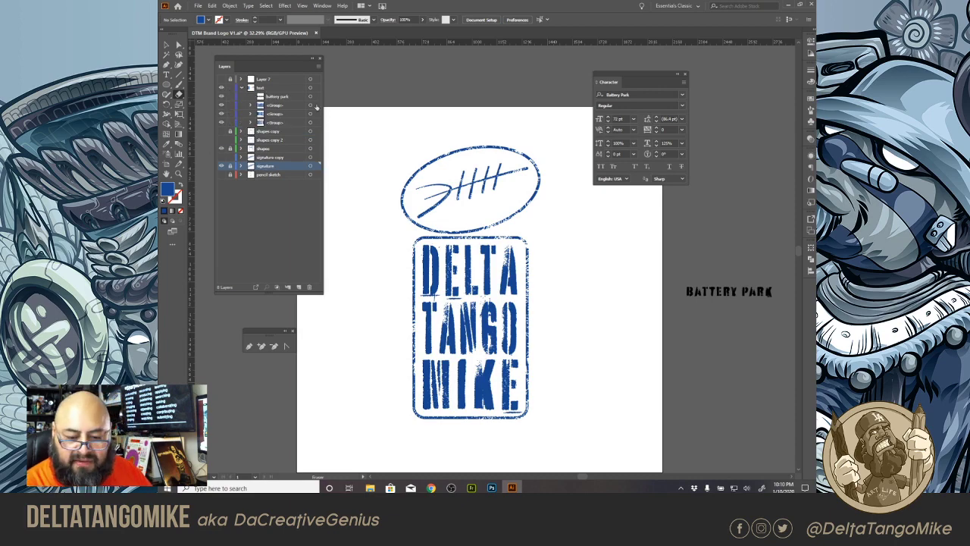
# Step: Erase specks from the DELTA TANGO MIKE lettering and break up the thin underlines beneath the E of DELTA and the E of MIKE
pyautogui.scroll(3, 460, 293)
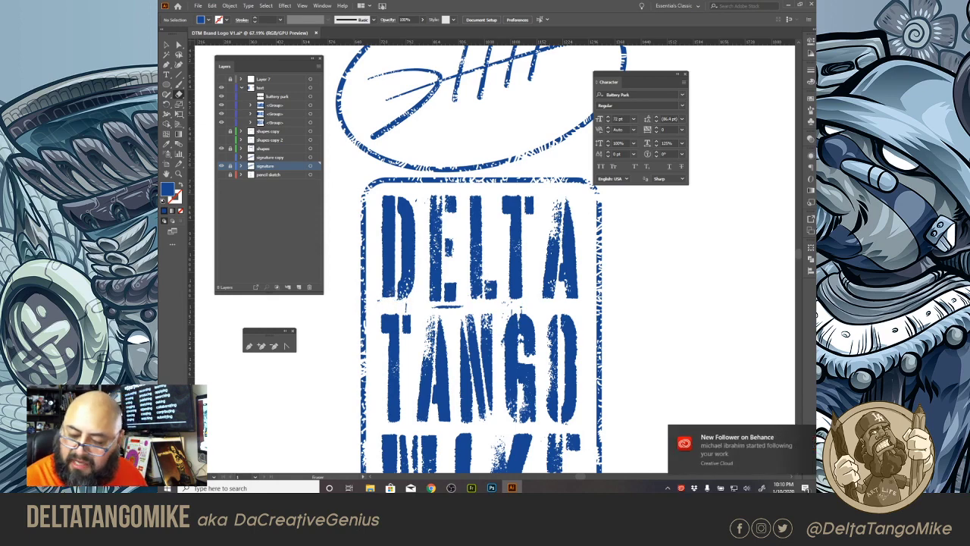
pyautogui.click(807, 438)
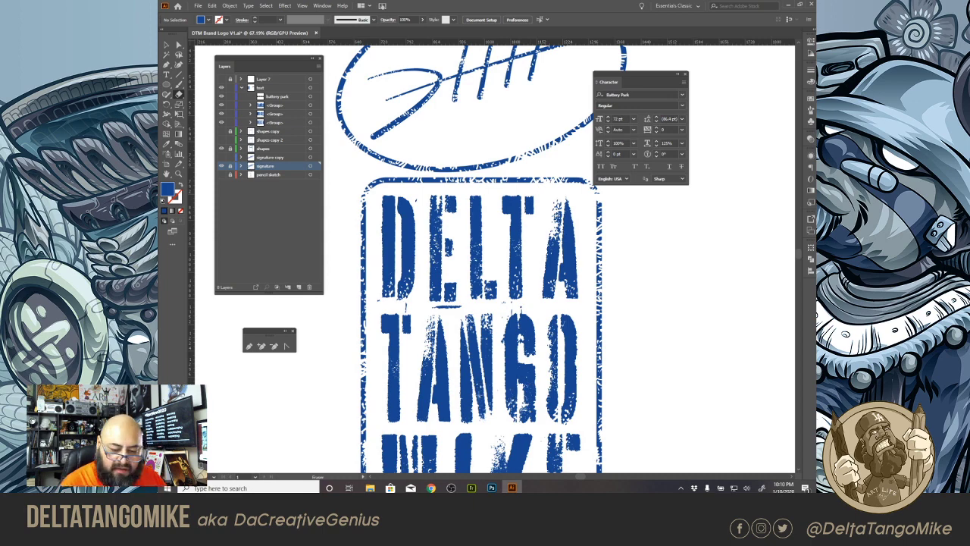
pyautogui.scroll(-4, 485, 303)
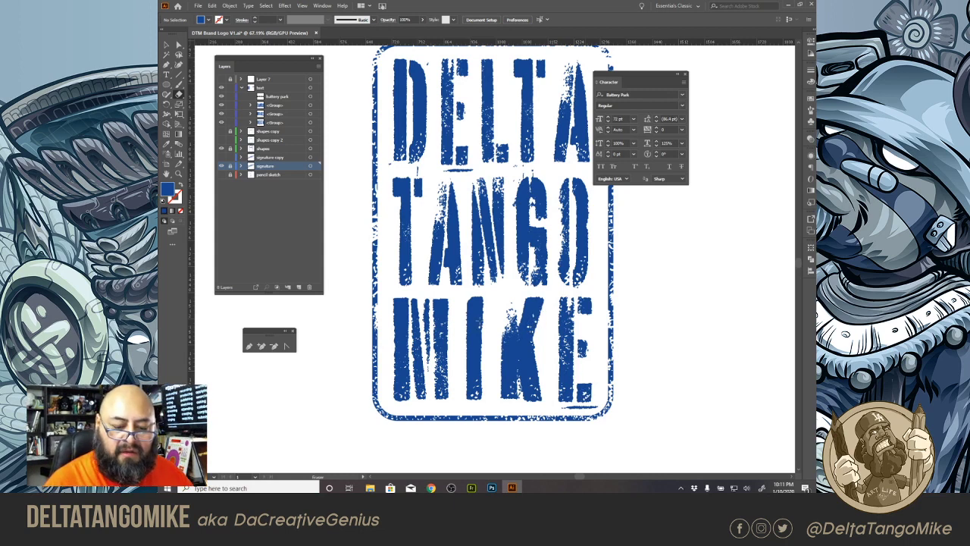
pyautogui.scroll(-4, 443, 244)
pyautogui.scroll(3, 442, 235)
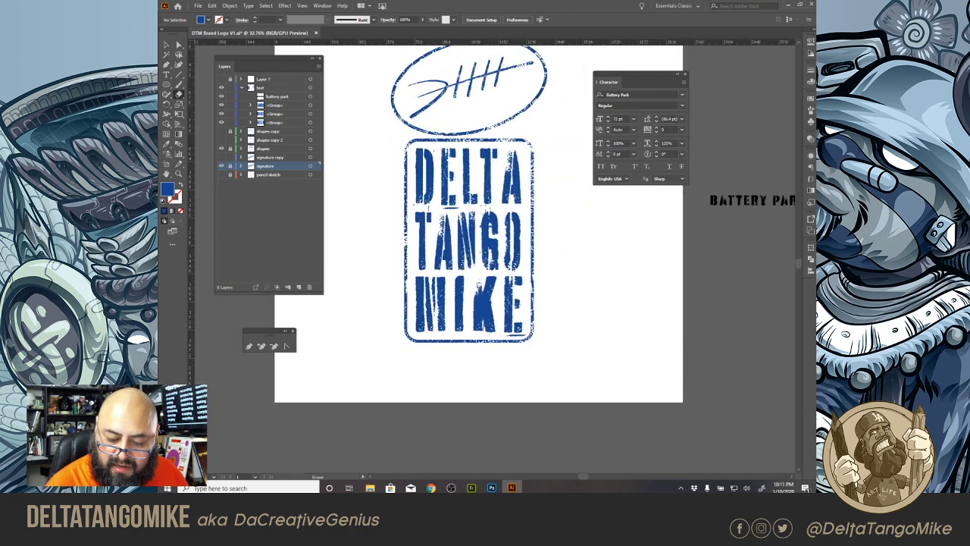
pyautogui.moveTo(578, 401); pyautogui.dragTo(545, 401)
pyautogui.moveTo(467, 196); pyautogui.dragTo(416, 198)
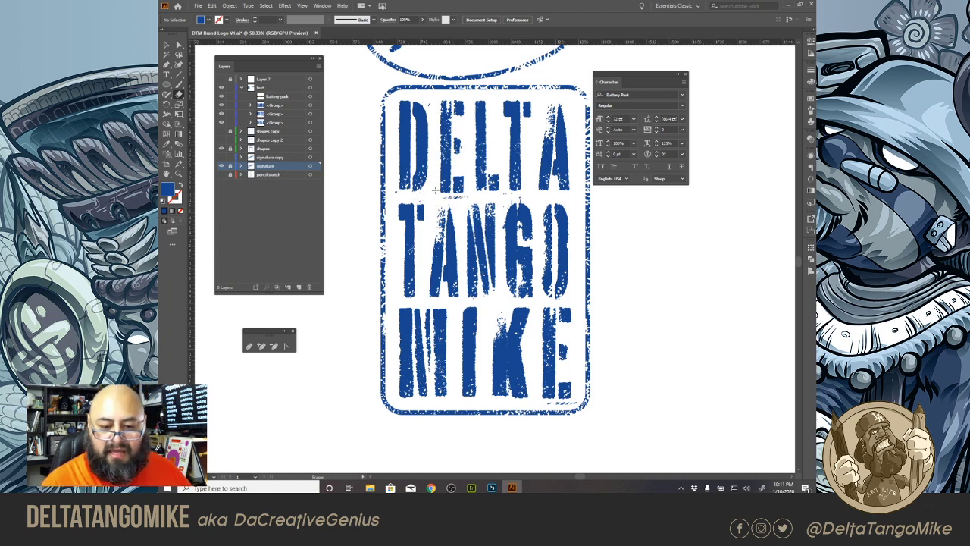
# Step: Dock the floating Character panel and convert the BATTERY PARK text beside the artboard to outlines
pyautogui.scroll(-3, 515, 201)
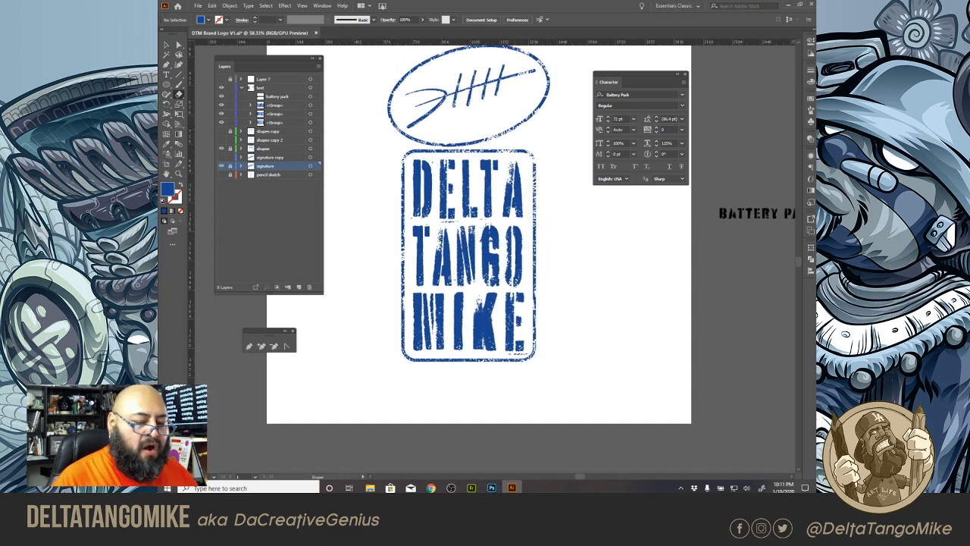
pyautogui.scroll(-2, 452, 303)
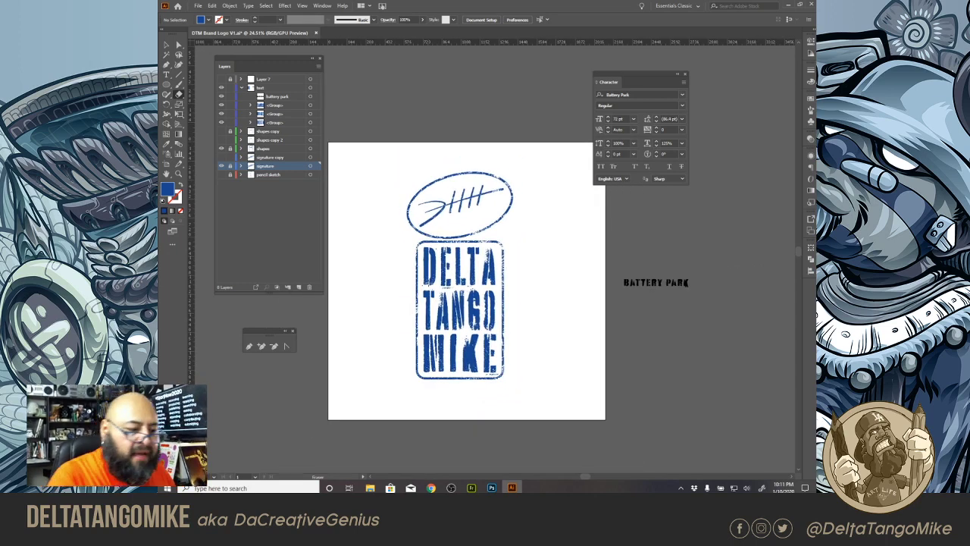
pyautogui.moveTo(609, 82); pyautogui.dragTo(802, 198)
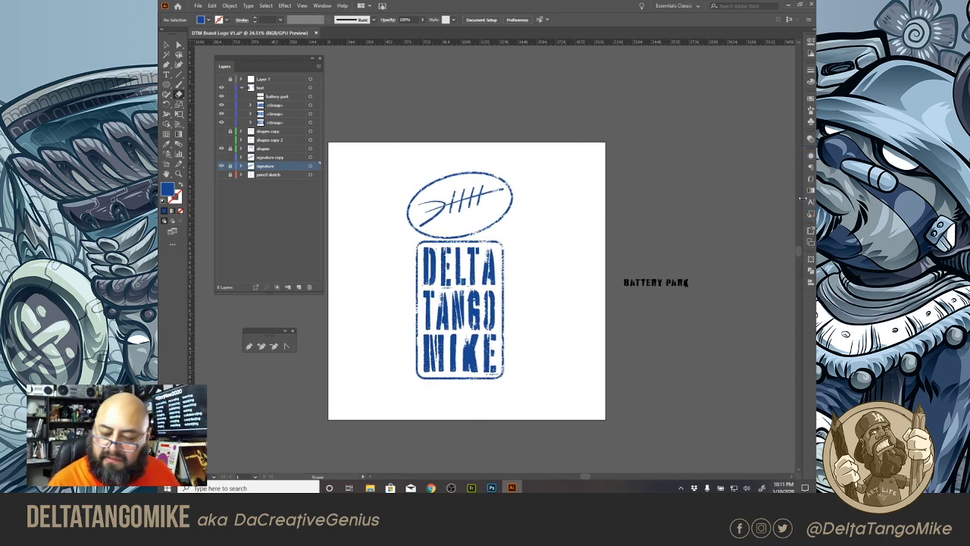
pyautogui.press('a')
pyautogui.click(656, 282)
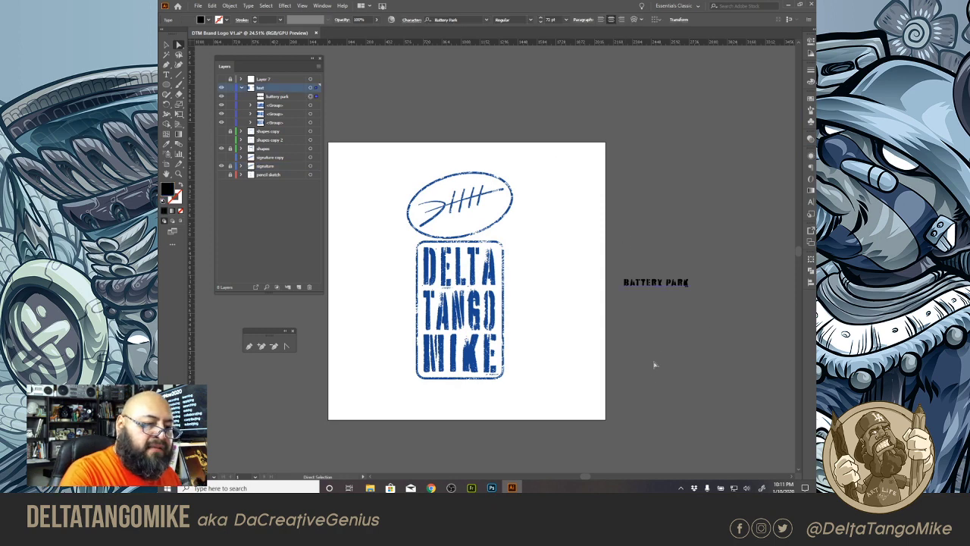
pyautogui.click(229, 6)
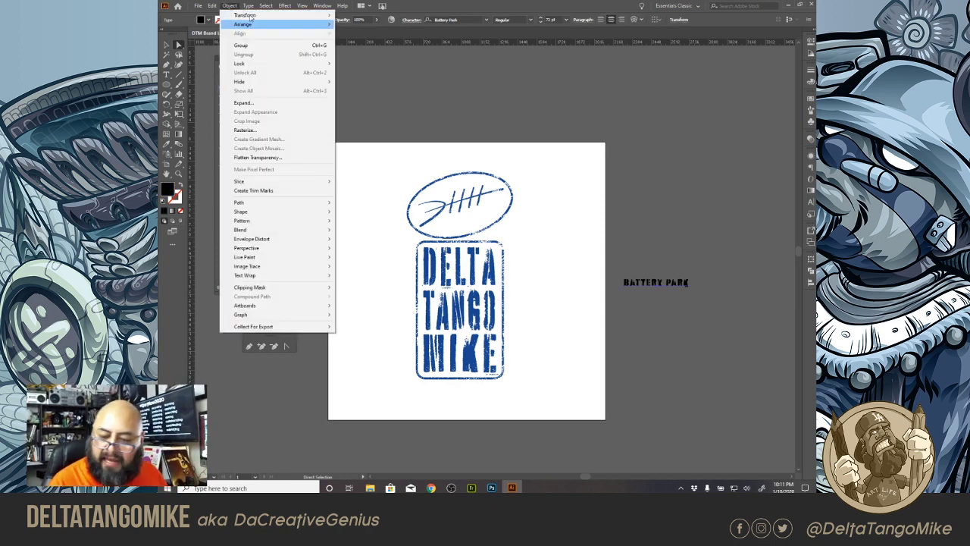
pyautogui.moveTo(249, 6)
pyautogui.click(294, 153)
pyautogui.click(698, 303)
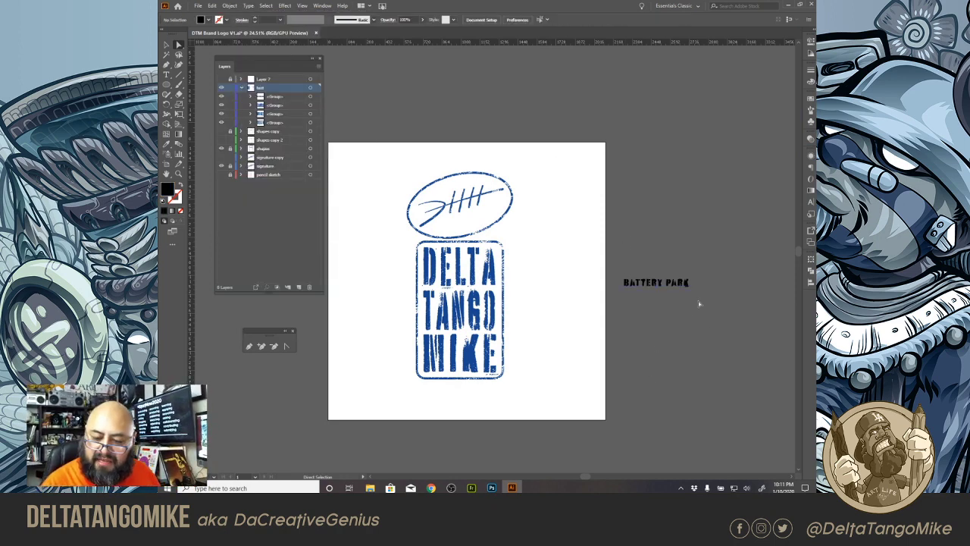
# Step: Move the outlined BATTERY PARK lettering just below the artboard's lower right corner, and unlock every layer with the text layer collapsed
pyautogui.click(652, 285)
pyautogui.moveTo(654, 285); pyautogui.dragTo(567, 430)
pyautogui.click(651, 416)
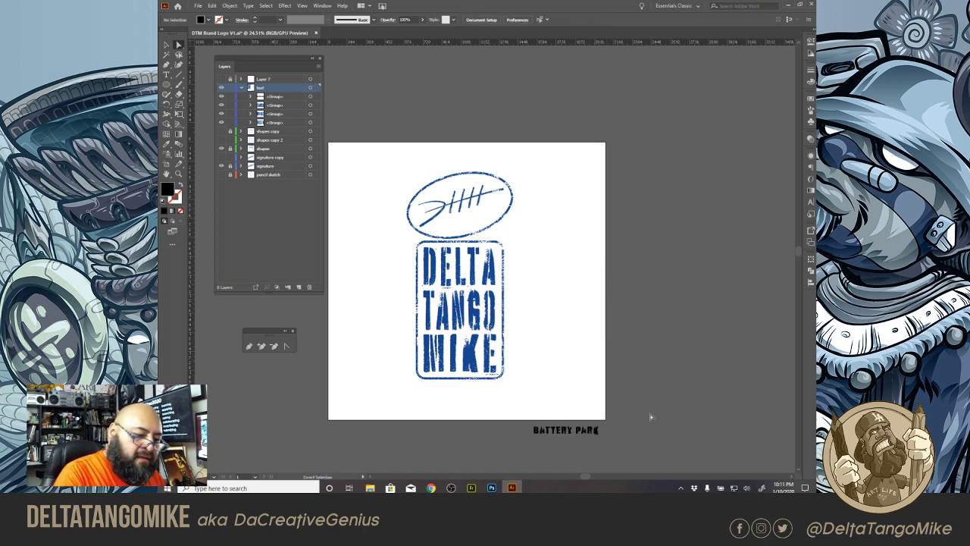
pyautogui.click(241, 88)
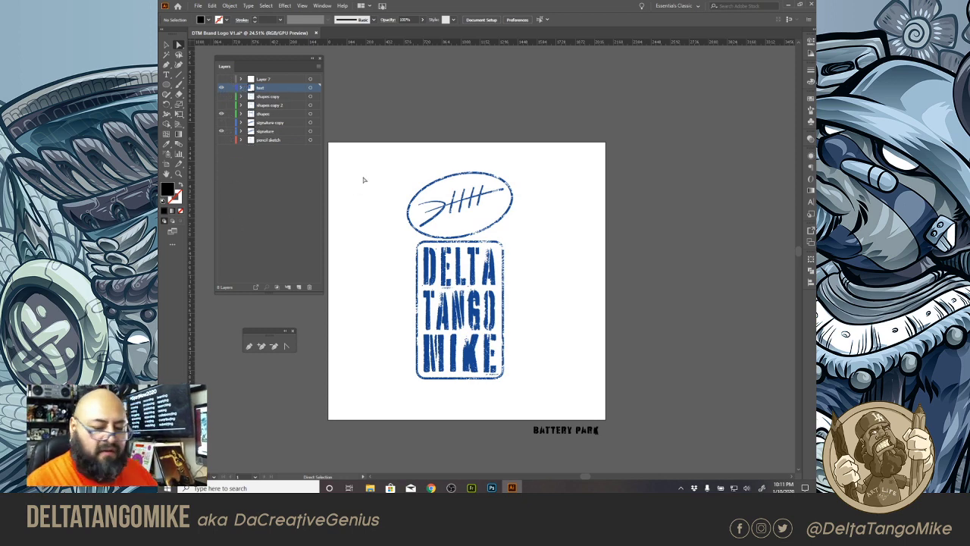
# Step: Switch the document's ruler units to inches
pyautogui.scroll(-2, 363, 180)
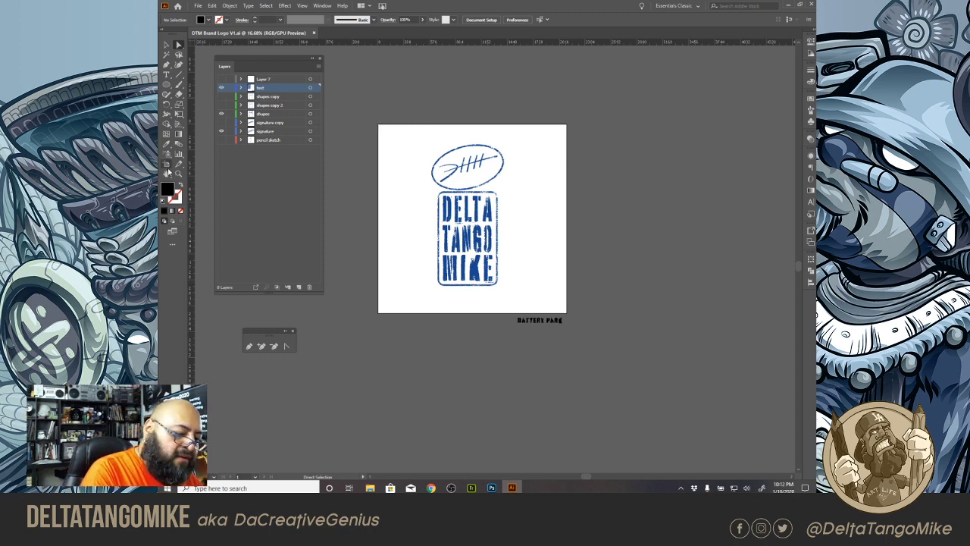
pyautogui.rightClick(581, 45)
pyautogui.click(617, 66)
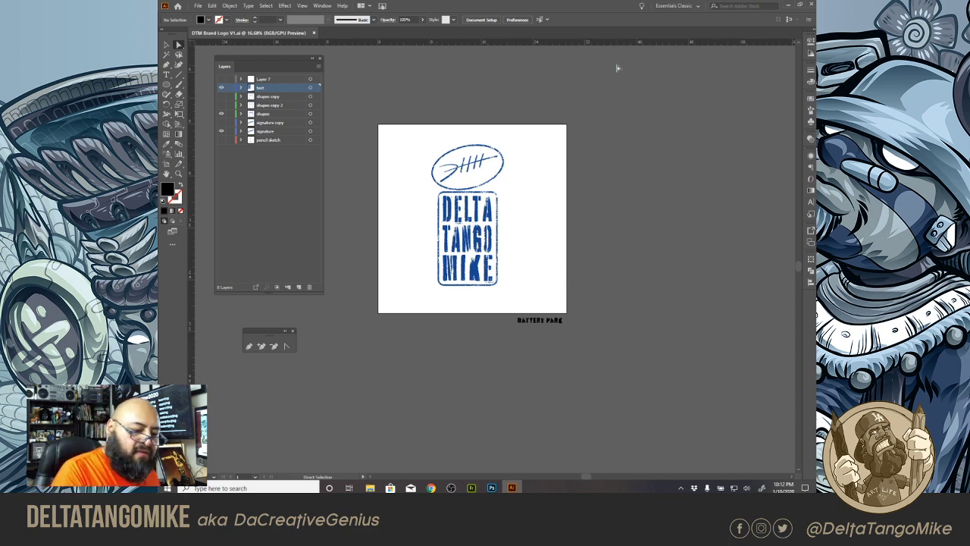
# Step: Resize the artboard to 24 in wide by 18 in high
pyautogui.click(170, 166)
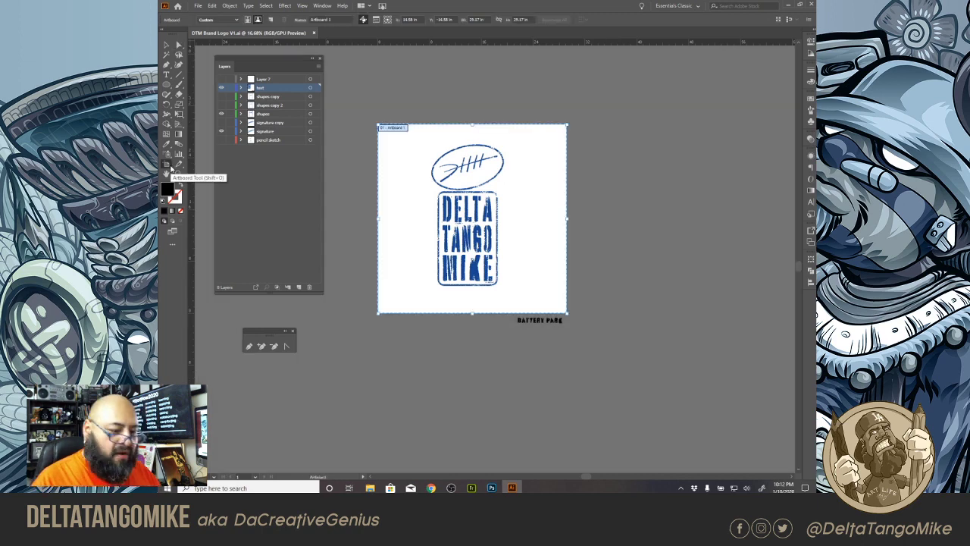
pyautogui.doubleClick(170, 167)
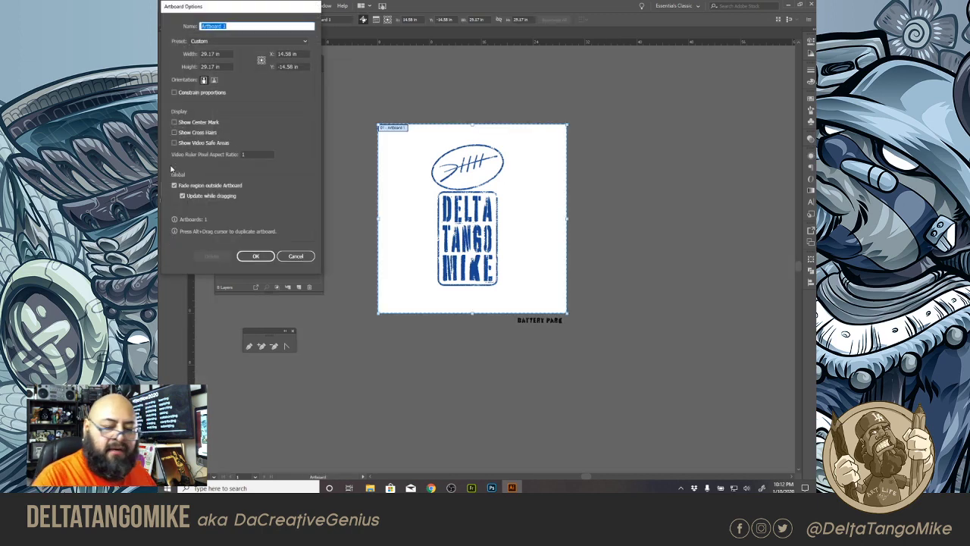
pyautogui.moveTo(274, 9); pyautogui.dragTo(619, 84)
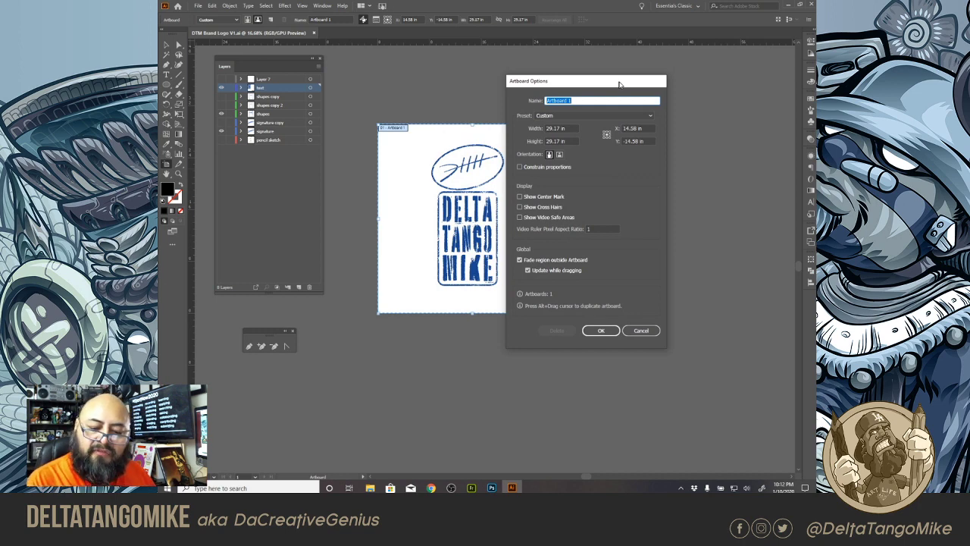
pyautogui.moveTo(619, 84); pyautogui.dragTo(620, 80)
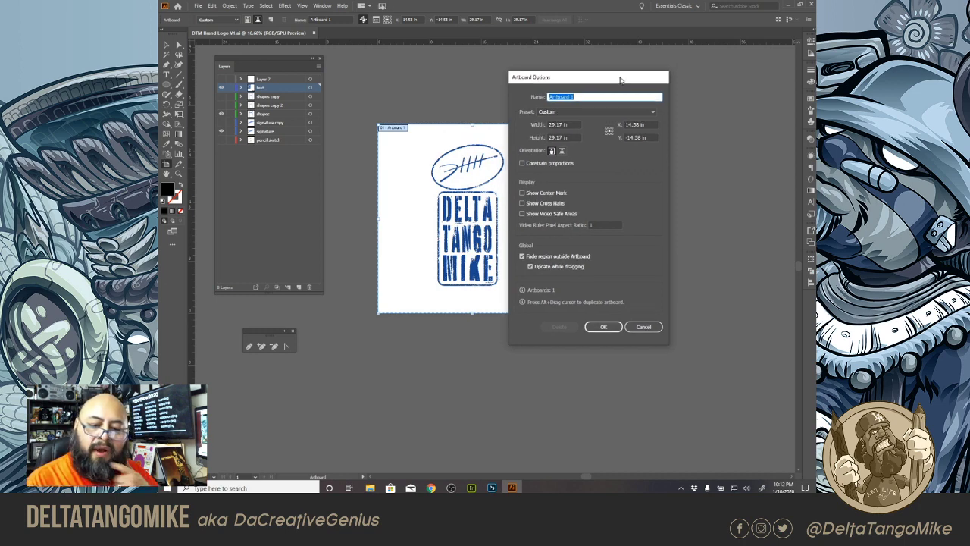
pyautogui.click(555, 125)
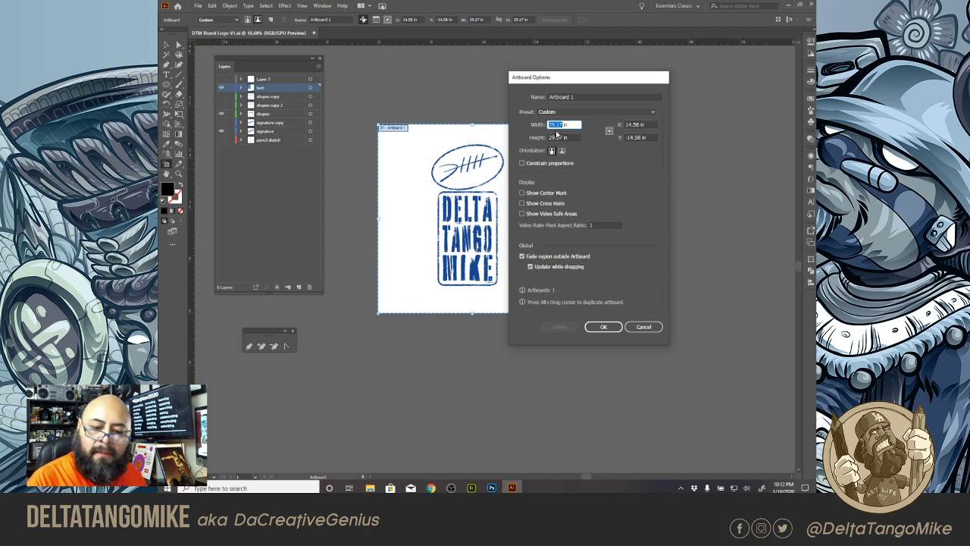
pyautogui.write('24')
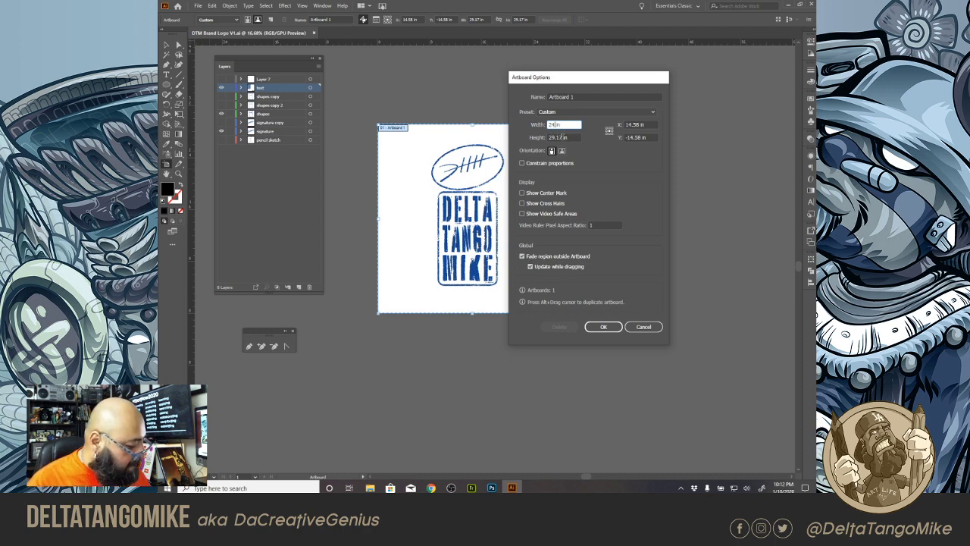
pyautogui.press('Tab')
pyautogui.write('18')
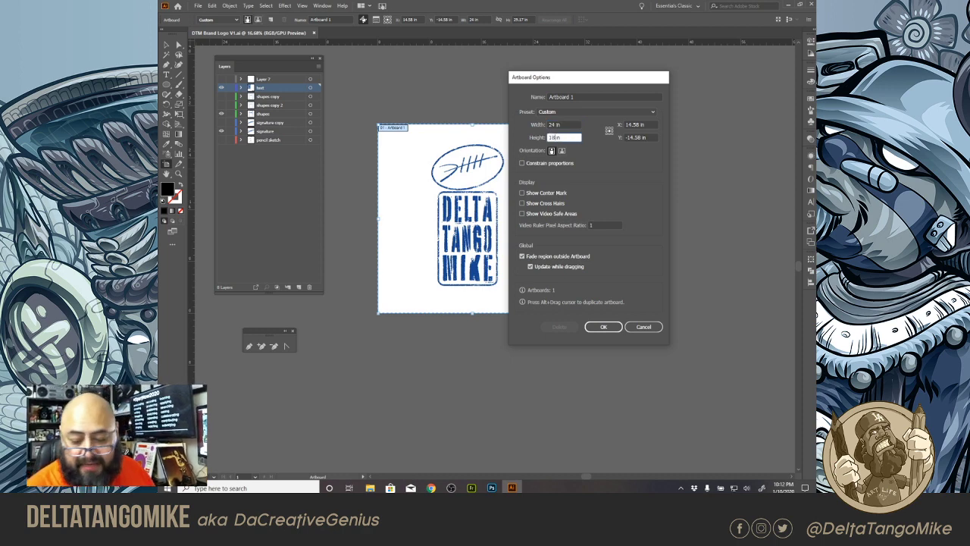
pyautogui.click(610, 326)
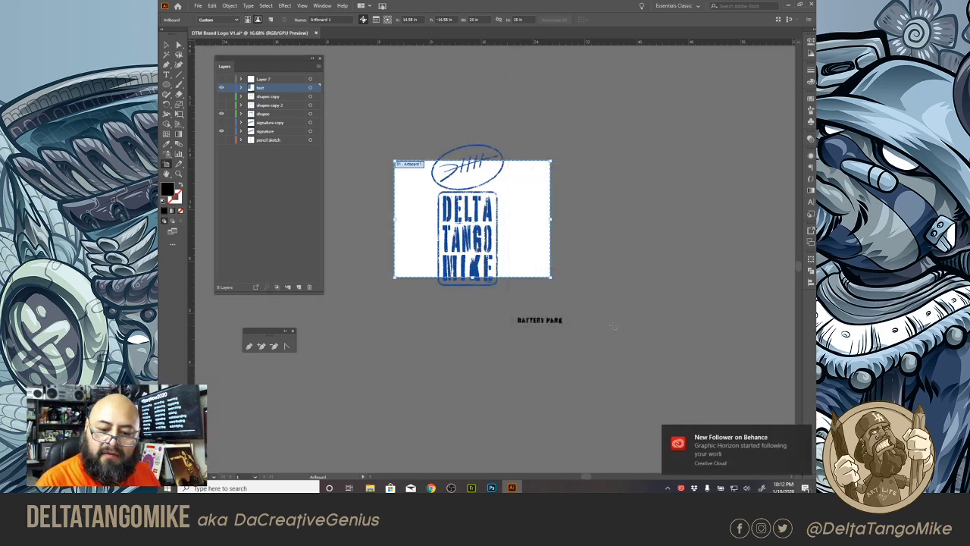
# Step: Switch the artboard to portrait orientation so it measures 18 by 24 in
pyautogui.press('Return')
pyautogui.click(552, 150)
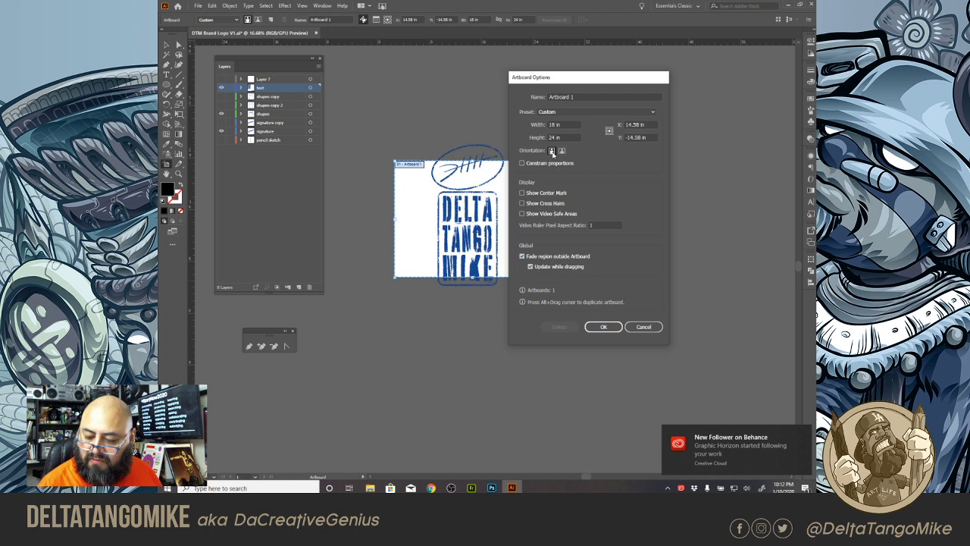
pyautogui.click(604, 328)
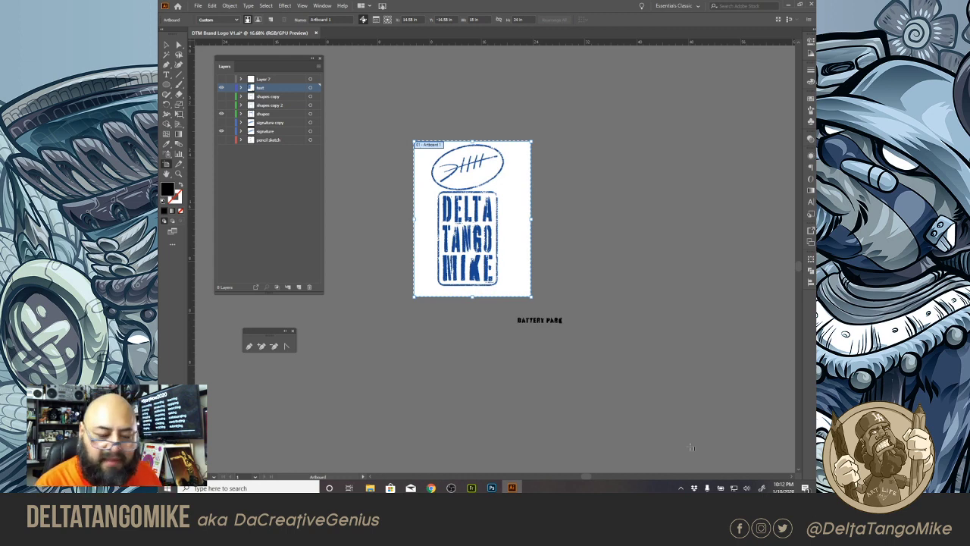
pyautogui.press('Escape')
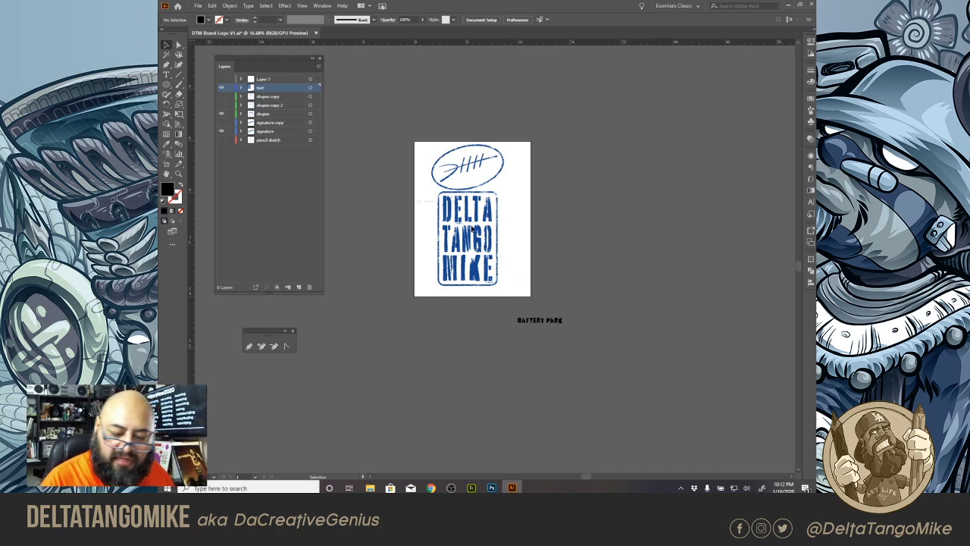
# Step: Move the whole logo slightly to centre it on the portrait artboard, and nudge it left
pyautogui.moveTo(471, 228)
pyautogui.mouseDown()
pyautogui.moveTo(523, 304)
pyautogui.moveTo(501, 291)
pyautogui.mouseUp()
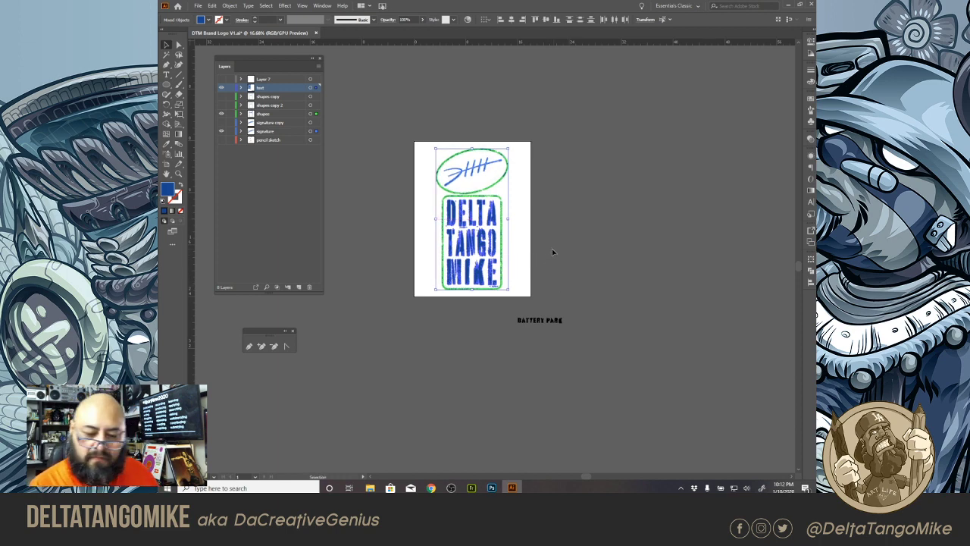
pyautogui.press('Left')
pyautogui.press('Left')
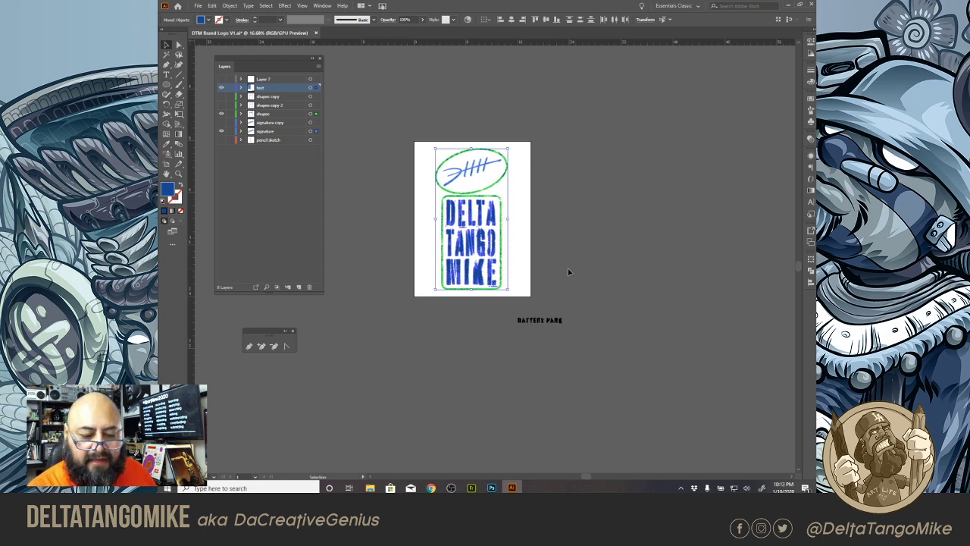
pyautogui.click(561, 274)
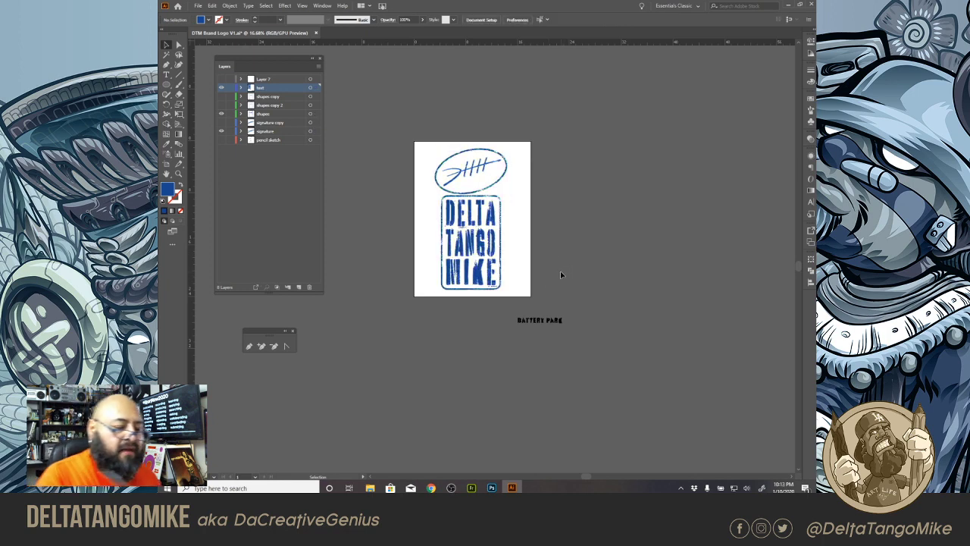
# Step: Create a new layer above the text layer and name it blue
pyautogui.click(298, 288)
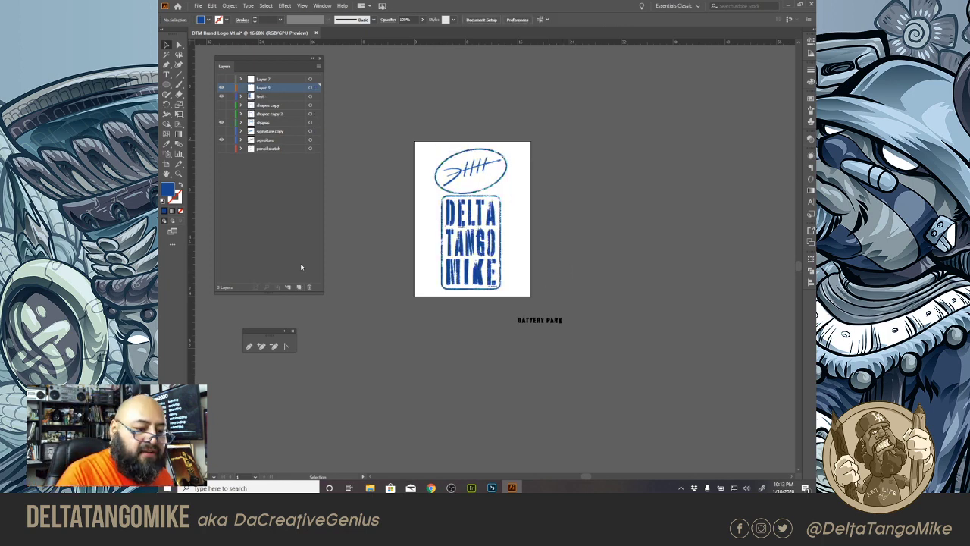
pyautogui.doubleClick(275, 88)
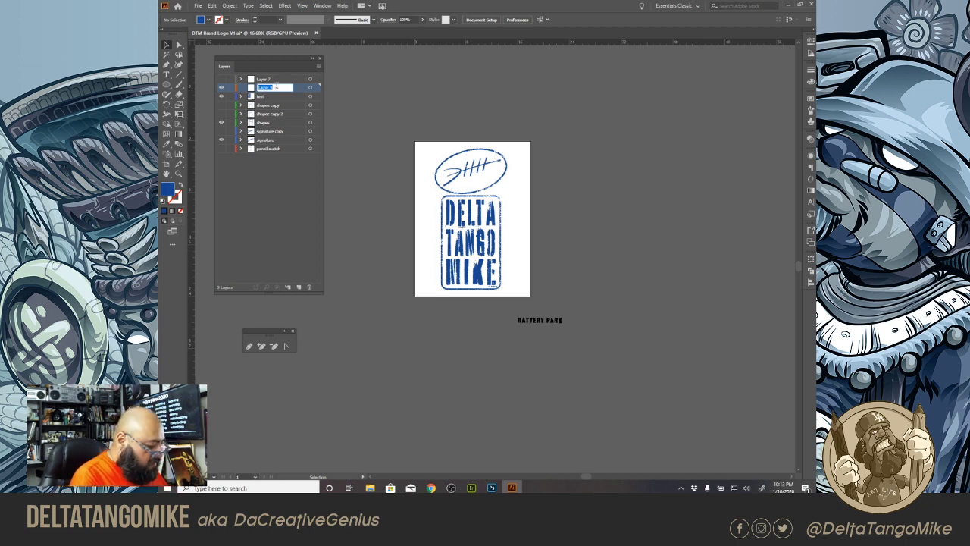
pyautogui.press('BackSpace')
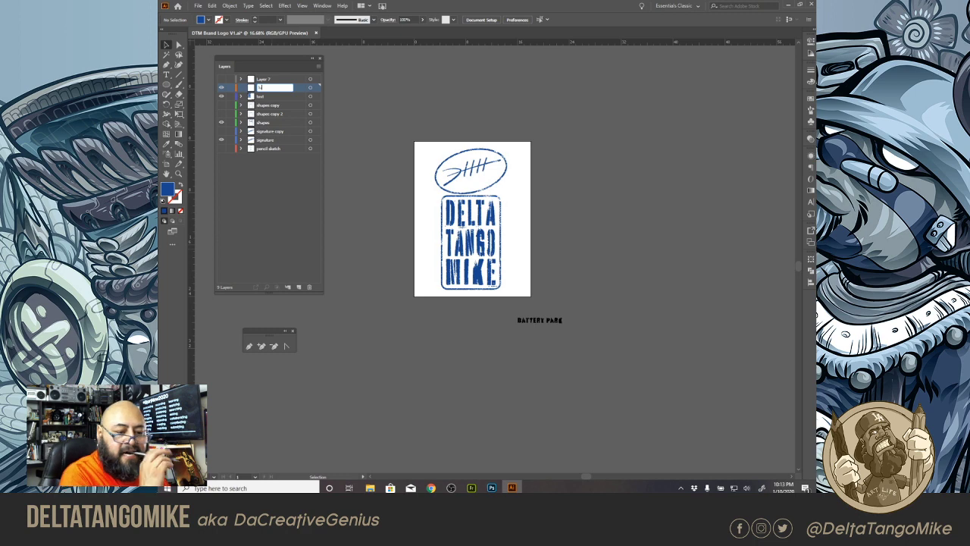
pyautogui.write('blue')
pyautogui.press('Return')
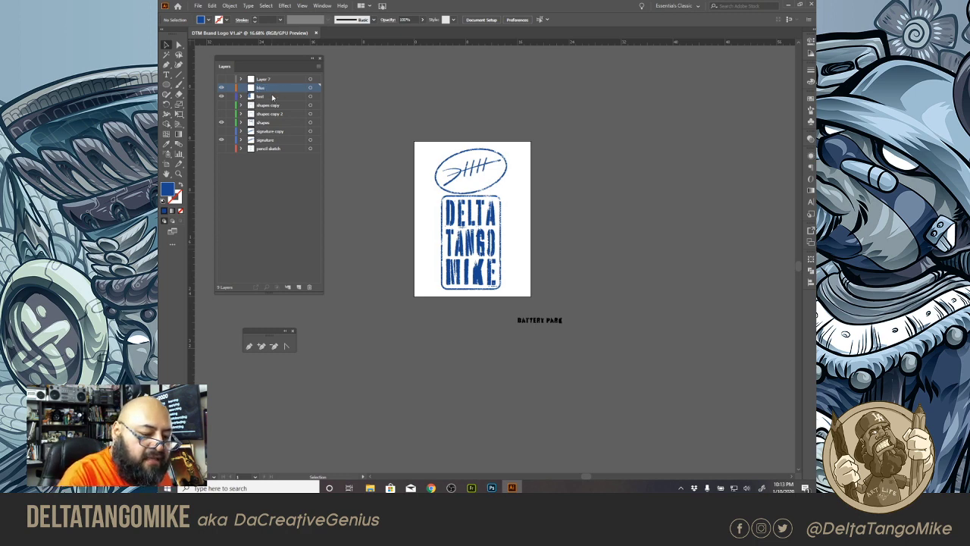
# Step: Nest the text, shapes and signature layers inside the blue layer and collapse it
pyautogui.moveTo(267, 128); pyautogui.dragTo(277, 111)
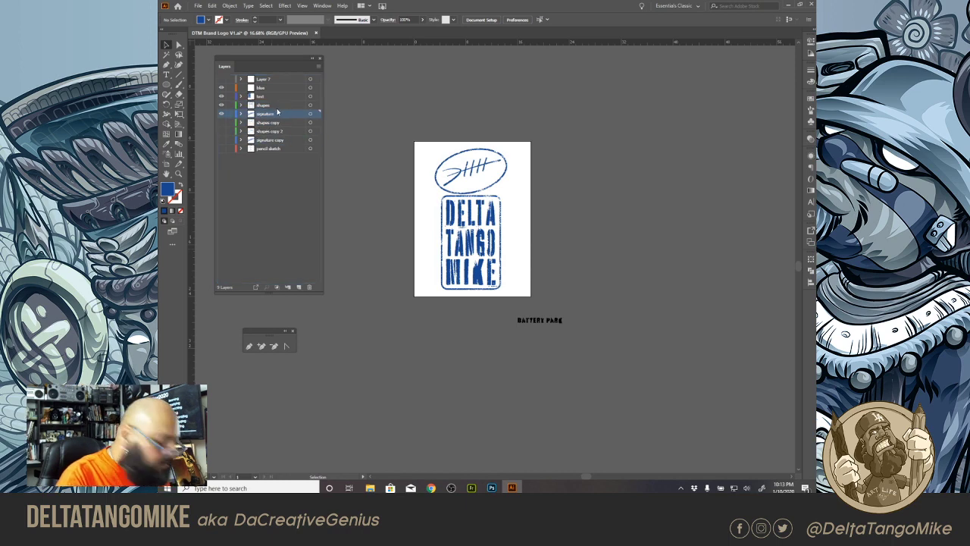
pyautogui.keyDown('shift'); pyautogui.click(280, 105); pyautogui.keyUp('shift')
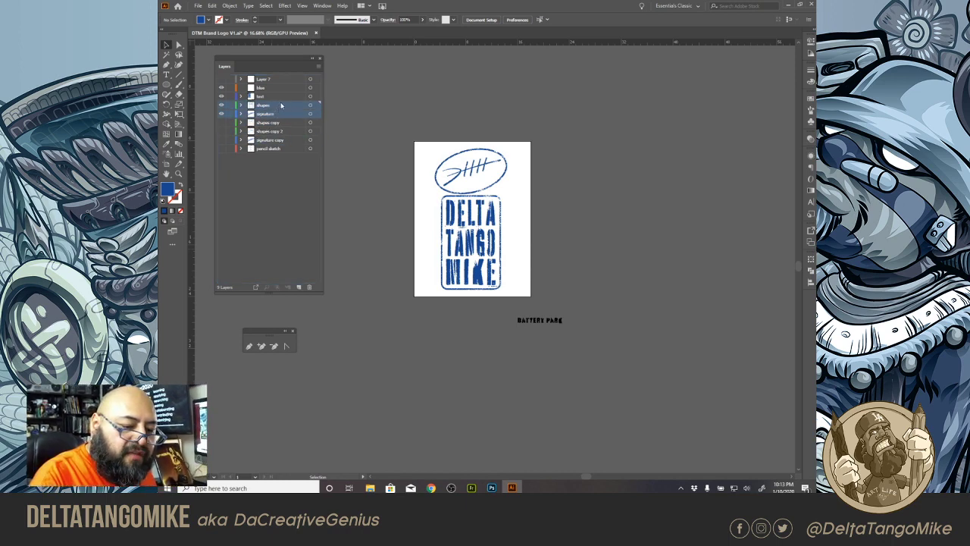
pyautogui.keyDown('shift'); pyautogui.click(277, 97); pyautogui.keyUp('shift')
pyautogui.moveTo(277, 97)
pyautogui.mouseDown()
pyautogui.moveTo(267, 89)
pyautogui.moveTo(262, 156)
pyautogui.mouseUp()
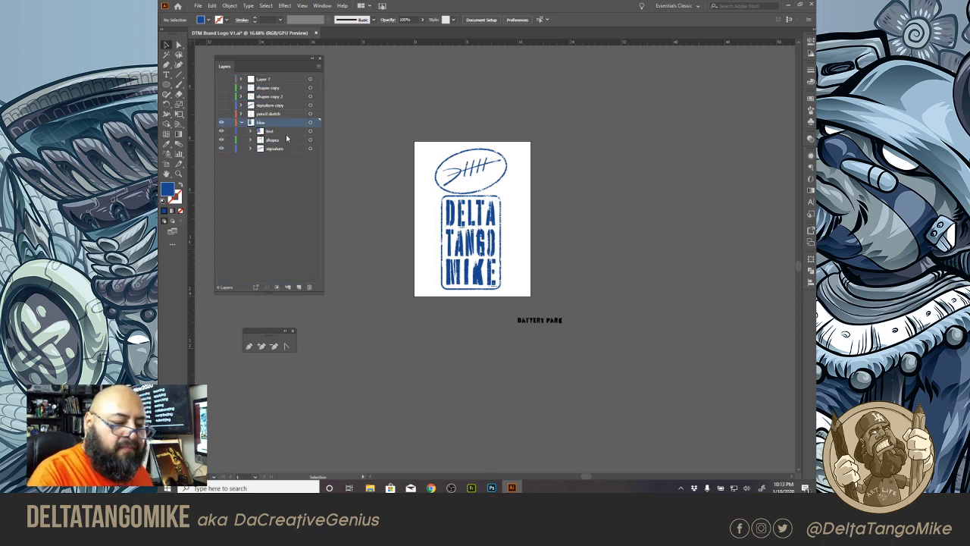
pyautogui.click(241, 123)
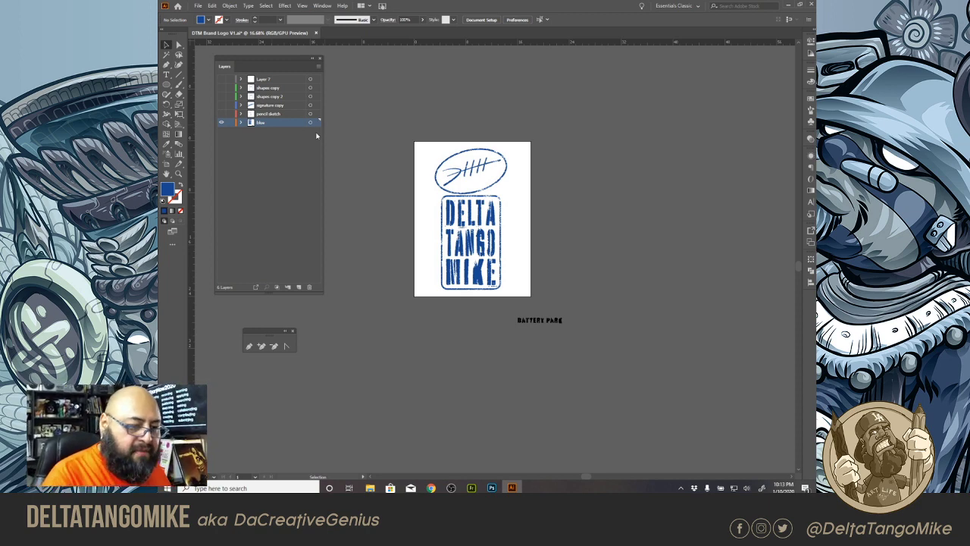
# Step: Move the artwork below the artboard and duplicate the empty artboard twice to make a row of three
pyautogui.moveTo(585, 351); pyautogui.dragTo(466, 353)
pyautogui.hotkey('shift', 'o')
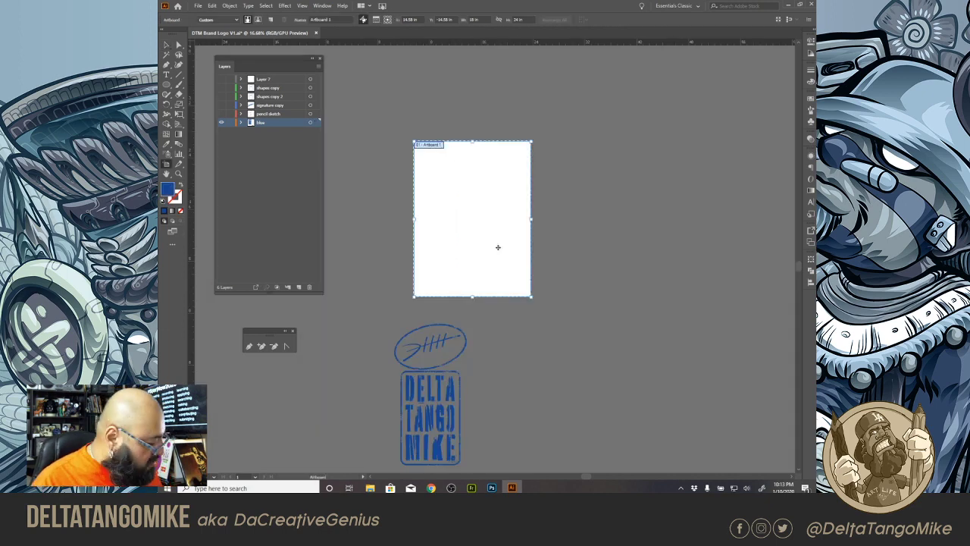
pyautogui.moveTo(455, 241); pyautogui.dragTo(704, 270)
pyautogui.press('v')
# Step: Move the complete logo from below the artboards onto the first artboard
pyautogui.scroll(-2, 507, 229)
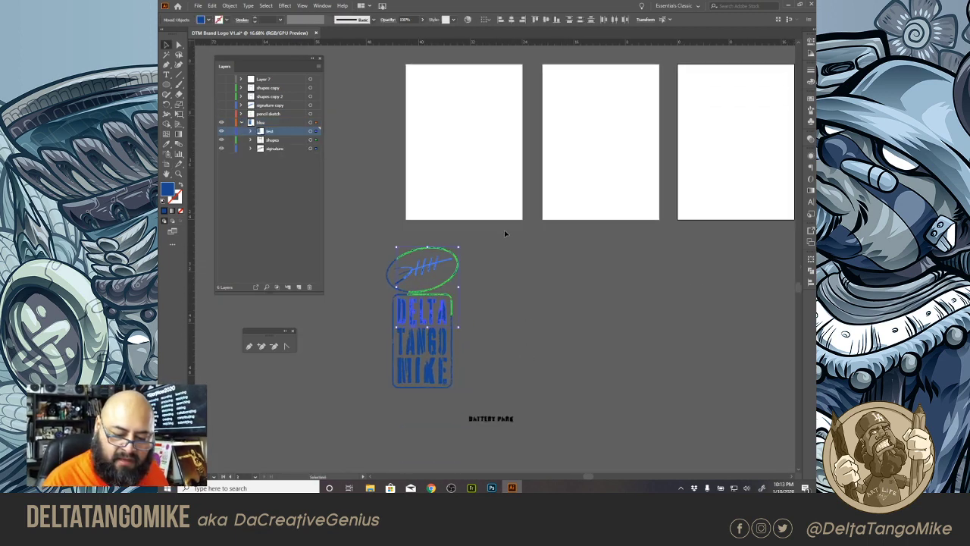
pyautogui.moveTo(365, 391); pyautogui.dragTo(379, 371)
pyautogui.moveTo(452, 371); pyautogui.dragTo(493, 196)
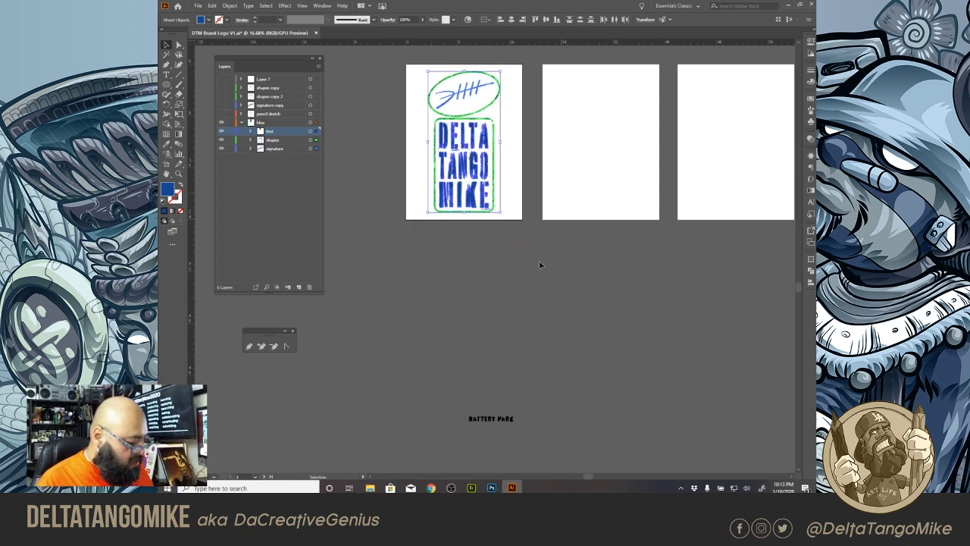
# Step: Duplicate the blue layer twice, collapse the copies and lock the original blue layer
pyautogui.moveTo(500, 286); pyautogui.dragTo(431, 335)
pyautogui.click(291, 126)
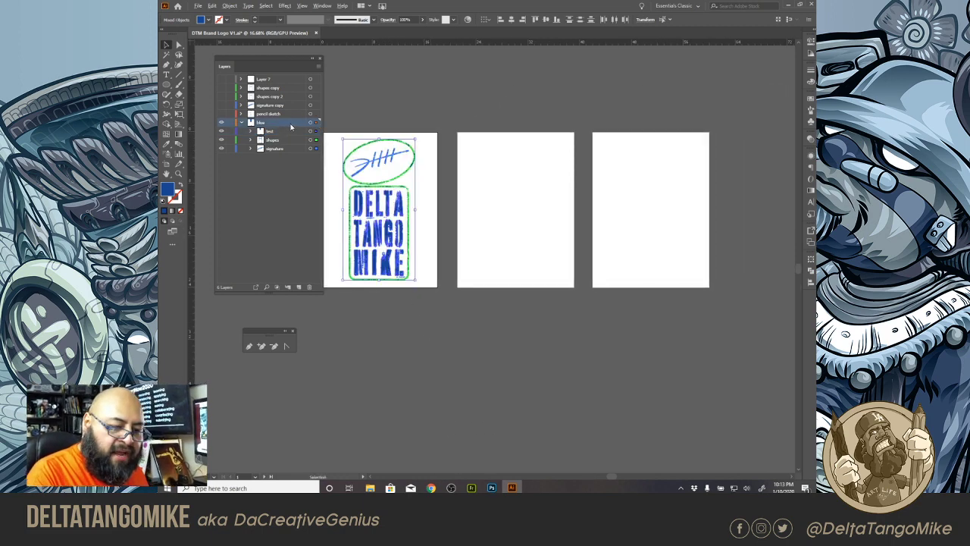
pyautogui.moveTo(290, 127); pyautogui.dragTo(293, 120)
pyautogui.click(241, 157)
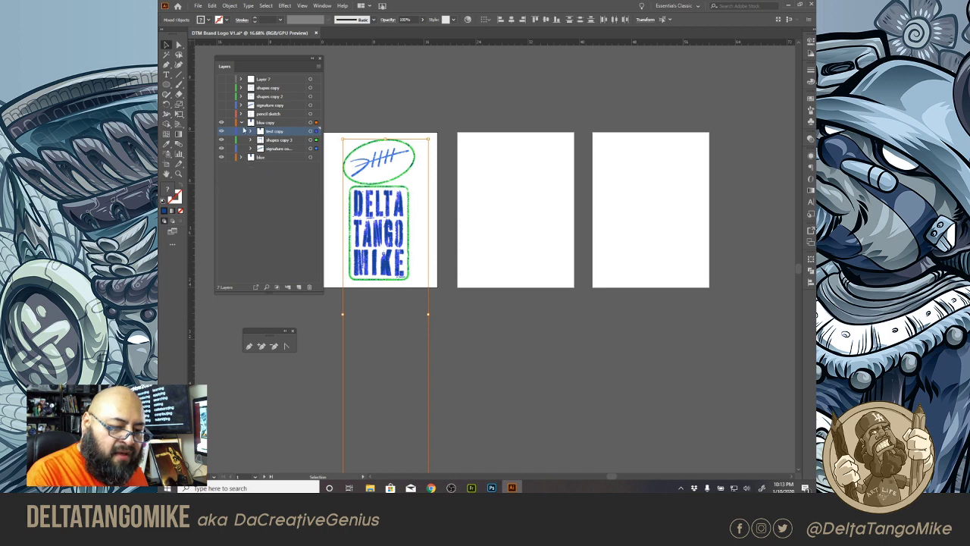
pyautogui.click(241, 122)
pyautogui.moveTo(286, 126); pyautogui.dragTo(288, 121)
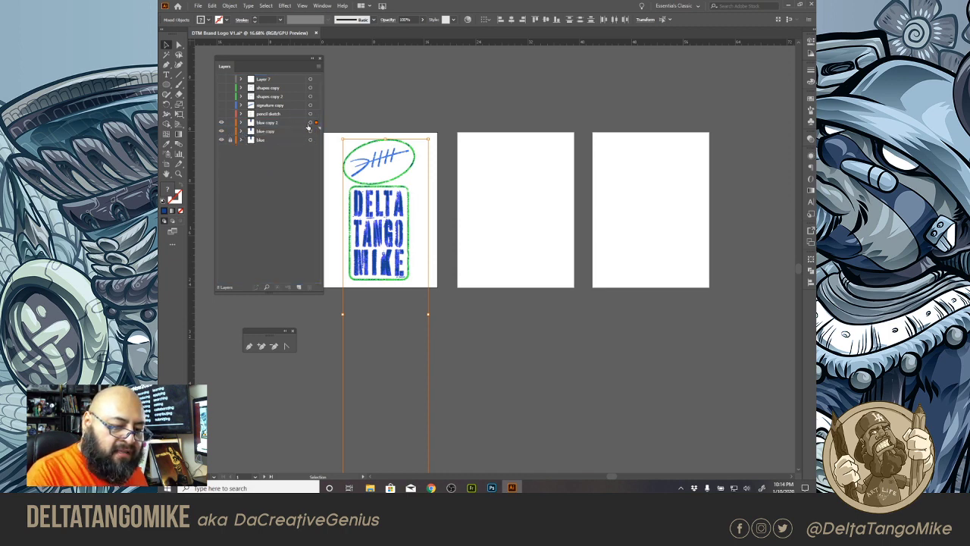
# Step: Move the blue copy 2 layer's artwork straight across onto the third artboard and delete its duplicate BATTERY PARK lettering
pyautogui.click(310, 123)
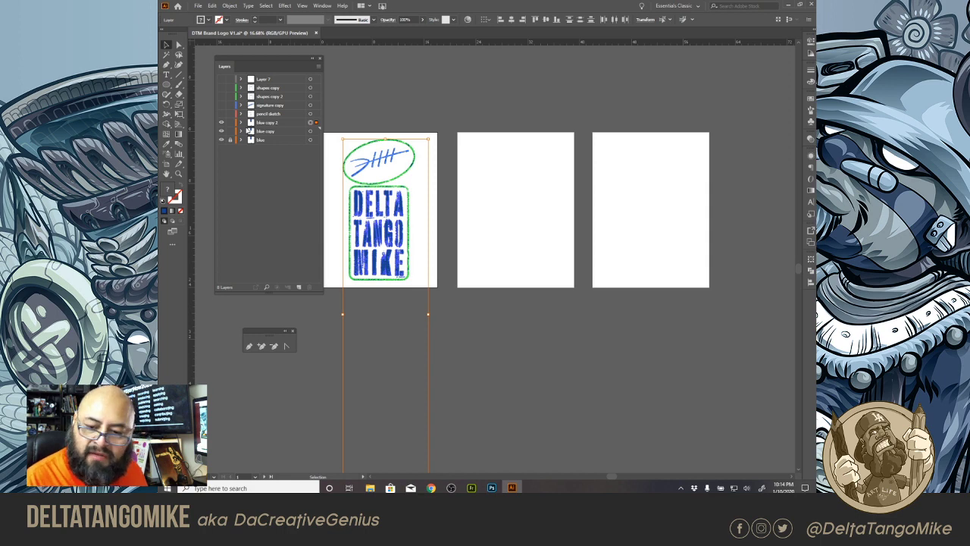
pyautogui.moveTo(401, 177); pyautogui.dragTo(674, 177)
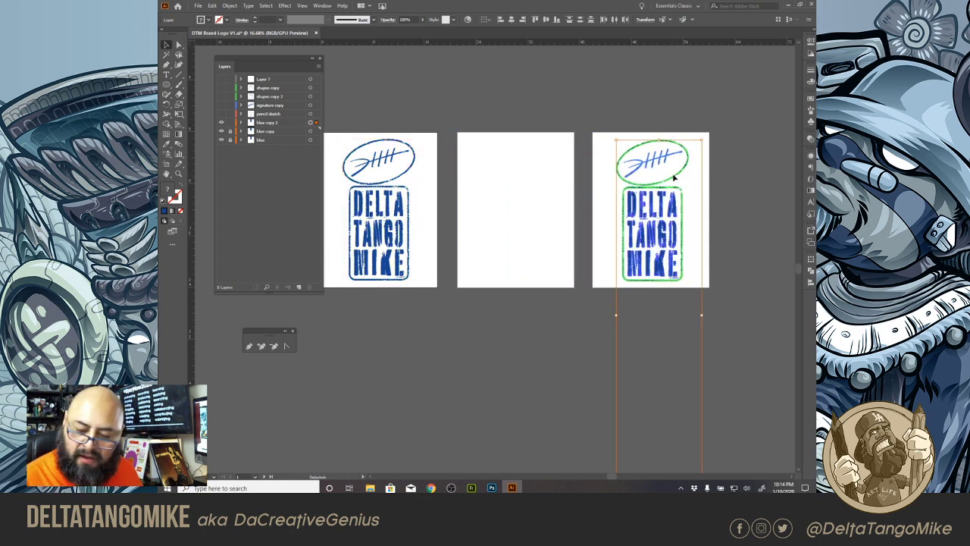
pyautogui.scroll(-5, 530, 371)
pyautogui.click(531, 372)
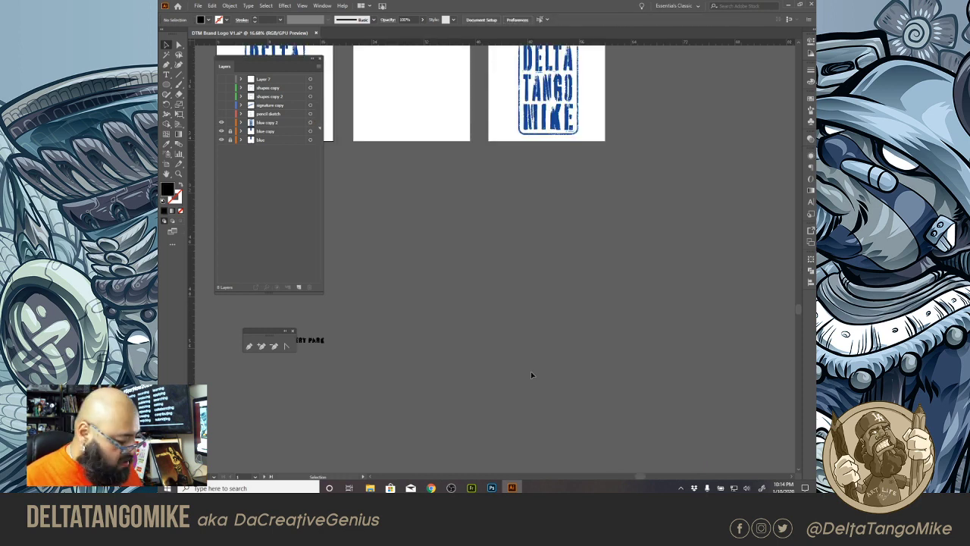
# Step: Move the blue copy layer's logo onto the middle artboard and delete its duplicate BATTERY PARK lettering, keeping blue copy 2 locked
pyautogui.moveTo(568, 260); pyautogui.dragTo(610, 368)
pyautogui.moveTo(643, 333); pyautogui.dragTo(658, 329)
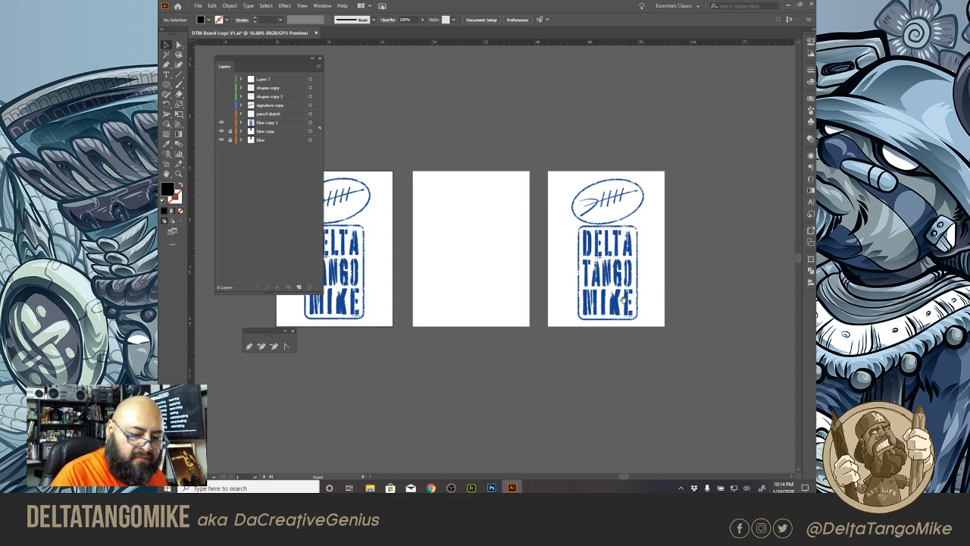
pyautogui.moveTo(364, 227); pyautogui.dragTo(498, 234)
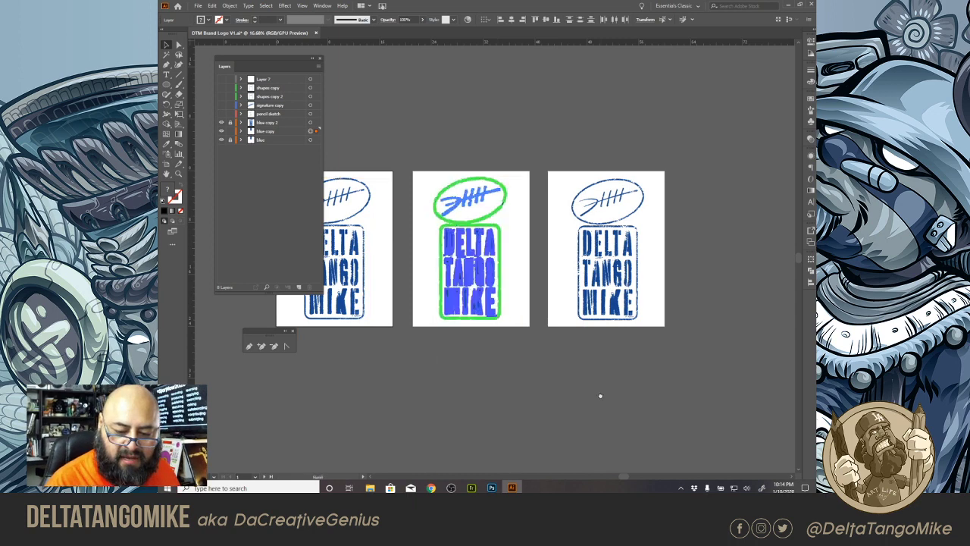
pyautogui.moveTo(600, 396); pyautogui.dragTo(616, 147)
pyautogui.click(563, 189)
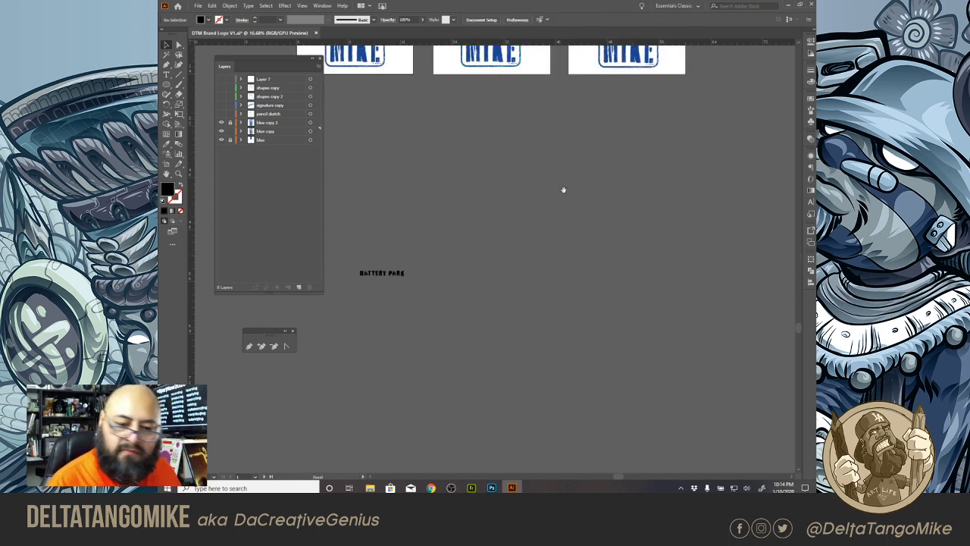
pyautogui.scroll(5, 561, 288)
pyautogui.moveTo(598, 357); pyautogui.dragTo(654, 381)
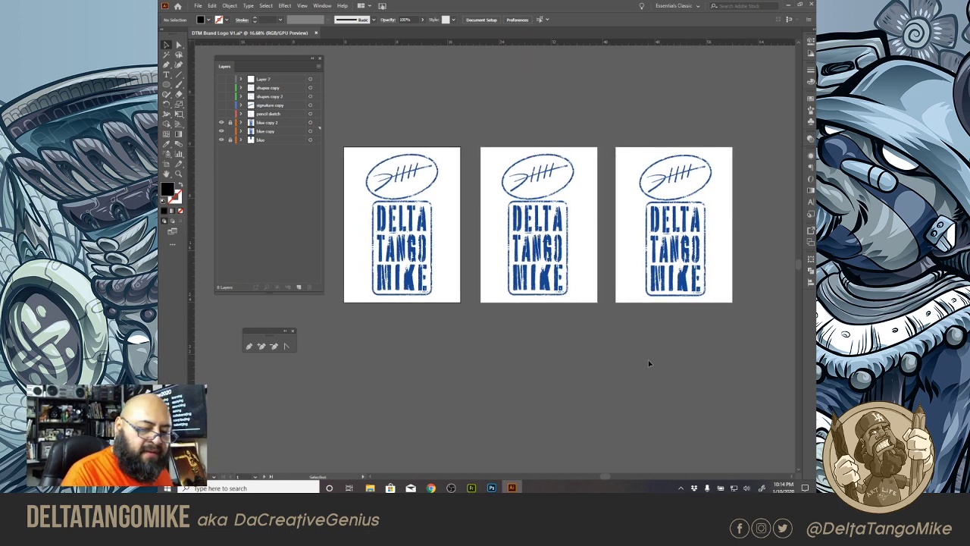
# Step: Rename the blue copy layer to red
pyautogui.doubleClick(288, 131)
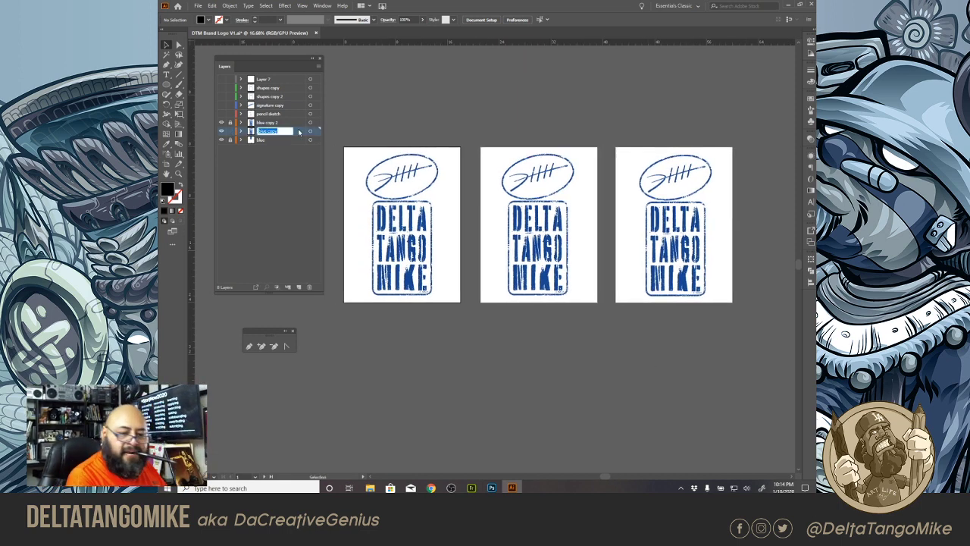
pyautogui.write('red')
pyautogui.press('Return')
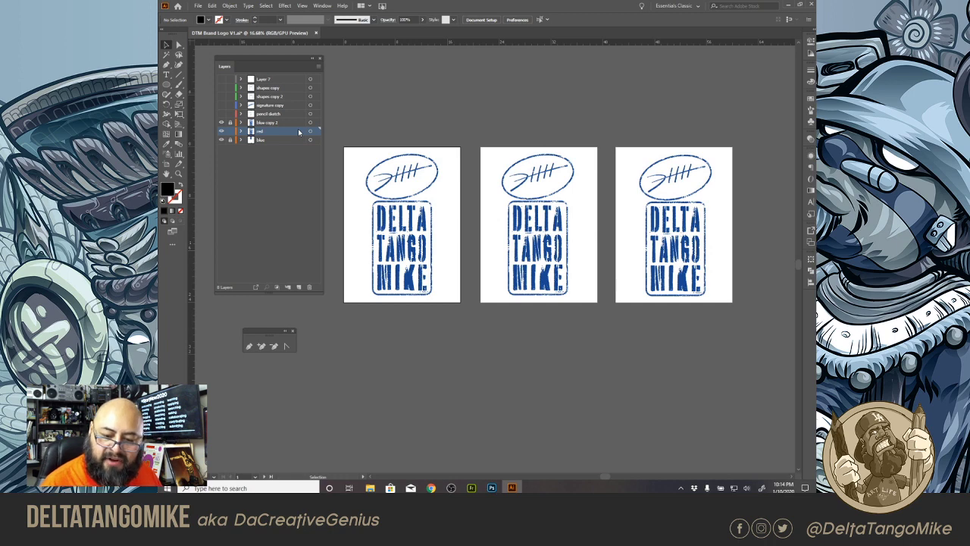
# Step: Recolour the middle artboard's logo solid red, with its green and blue values set to 0
pyautogui.hotkey('ctrl', 'a')
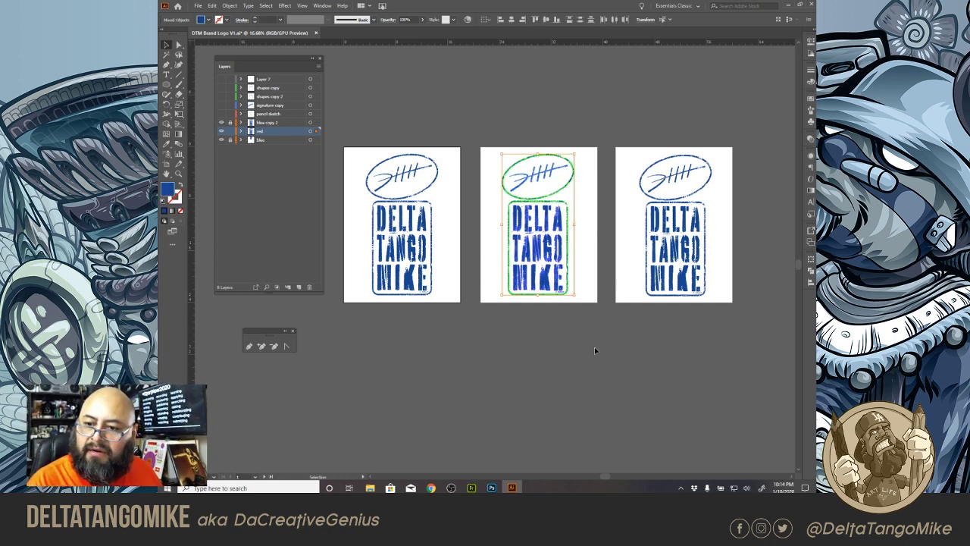
pyautogui.click(811, 113)
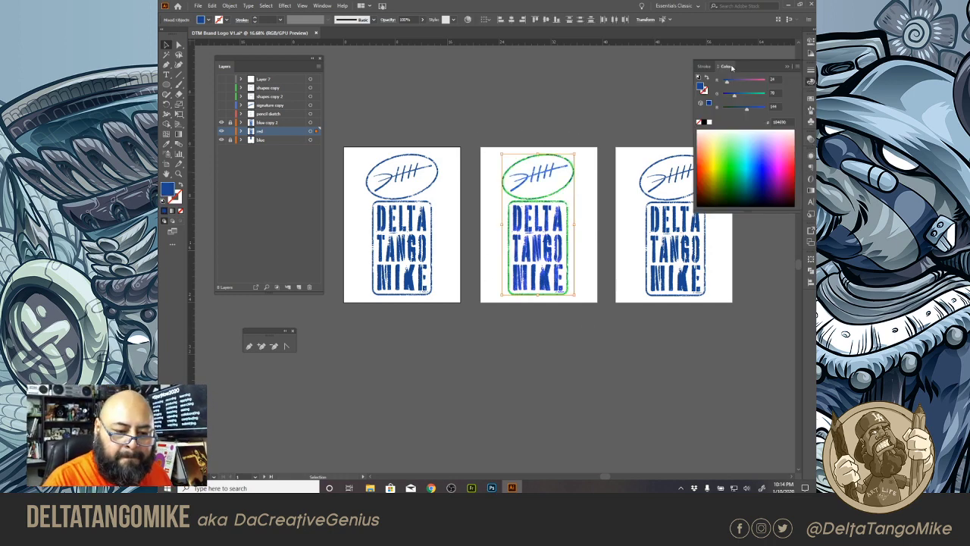
pyautogui.moveTo(731, 67); pyautogui.dragTo(414, 117)
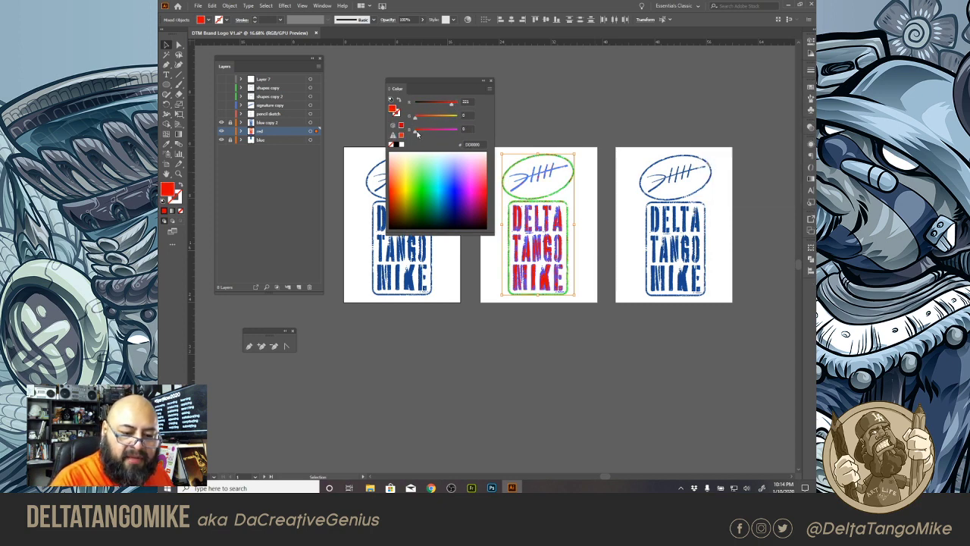
pyautogui.moveTo(452, 108); pyautogui.dragTo(451, 108)
pyautogui.click(523, 112)
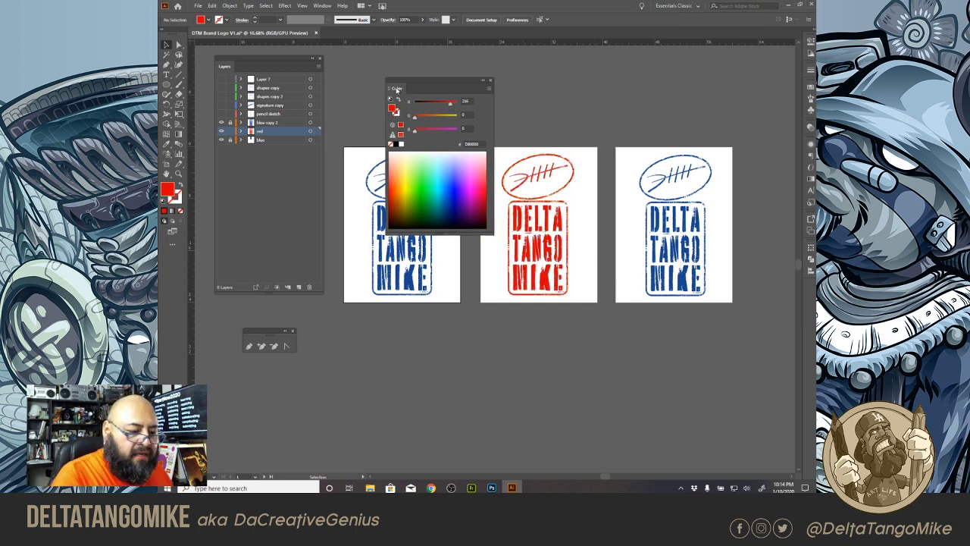
# Step: Lock the red layer, and unlock the blue copy 2 layer and rename it grey
pyautogui.moveTo(433, 88); pyautogui.dragTo(393, 85)
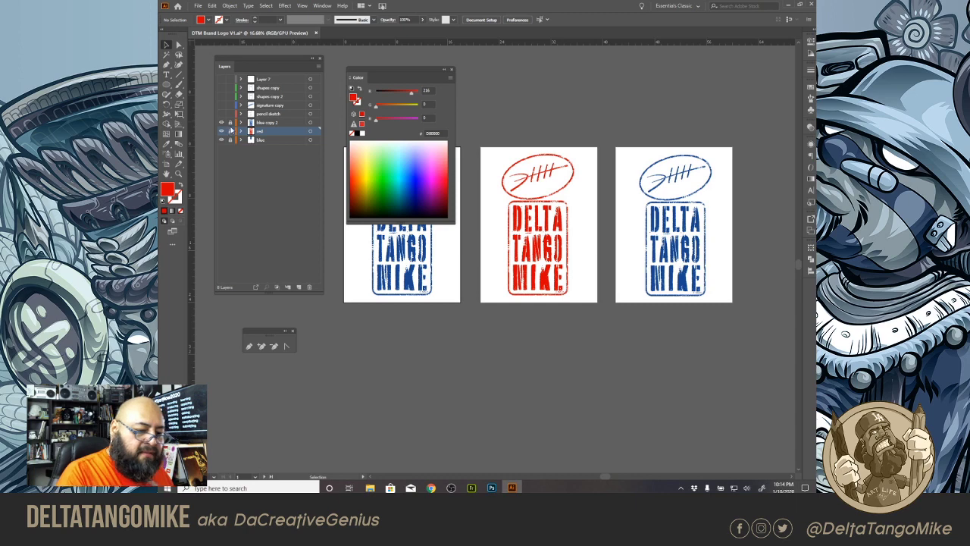
pyautogui.click(272, 124)
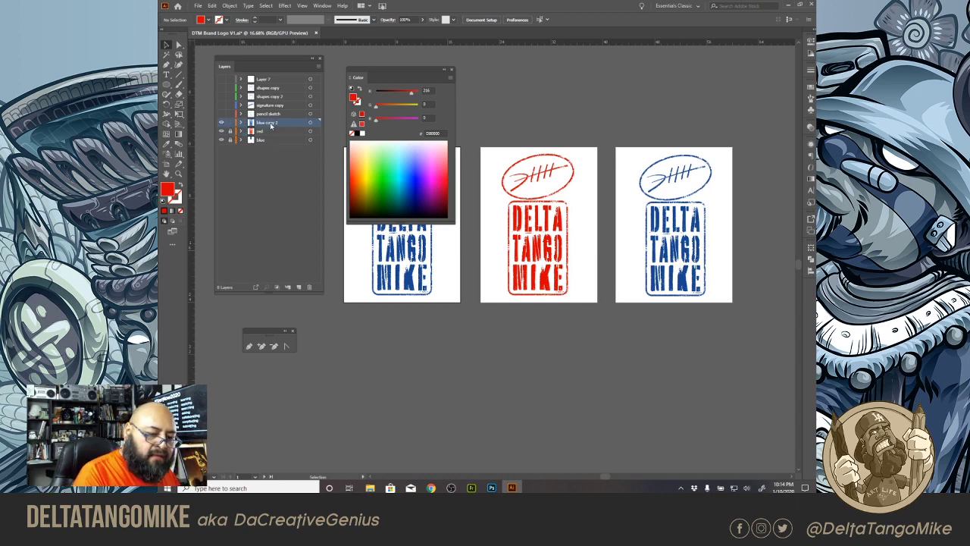
pyautogui.doubleClick(268, 123)
pyautogui.click(288, 123)
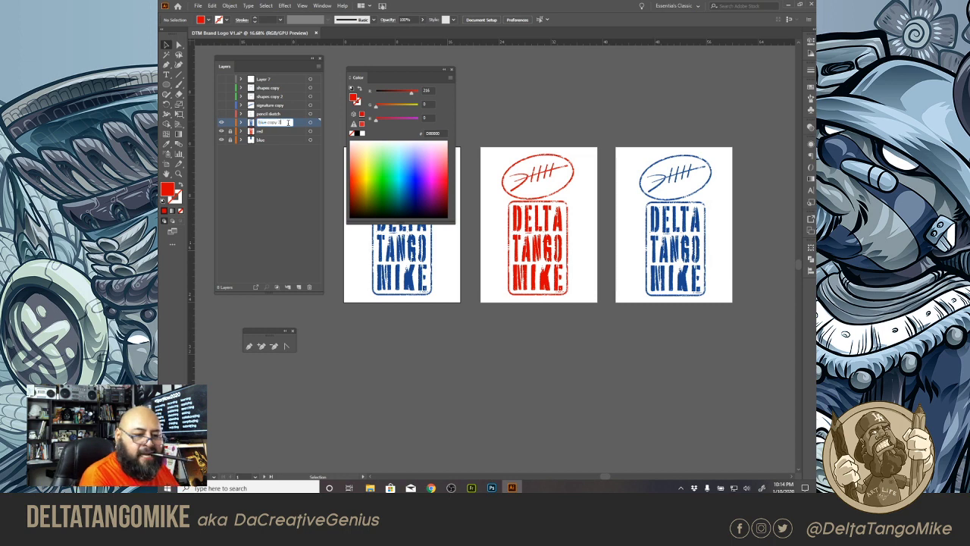
pyautogui.press('BackSpace')
pyautogui.press('BackSpace')
pyautogui.press('BackSpace')
pyautogui.press('BackSpace')
pyautogui.press('BackSpace')
pyautogui.press('BackSpace')
pyautogui.press('BackSpace')
pyautogui.press('BackSpace')
pyautogui.press('BackSpace')
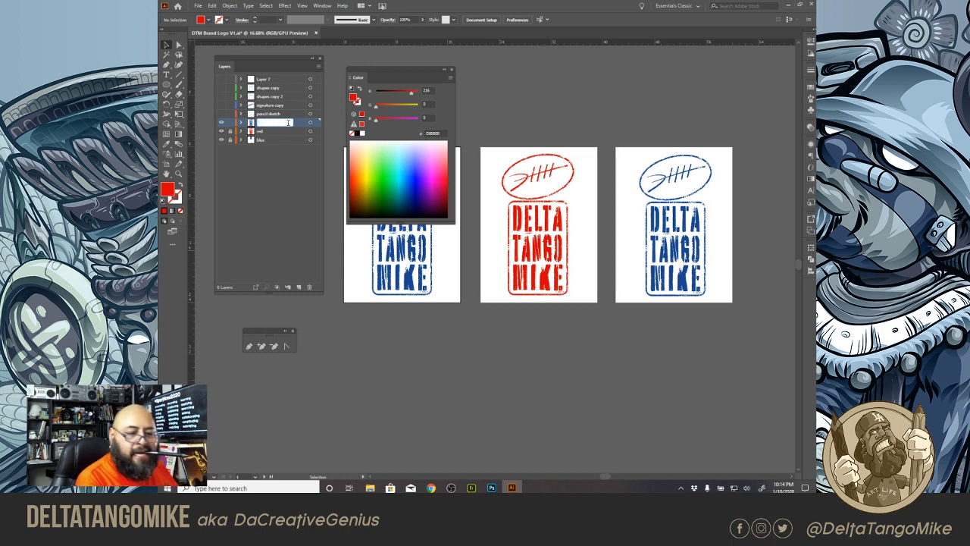
pyautogui.write('grey')
pyautogui.press('Return')
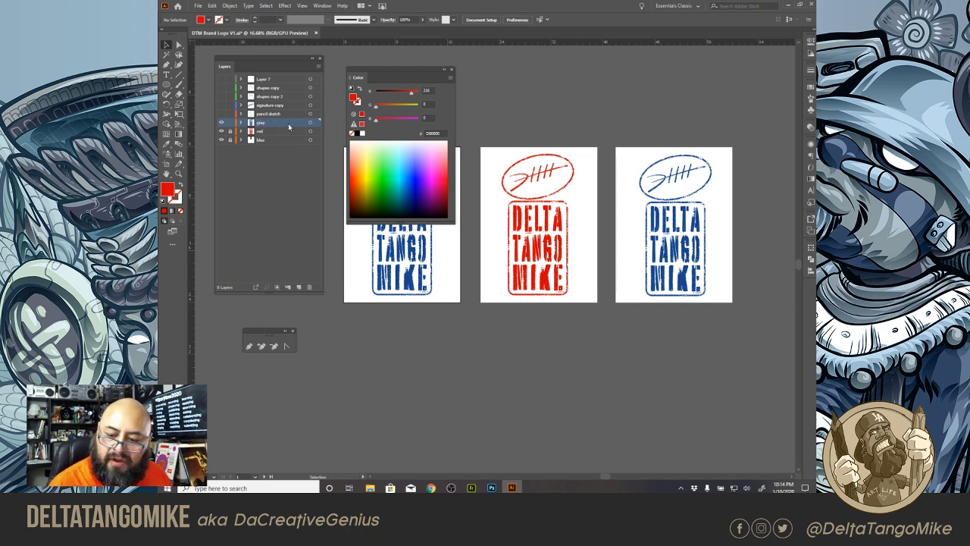
# Step: Recolour the third artboard's logo light grey with the hex colour CCCCCC
pyautogui.moveTo(618, 136); pyautogui.dragTo(726, 344)
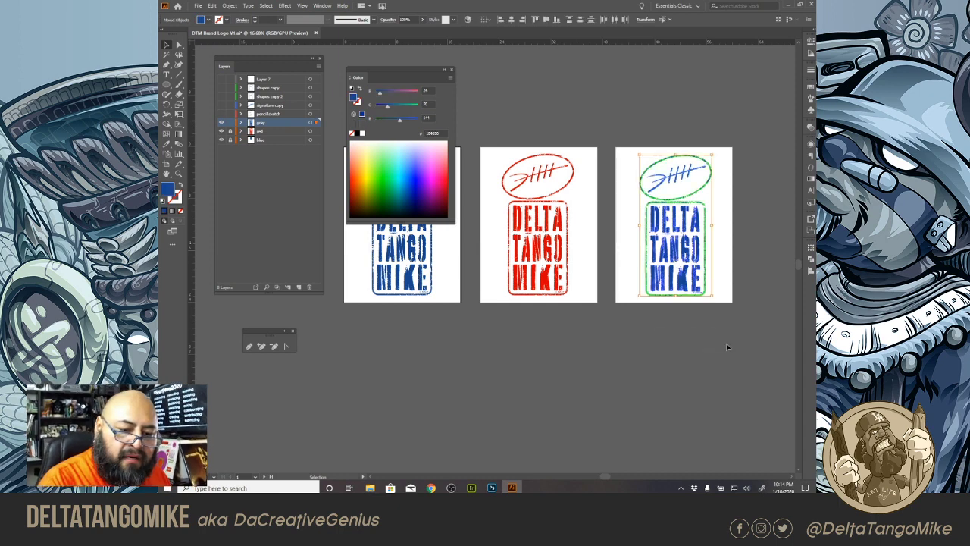
pyautogui.click(407, 92)
pyautogui.click(408, 105)
pyautogui.click(407, 119)
pyautogui.click(362, 116)
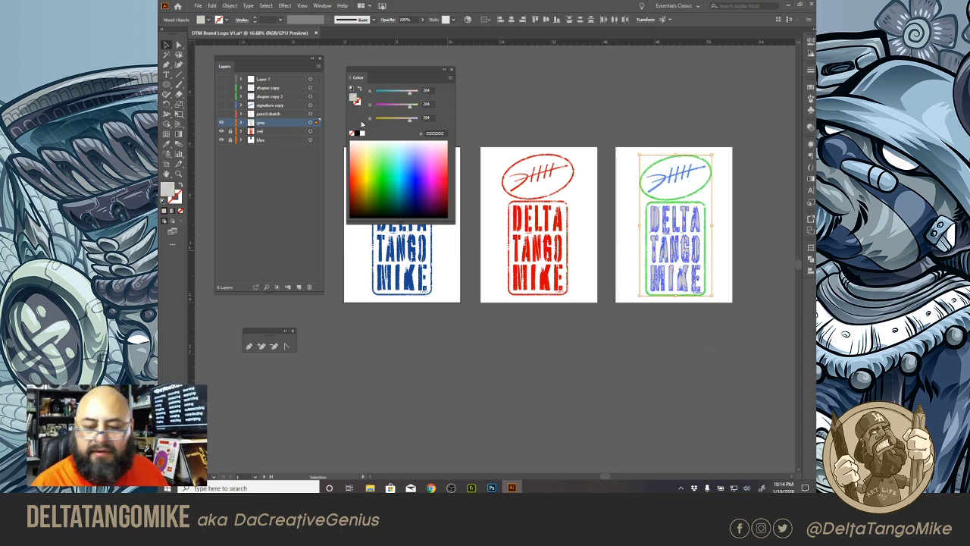
pyautogui.click(541, 354)
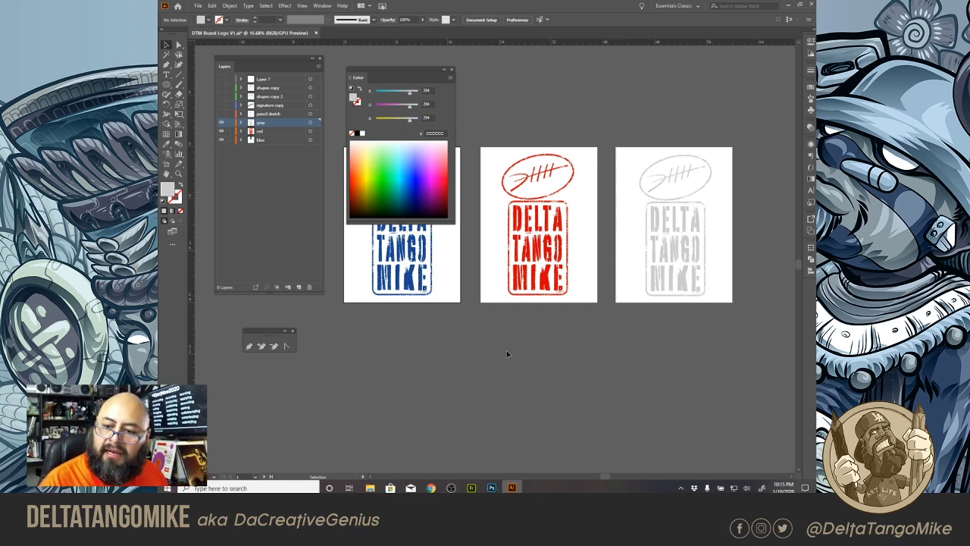
# Step: Return the floating Color and Layers panels to the collapsed dock to clear the canvas
pyautogui.moveTo(361, 79); pyautogui.dragTo(808, 129)
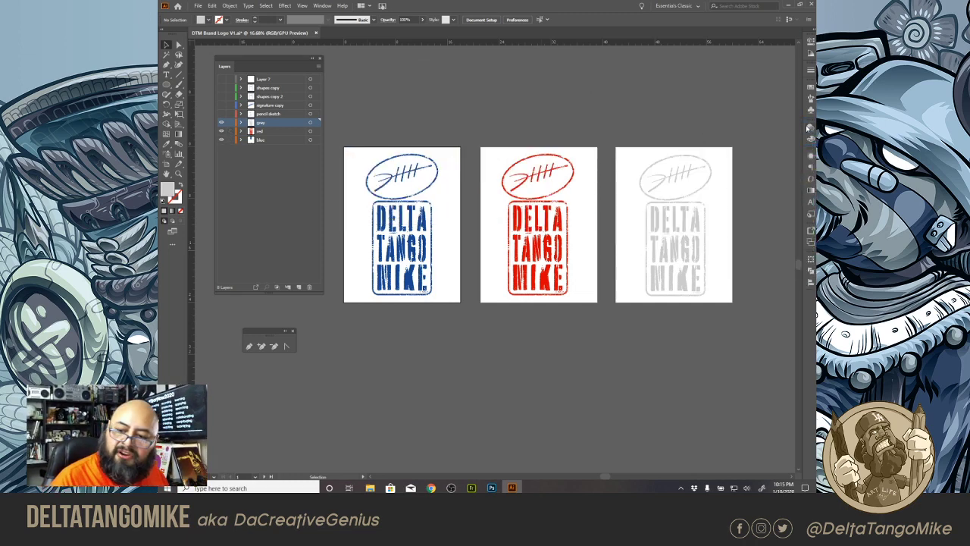
pyautogui.moveTo(225, 68); pyautogui.dragTo(537, 90)
pyautogui.press('c')
pyautogui.click(614, 294)
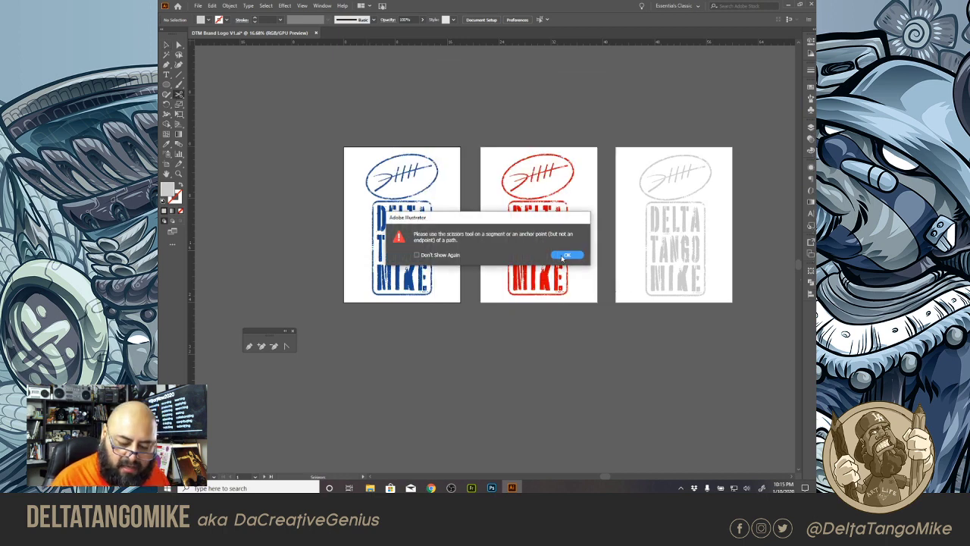
pyautogui.click(562, 257)
pyautogui.click(166, 44)
# Step: Bring all three artboards into view and save the logo document
pyautogui.moveTo(447, 349); pyautogui.dragTo(436, 208)
pyautogui.moveTo(431, 364); pyautogui.dragTo(370, 174)
pyautogui.click(467, 175)
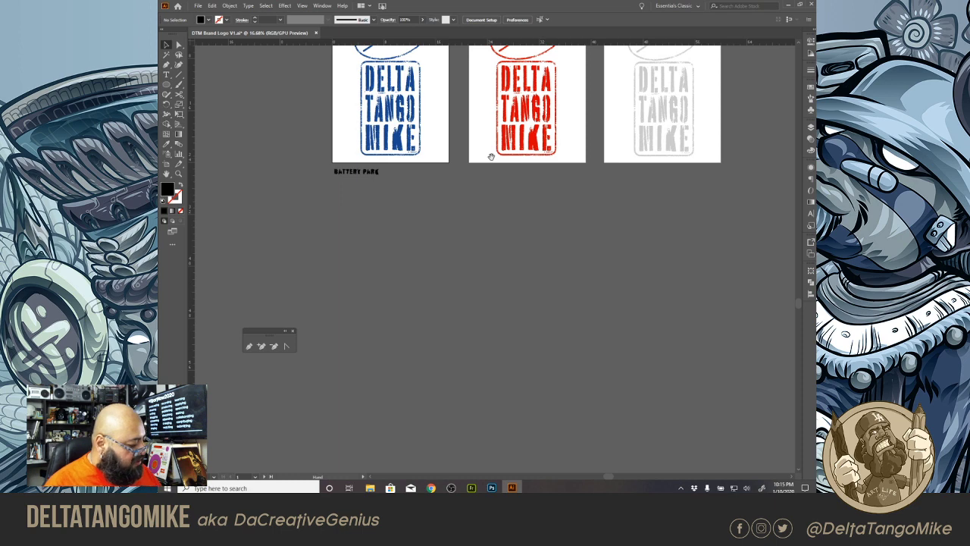
pyautogui.moveTo(491, 157); pyautogui.dragTo(468, 312)
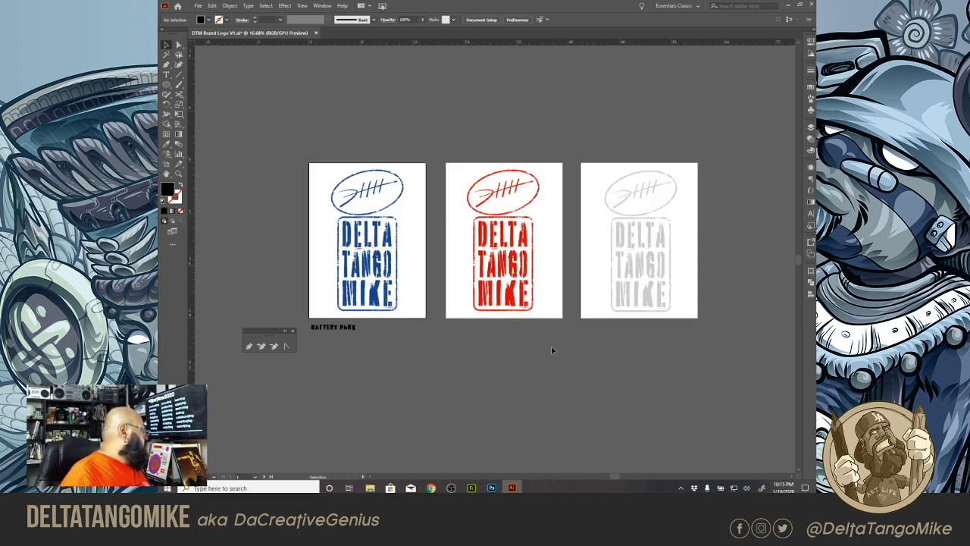
pyautogui.hotkey('ctrl', 's')
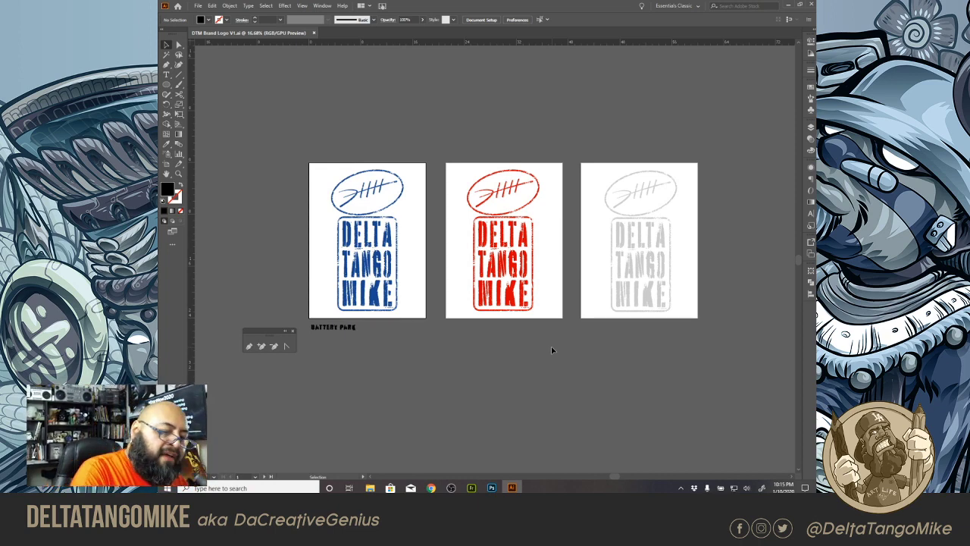
# Step: Export all artboards as separate PNG files named DTM Brand Logo V1 at High (300 ppi) with a transparent background
pyautogui.click(199, 6)
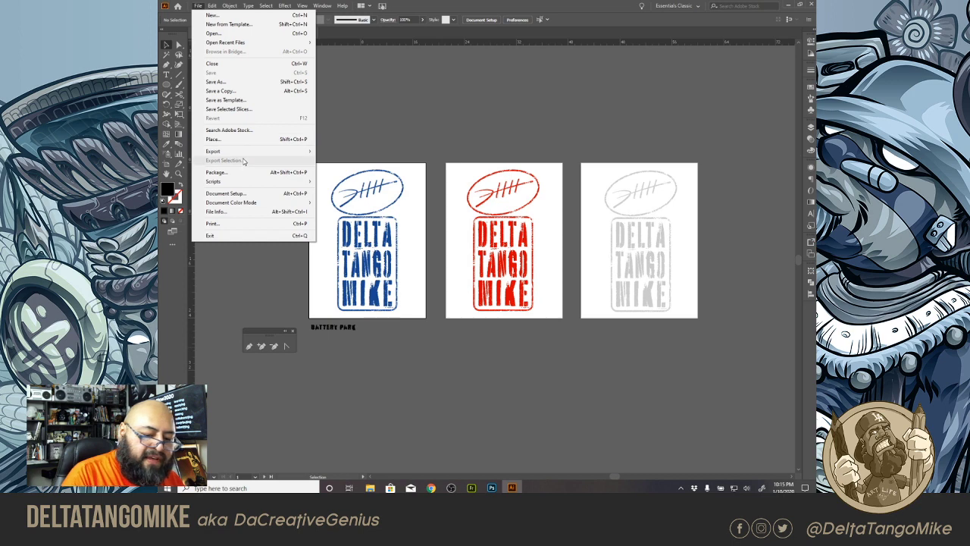
pyautogui.moveTo(247, 154)
pyautogui.click(335, 161)
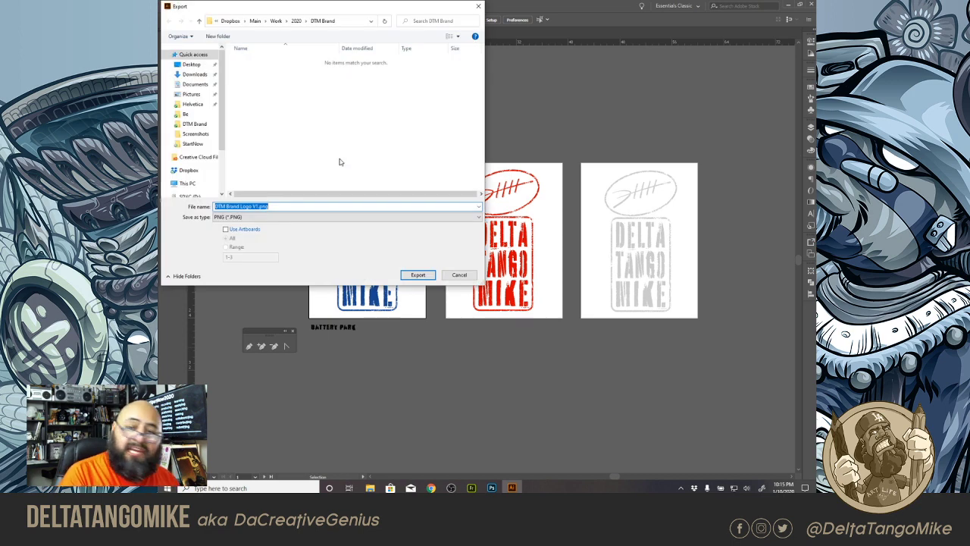
pyautogui.click(244, 229)
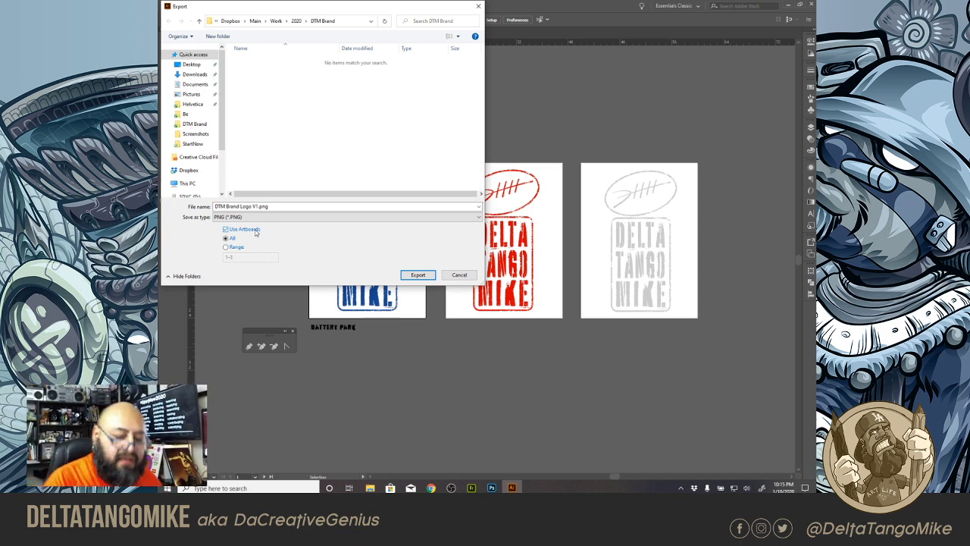
pyautogui.click(417, 275)
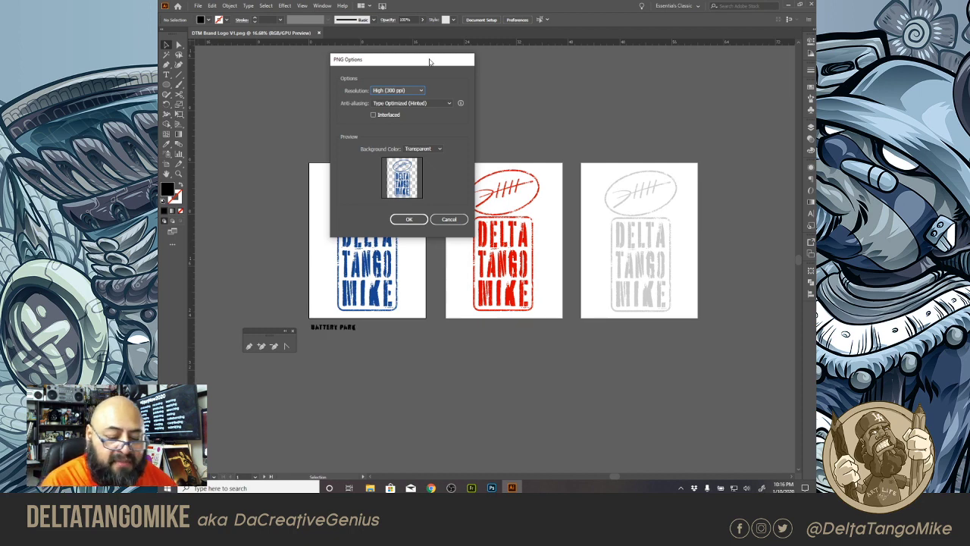
pyautogui.click(412, 220)
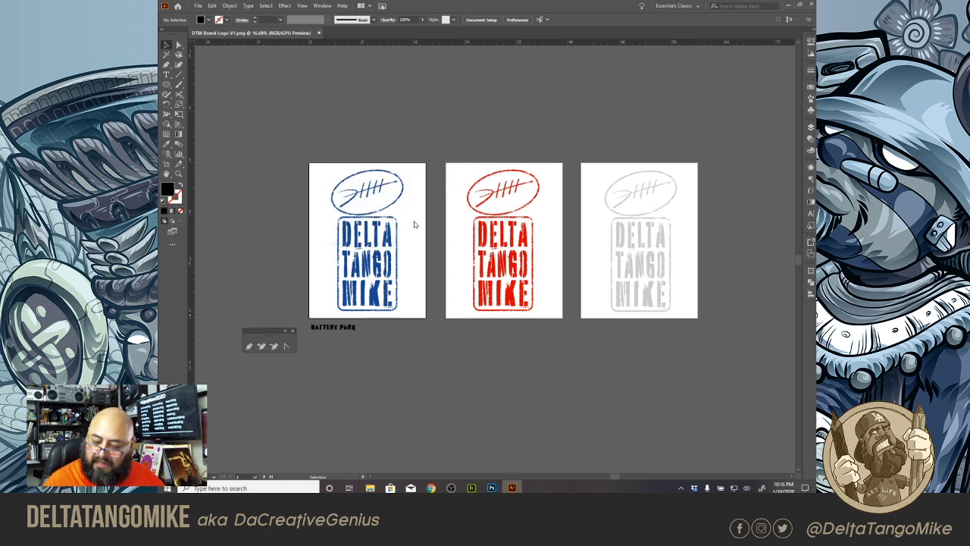
# Step: Preview the exported logo PNGs from Dropbox's recent files, closing each image after viewing it
pyautogui.click(695, 488)
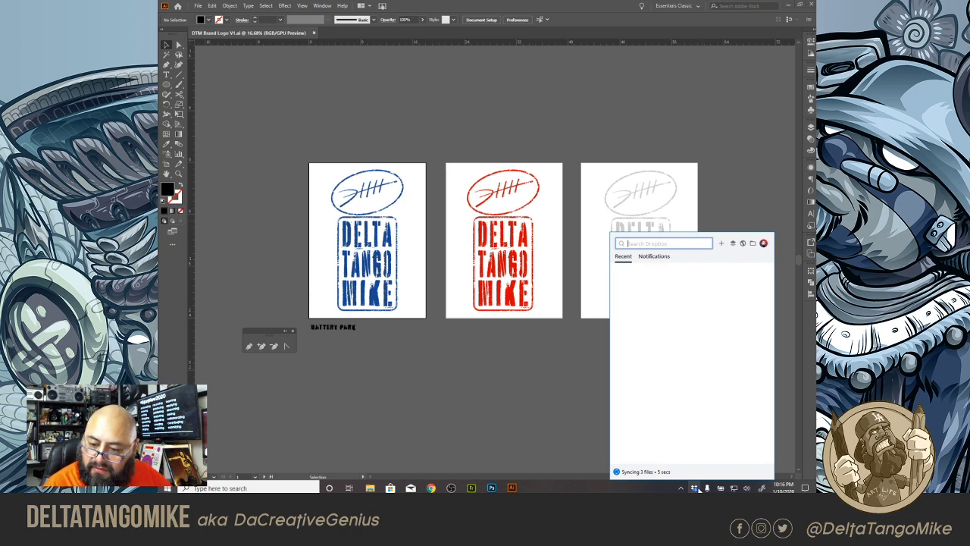
pyautogui.click(760, 297)
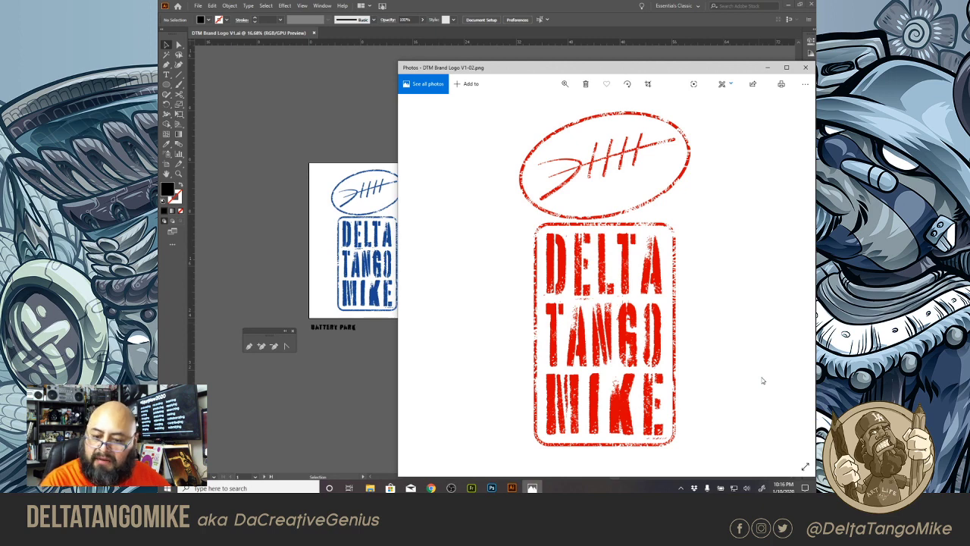
pyautogui.hotkey('alt', 'F4')
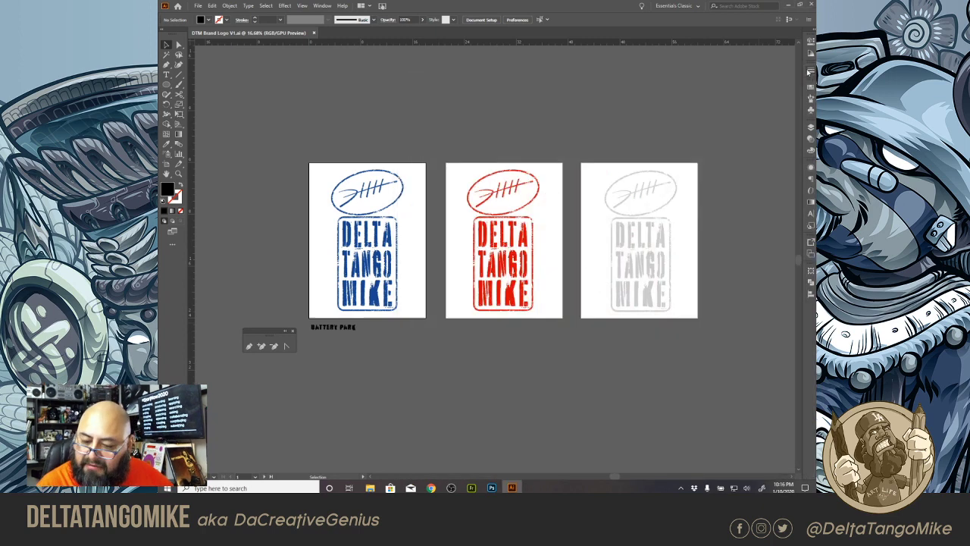
pyautogui.click(694, 488)
pyautogui.rightClick(758, 321)
pyautogui.click(761, 323)
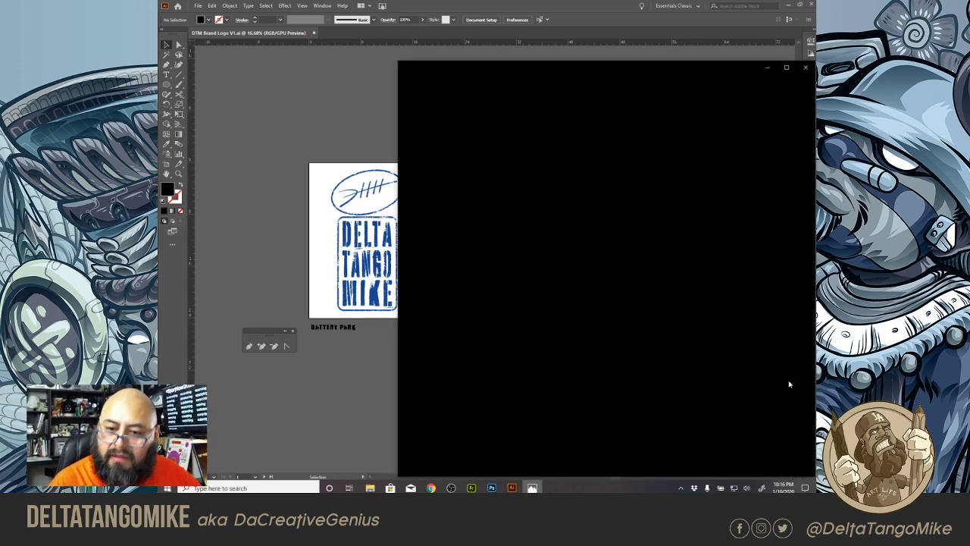
pyautogui.click(805, 68)
pyautogui.click(694, 488)
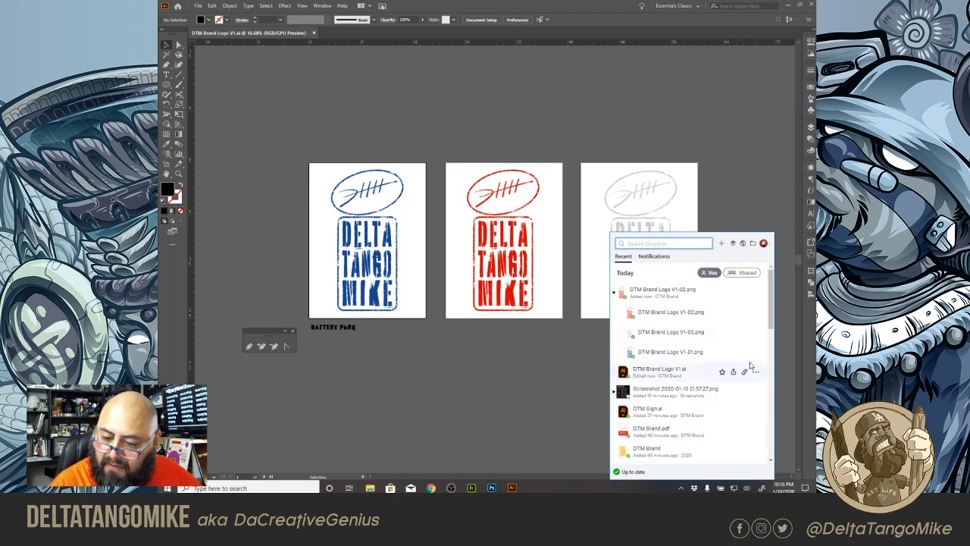
pyautogui.click(758, 332)
pyautogui.click(764, 341)
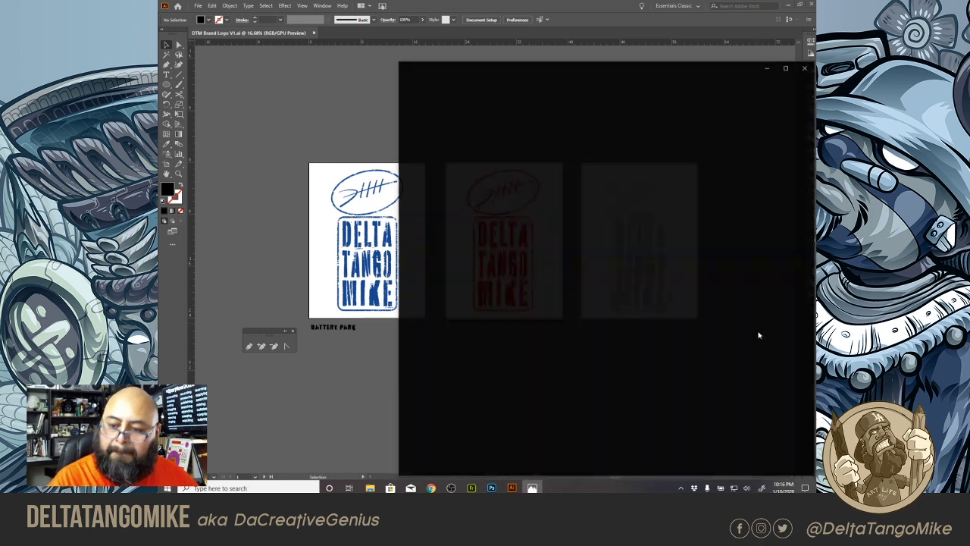
pyautogui.click(807, 69)
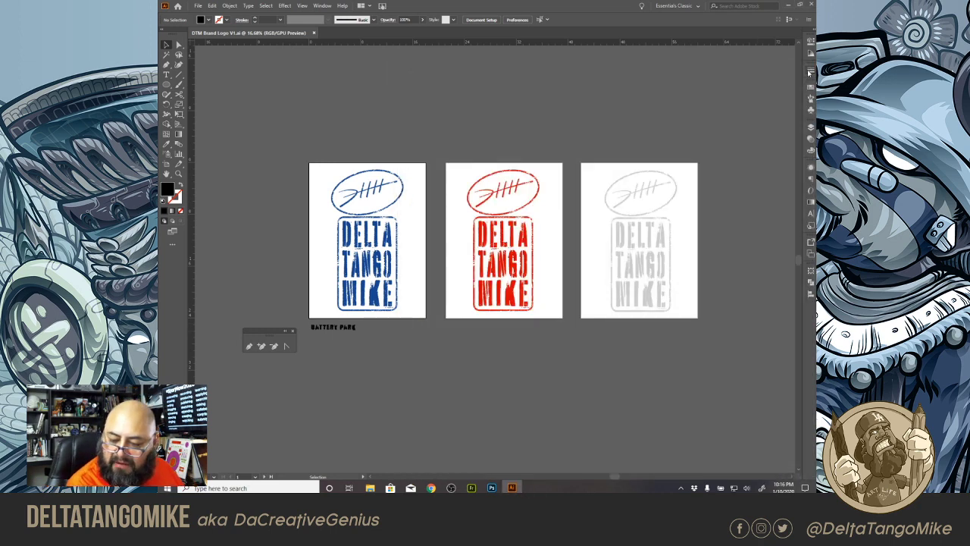
# Step: Open the DTM Brand folder from Dropbox's recent files and show its contents as thumbnail icons
pyautogui.click(695, 488)
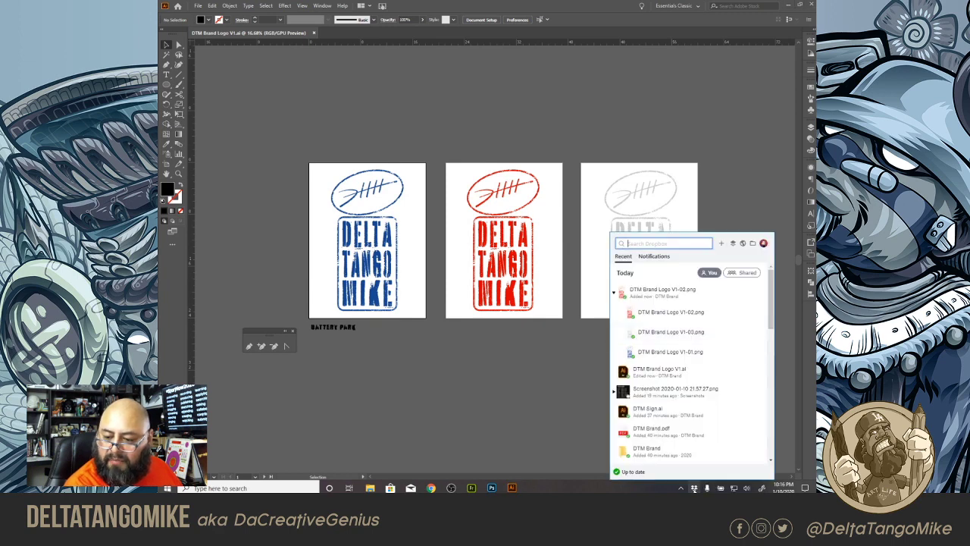
pyautogui.click(747, 332)
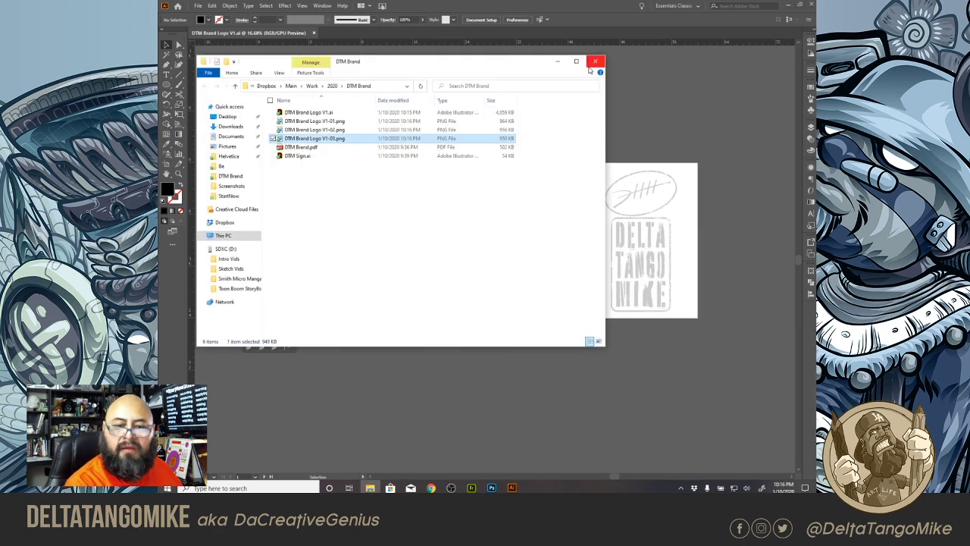
pyautogui.click(500, 259)
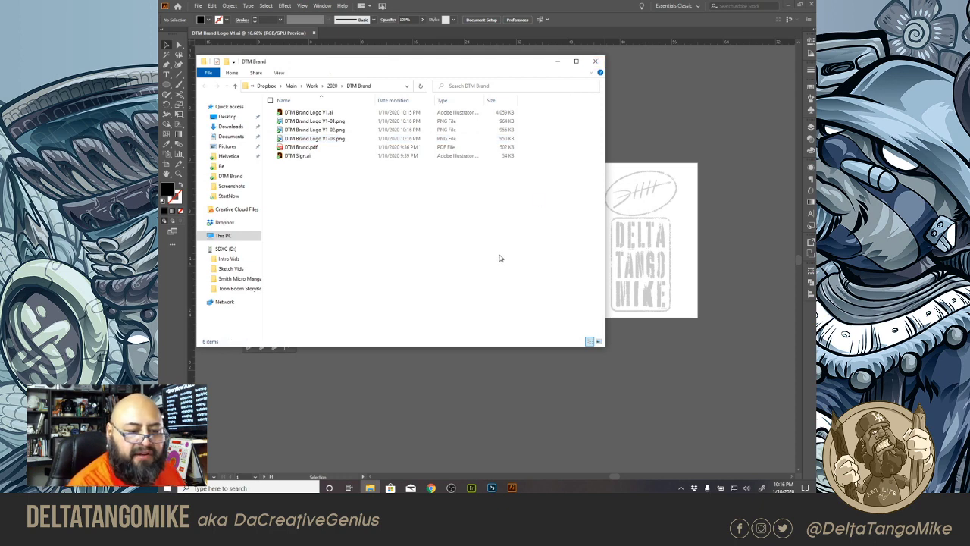
pyautogui.keyDown('ctrl'); pyautogui.scroll(4, 504, 272); pyautogui.keyUp('ctrl')
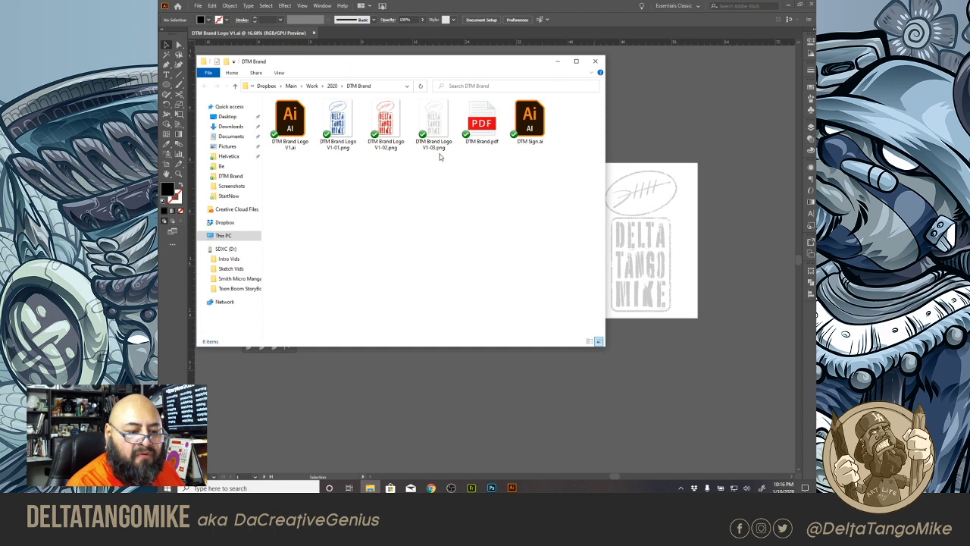
# Step: Preview the exported logo PNGs from the DTM Brand folder, starting with DTM Brand Logo V1-03.png, and close the viewer
pyautogui.moveTo(291, 125); pyautogui.dragTo(289, 135)
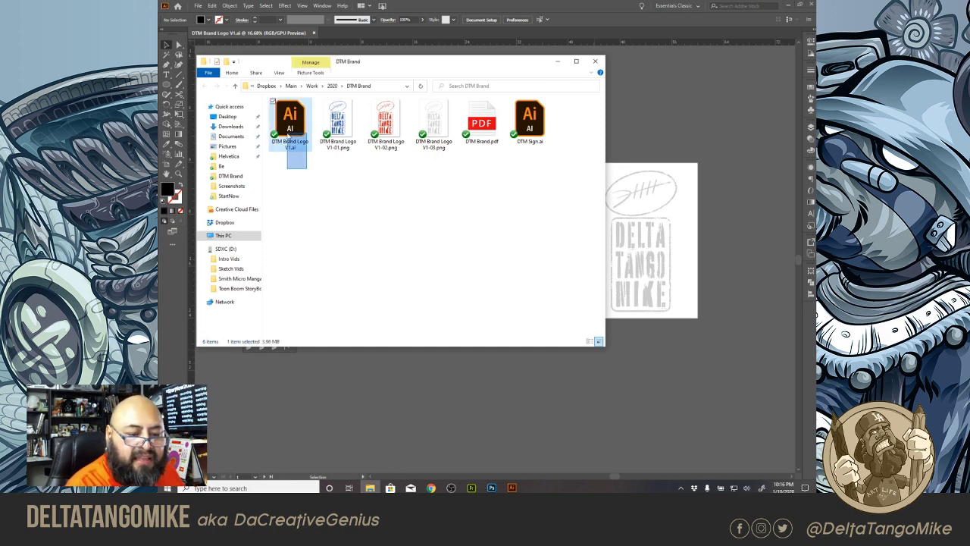
pyautogui.moveTo(289, 135); pyautogui.dragTo(349, 210)
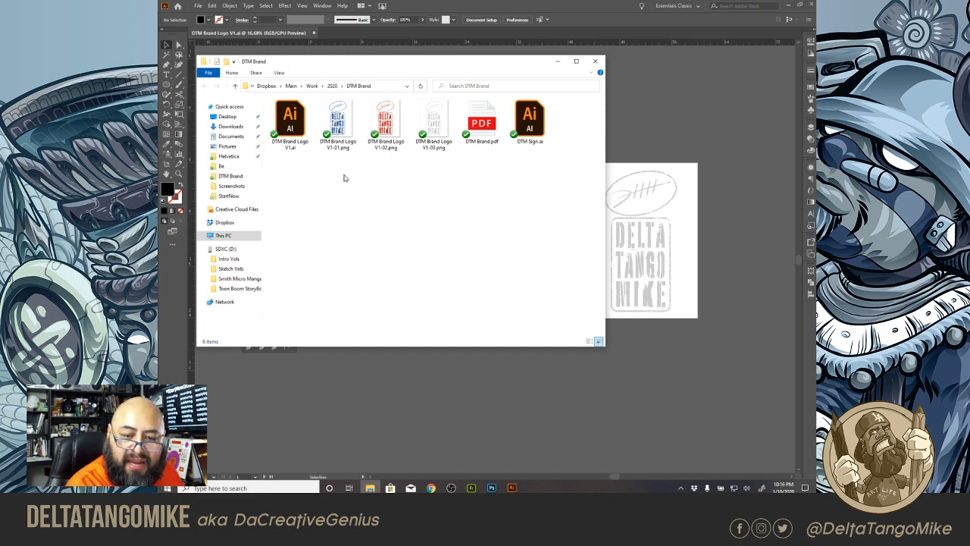
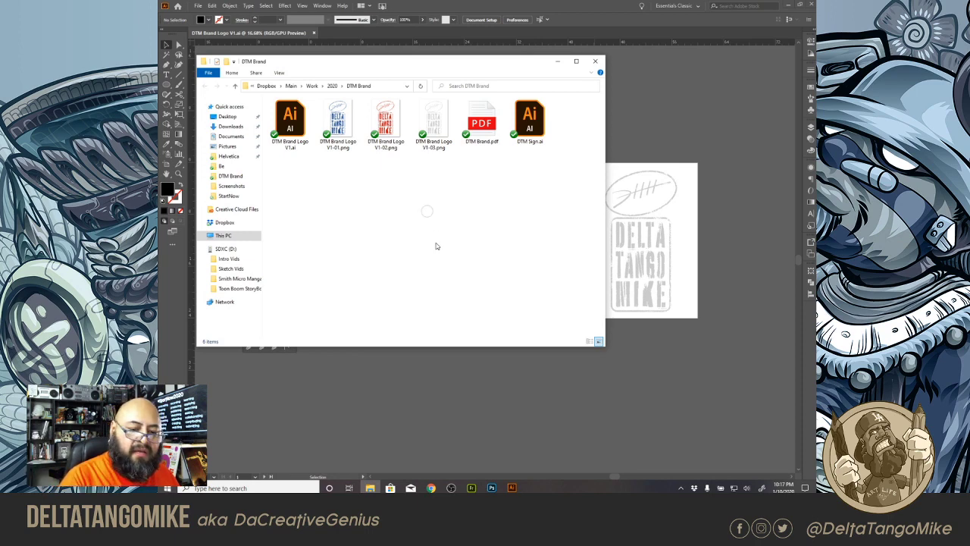
pyautogui.click(443, 119)
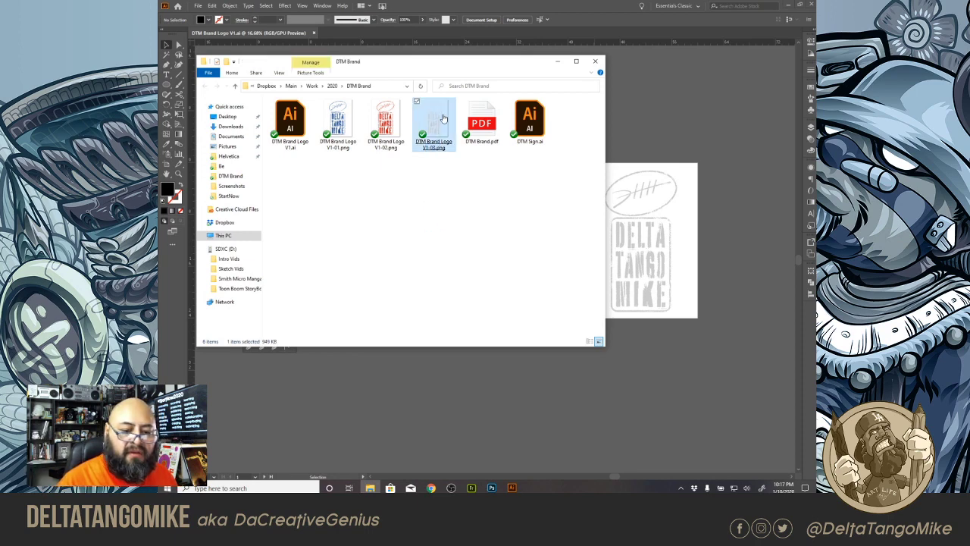
pyautogui.doubleClick(444, 119)
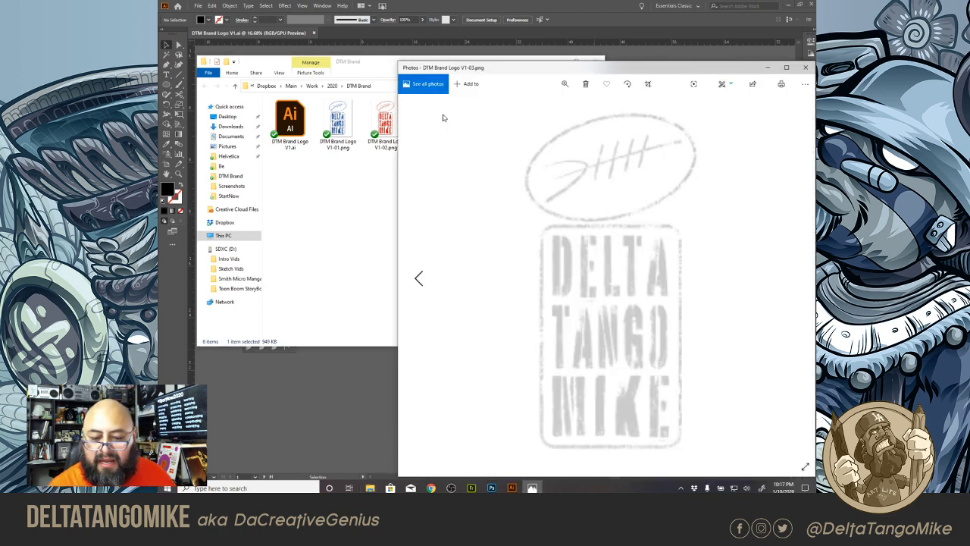
pyautogui.press('Left')
pyautogui.press('Left')
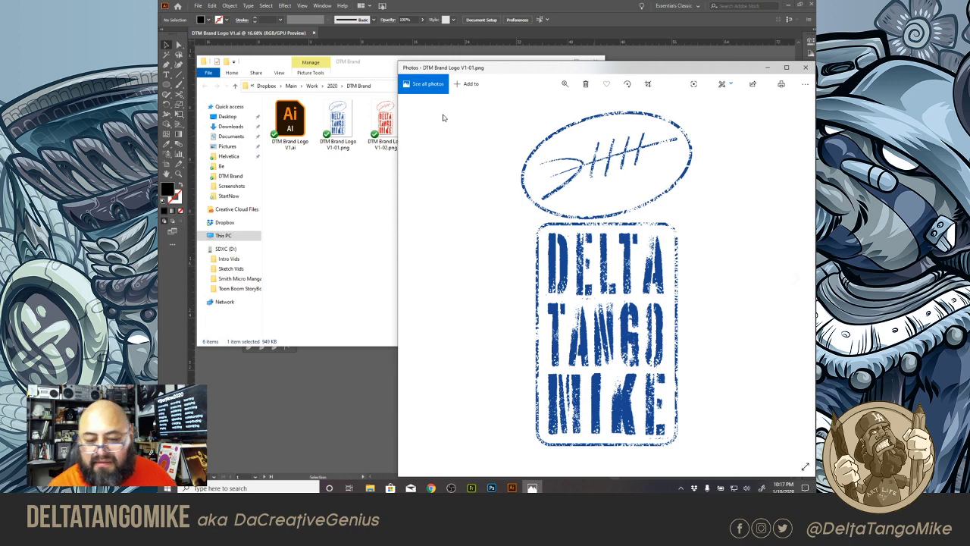
pyautogui.press('Right')
pyautogui.press('Right')
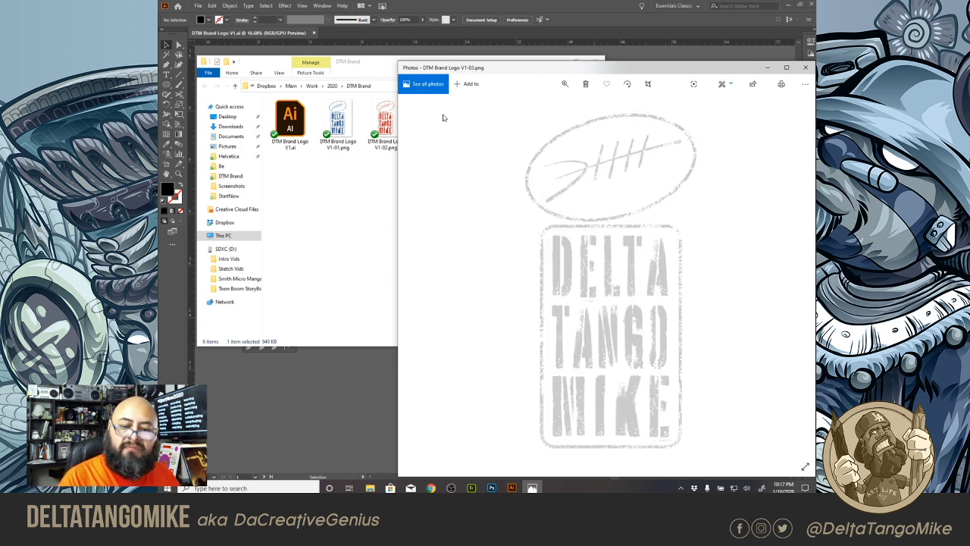
pyautogui.press('Escape')
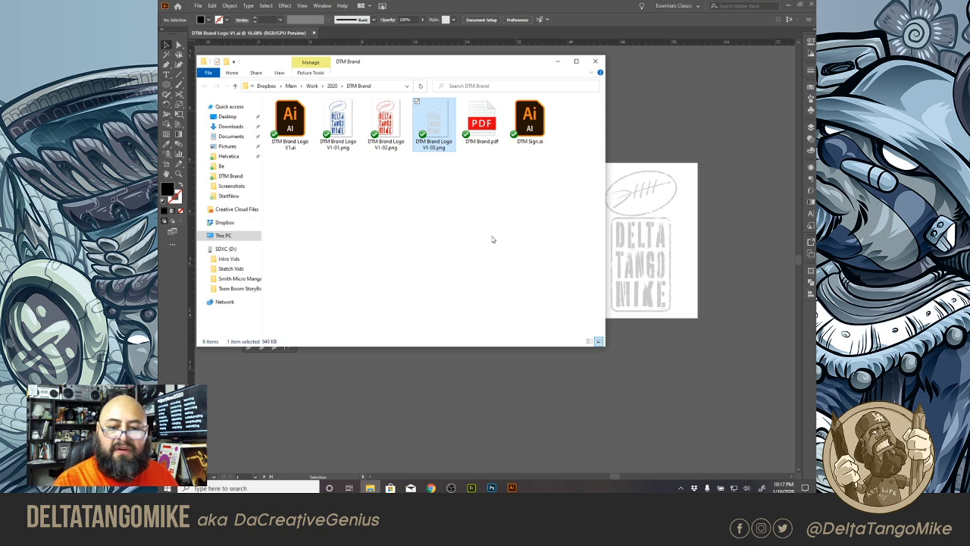
pyautogui.click(432, 281)
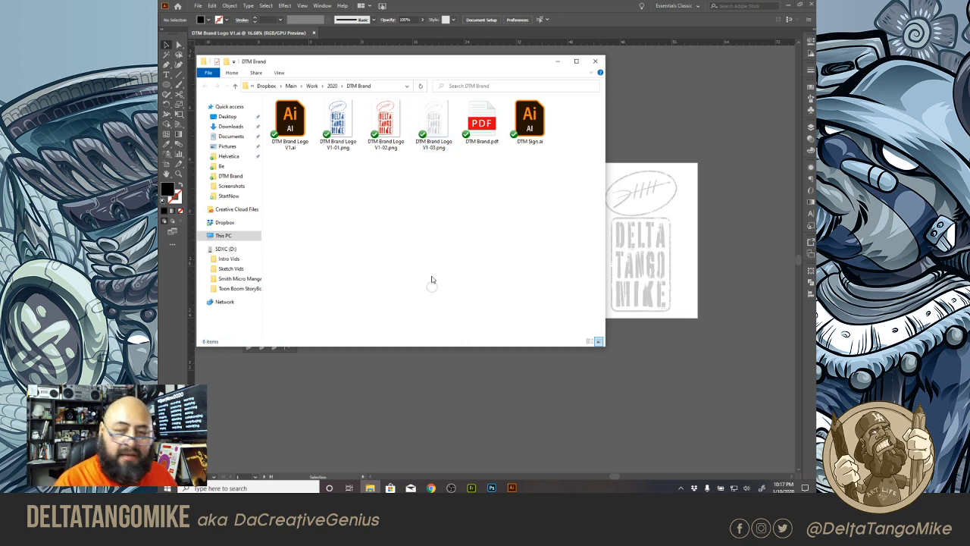
pyautogui.hotkey('alt', 'Tab')
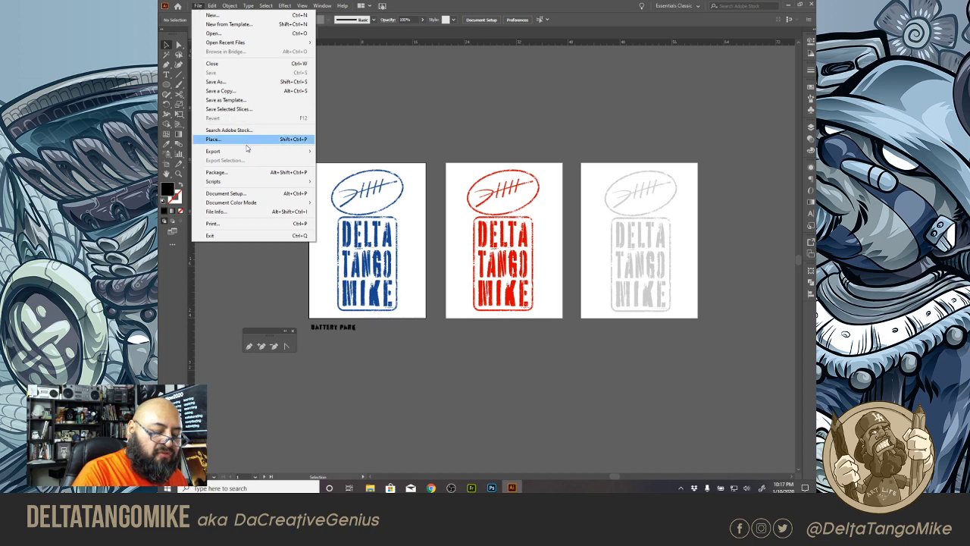
pyautogui.moveTo(257, 152)
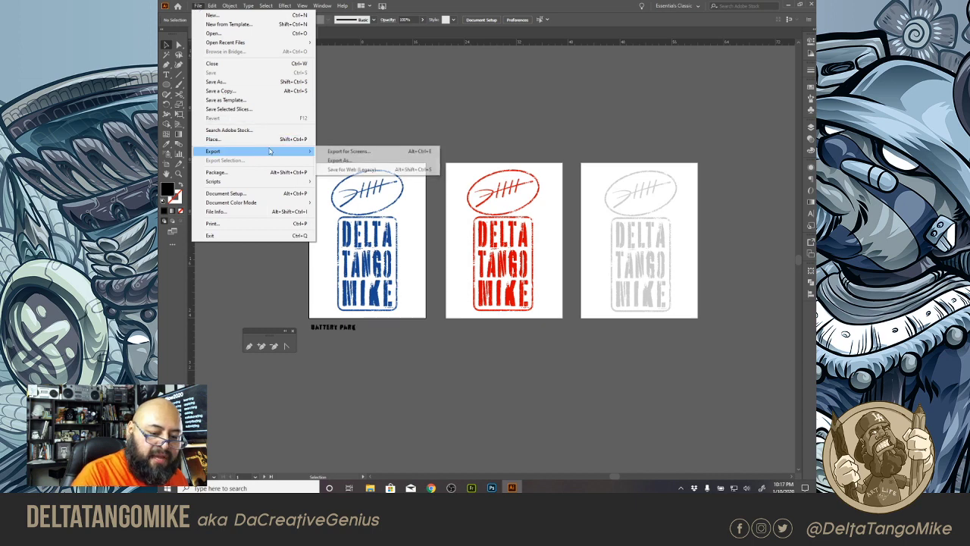
pyautogui.click(353, 161)
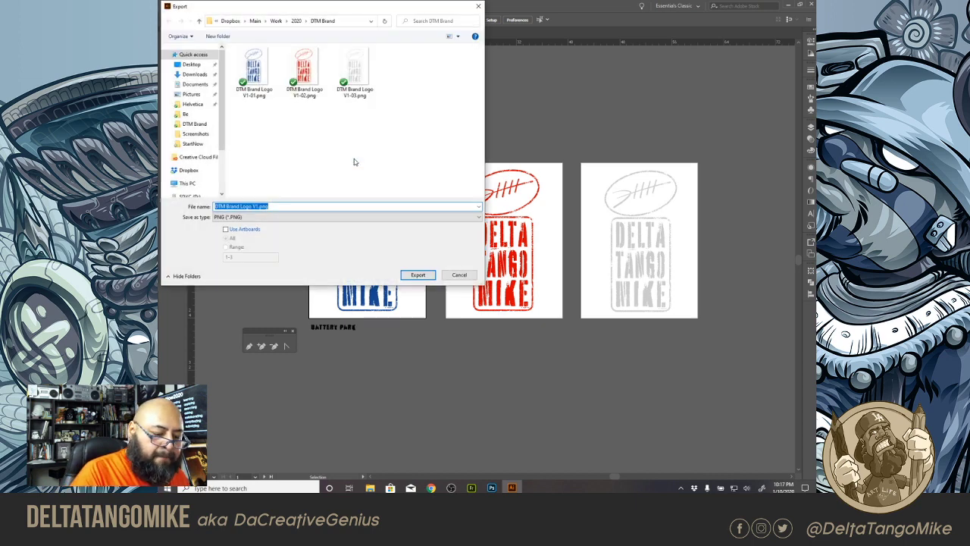
pyautogui.click(273, 221)
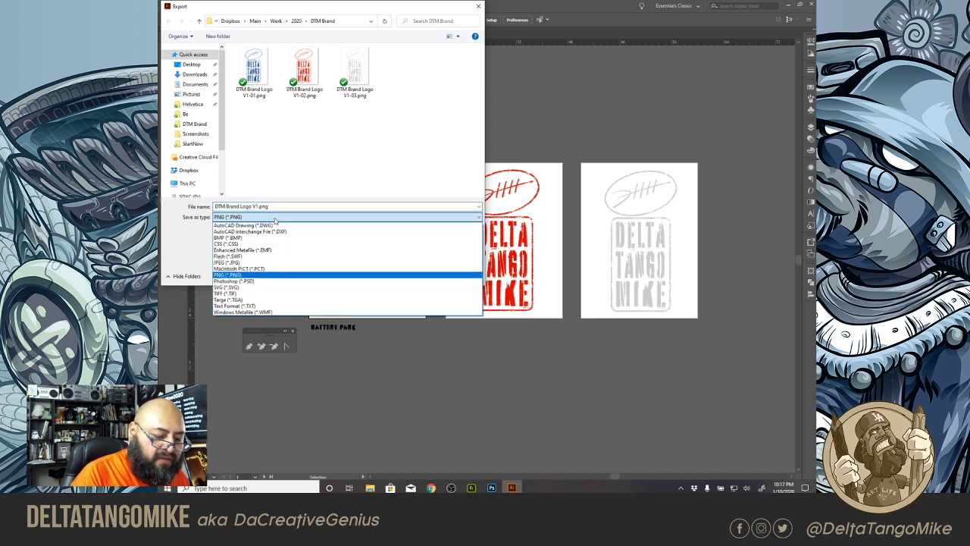
pyautogui.click(479, 252)
pyautogui.click(459, 275)
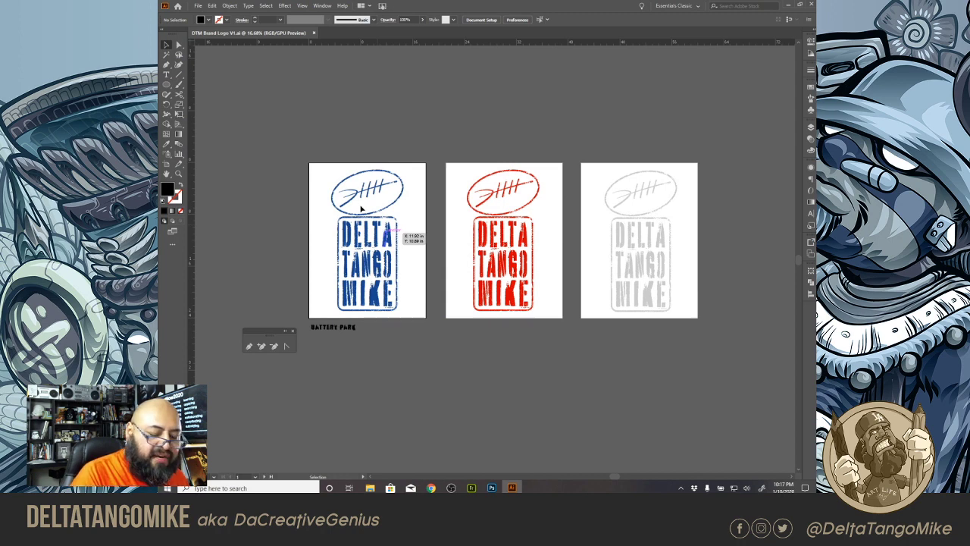
# Step: Save the logo document as DTM Brand Logo V1.svg with all artboards as separate files, using the SVG 1.1 profile and embedded images
pyautogui.hotkey('ctrl', 'shift', 's')
pyautogui.click(303, 216)
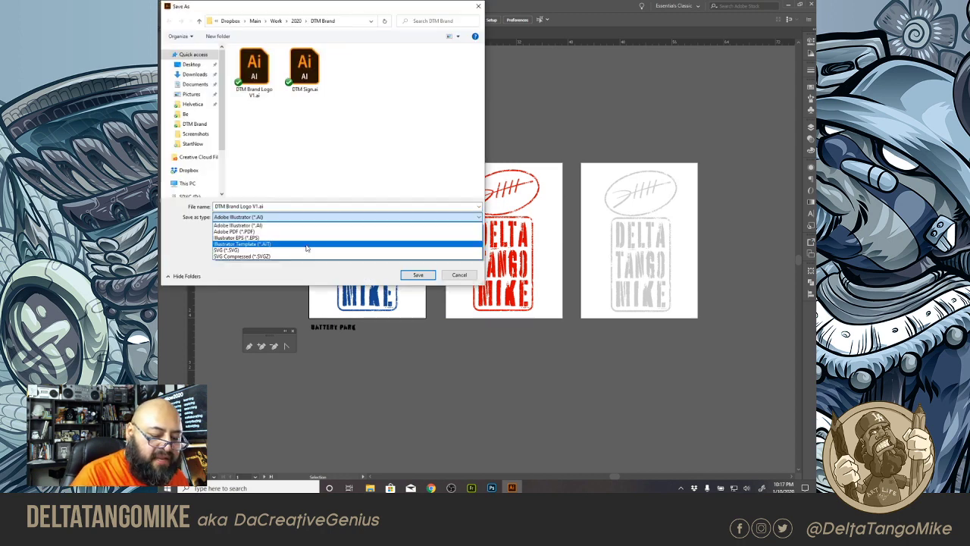
pyautogui.click(261, 232)
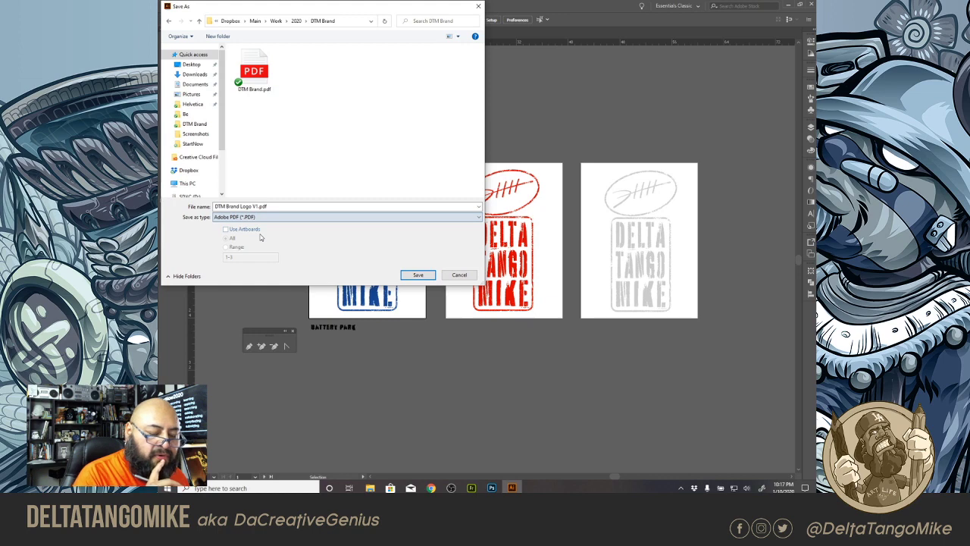
pyautogui.click(243, 229)
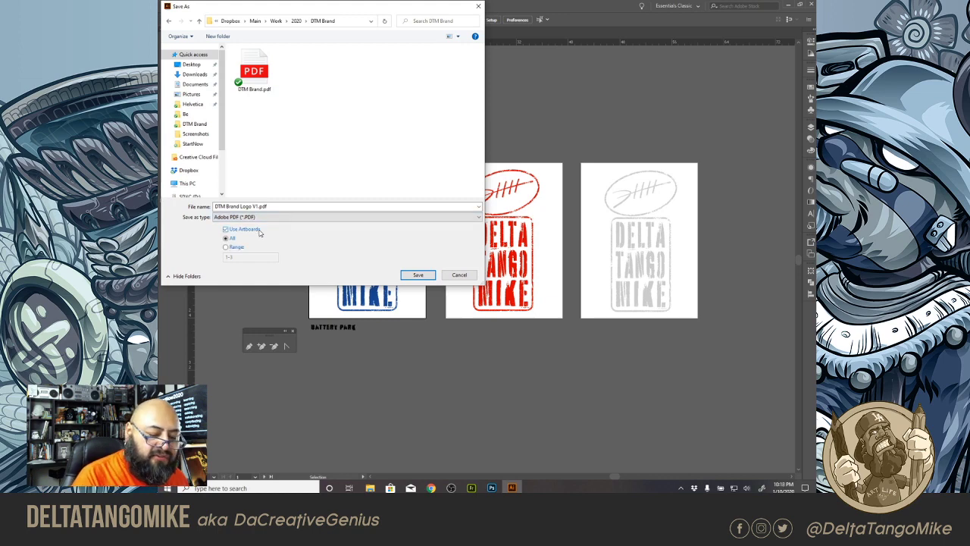
pyautogui.click(288, 217)
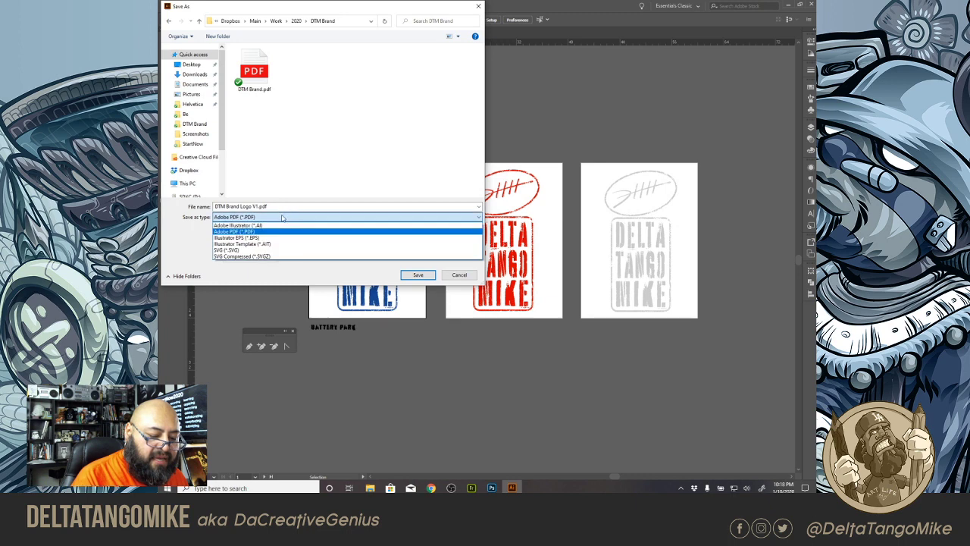
pyautogui.click(288, 250)
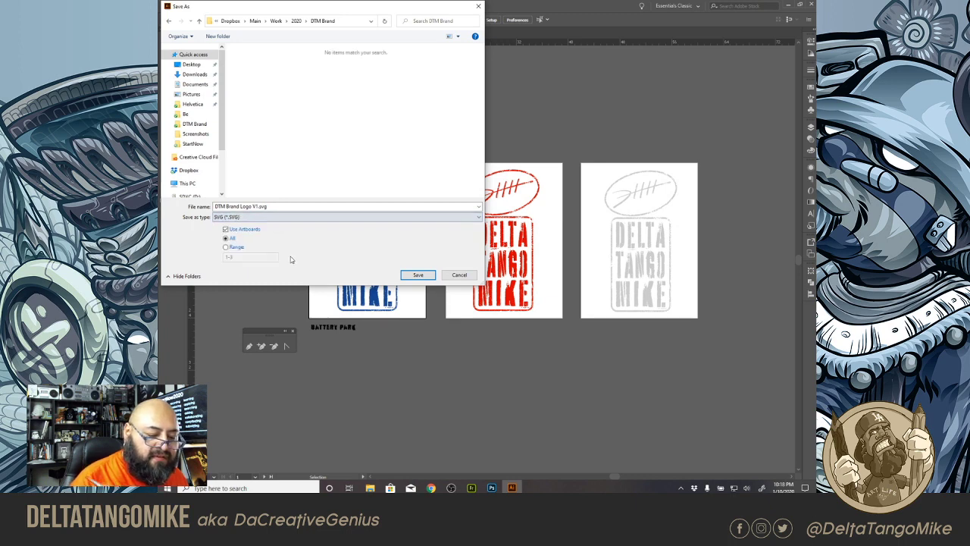
pyautogui.click(413, 276)
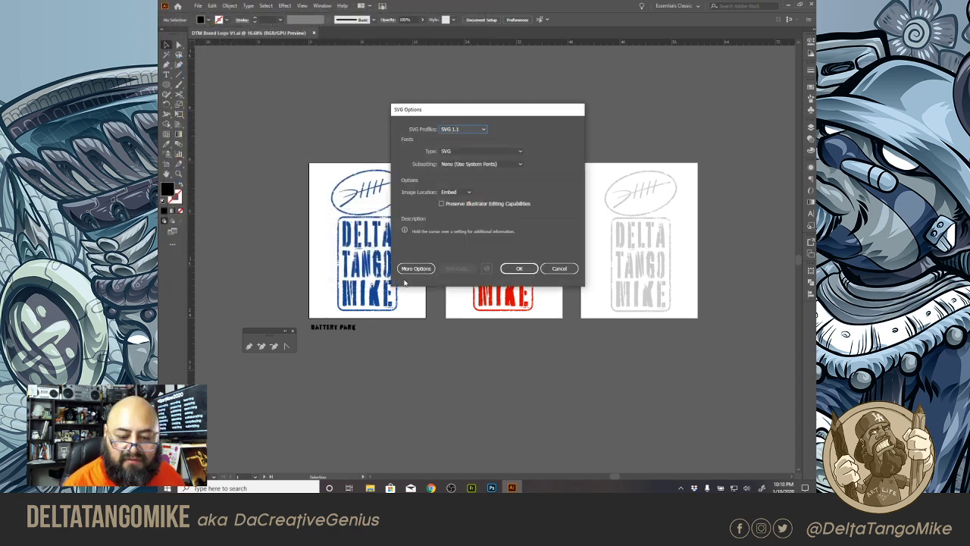
pyautogui.click(530, 271)
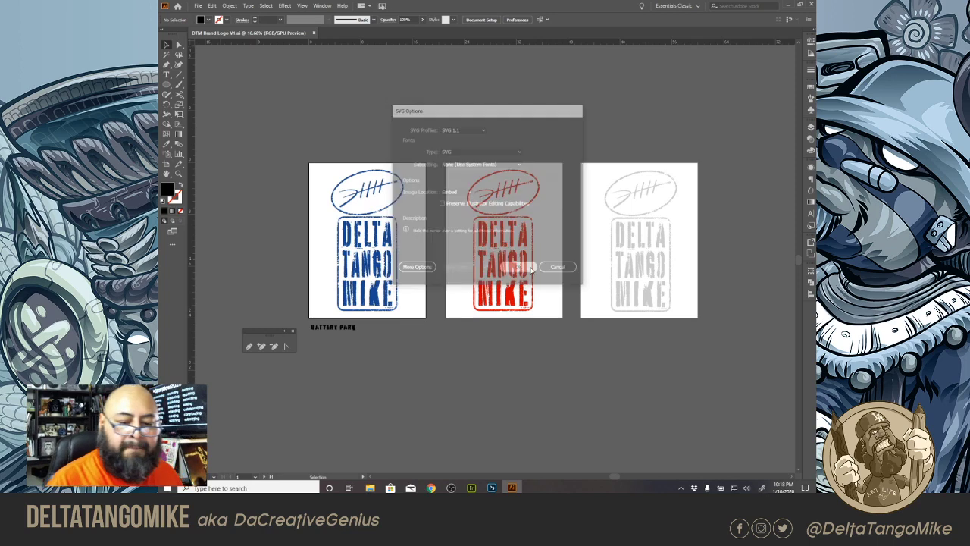
# Step: Switch to the DTM Brand folder and open DTM Brand Logo V1-02.svg with Adobe Illustrator 2020
pyautogui.click(370, 487)
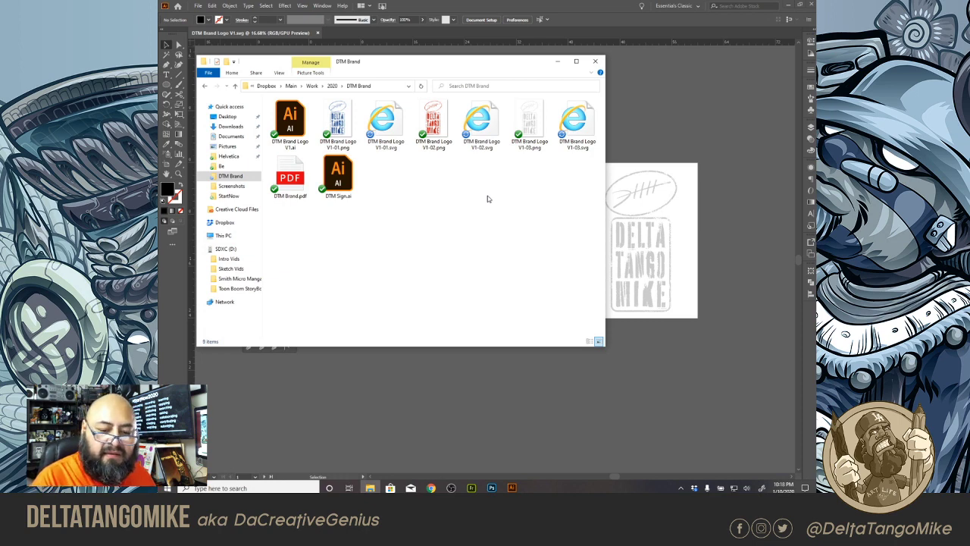
pyautogui.moveTo(487, 196); pyautogui.dragTo(489, 143)
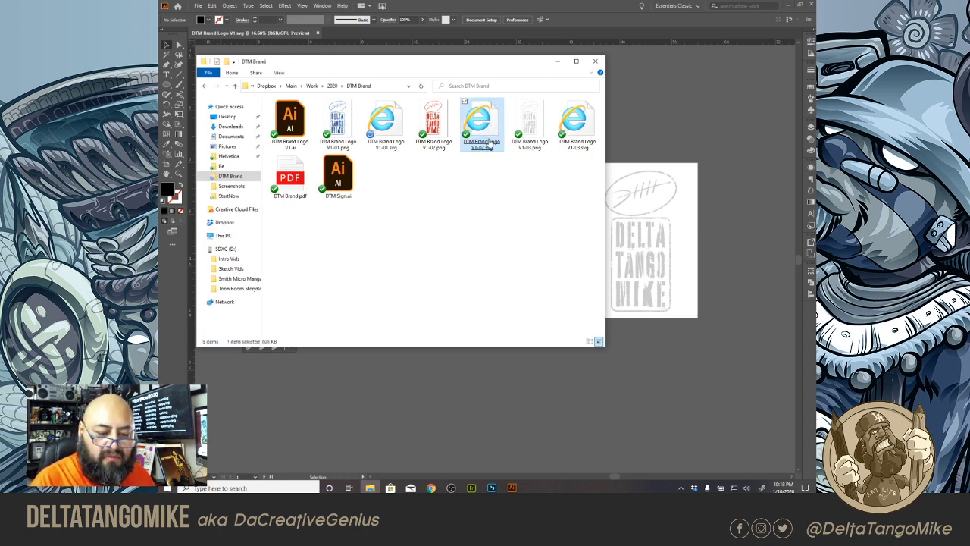
pyautogui.rightClick(488, 143)
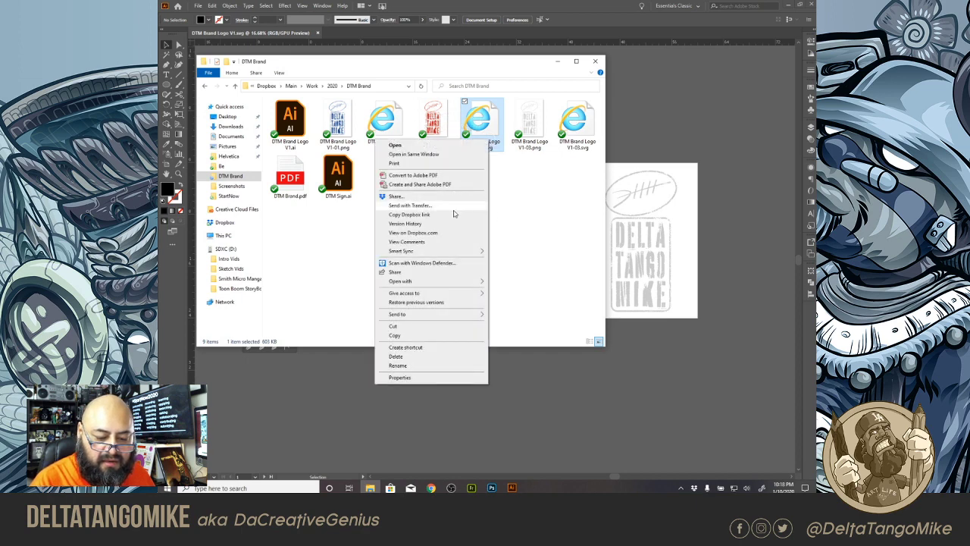
pyautogui.moveTo(460, 282)
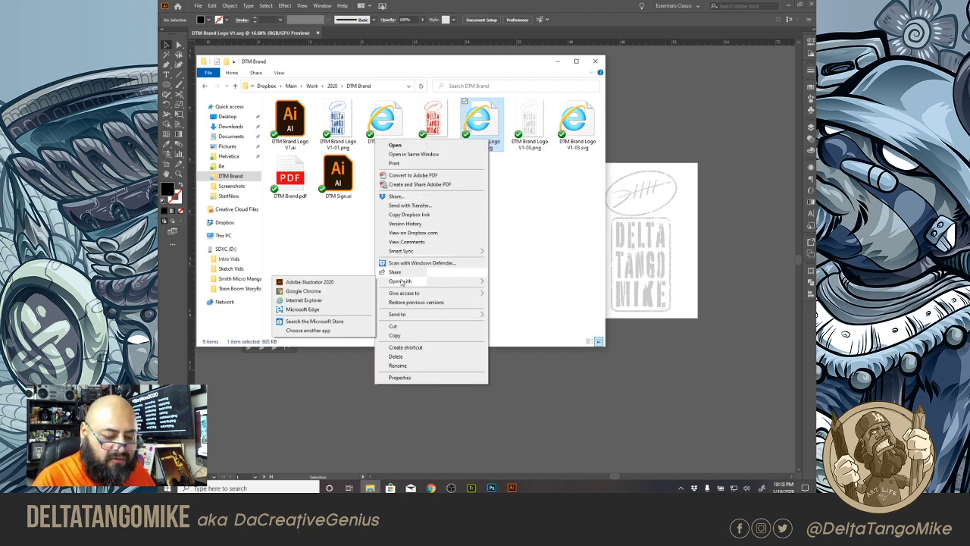
pyautogui.click(337, 282)
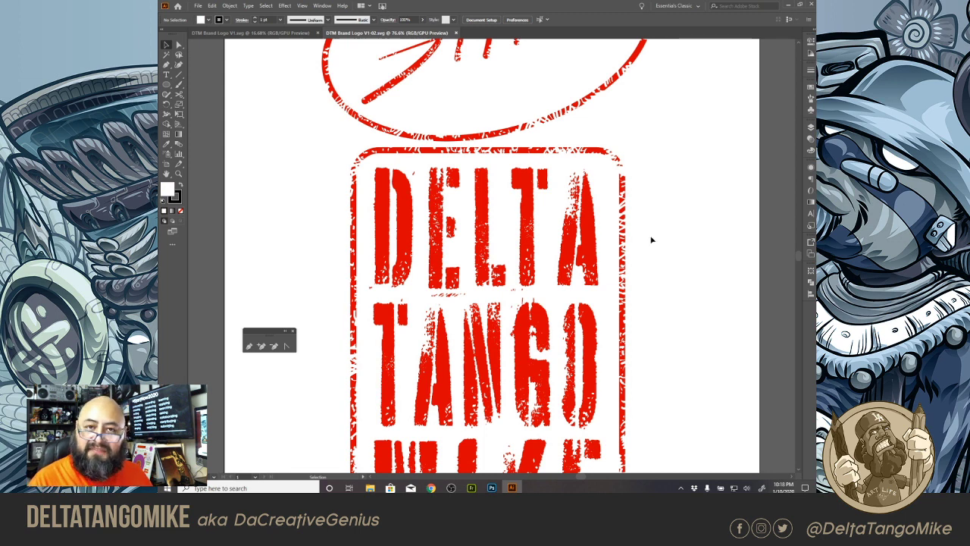
# Step: Inspect the red logo's vector paths in the opened SVG, then clear the selection and view the whole artboard
pyautogui.click(518, 345)
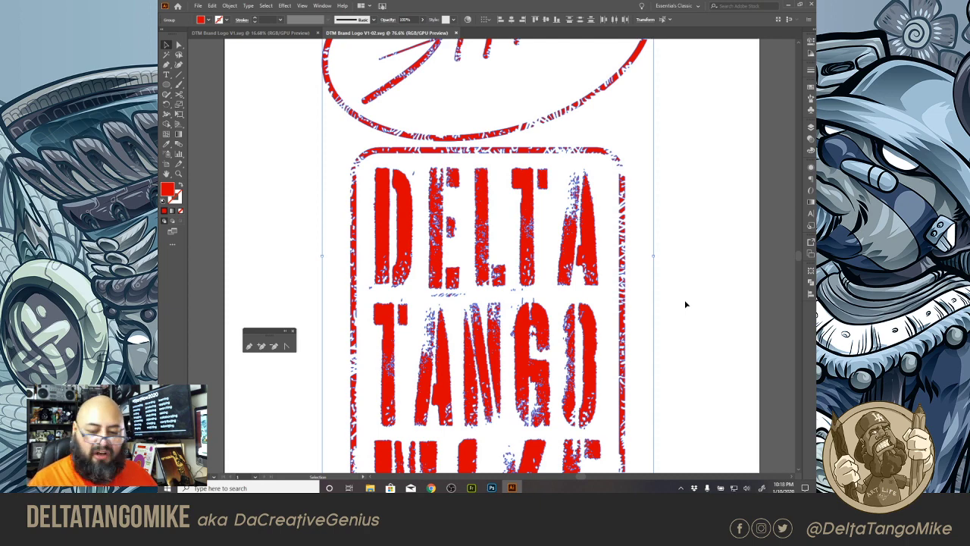
pyautogui.click(714, 352)
pyautogui.scroll(-5, 446, 302)
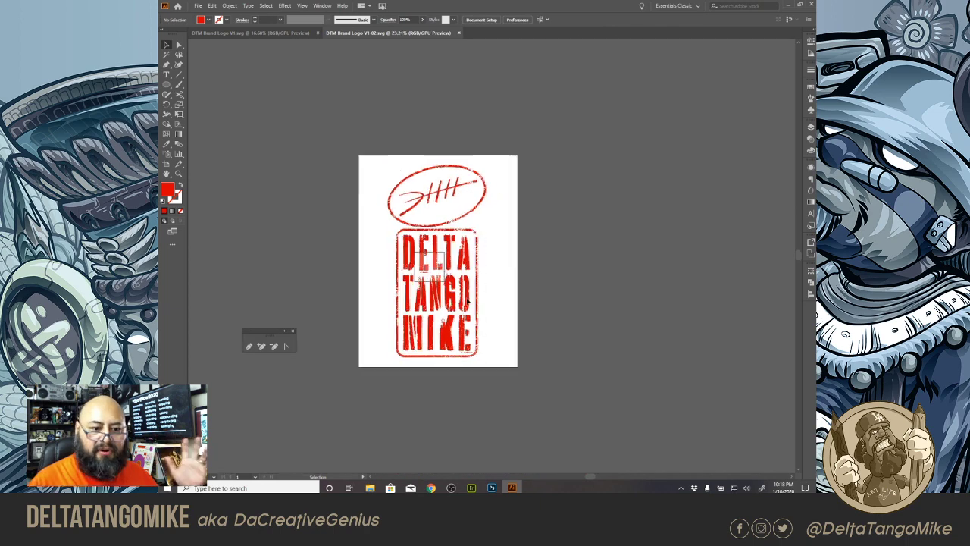
pyautogui.scroll(-2, 469, 302)
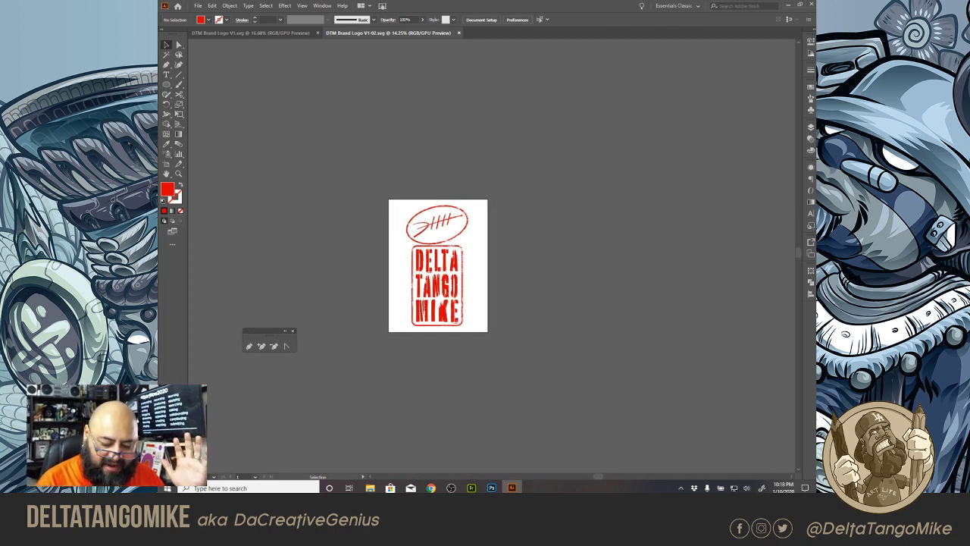
# Step: Return to the three-artboard DTM Brand Logo V1.svg document and review its Save As format and Use Artboards settings
pyautogui.click(370, 487)
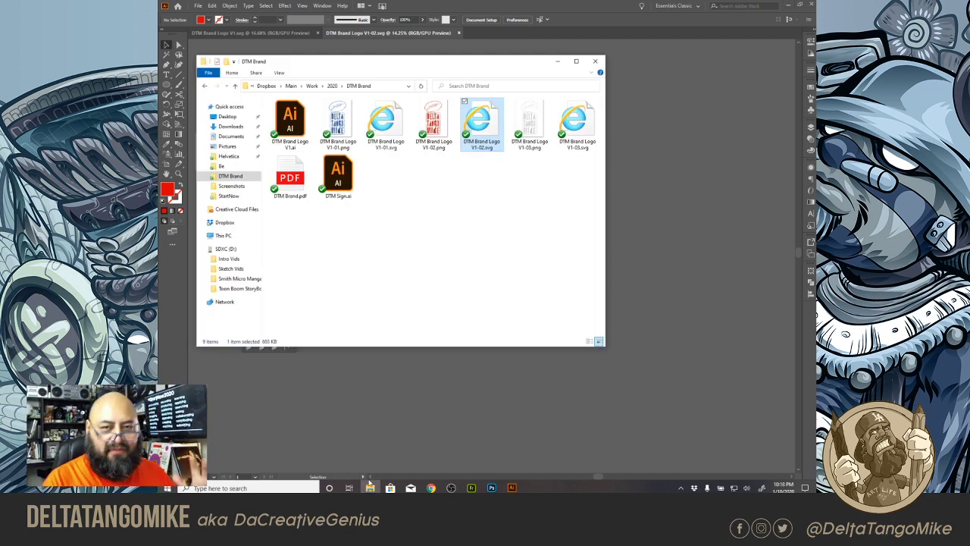
pyautogui.click(369, 485)
pyautogui.click(291, 34)
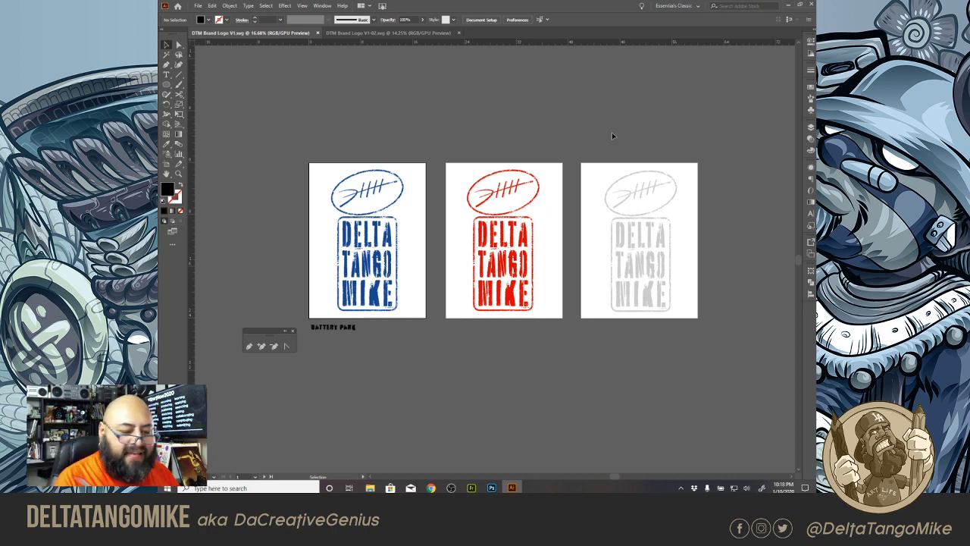
pyautogui.click(198, 5)
pyautogui.click(221, 83)
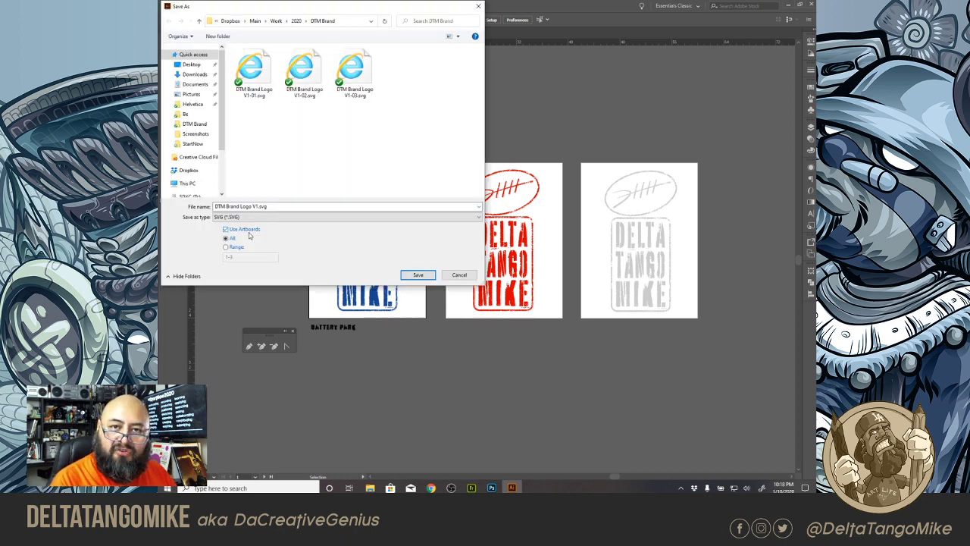
pyautogui.click(418, 274)
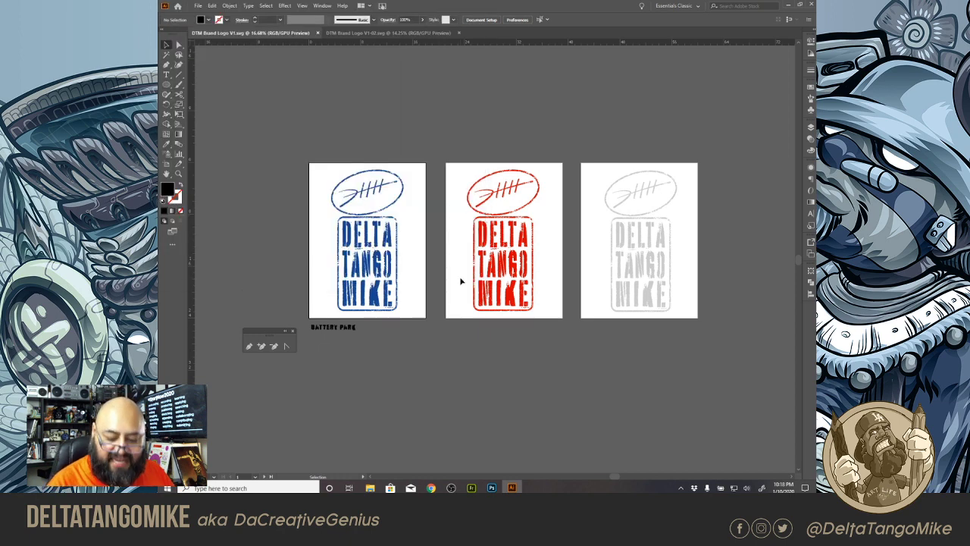
# Step: Reopen DTM Brand Logo V1-02.svg from the DTM Brand folder and examine the red logo up close
pyautogui.click(370, 488)
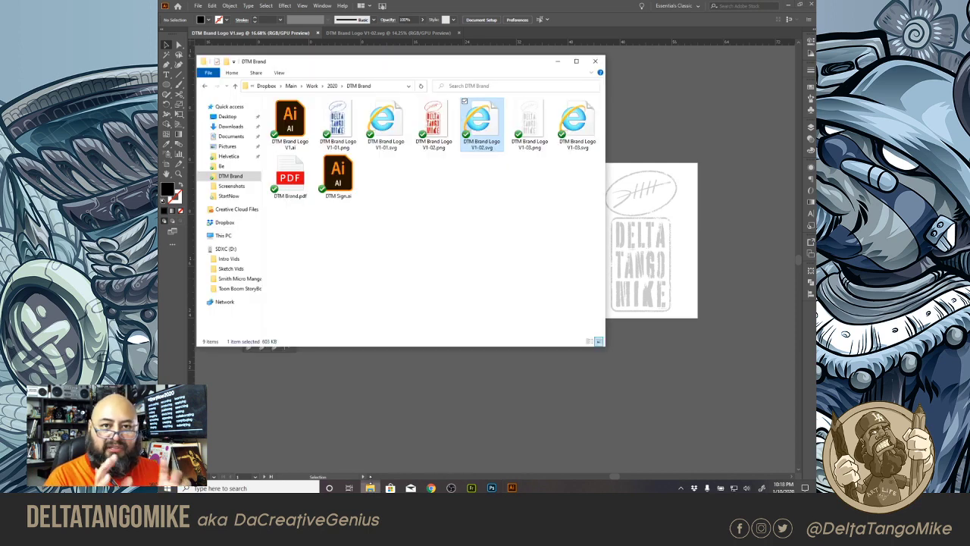
pyautogui.click(486, 271)
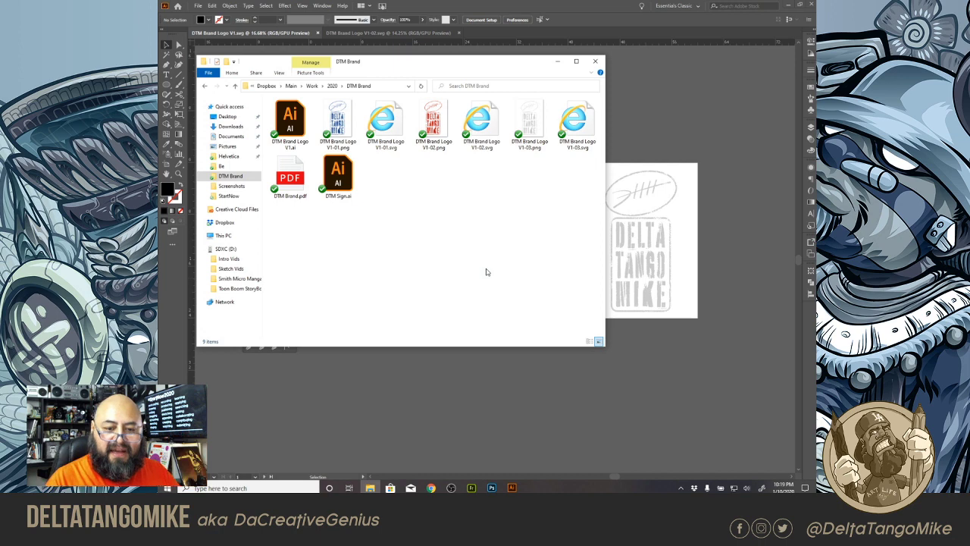
pyautogui.doubleClick(481, 122)
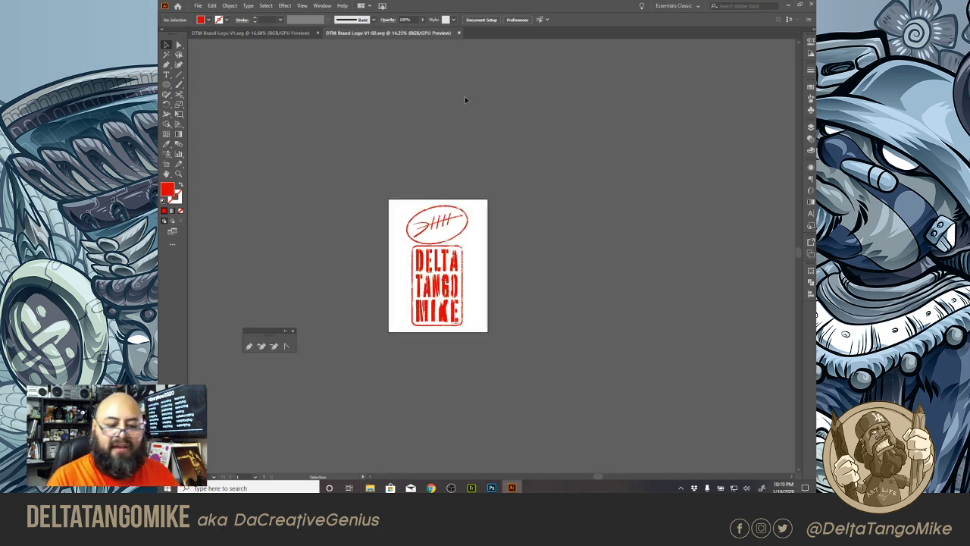
pyautogui.click(365, 367)
pyautogui.scroll(3, 492, 339)
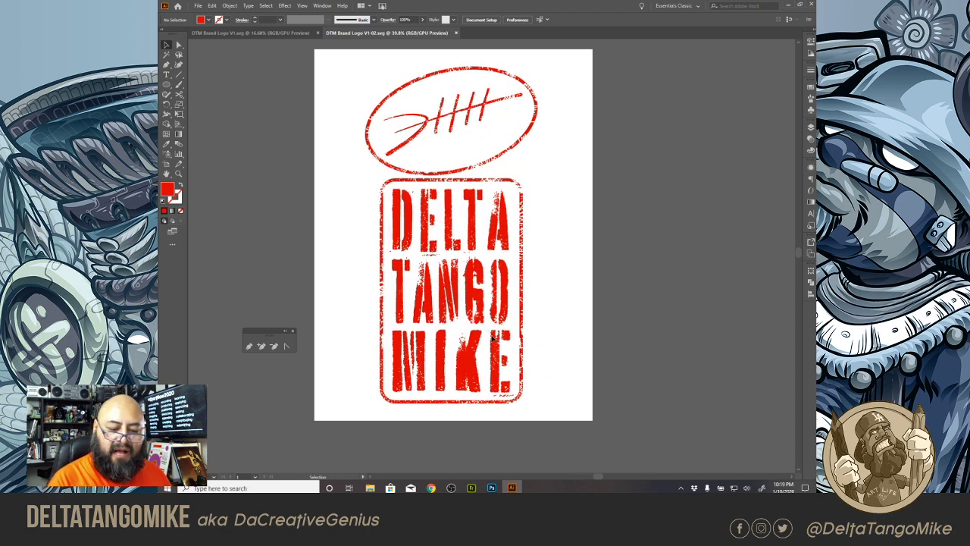
pyautogui.scroll(1, 492, 339)
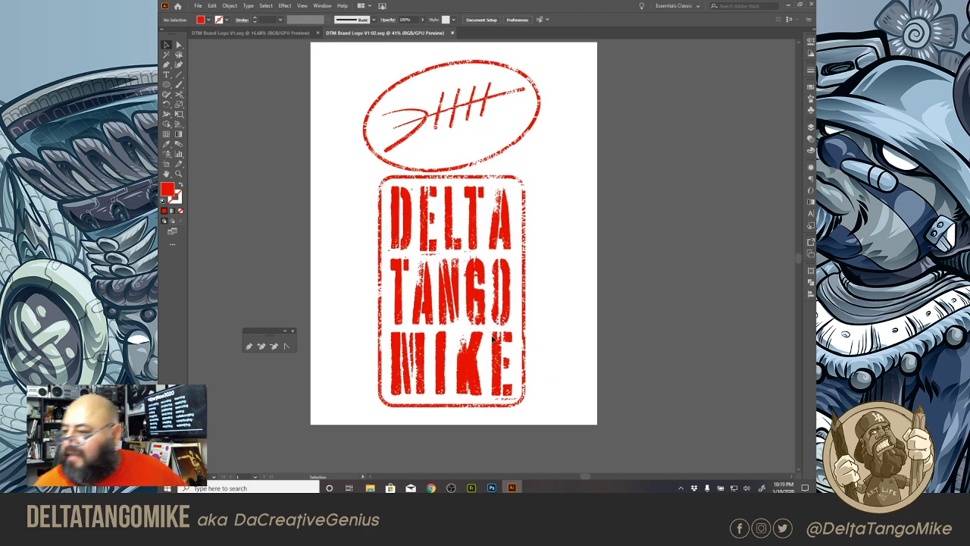